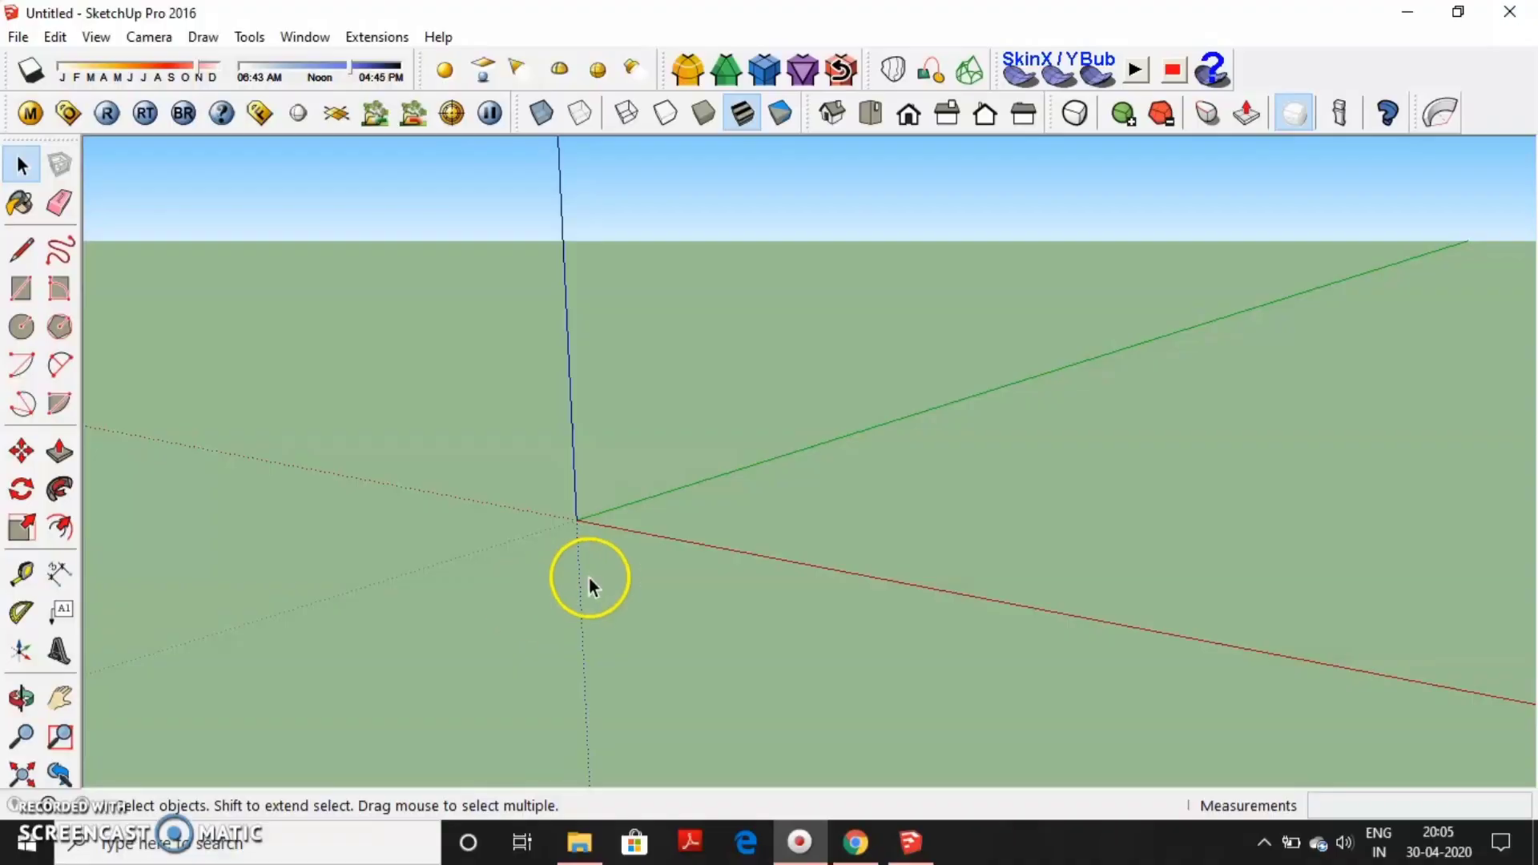
# Draw a rectangular floor face on the ground plane starting at the origin.
pyautogui.press('r')
pyautogui.click(576, 521)
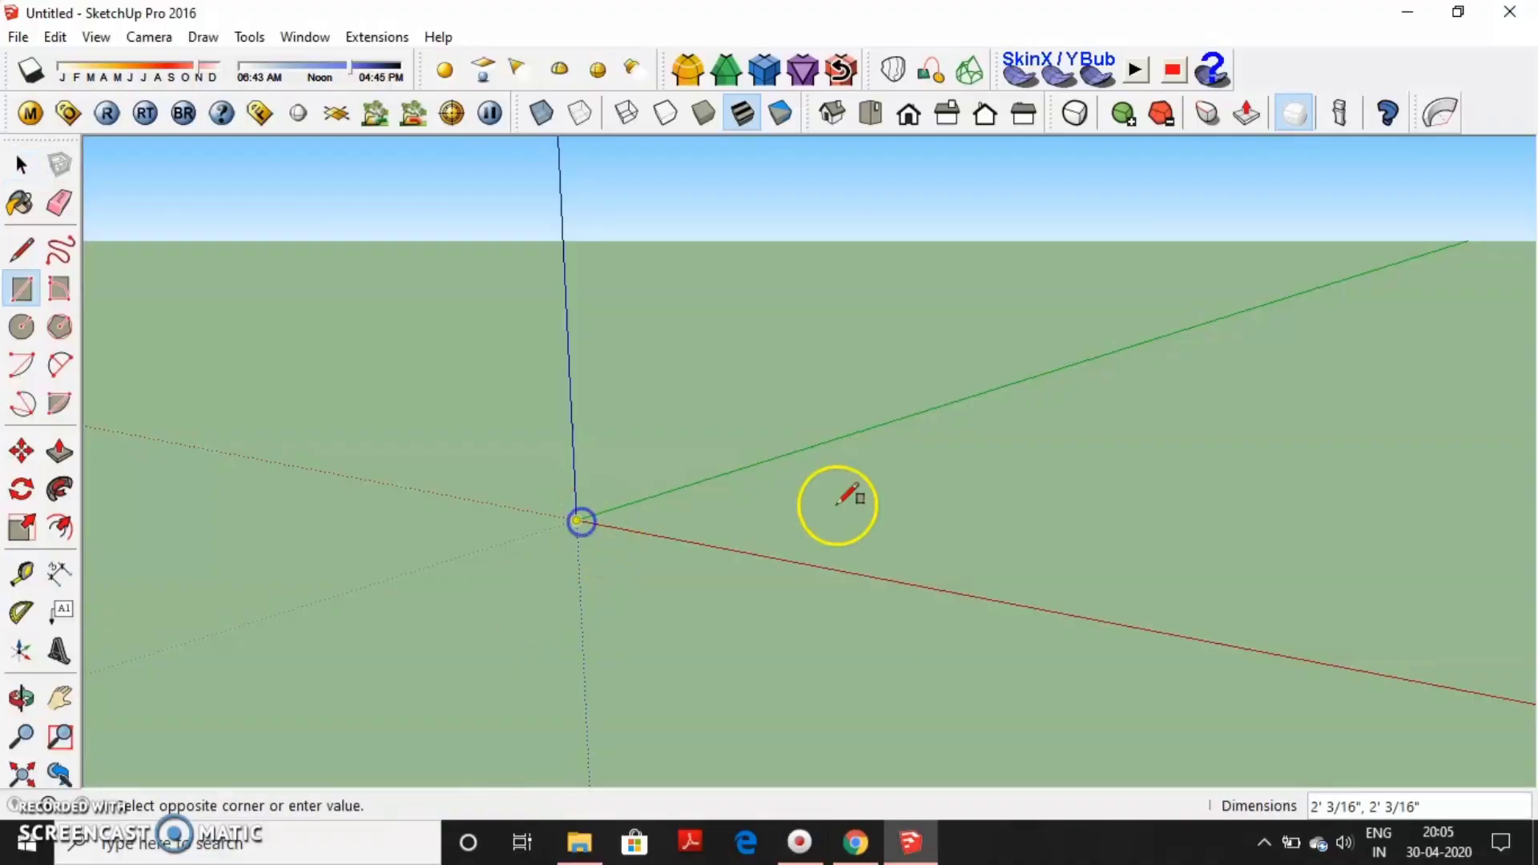
pyautogui.scroll(-2, 1418, 529)
pyautogui.moveTo(1340, 522); pyautogui.dragTo(955, 447, button='middle')
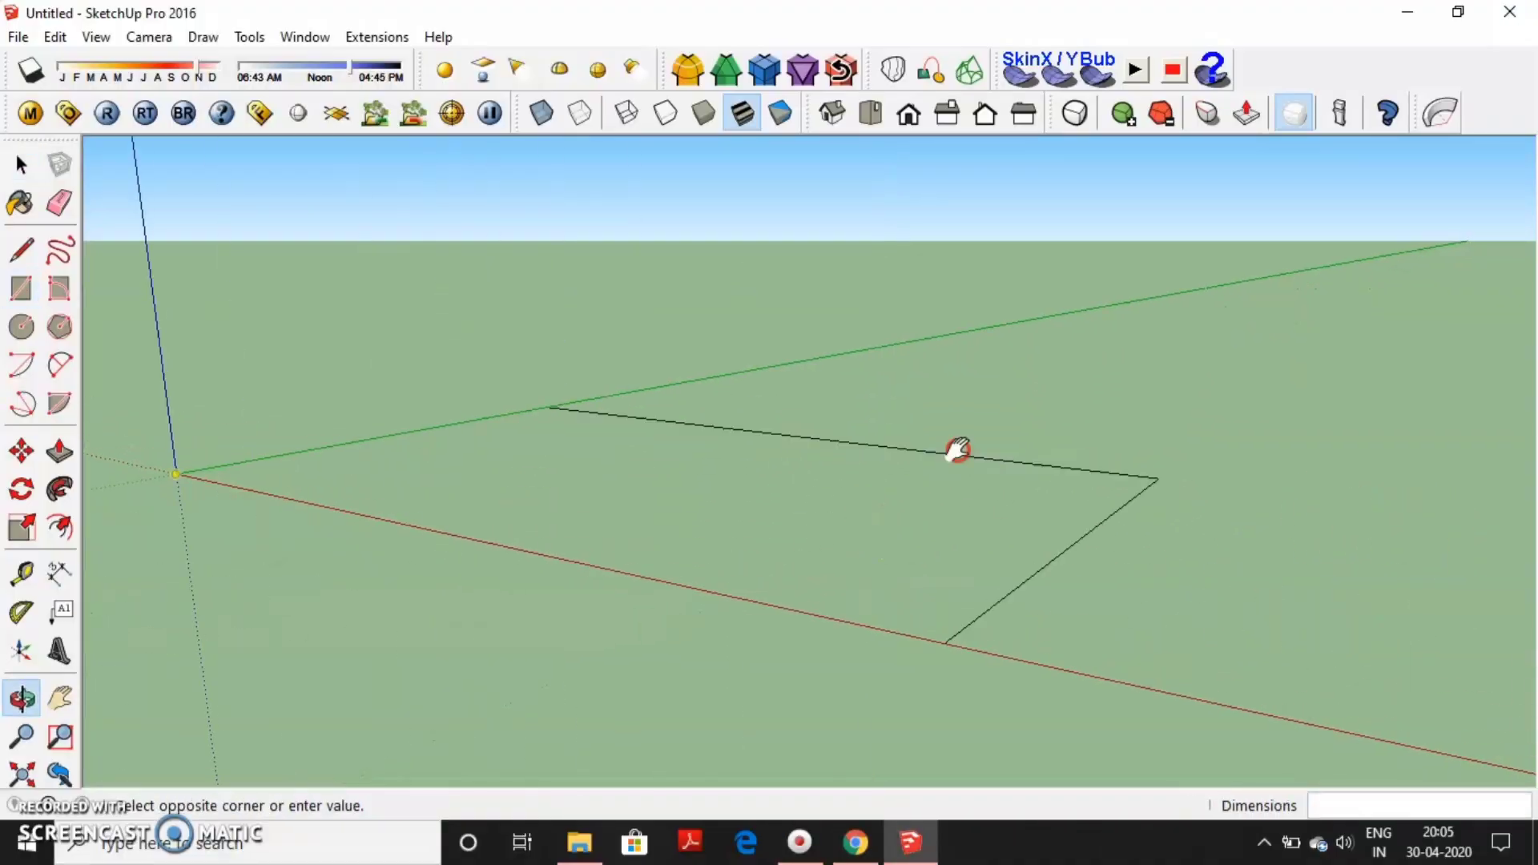
pyautogui.moveTo(1430, 509)
pyautogui.mouseDown(button='middle')
pyautogui.moveTo(1274, 463)
pyautogui.moveTo(1402, 397)
pyautogui.moveTo(1143, 388)
pyautogui.mouseUp(button='middle')
pyautogui.moveTo(1476, 409)
pyautogui.mouseDown(button='middle')
pyautogui.moveTo(1402, 410)
pyautogui.moveTo(1373, 378)
pyautogui.moveTo(1263, 608)
pyautogui.moveTo(1079, 629)
pyautogui.mouseUp(button='middle')
pyautogui.click(1391, 378)
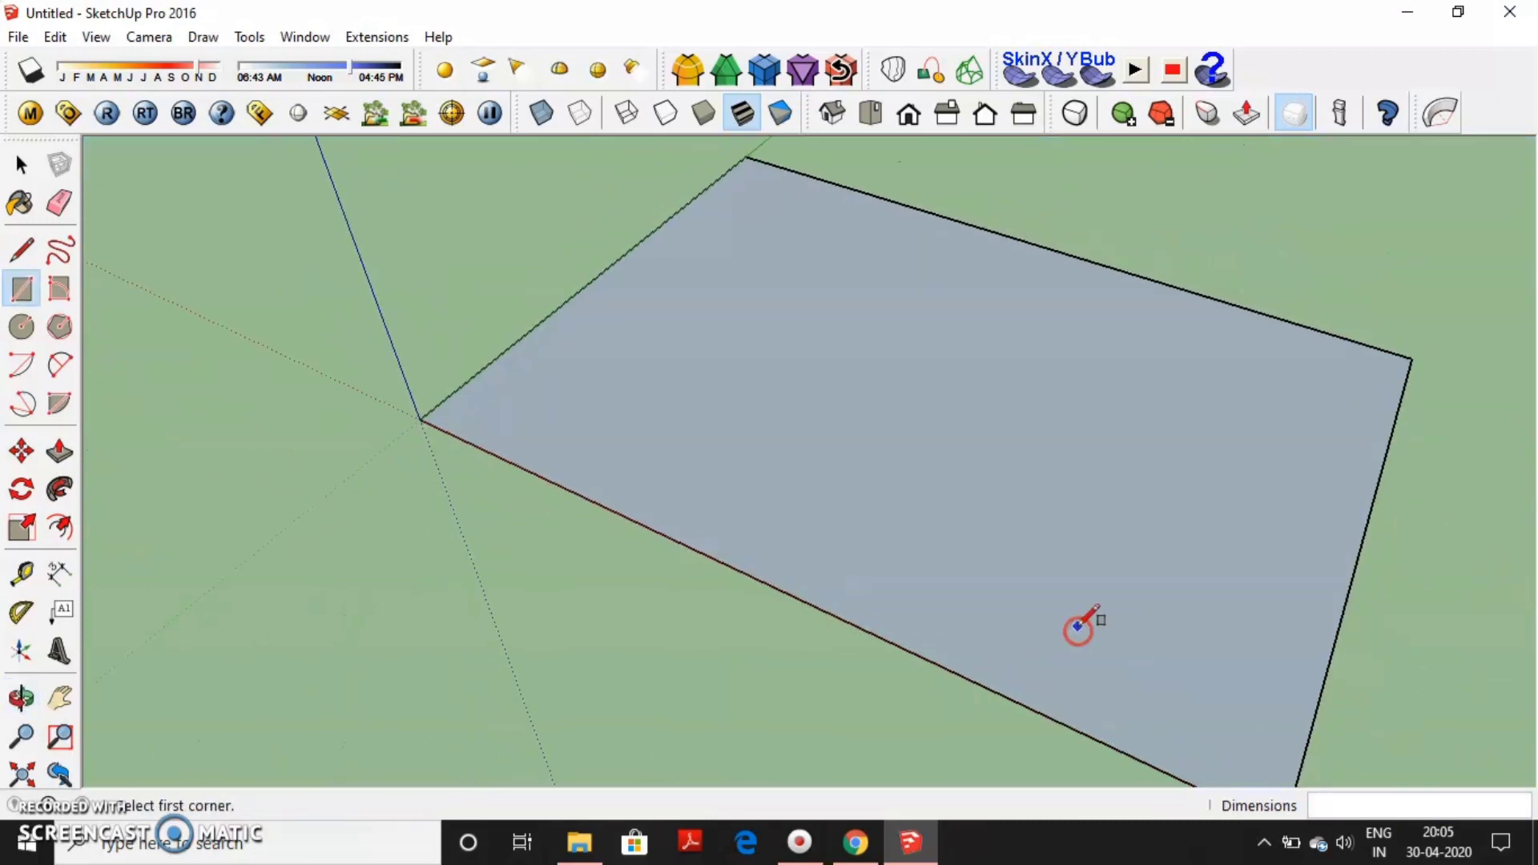
# Extrude the floor rectangle upward into a 12-foot-tall box.
pyautogui.press('p')
pyautogui.click(1078, 630)
pyautogui.write("12'")
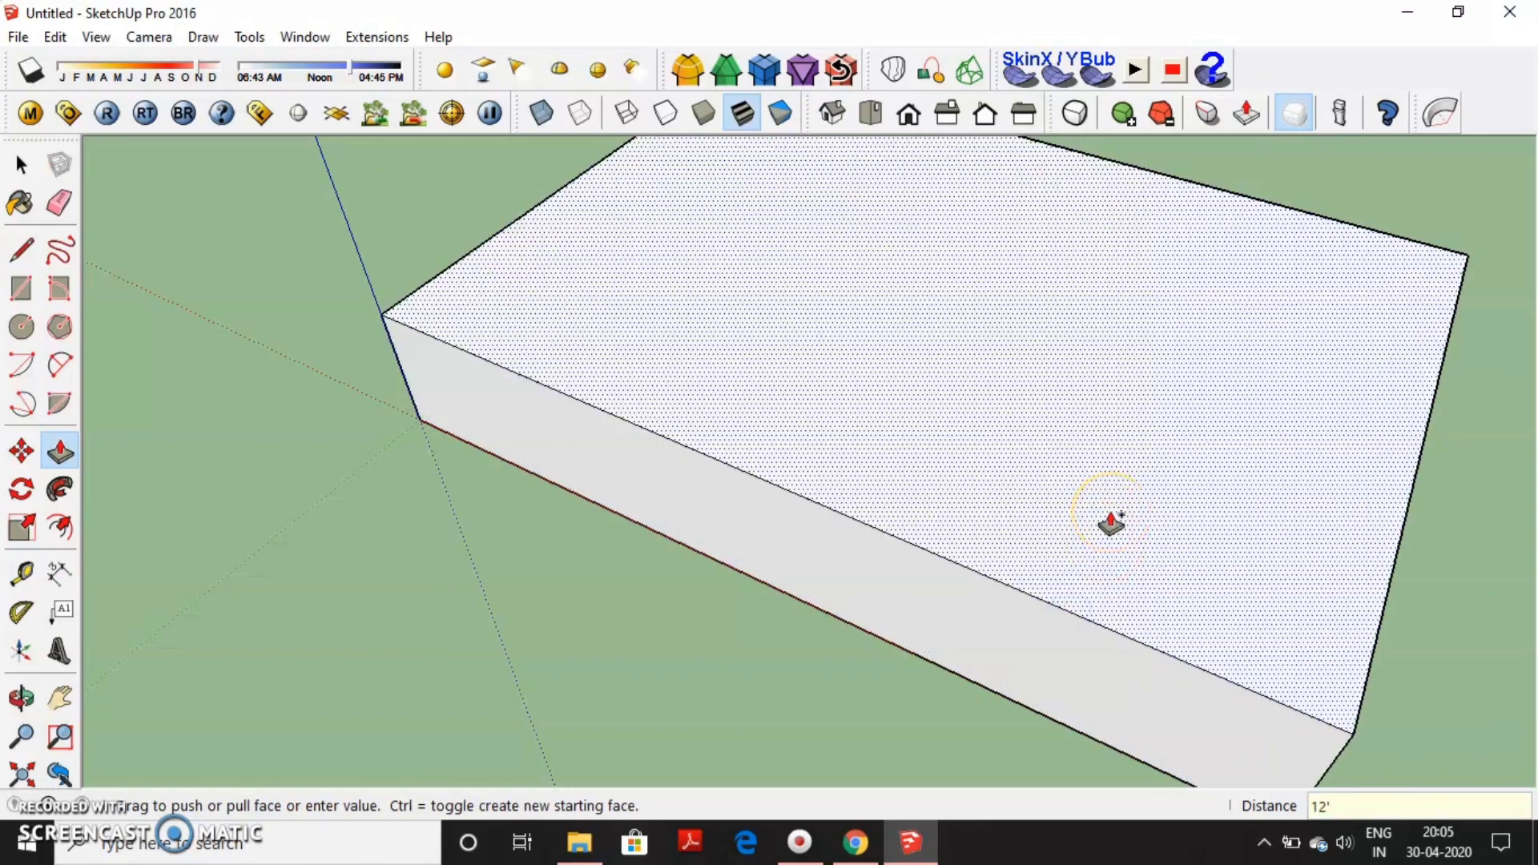
pyautogui.press('Return')
pyautogui.scroll(-5, 1110, 523)
pyautogui.moveTo(1106, 522)
pyautogui.mouseDown(button='middle')
pyautogui.moveTo(590, 368)
pyautogui.moveTo(810, 336)
pyautogui.moveTo(1254, 346)
pyautogui.moveTo(996, 484)
pyautogui.moveTo(892, 436)
pyautogui.moveTo(1020, 525)
pyautogui.mouseUp(button='middle')
# Lengthen the box by pulling its end face out 6 feet.
pyautogui.click(1014, 517)
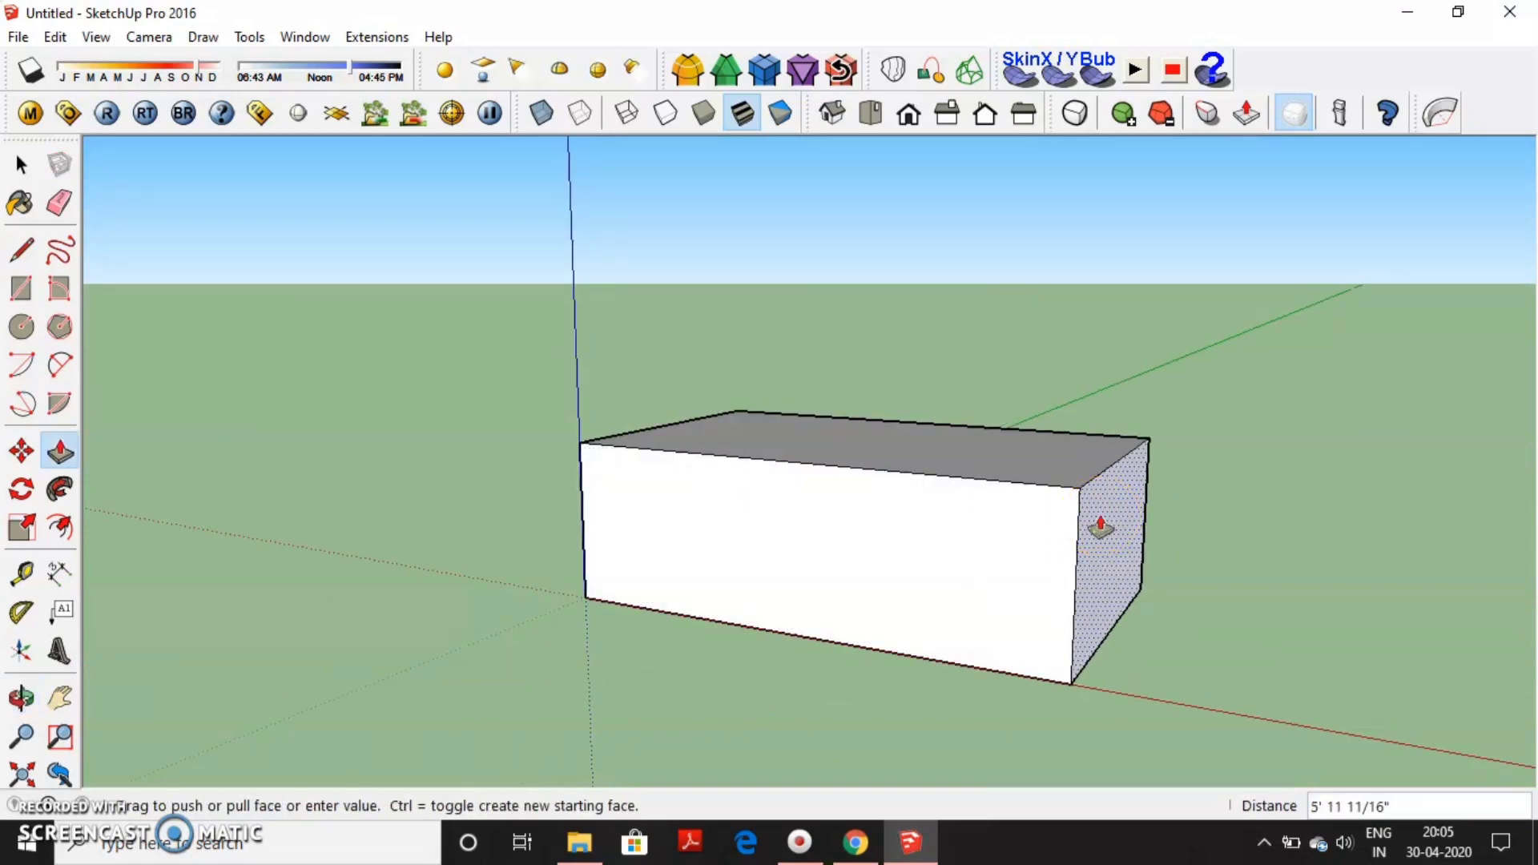
pyautogui.write('6')
pyautogui.press('Return')
pyautogui.moveTo(1071, 521); pyautogui.dragTo(800, 508, button='middle')
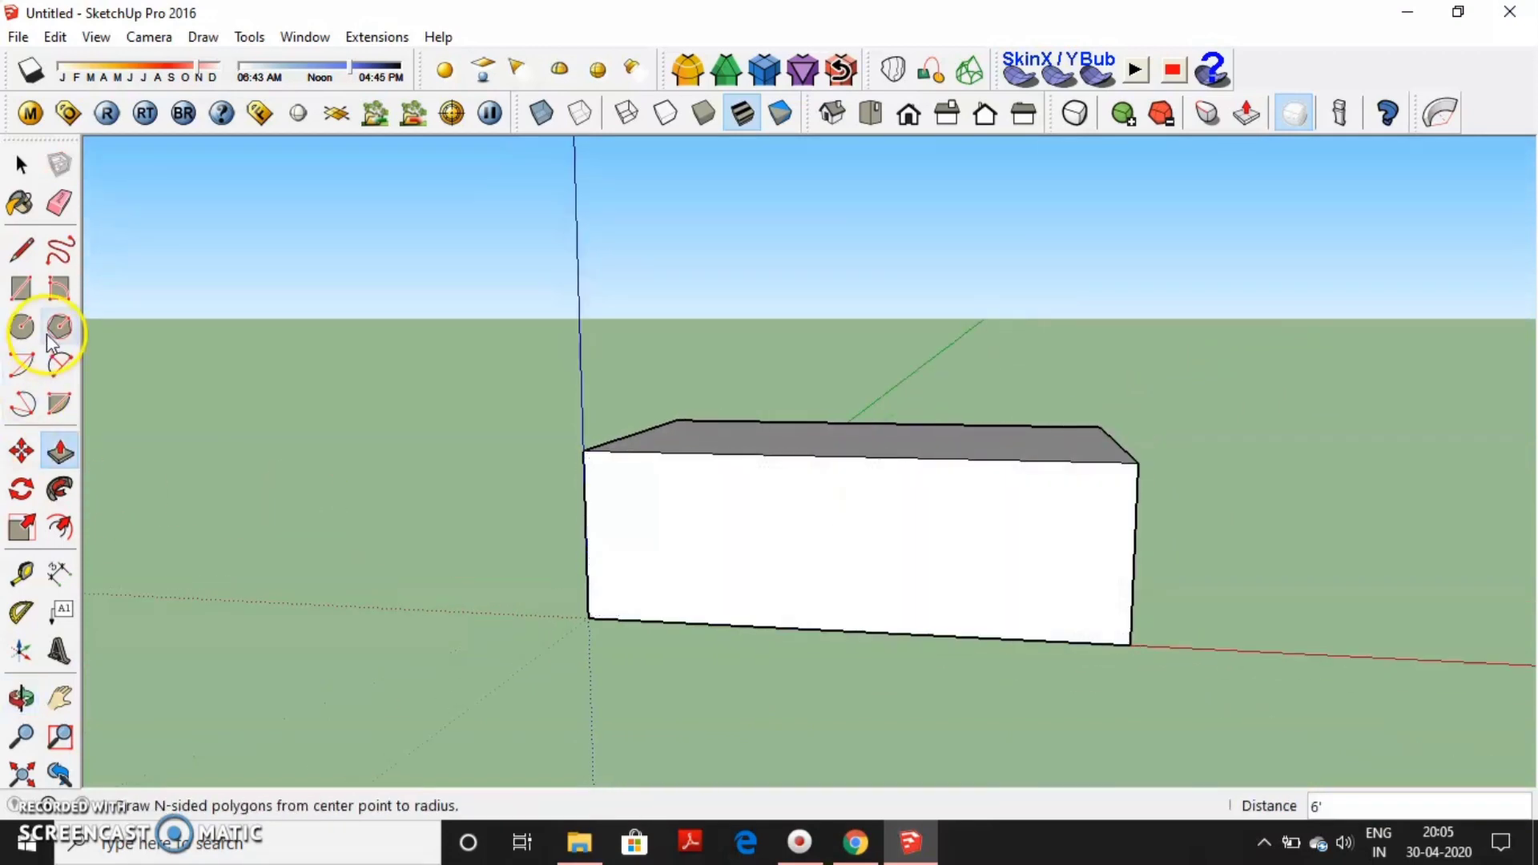
pyautogui.scroll(2, 638, 560)
# Draw a 2-Point Arc from the bottom front corner to the top edge to round the end.
pyautogui.click(60, 364)
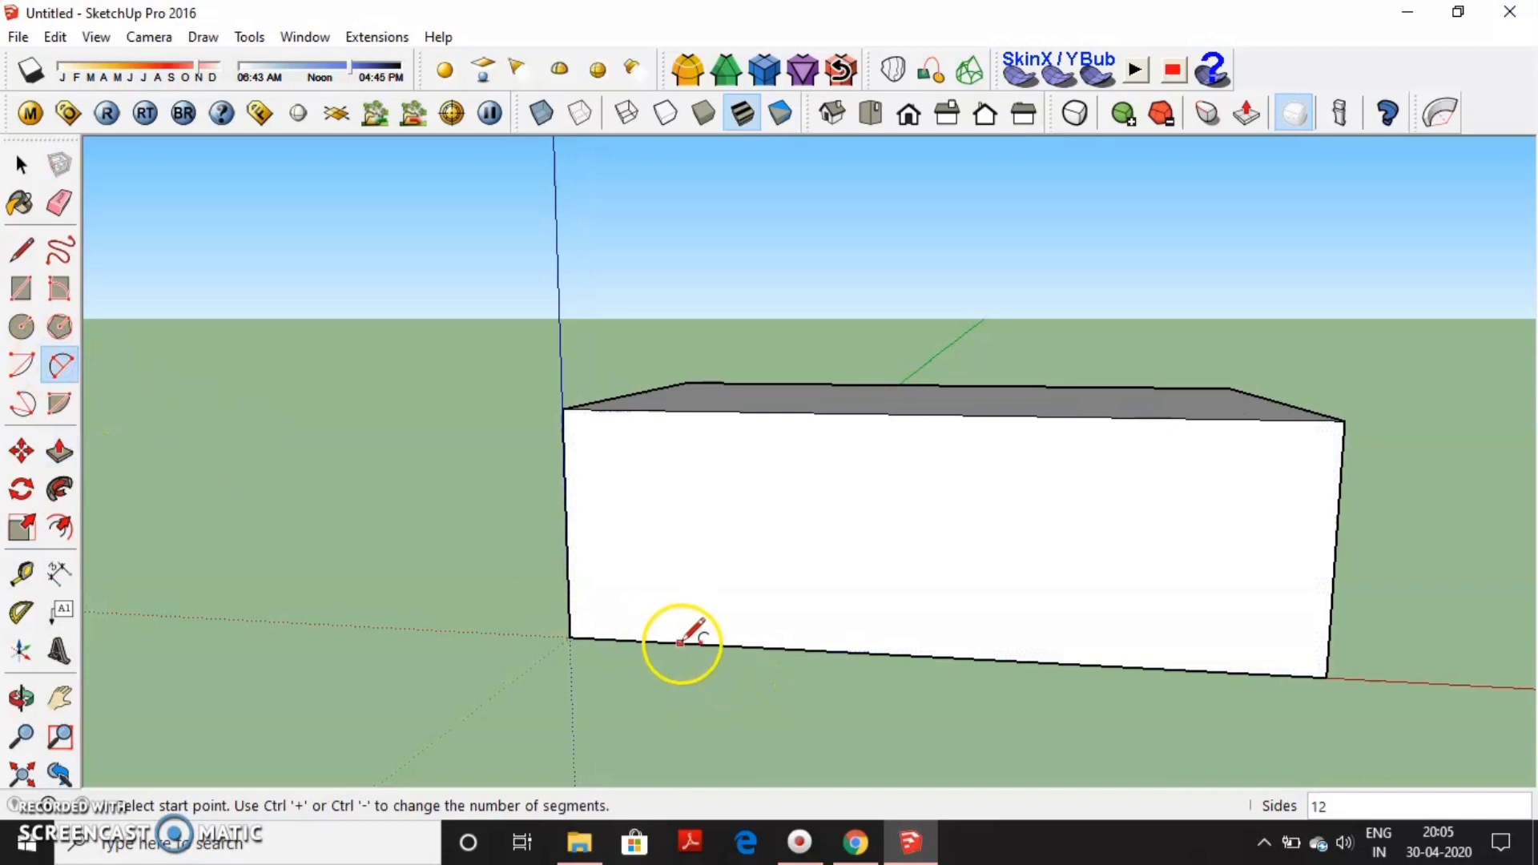
pyautogui.click(679, 643)
pyautogui.click(677, 410)
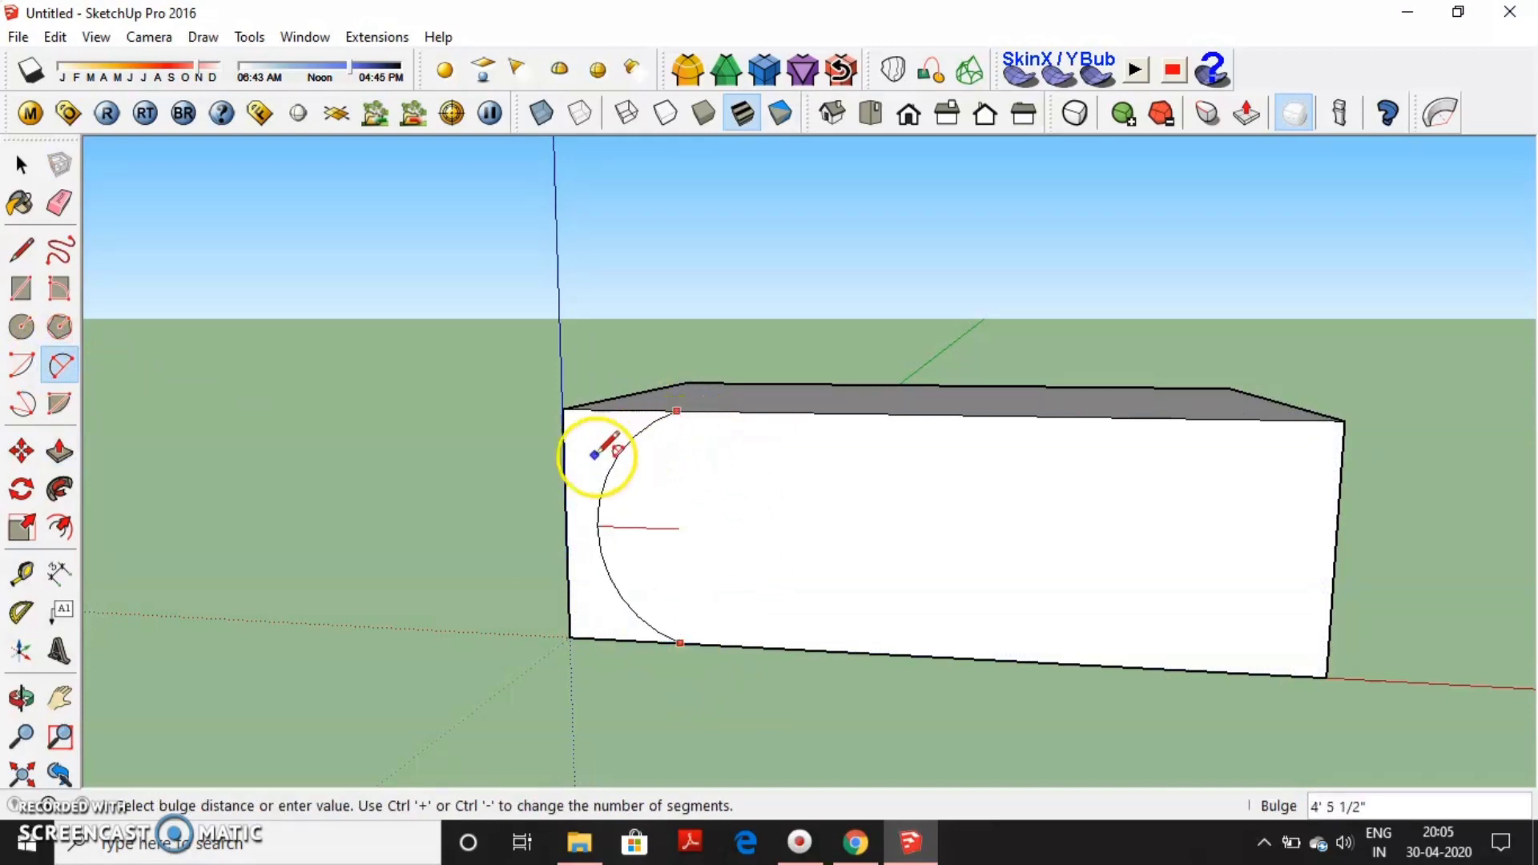
pyautogui.click(567, 475)
pyautogui.moveTo(567, 475); pyautogui.dragTo(719, 506, button='middle')
# Push away the cut-off corner piece, leaving a rounded end on the box.
pyautogui.press('p')
pyautogui.click(584, 426)
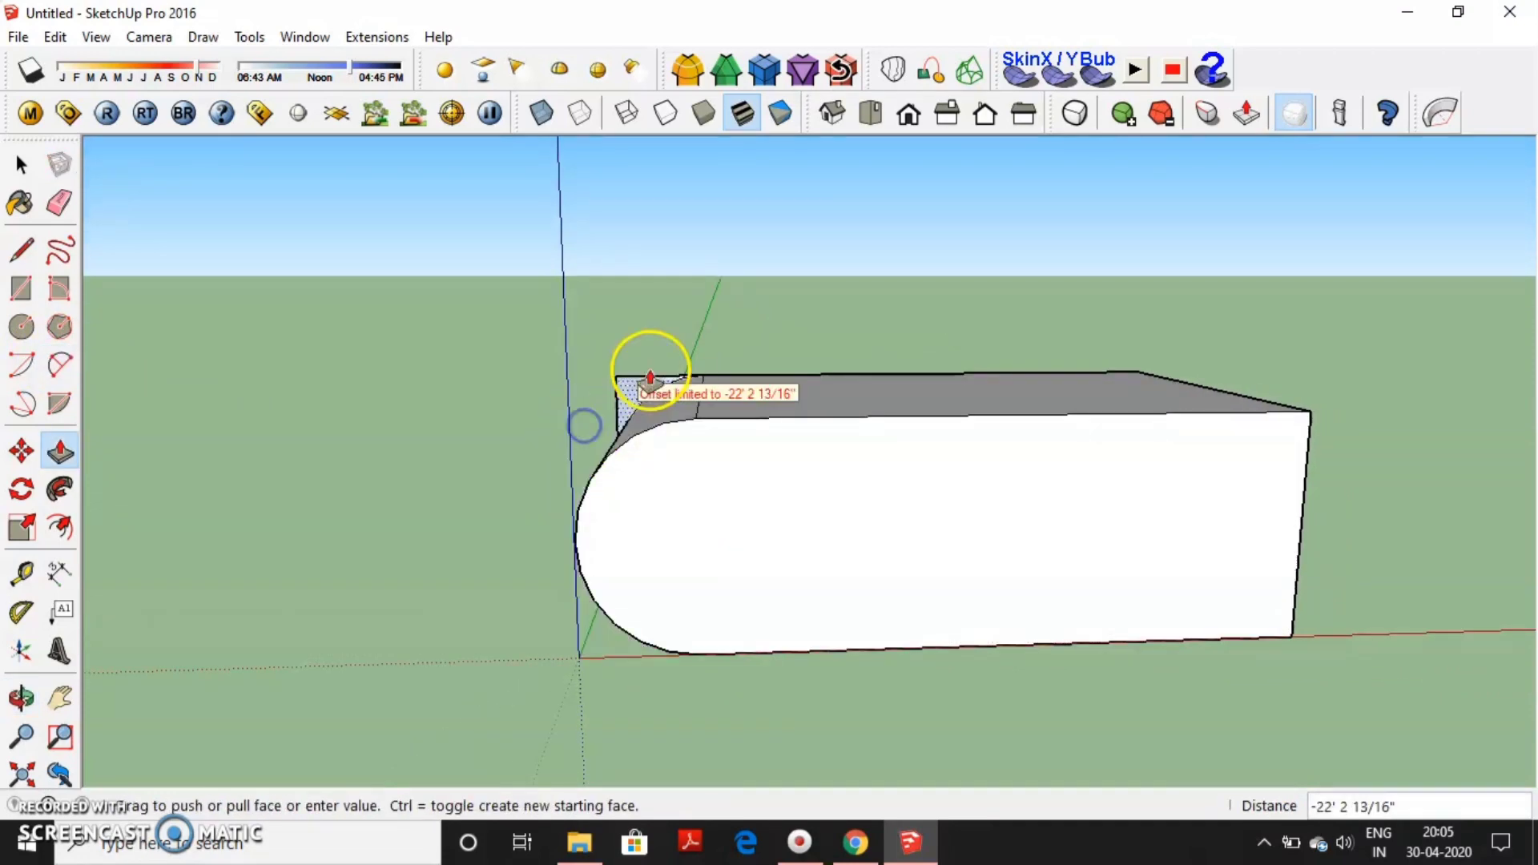
pyautogui.click(650, 377)
pyautogui.moveTo(515, 498)
pyautogui.mouseDown(button='middle')
pyautogui.moveTo(986, 449)
pyautogui.moveTo(467, 356)
pyautogui.mouseUp(button='middle')
pyautogui.press('space')
# Group the rounded solid and stack a copy directly on top of it.
pyautogui.tripleClick(875, 530)
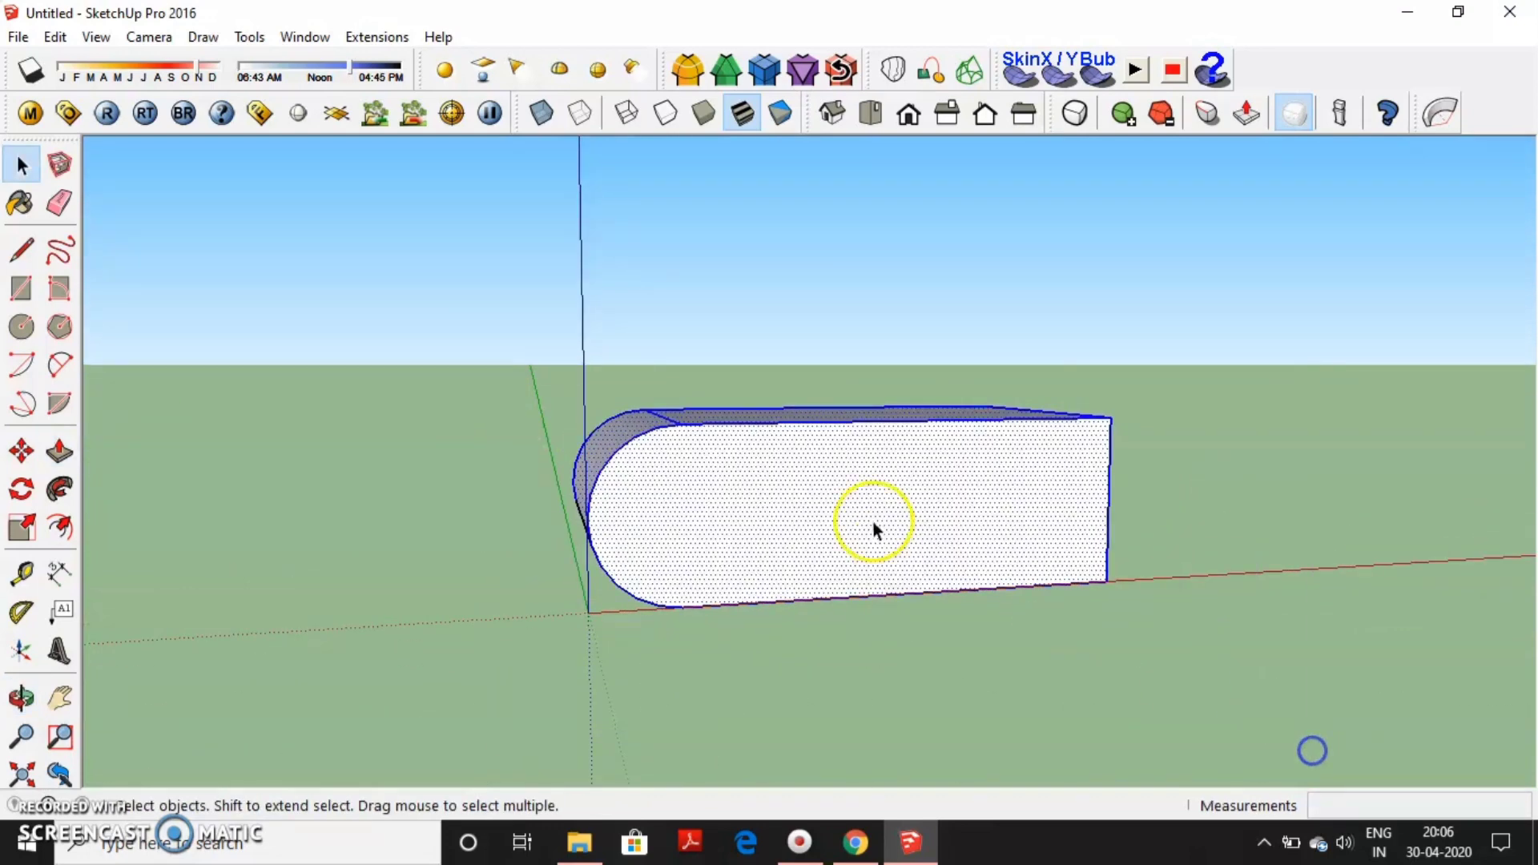
pyautogui.rightClick(875, 530)
pyautogui.click(963, 244)
pyautogui.press('m')
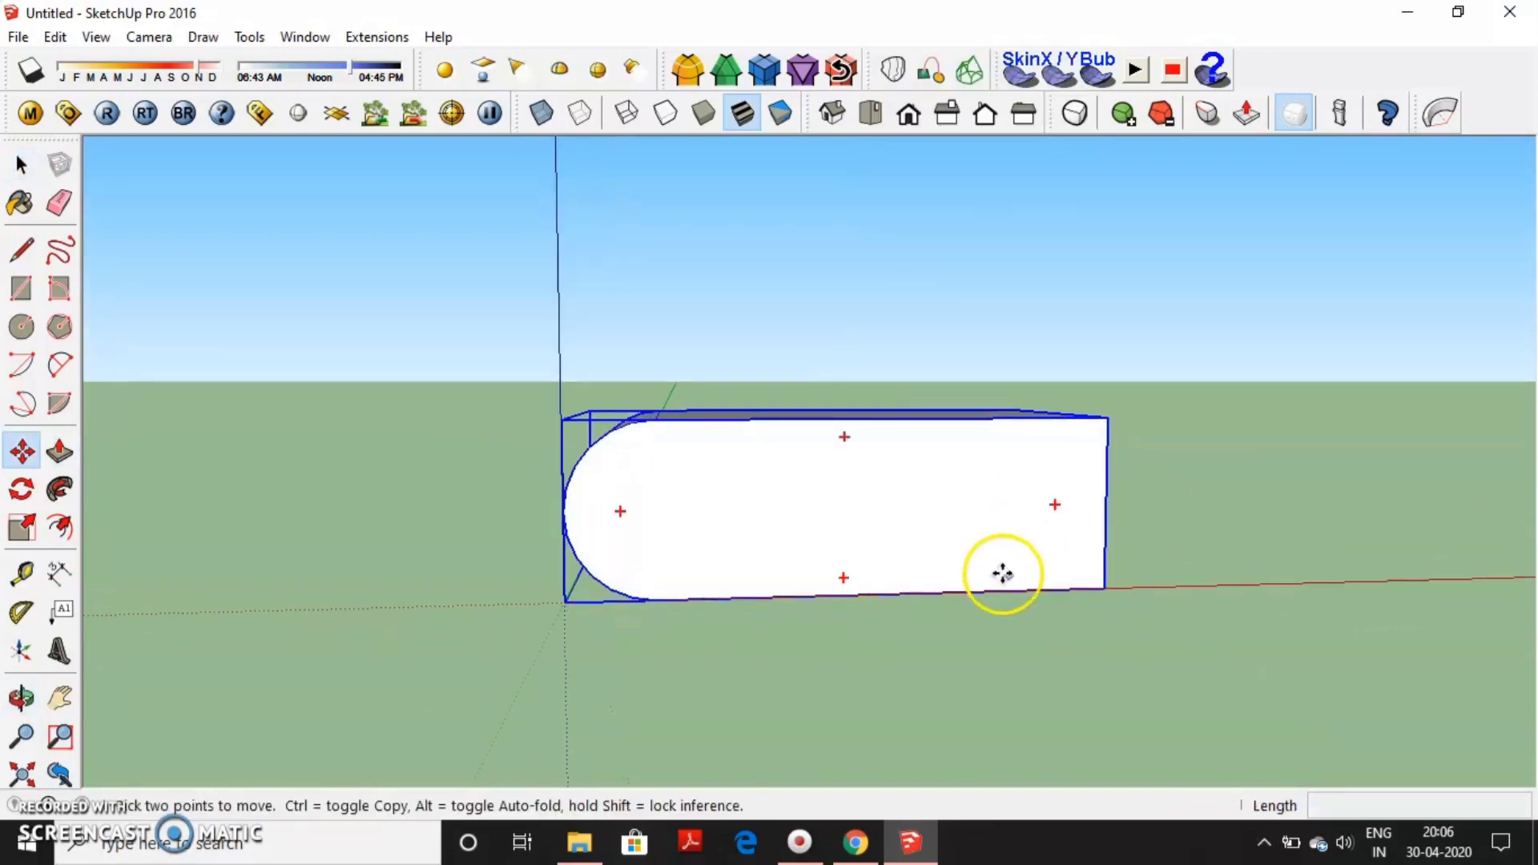
pyautogui.press('ctrl')
pyautogui.click(1106, 591)
pyautogui.click(1106, 420)
pyautogui.moveTo(930, 453); pyautogui.dragTo(1020, 609, button='middle')
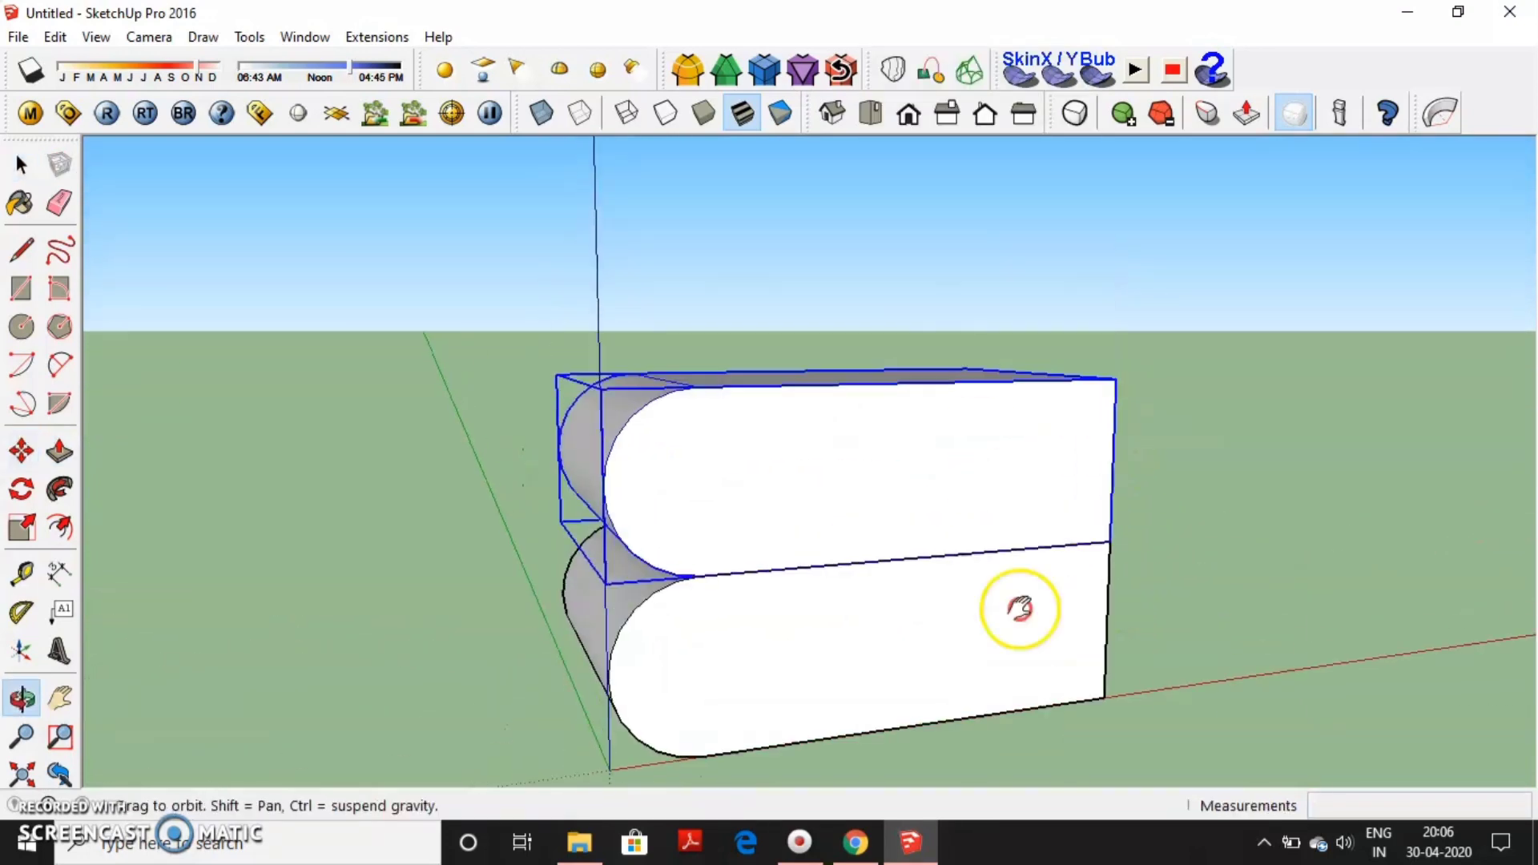
# Mirror the top copy end to end and realign it over the original volume.
pyautogui.press('s')
pyautogui.moveTo(567, 515); pyautogui.dragTo(1390, 529)
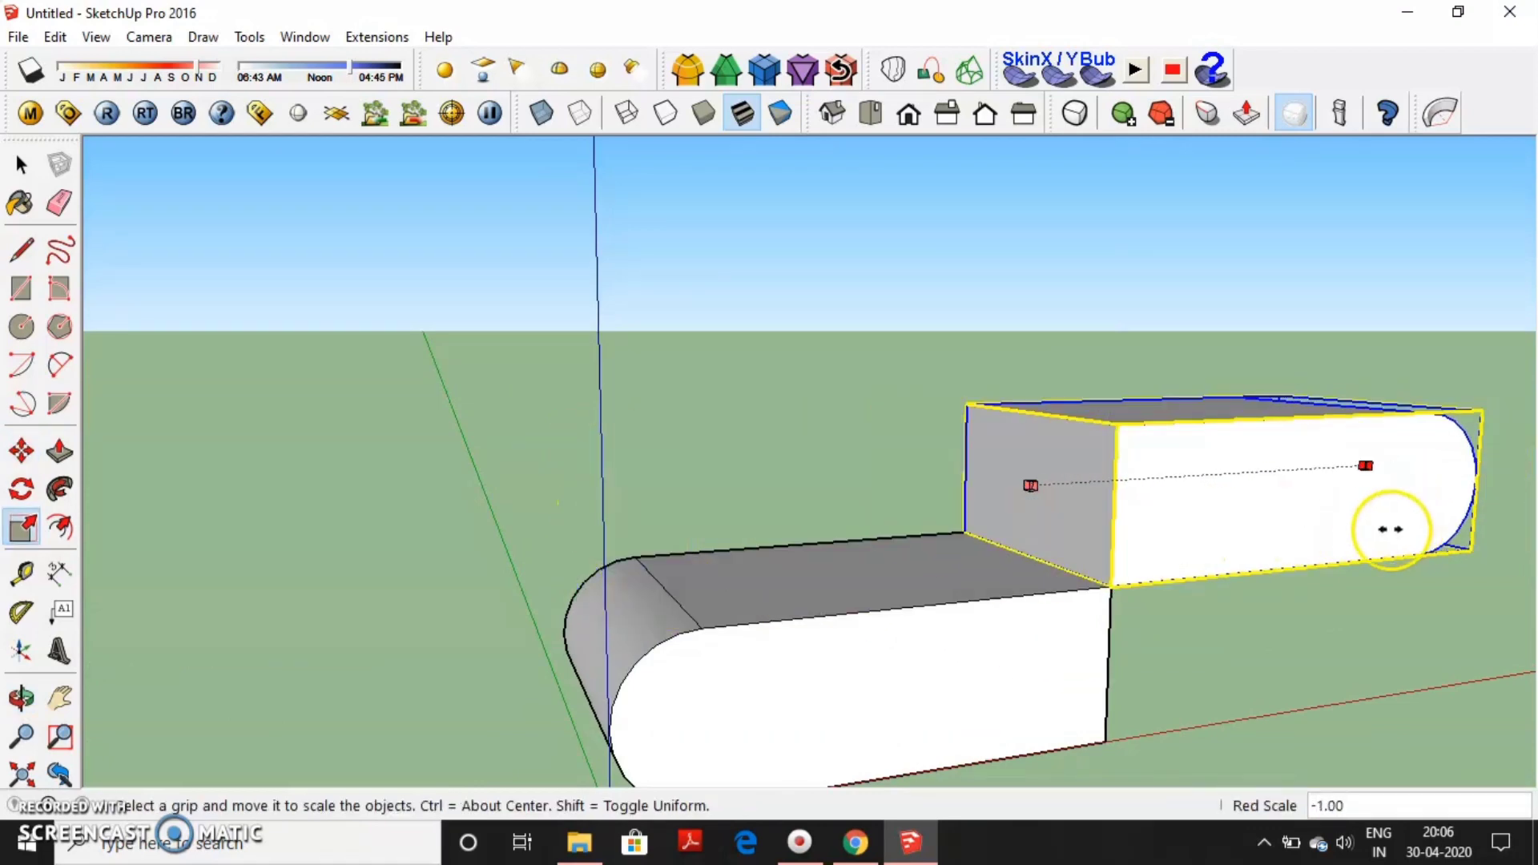
pyautogui.press('m')
pyautogui.click(1111, 586)
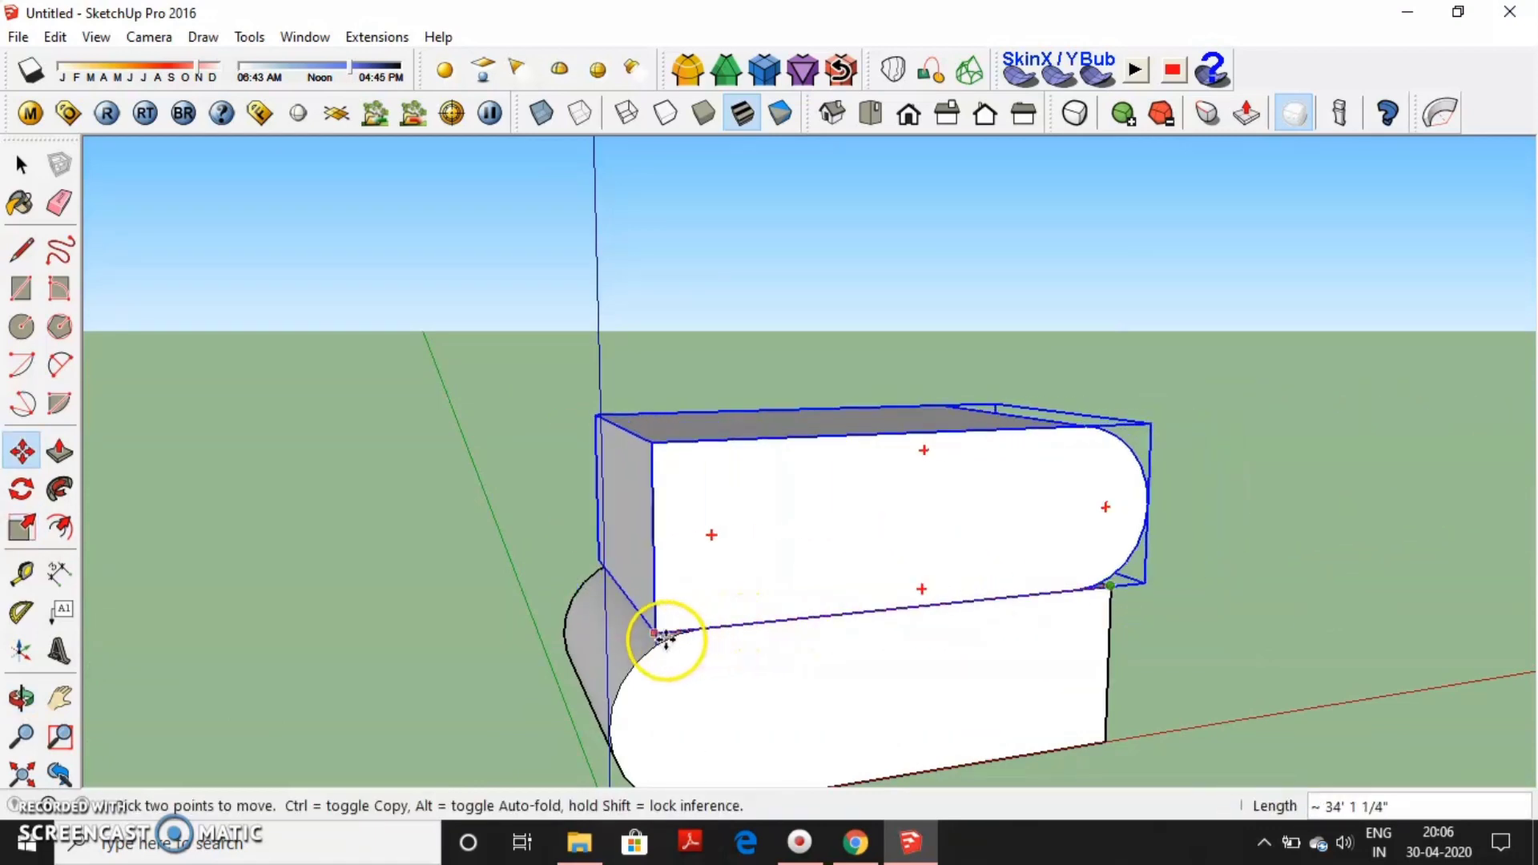
pyautogui.click(628, 636)
pyautogui.moveTo(628, 635); pyautogui.dragTo(646, 590, button='middle')
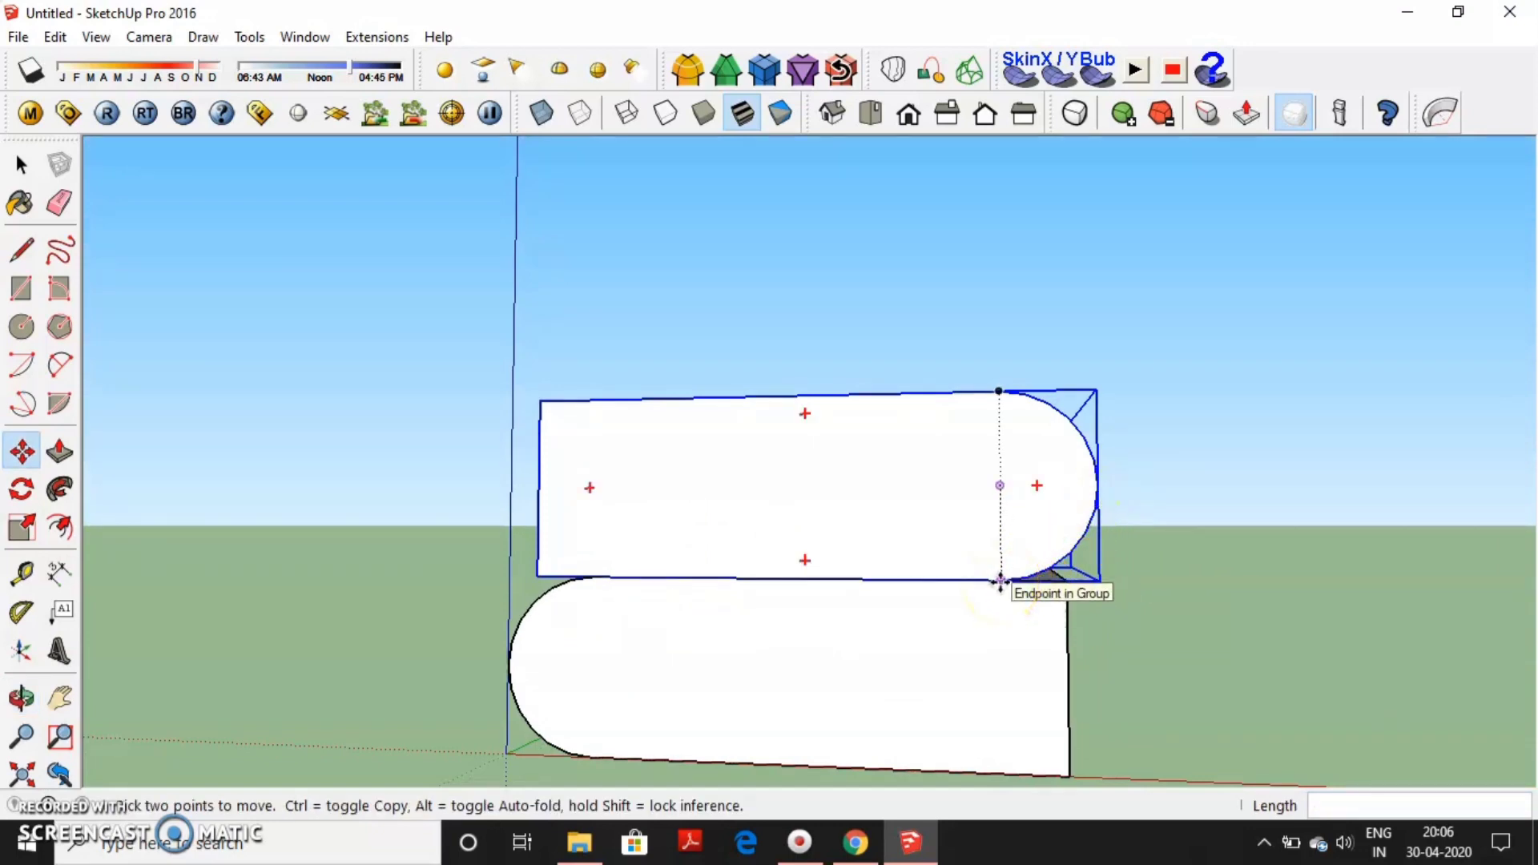
pyautogui.moveTo(999, 581); pyautogui.dragTo(1066, 583)
pyautogui.click(1066, 583)
# Copy the bottom volume onto the top of the middle volume.
pyautogui.scroll(-2, 937, 604)
pyautogui.press('space')
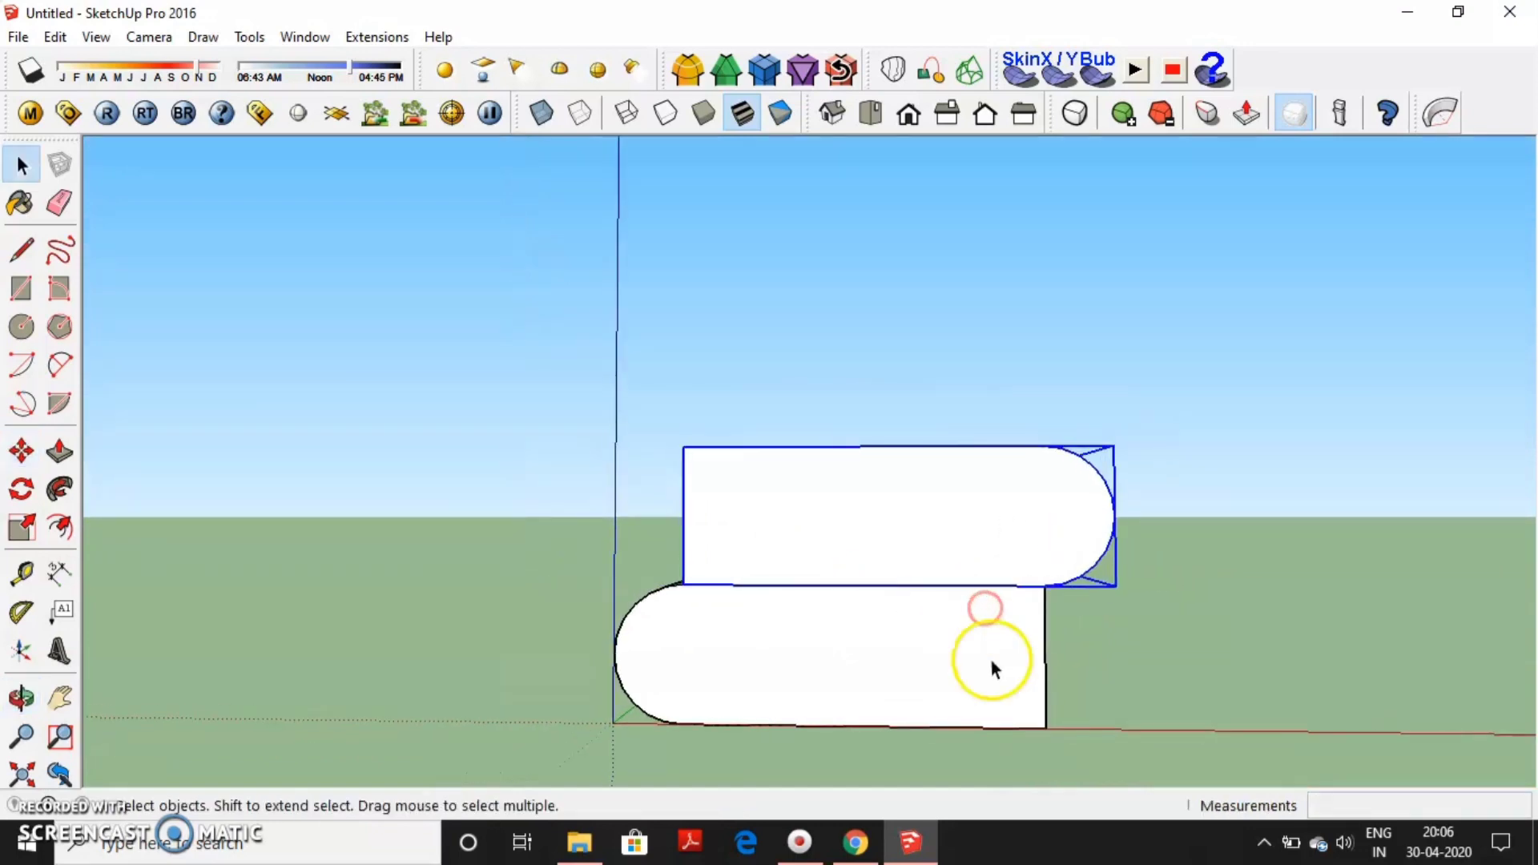
pyautogui.click(989, 665)
pyautogui.press('m')
pyautogui.click(1042, 731)
pyautogui.press('ctrl')
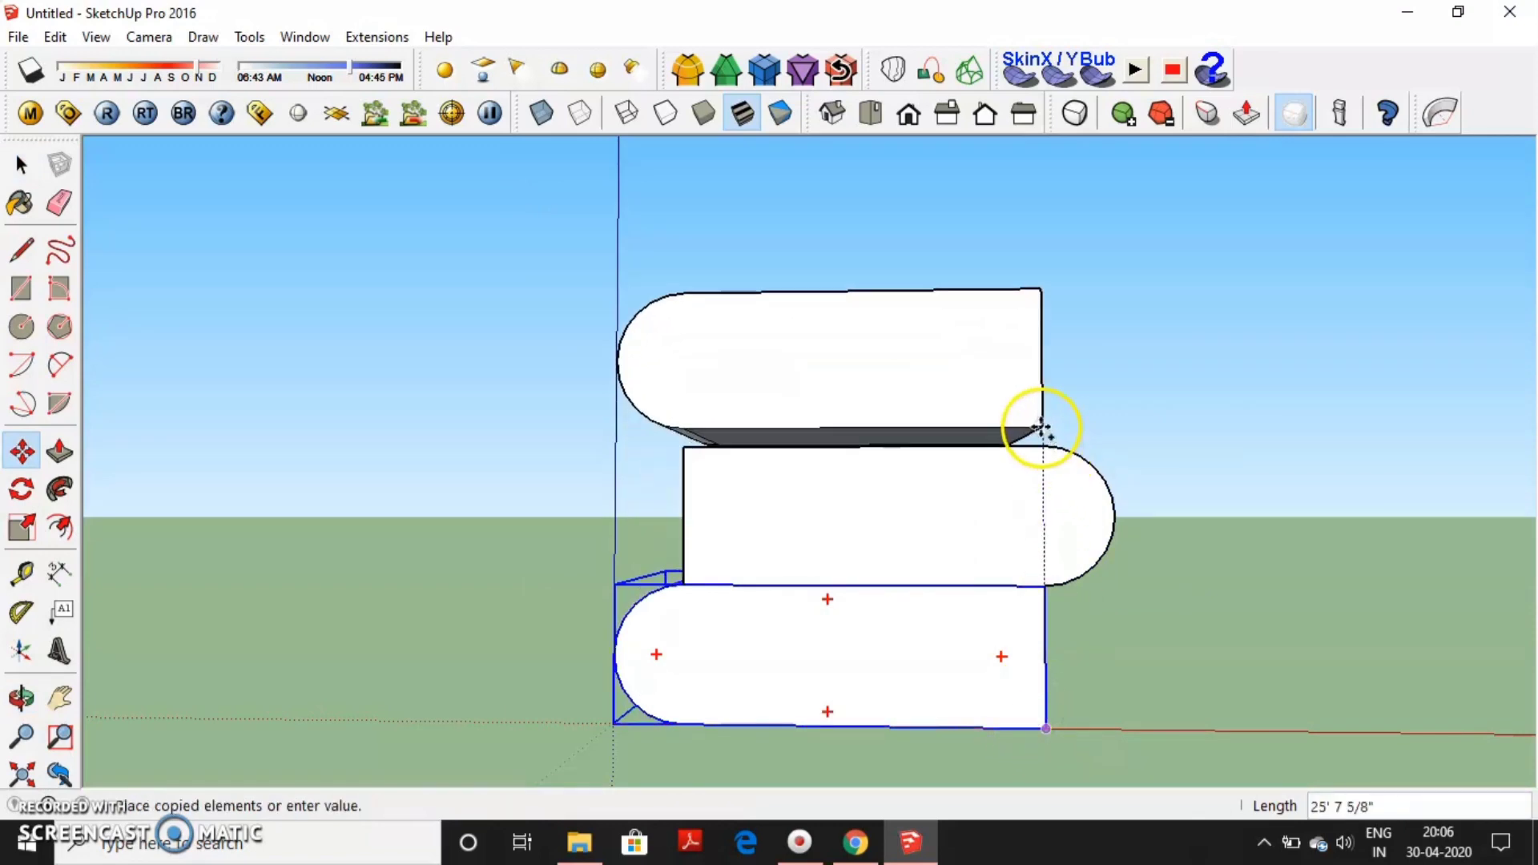
pyautogui.click(1053, 439)
pyautogui.press('space')
# Inside the bottom group, draw a vertical line splitting off its rounded-end face.
pyautogui.doubleClick(773, 697)
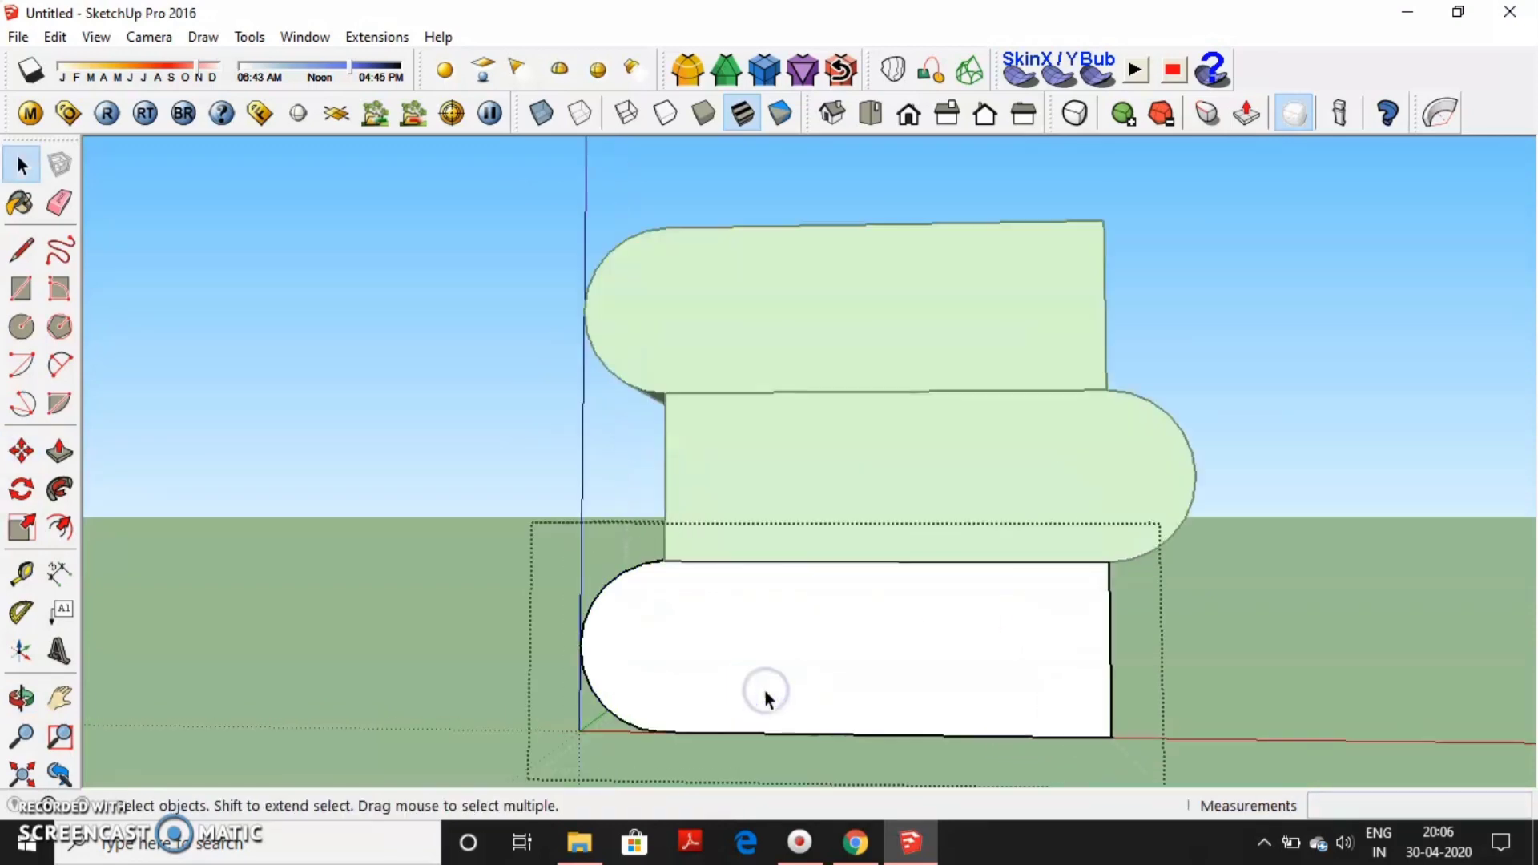
pyautogui.scroll(2, 825, 676)
pyautogui.press('l')
pyautogui.click(797, 543)
pyautogui.click(797, 729)
pyautogui.press('space')
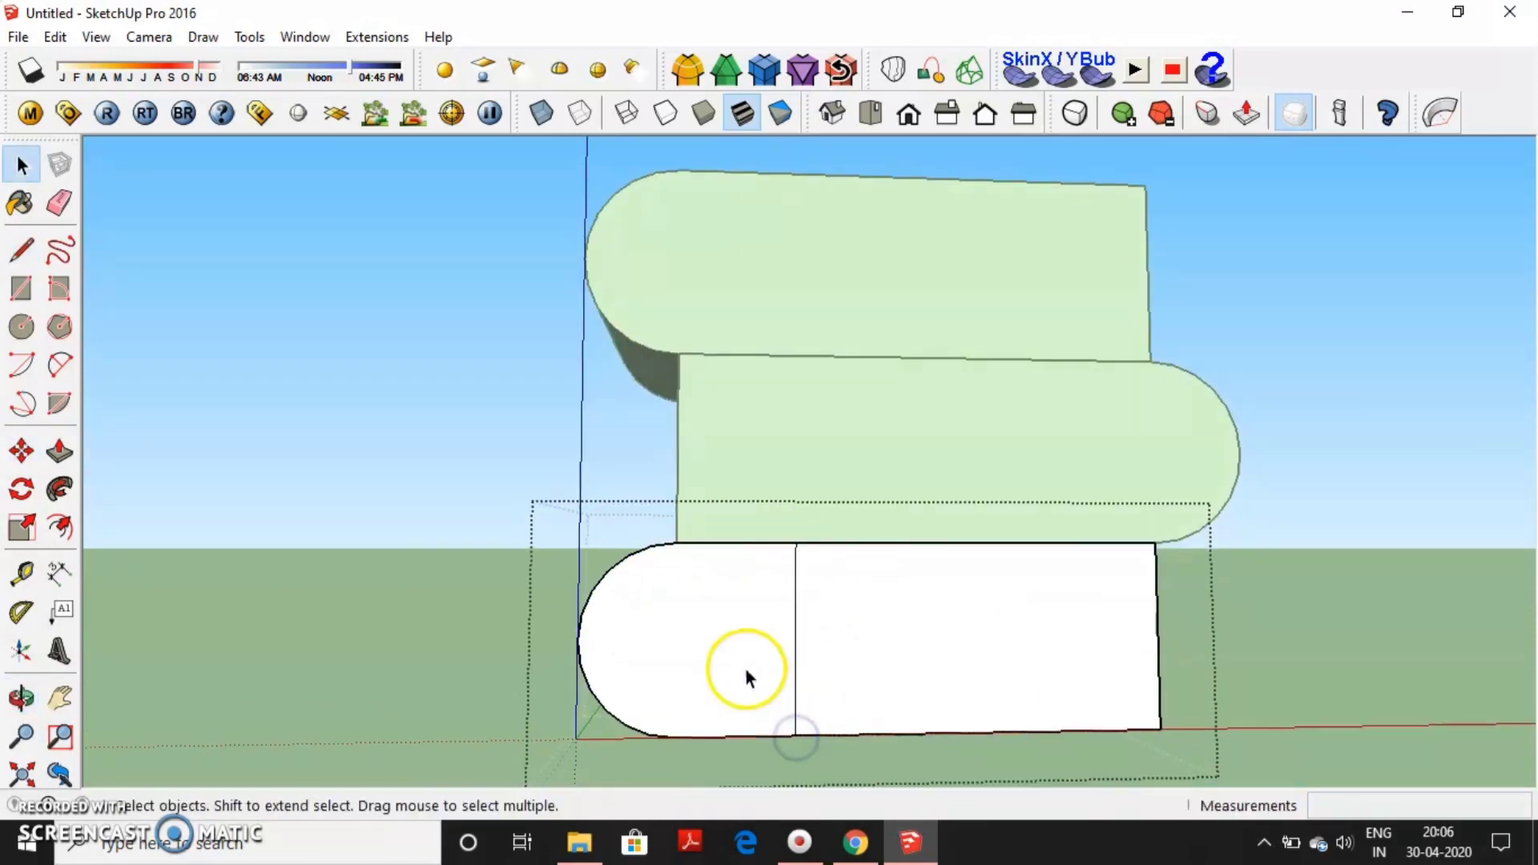
# Pull the bottom volume's rounded half face outward 6 feet.
pyautogui.press('p')
pyautogui.click(687, 665)
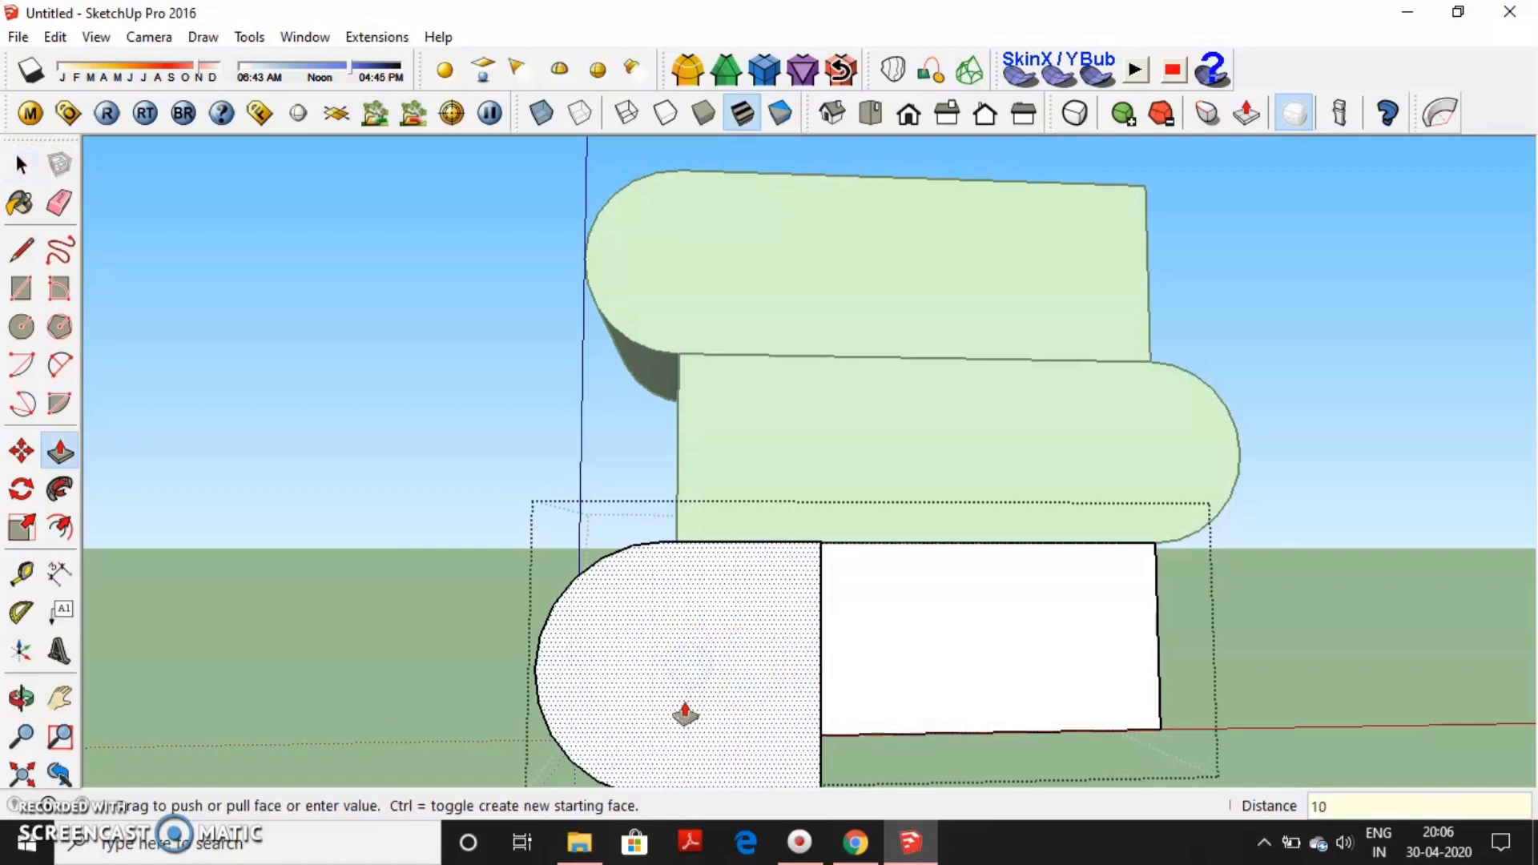
pyautogui.scroll(-2, 685, 713)
pyautogui.moveTo(687, 713)
pyautogui.mouseDown(button='middle')
pyautogui.moveTo(683, 673)
pyautogui.moveTo(704, 676)
pyautogui.mouseUp(button='middle')
pyautogui.press('Return')
pyautogui.scroll(3, 577, 673)
pyautogui.scroll(-3, 625, 705)
# Extend the projecting wing another 4 feet and start the door outline on its front.
pyautogui.click(704, 676)
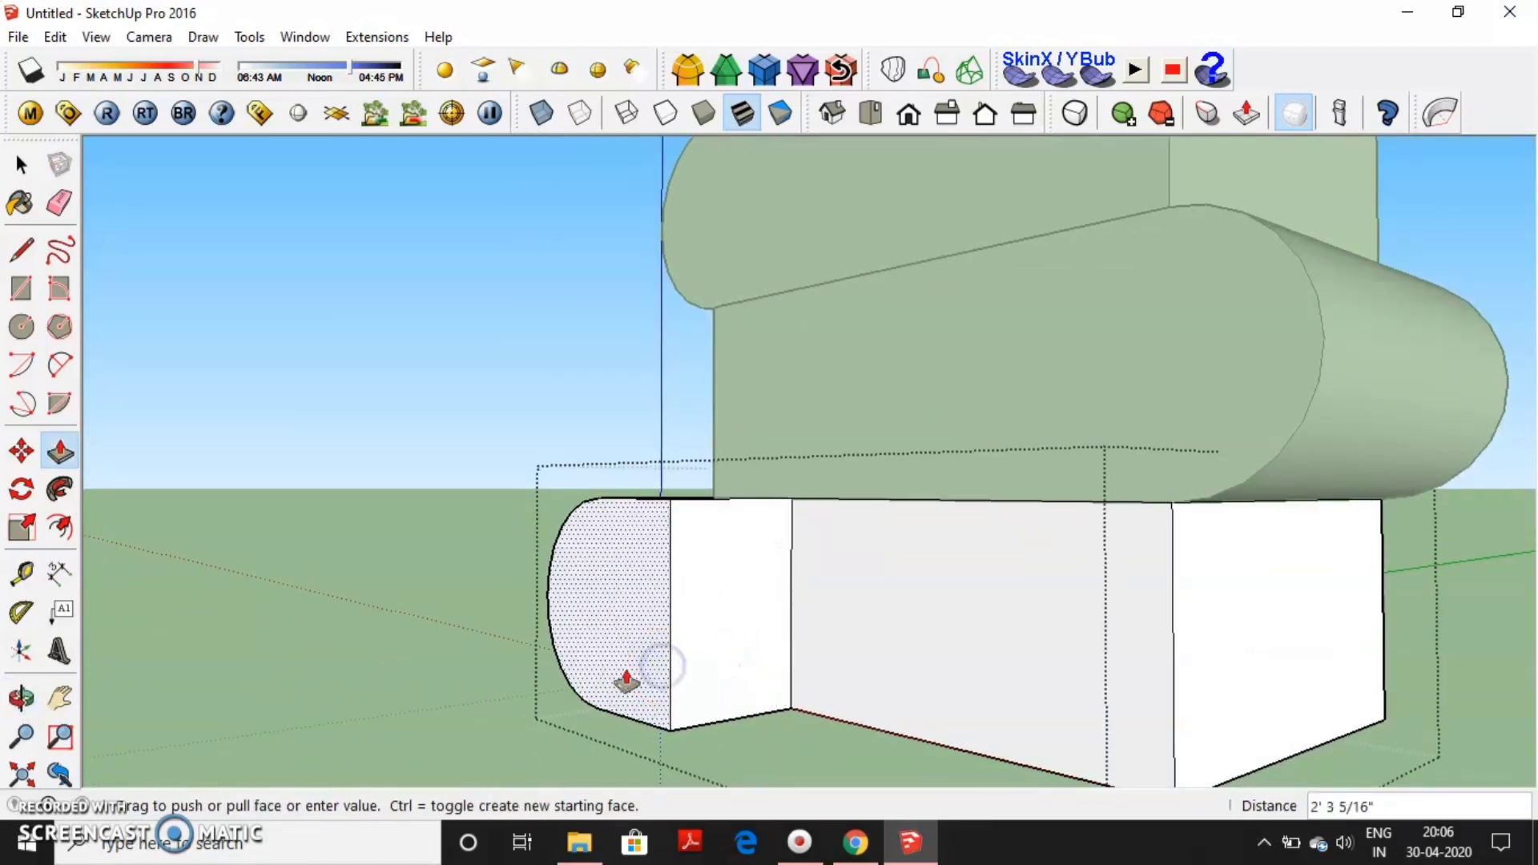
pyautogui.scroll(-1, 641, 681)
pyautogui.click(653, 689)
pyautogui.scroll(3, 653, 689)
pyautogui.scroll(2, 656, 697)
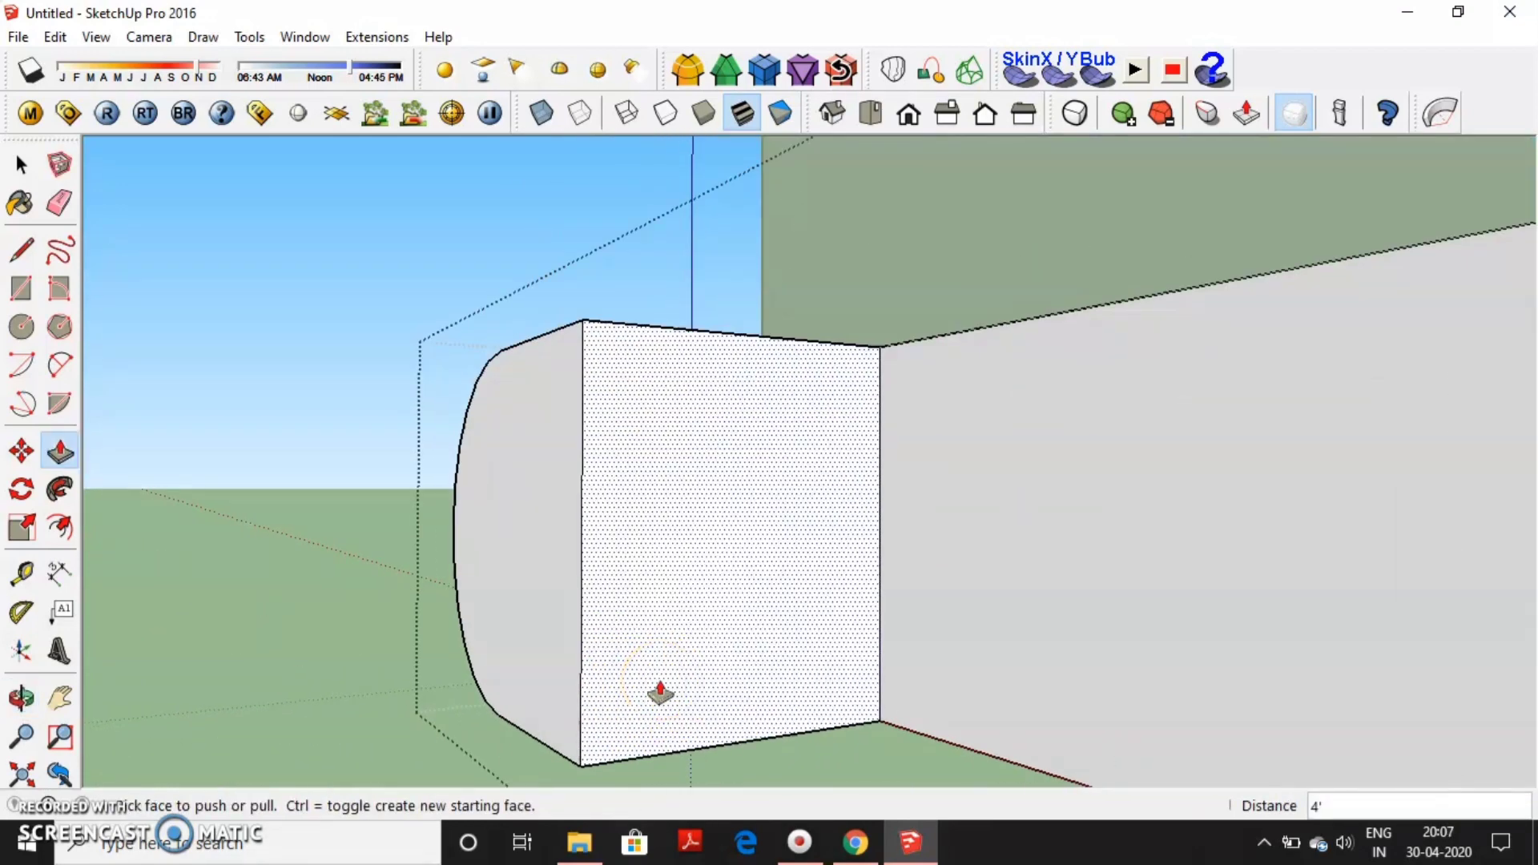
pyautogui.press('l')
pyautogui.click(607, 762)
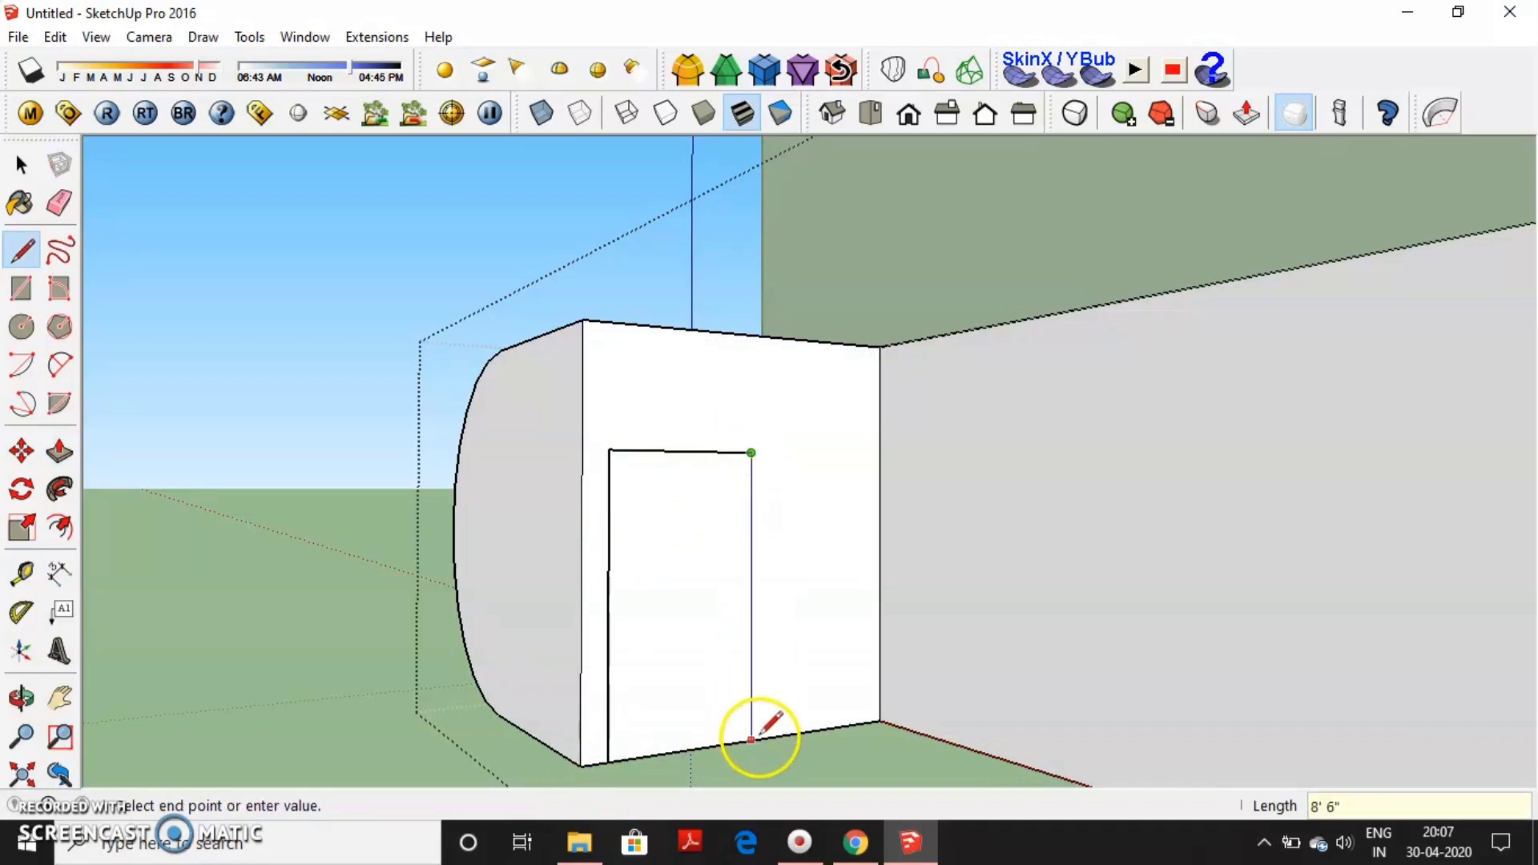
# Close the door outline and recess the door face by 3.
pyautogui.click(761, 733)
pyautogui.press('space')
pyautogui.press('p')
pyautogui.click(703, 665)
pyautogui.write('3')
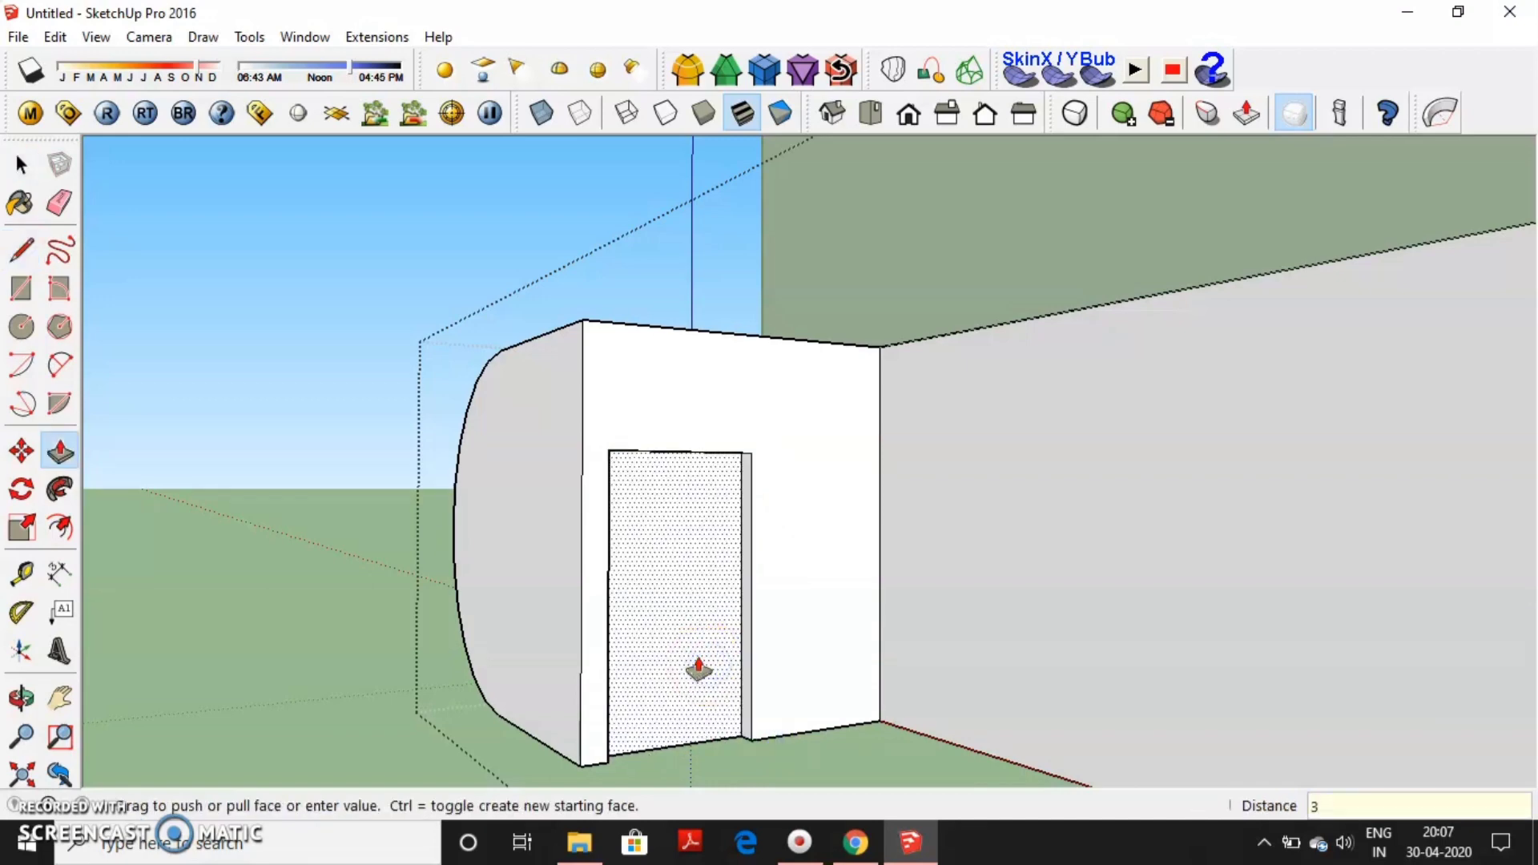
pyautogui.press('Return')
# Inset a 3-unit frame around the door and split it into two leaves.
pyautogui.press('f')
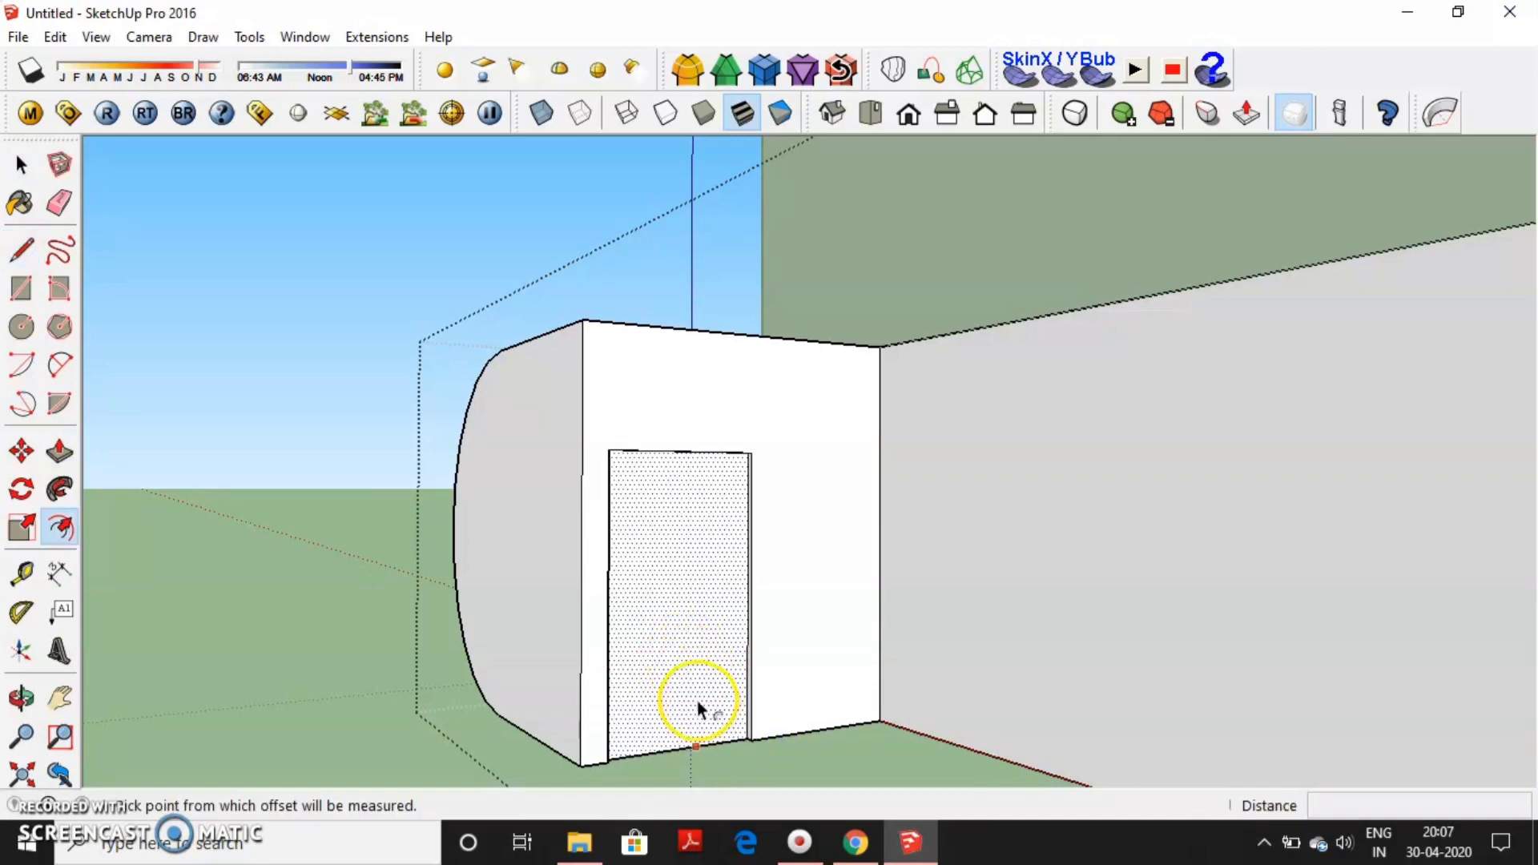
pyautogui.click(698, 703)
pyautogui.press('Return')
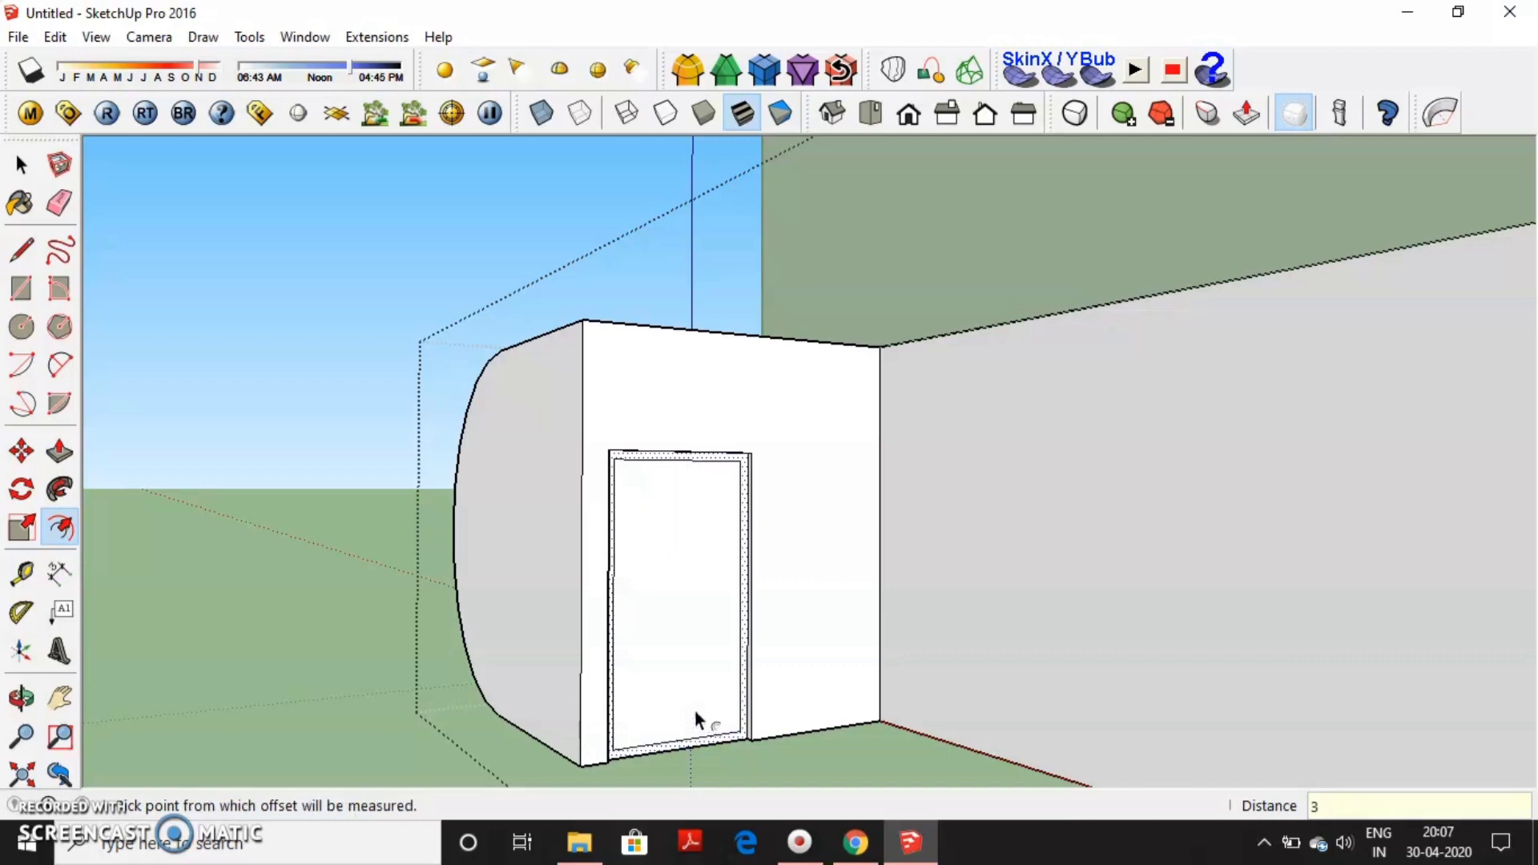
pyautogui.press('l')
pyautogui.click(679, 459)
pyautogui.click(680, 743)
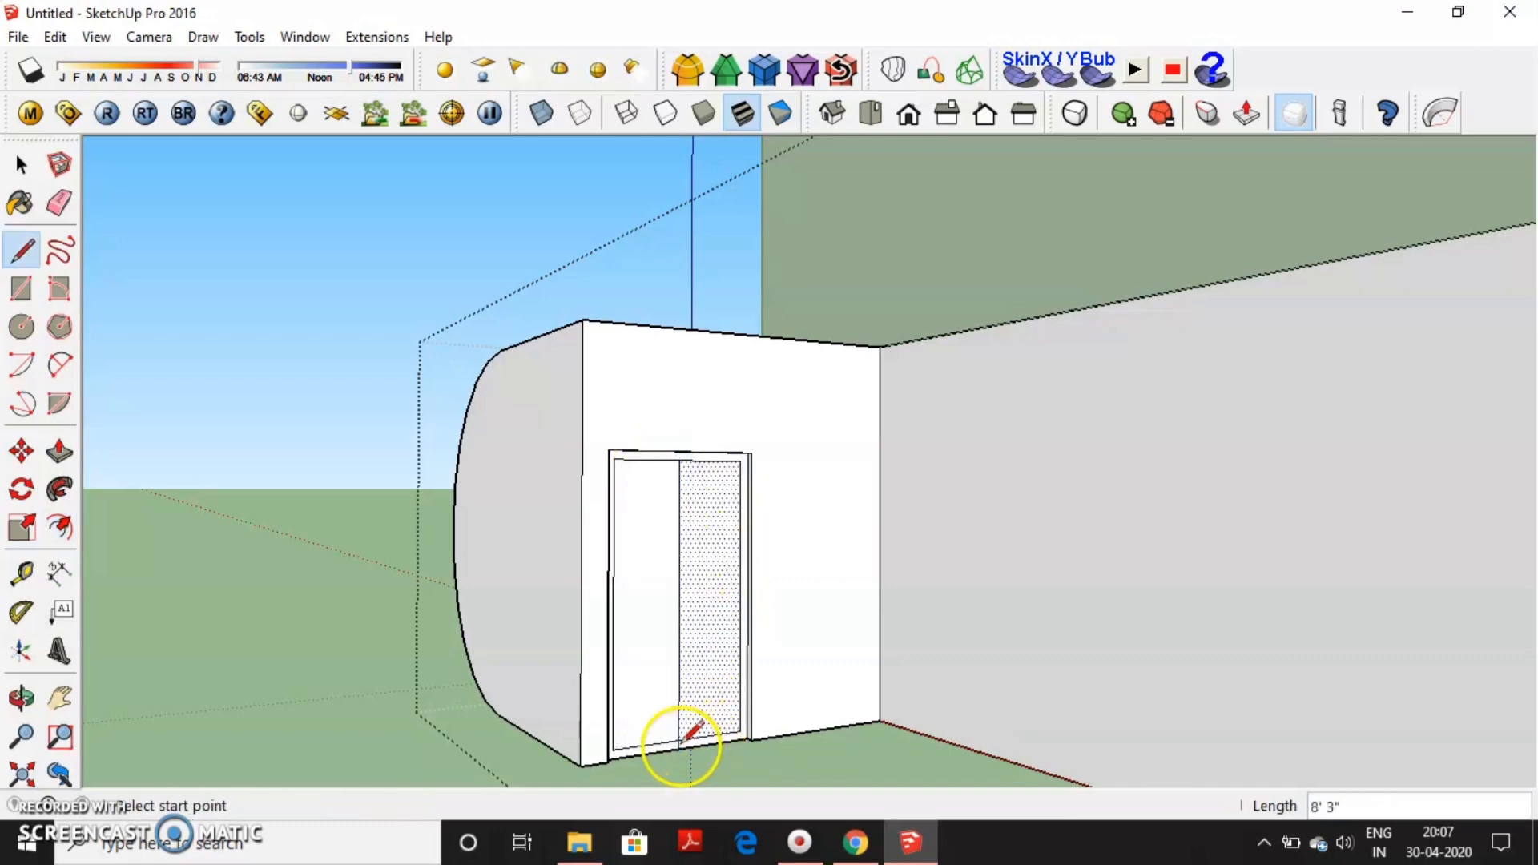
pyautogui.click(681, 459)
pyautogui.click(681, 741)
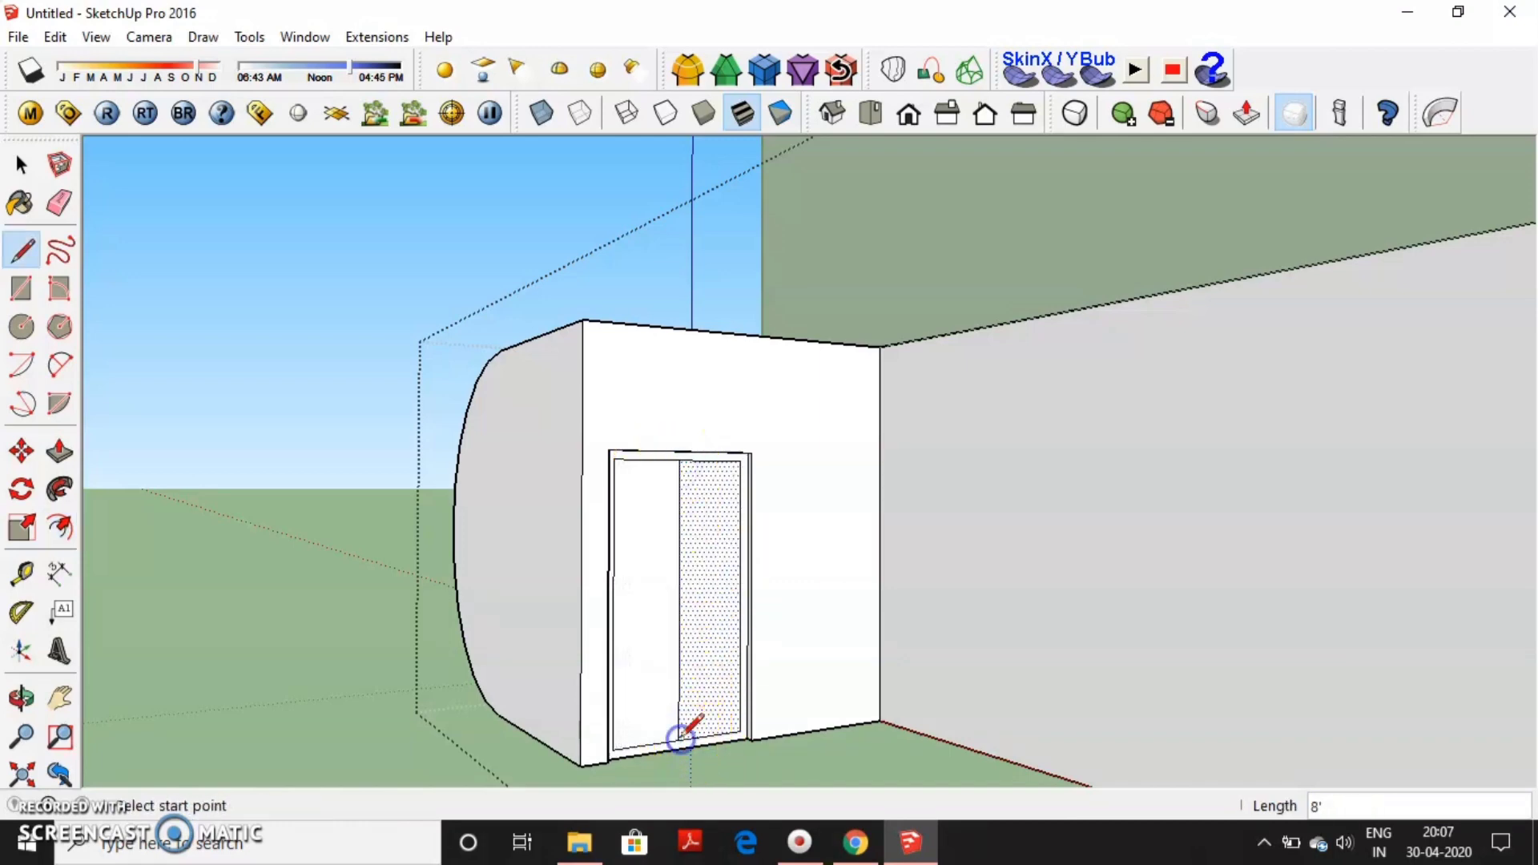
# Inset a narrow frame on the right and left door leaves.
pyautogui.press('f')
pyautogui.click(711, 662)
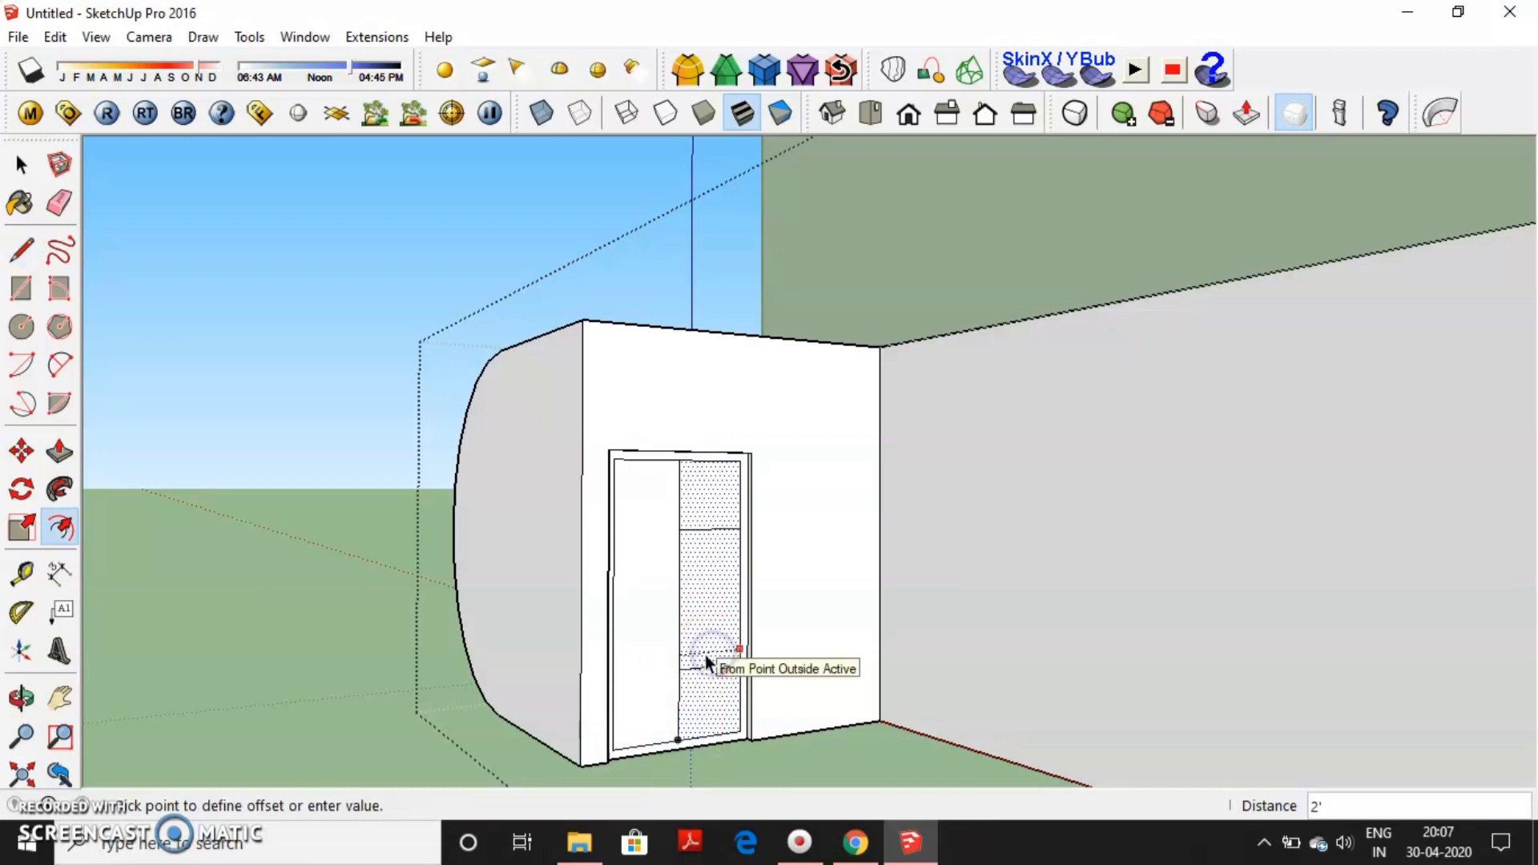
pyautogui.click(718, 638)
pyautogui.press('space')
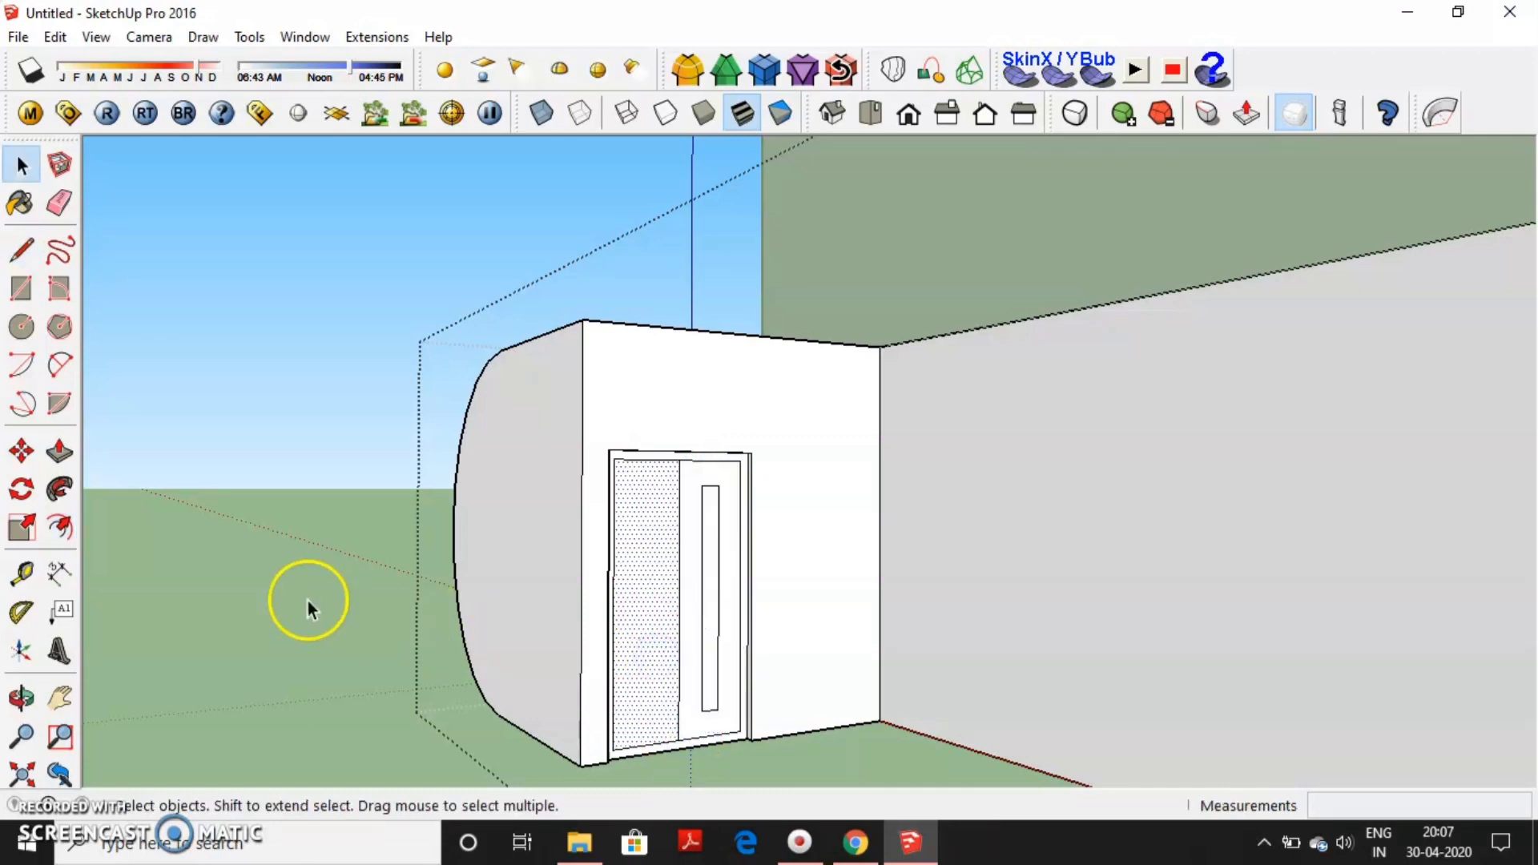
pyautogui.press('f')
pyautogui.doubleClick(651, 647)
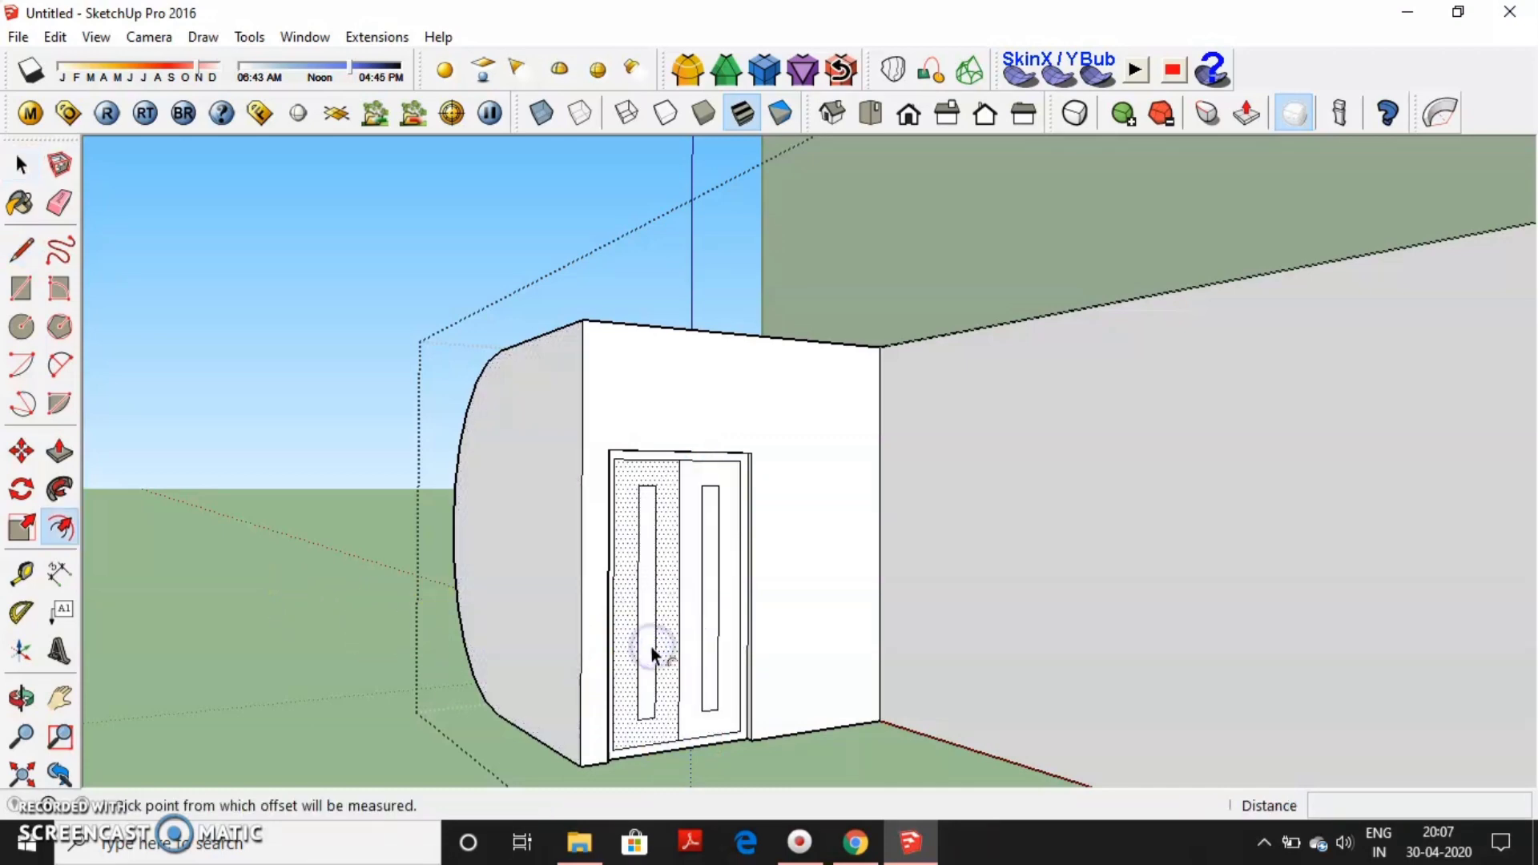
pyautogui.press('space')
pyautogui.moveTo(497, 660); pyautogui.dragTo(829, 635, button='middle')
pyautogui.click(829, 635)
# Offset a thin border on the curved end wall and recess its inner face 5 inches.
pyautogui.press('f')
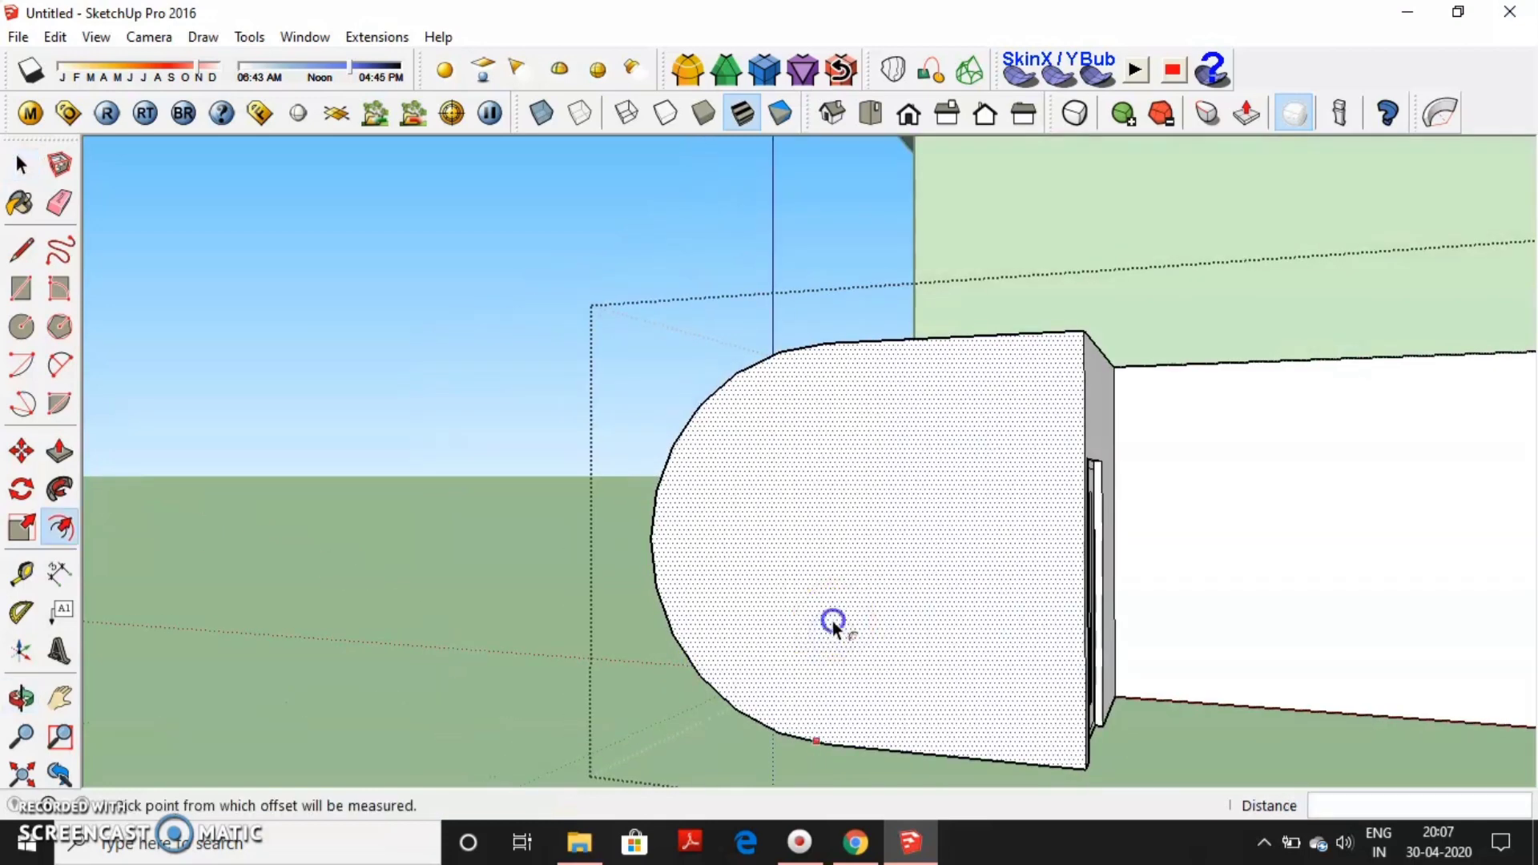
pyautogui.click(833, 622)
pyautogui.click(810, 687)
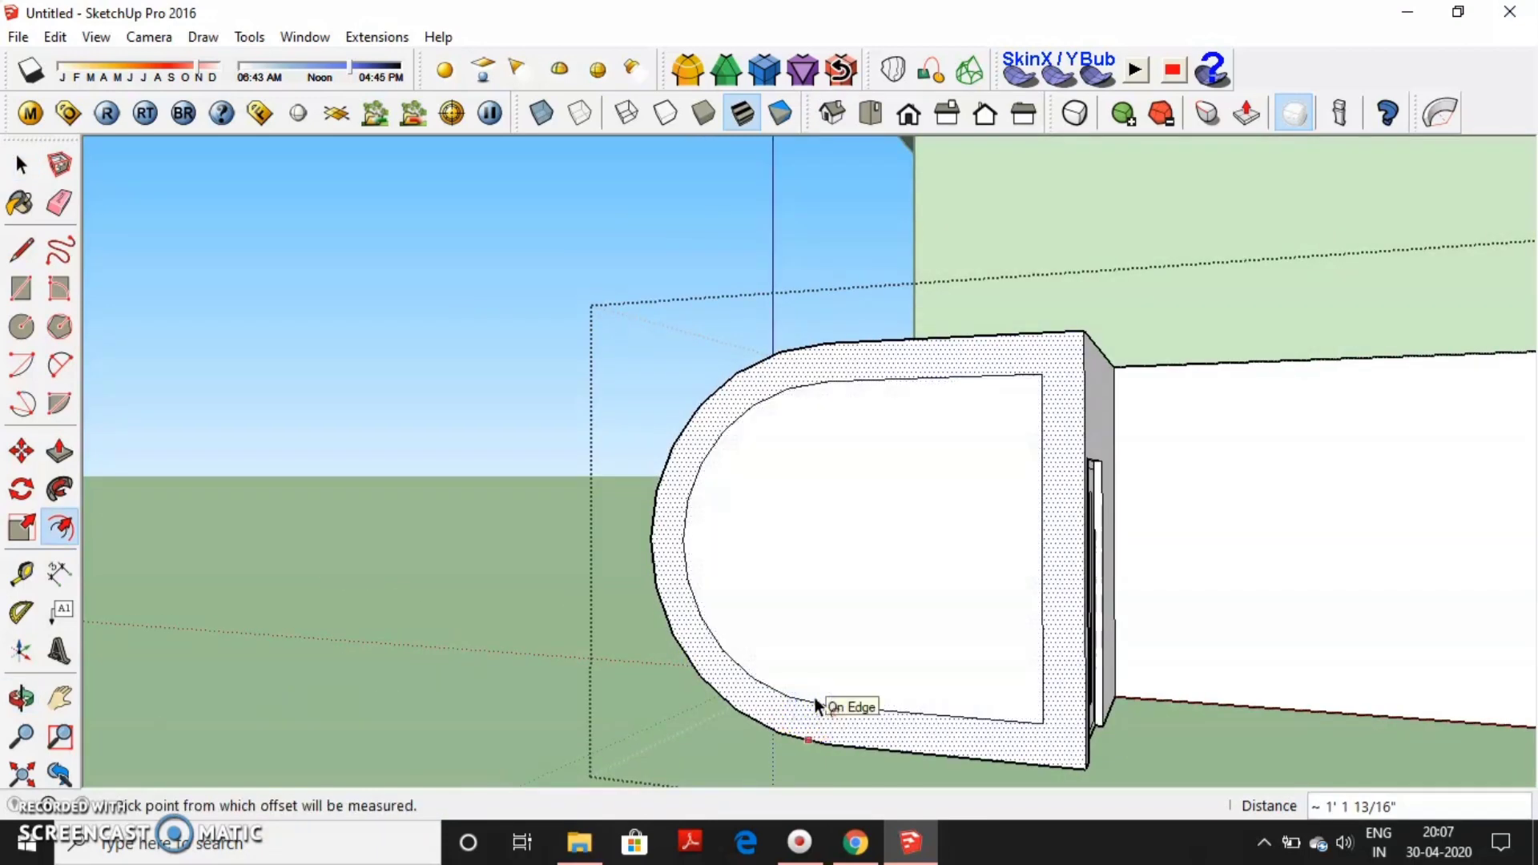
pyautogui.press('p')
pyautogui.click(861, 659)
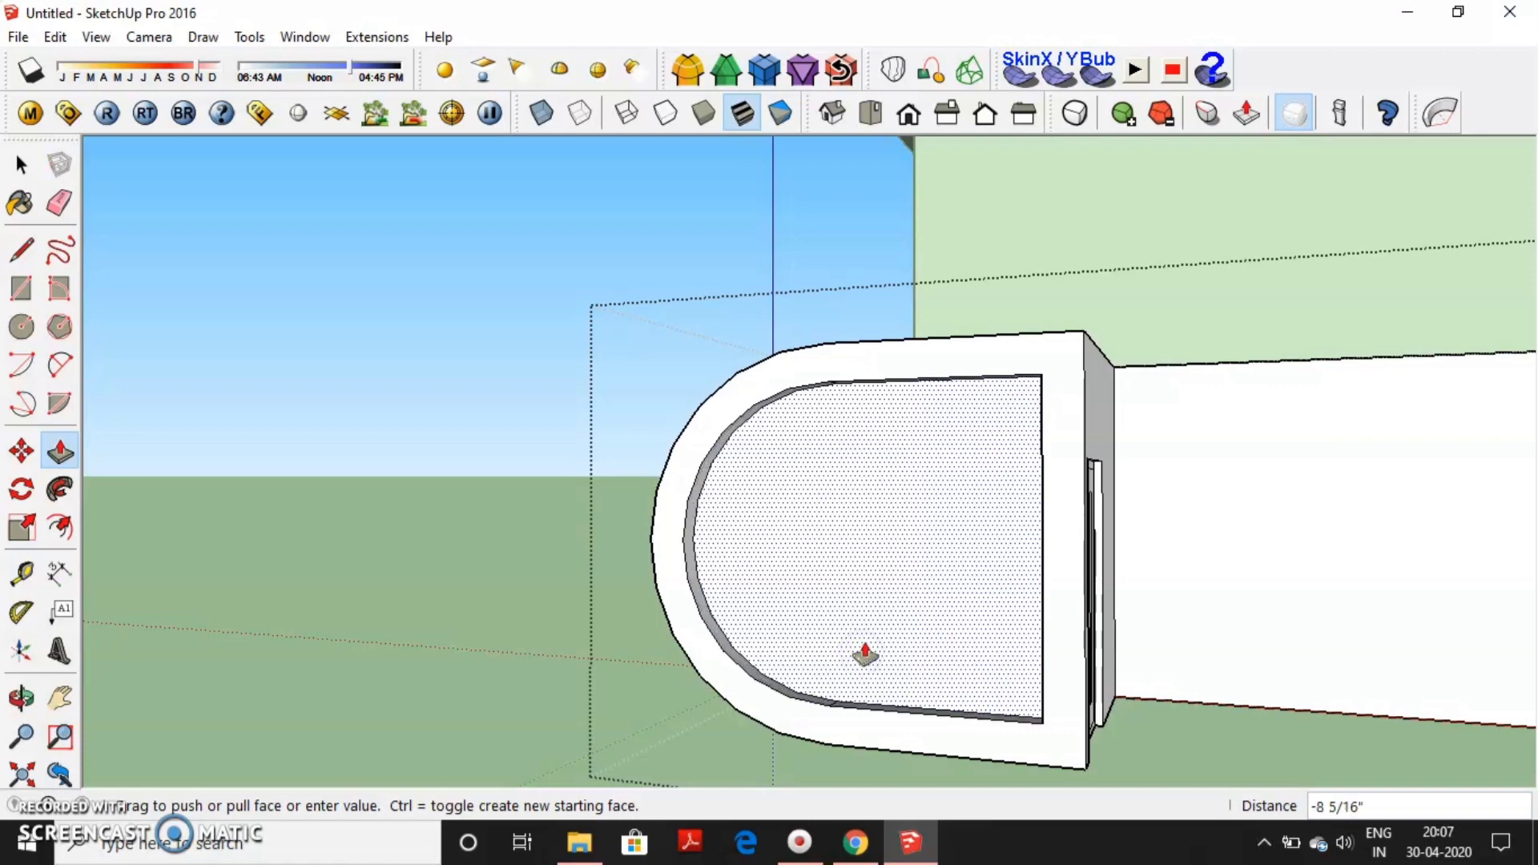
pyautogui.write('5')
pyautogui.press('Return')
# Inset a border on the long front wall and push its inner face back.
pyautogui.moveTo(865, 655); pyautogui.dragTo(887, 639, button='middle')
pyautogui.moveTo(1160, 628)
pyautogui.mouseDown(button='middle')
pyautogui.moveTo(713, 701)
pyautogui.moveTo(714, 642)
pyautogui.mouseUp(button='middle')
pyautogui.press('f')
pyautogui.click(721, 661)
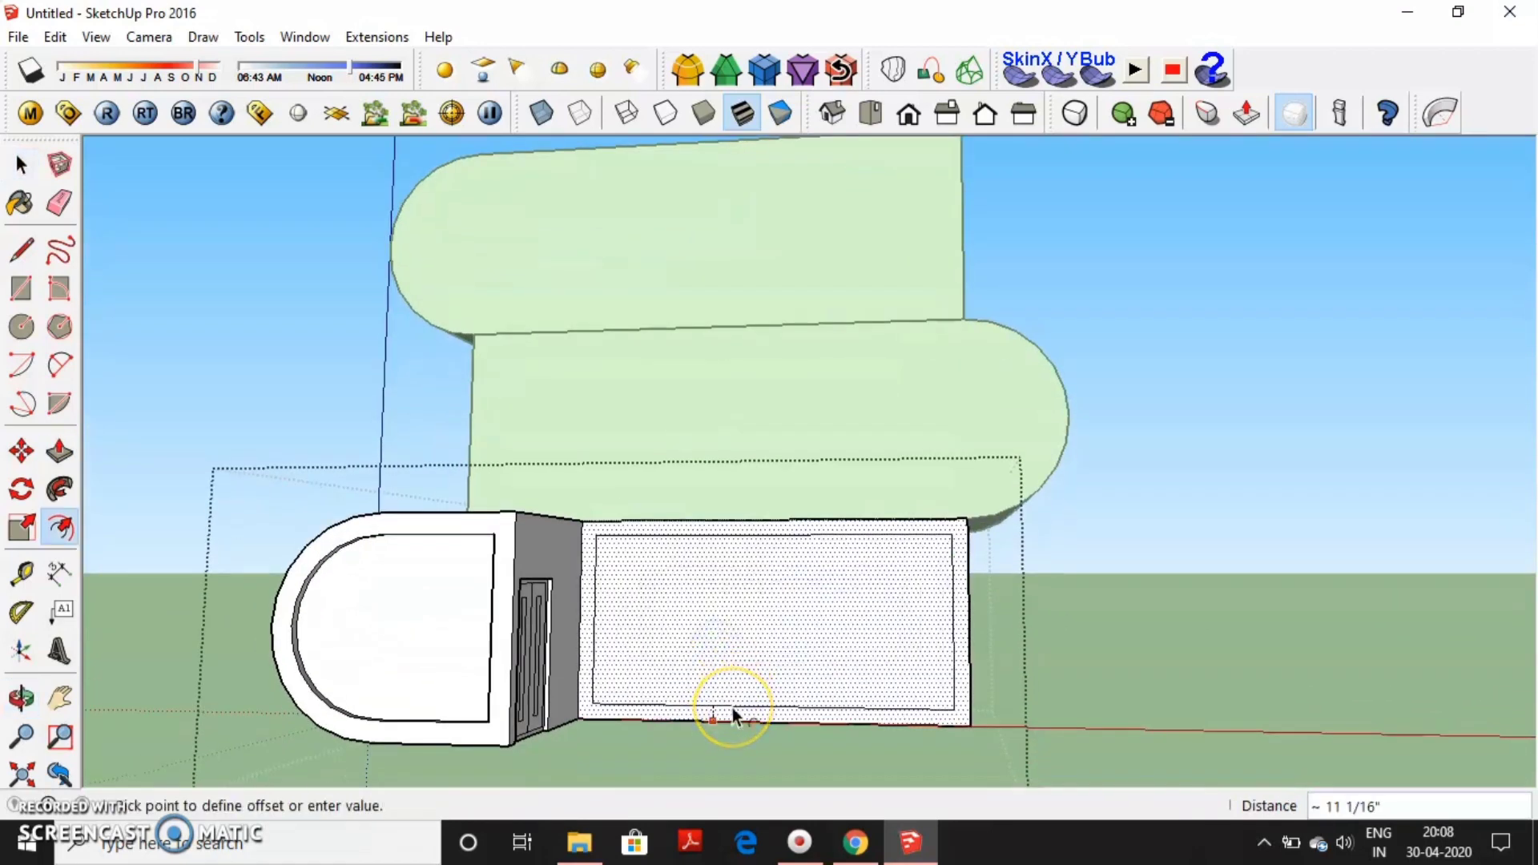
pyautogui.click(732, 709)
pyautogui.scroll(1, 732, 708)
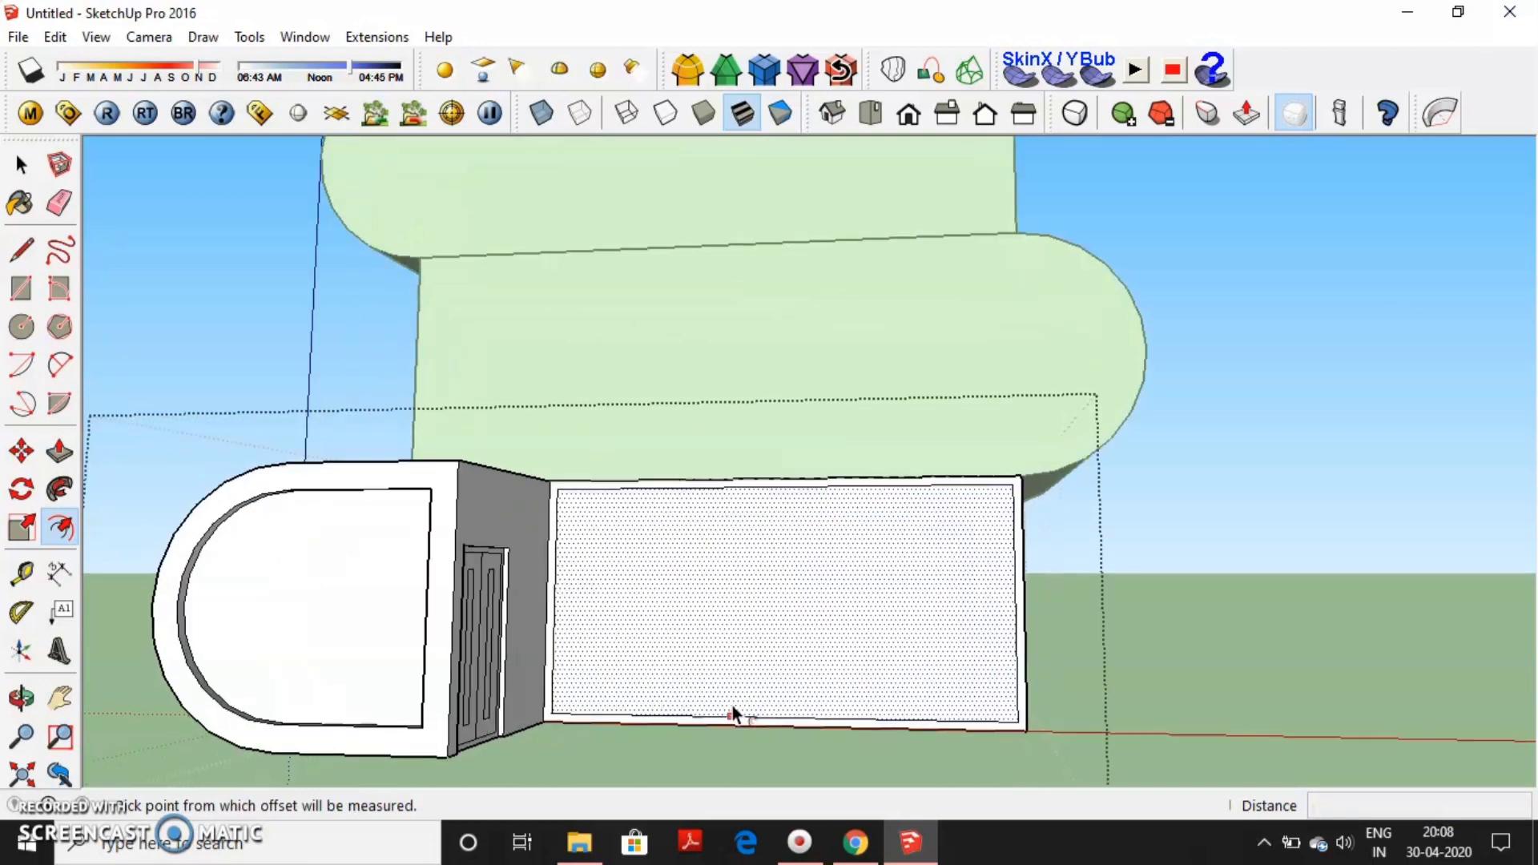
pyautogui.scroll(1, 733, 708)
pyautogui.press('p')
pyautogui.click(747, 669)
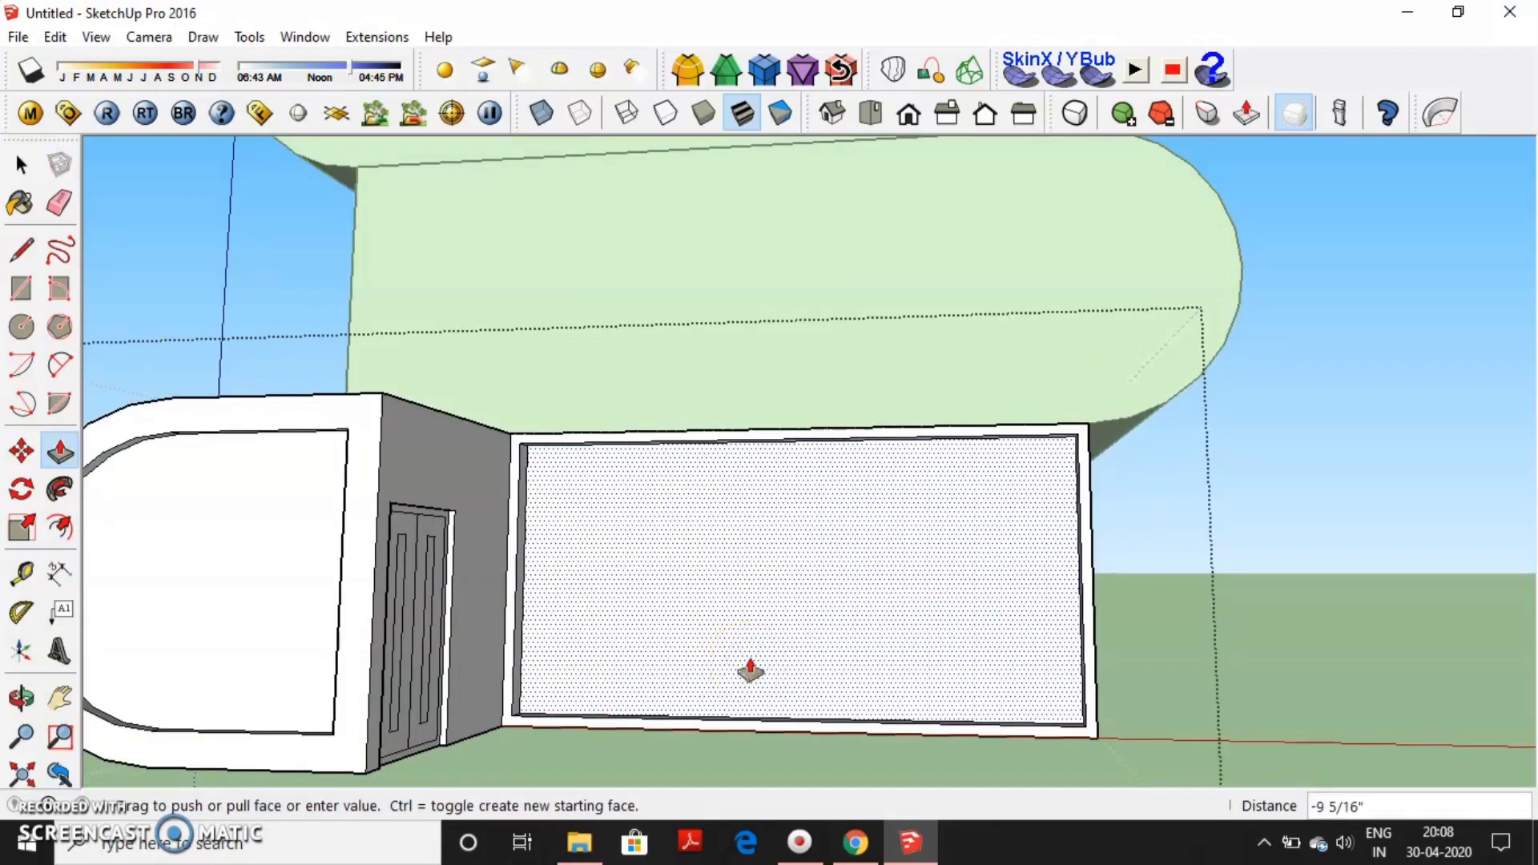
pyautogui.click(750, 672)
pyautogui.moveTo(750, 671)
pyautogui.mouseDown(button='middle')
pyautogui.moveTo(755, 683)
pyautogui.moveTo(724, 677)
pyautogui.mouseUp(button='middle')
# Inset a 3-inch frame inside the recessed front opening.
pyautogui.press('f')
pyautogui.click(735, 729)
pyautogui.write('3')
pyautogui.press('Return')
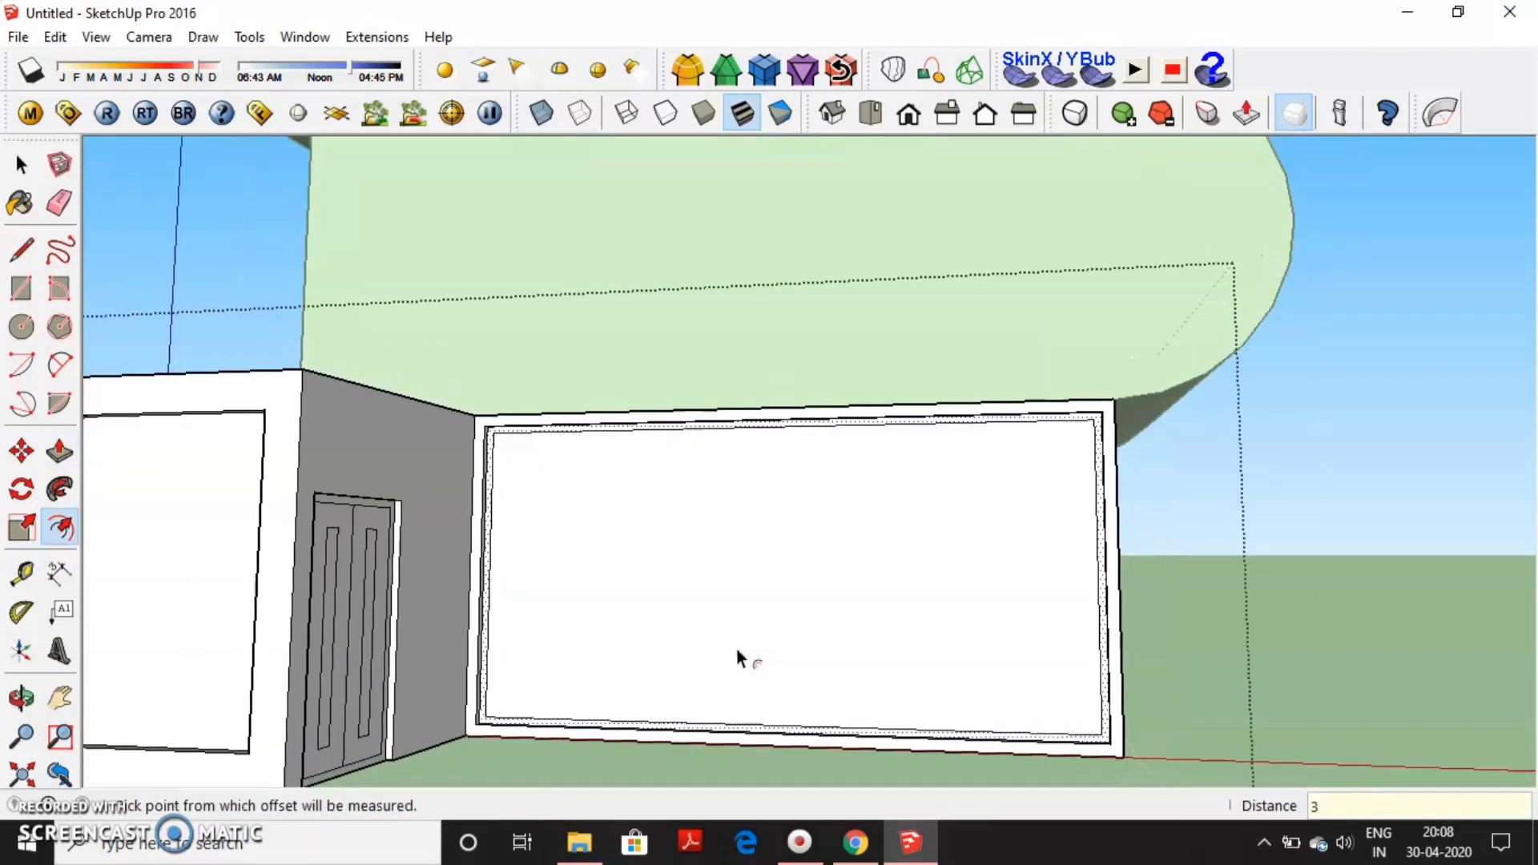
pyautogui.press('space')
# Divide the opening's top inner edge into three equal segments.
pyautogui.click(768, 584)
pyautogui.rightClick(752, 428)
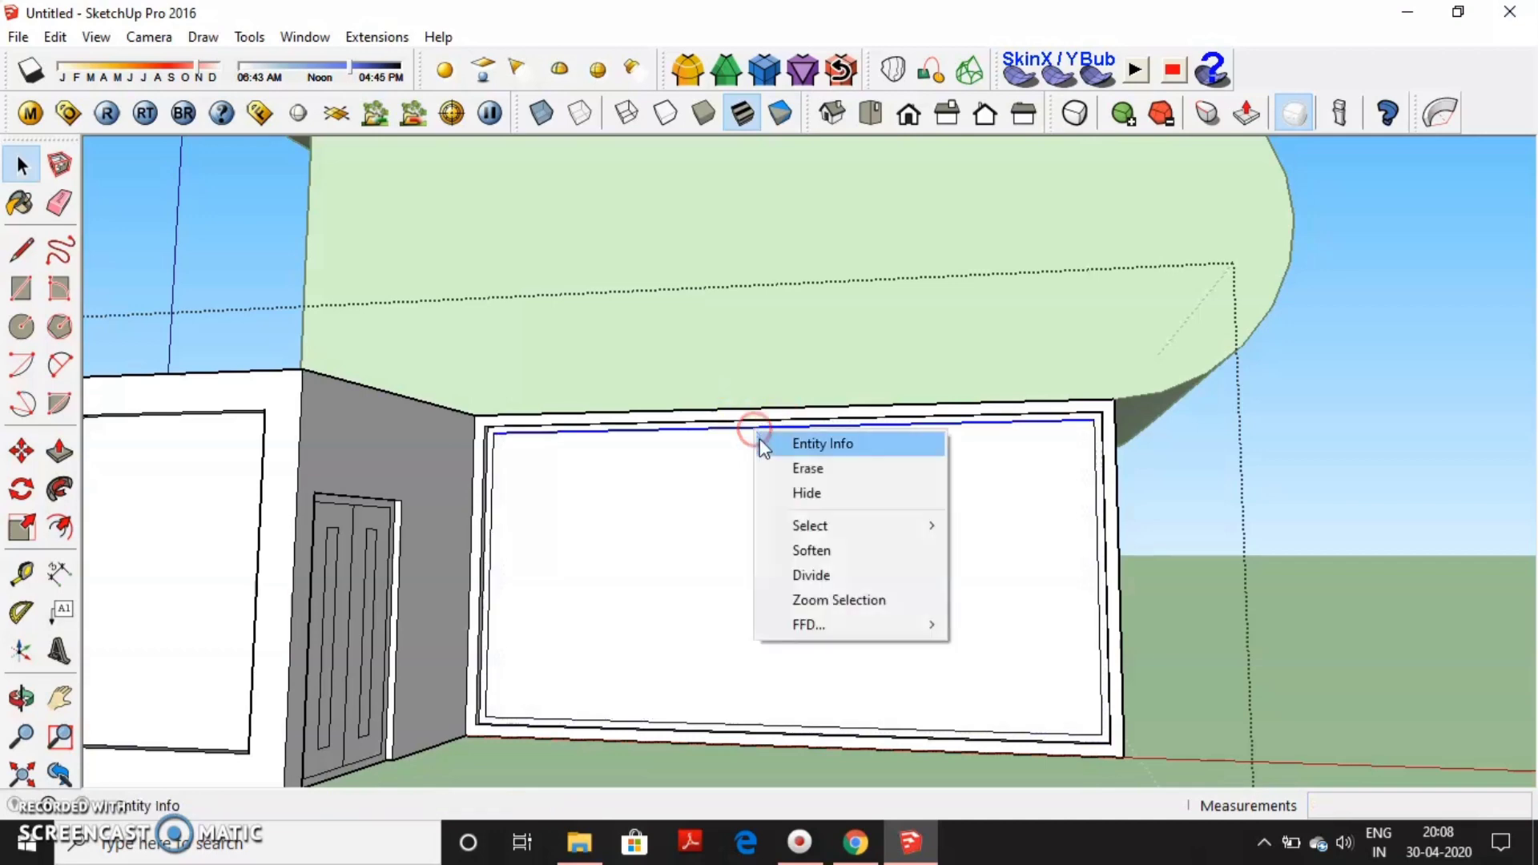
pyautogui.click(782, 570)
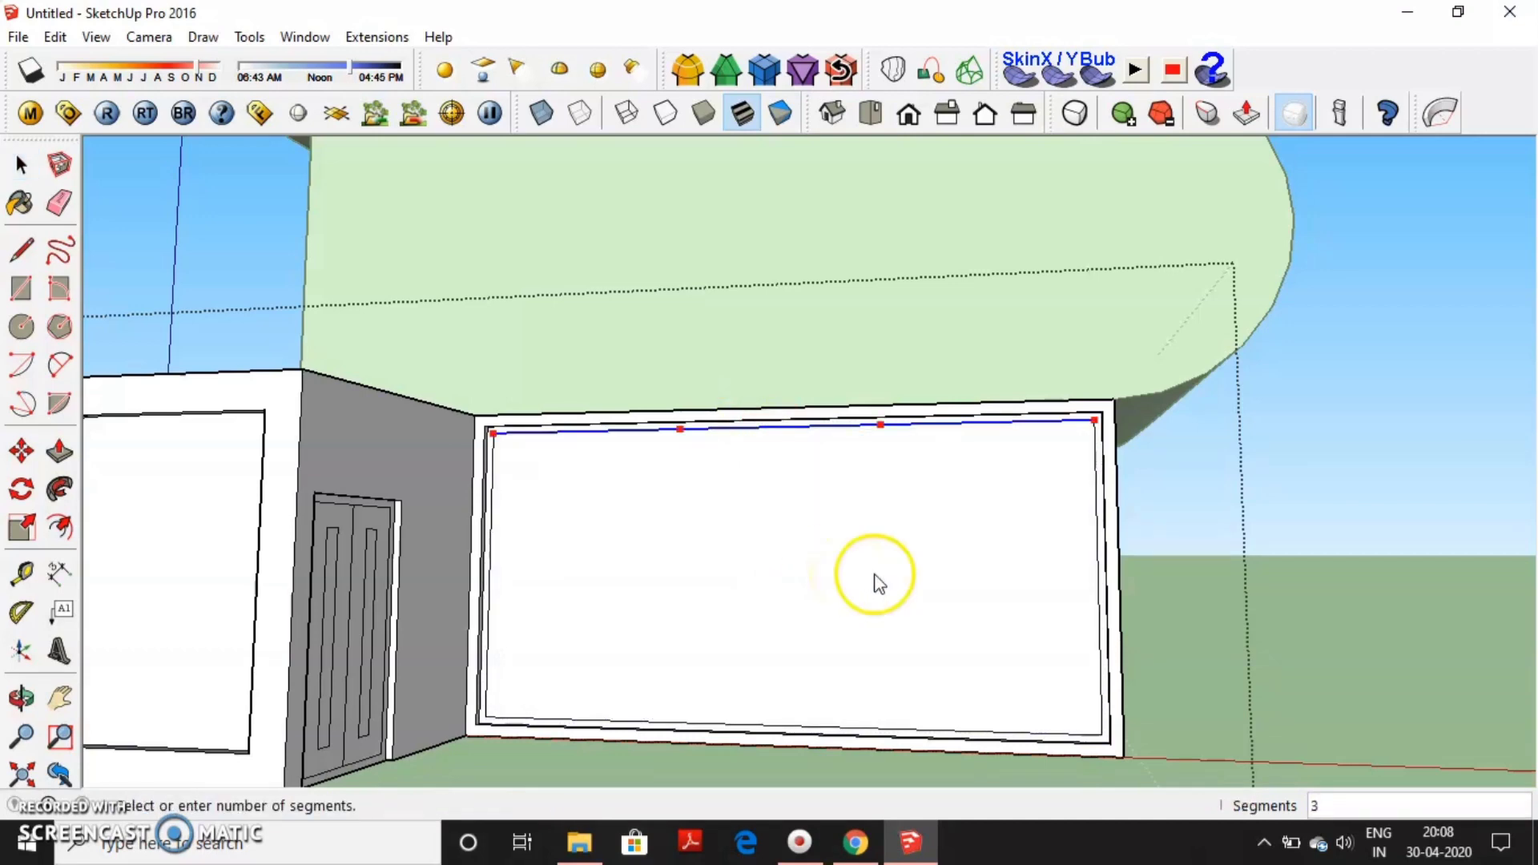
pyautogui.click(921, 582)
# Try splitting the opening with two lines and an inset, then undo it.
pyautogui.press('l')
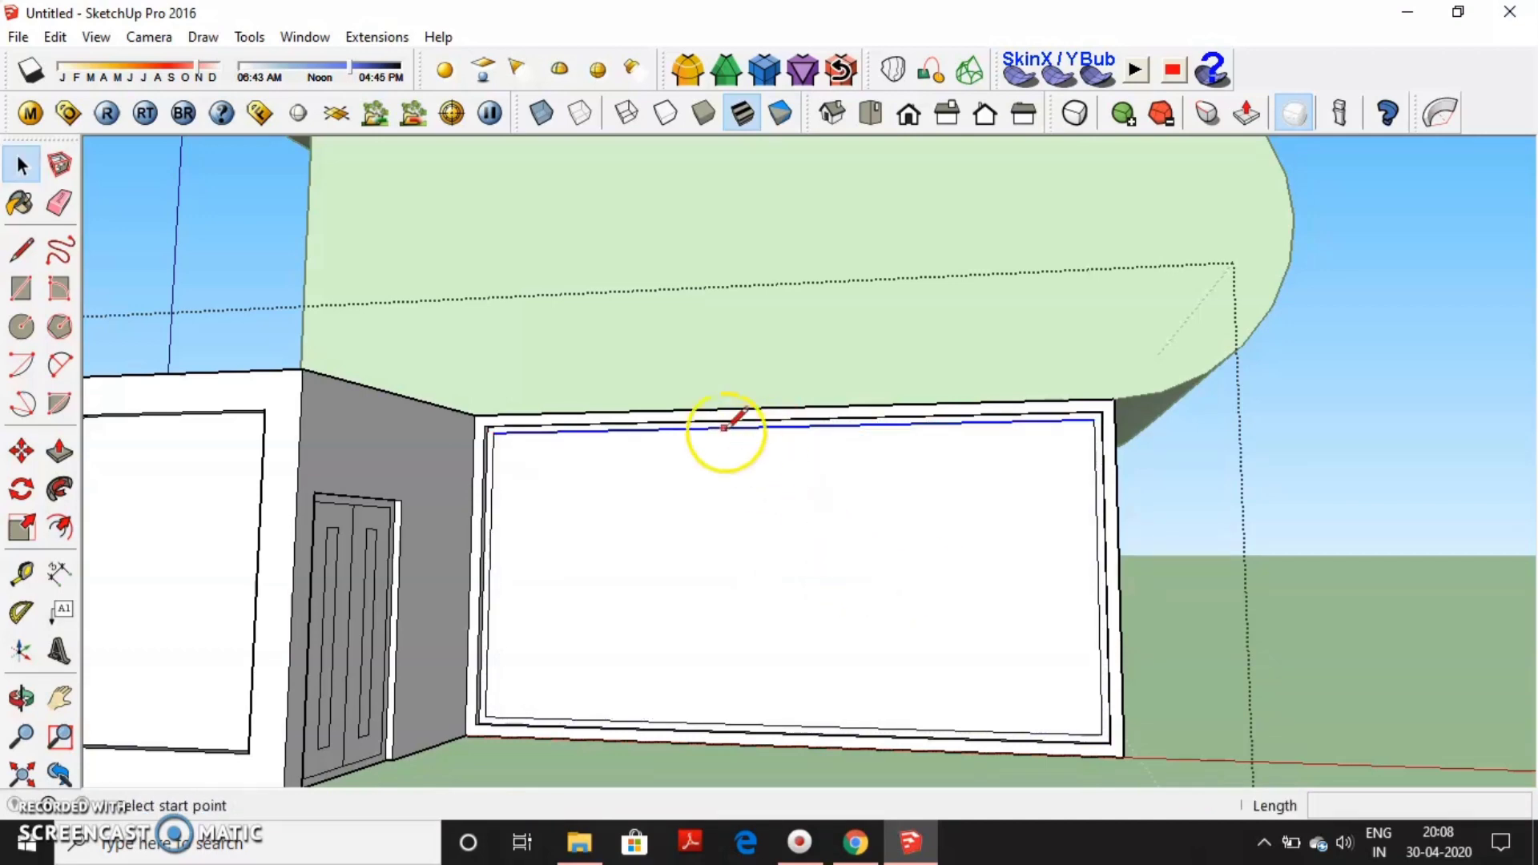
pyautogui.click(679, 432)
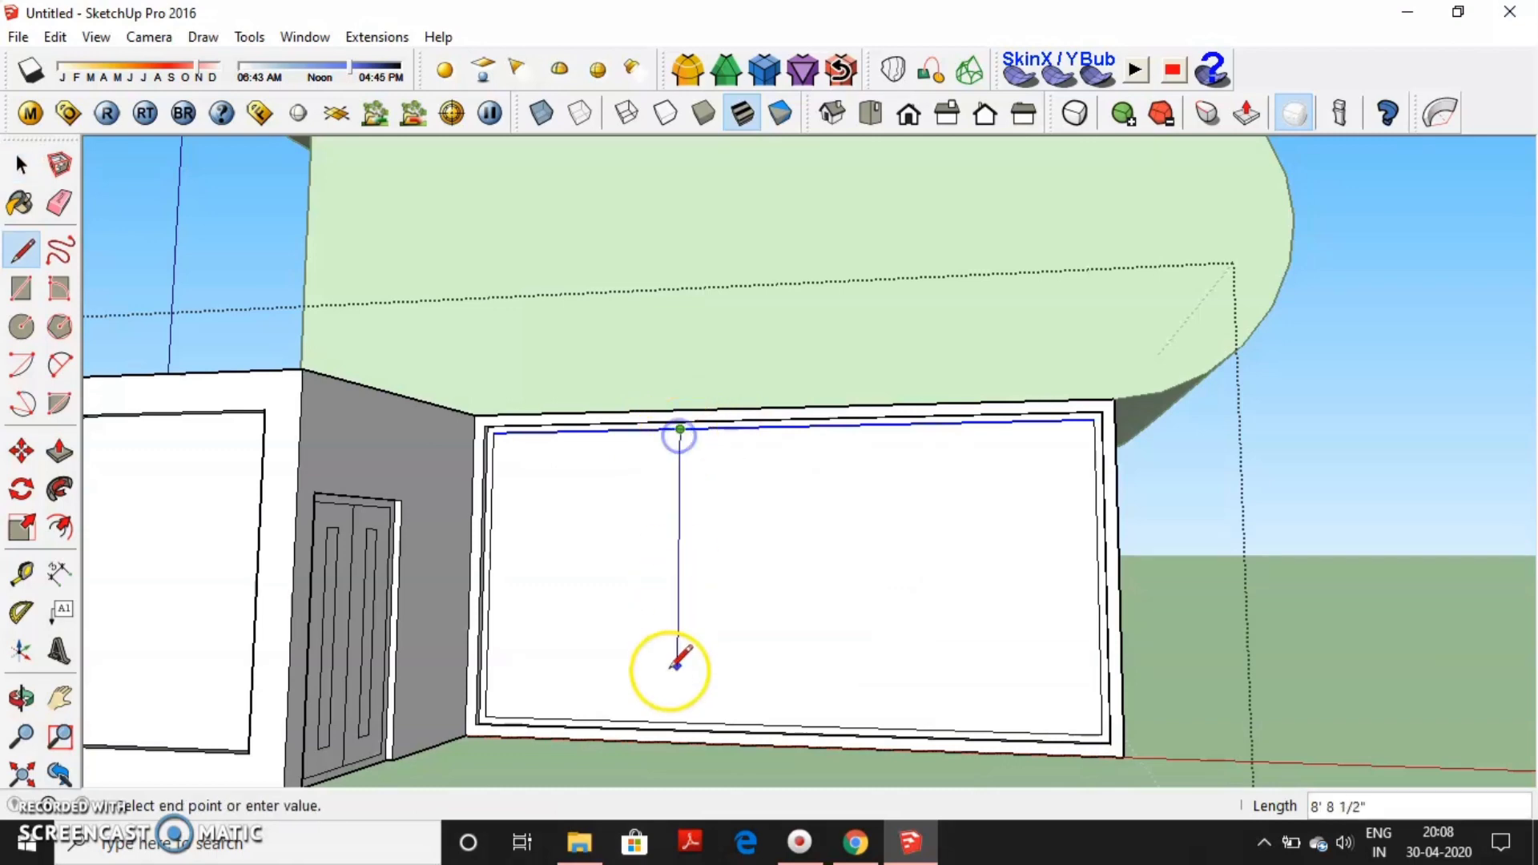
pyautogui.click(879, 425)
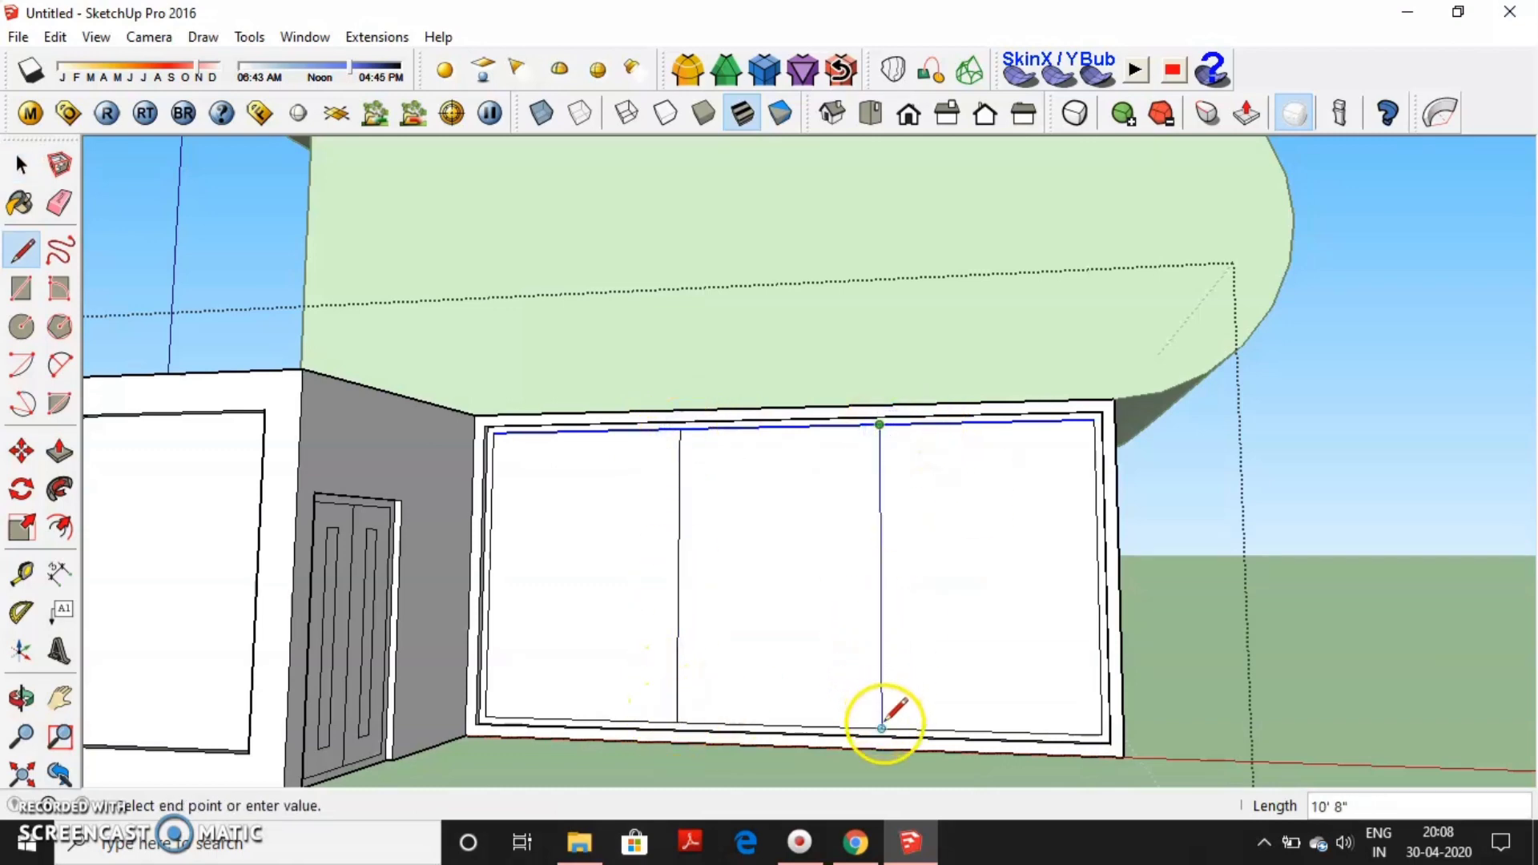
pyautogui.press('f')
pyautogui.click(622, 601)
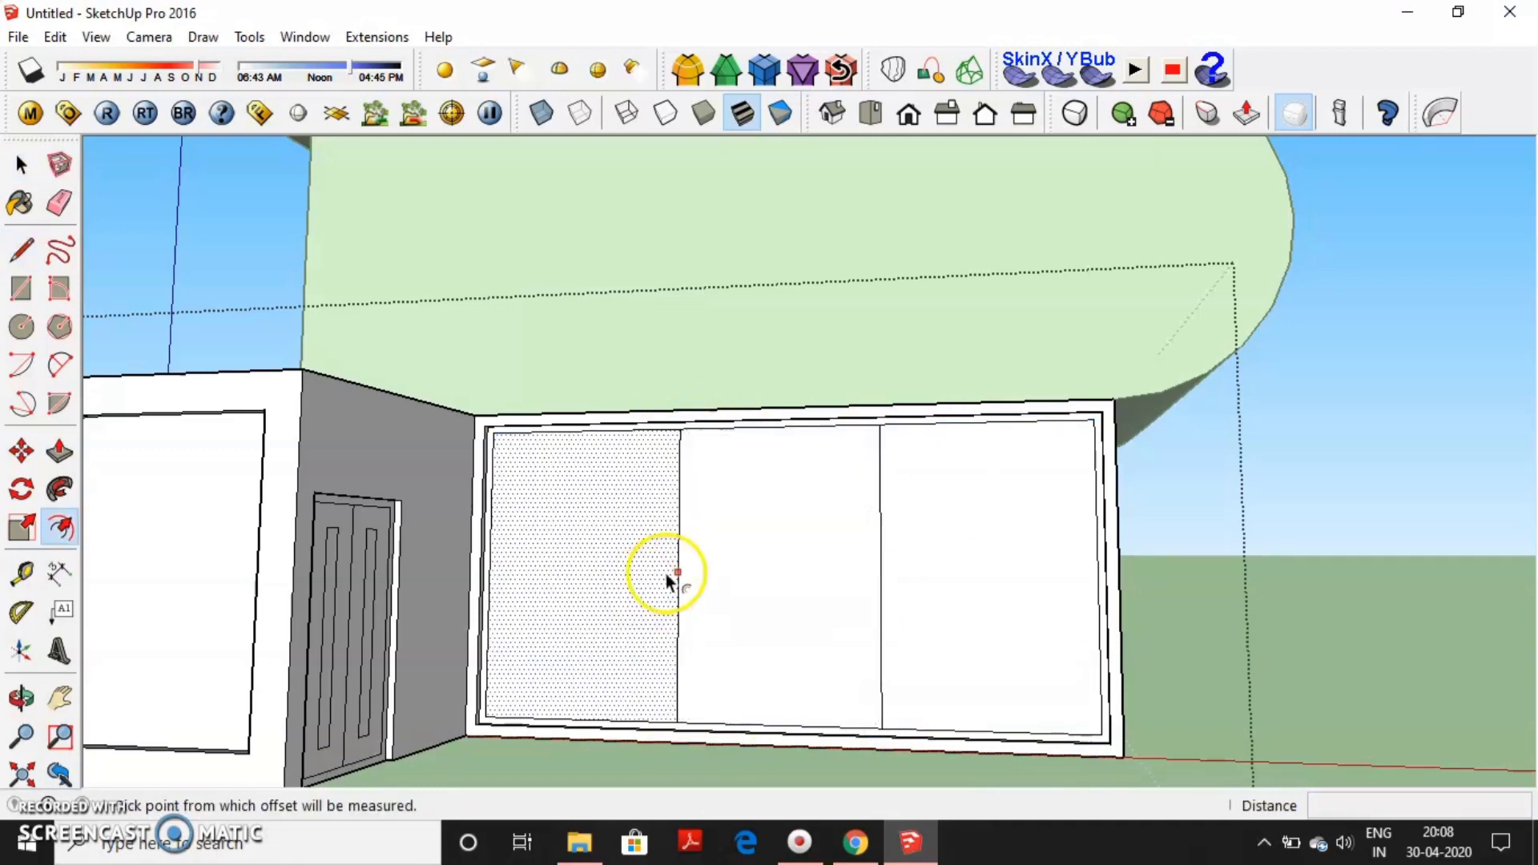
pyautogui.write('3')
pyautogui.press('Return')
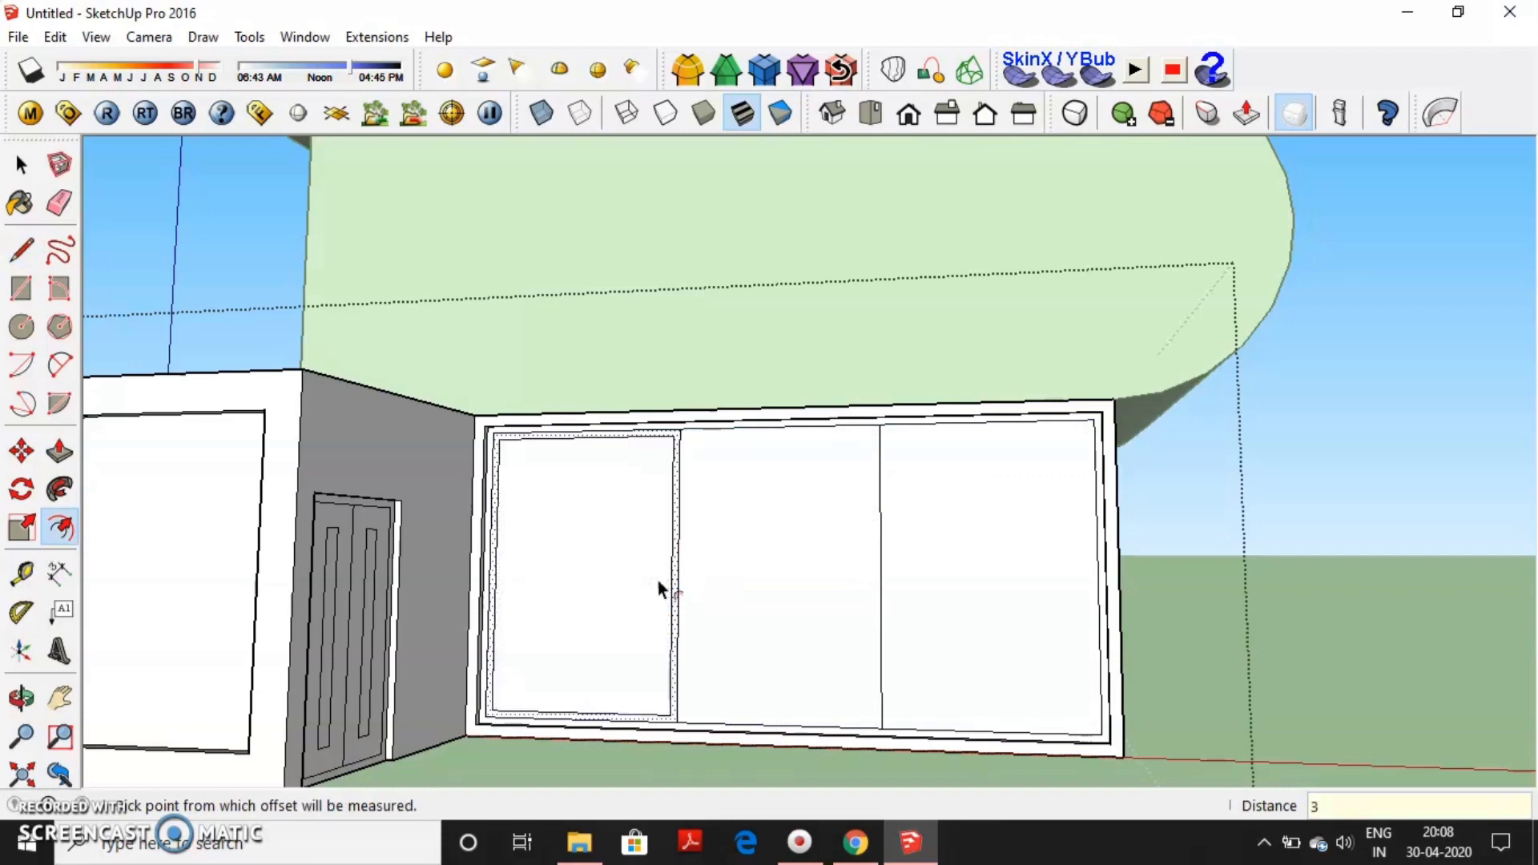
pyautogui.hotkey('ctrl', 'z')
pyautogui.hotkey('ctrl', 'z')
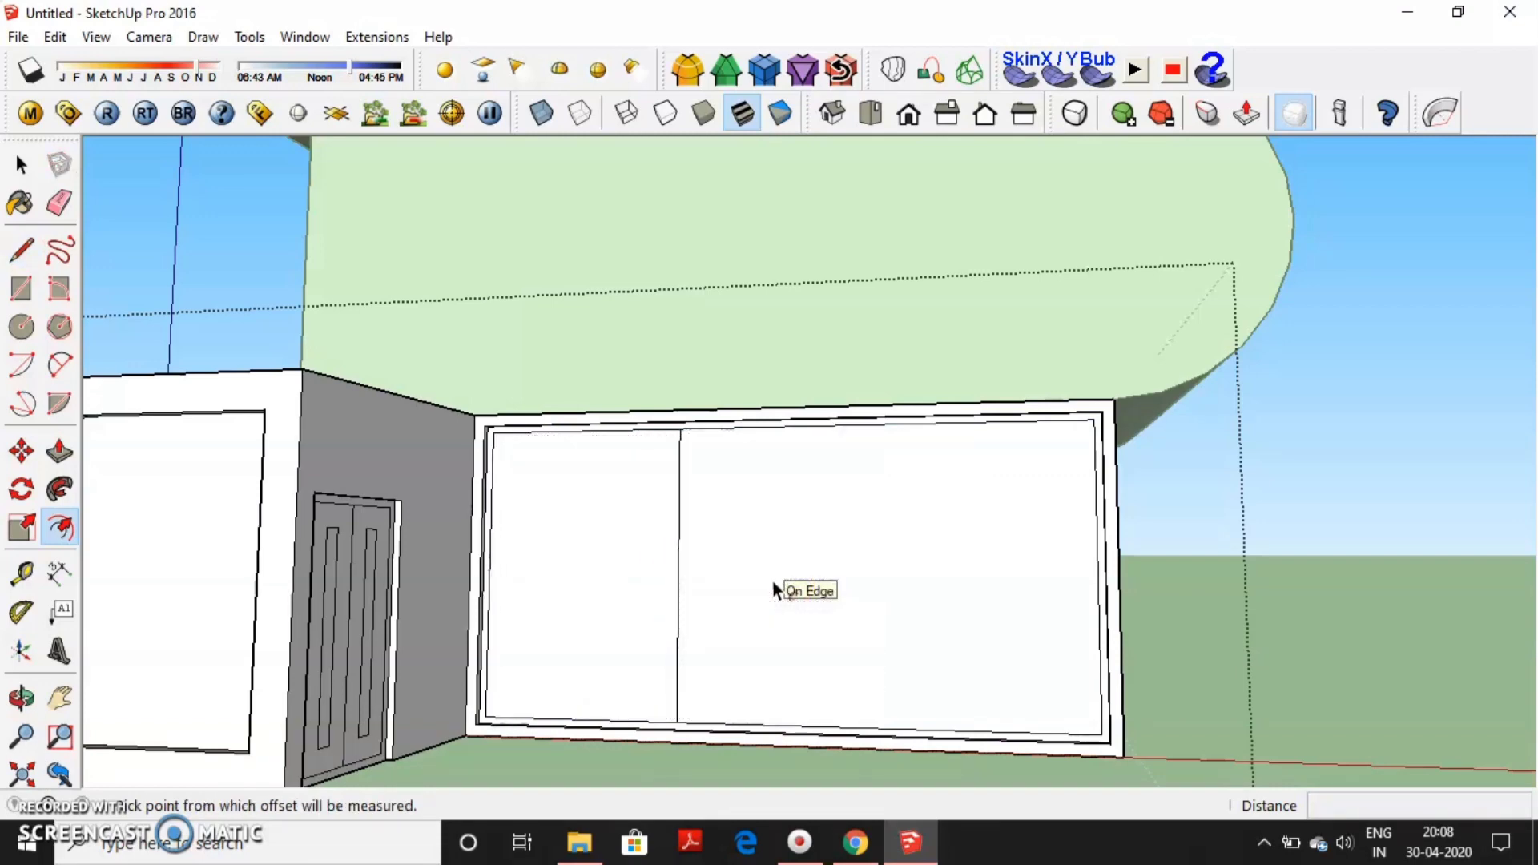
# Divide the opening's top edge into 4 and draw three vertical dividing lines.
pyautogui.press('space')
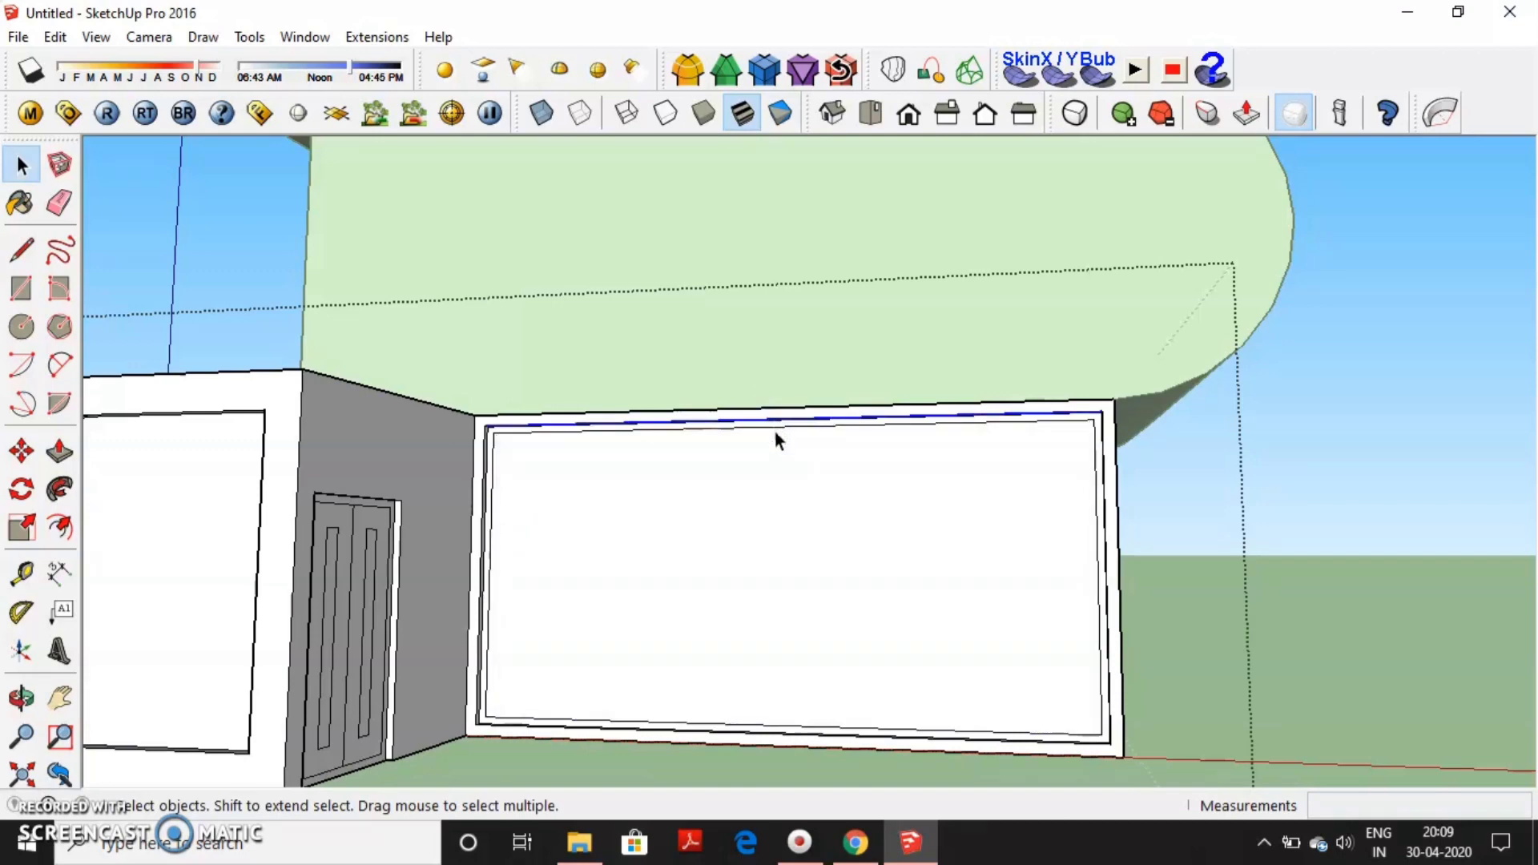
pyautogui.rightClick(775, 430)
pyautogui.click(808, 573)
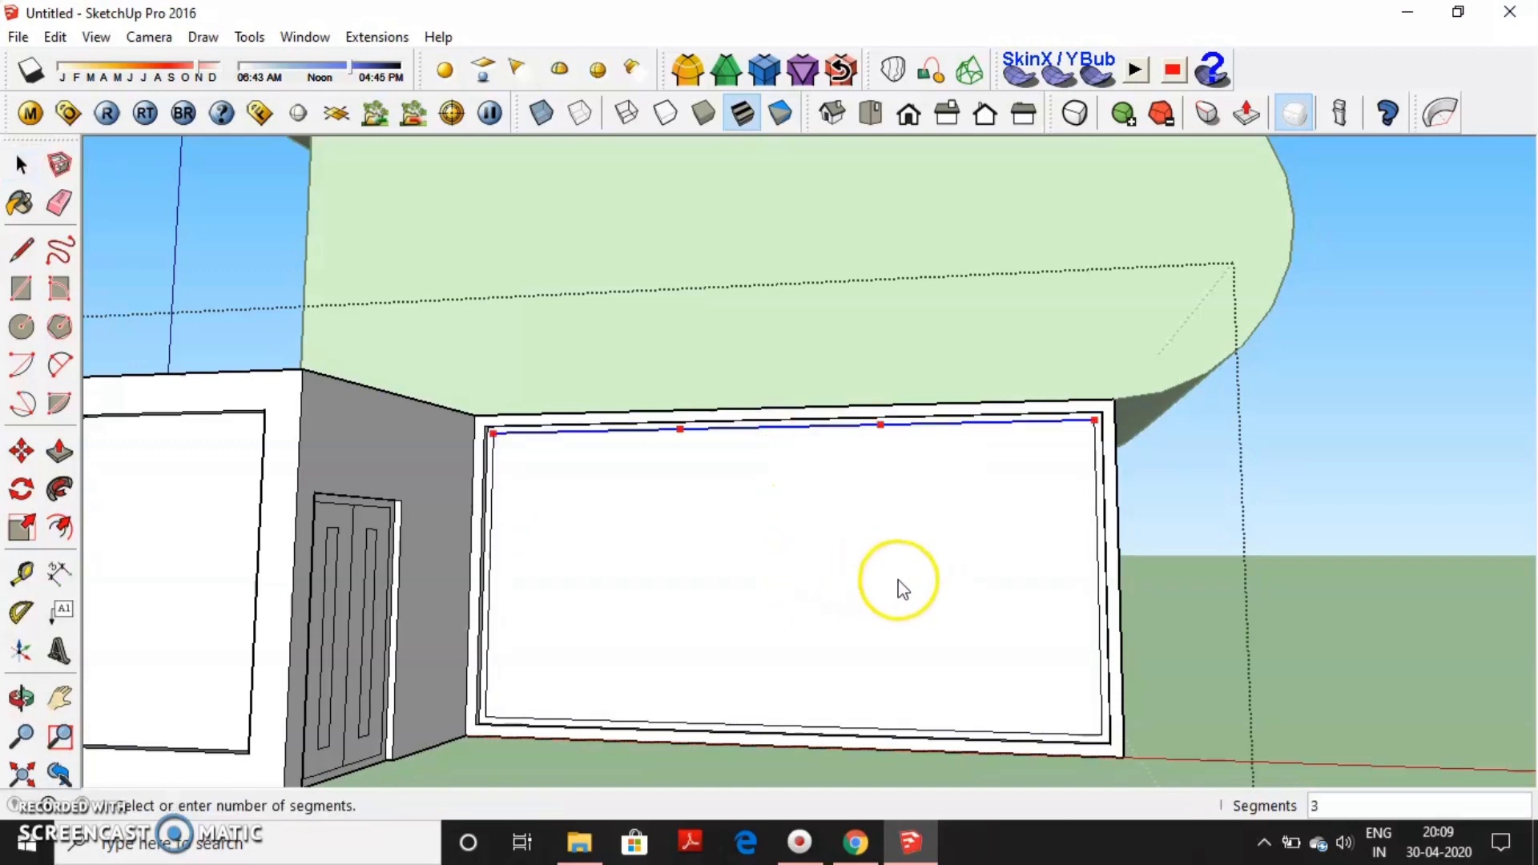
pyautogui.click(945, 585)
pyautogui.press('l')
pyautogui.click(632, 431)
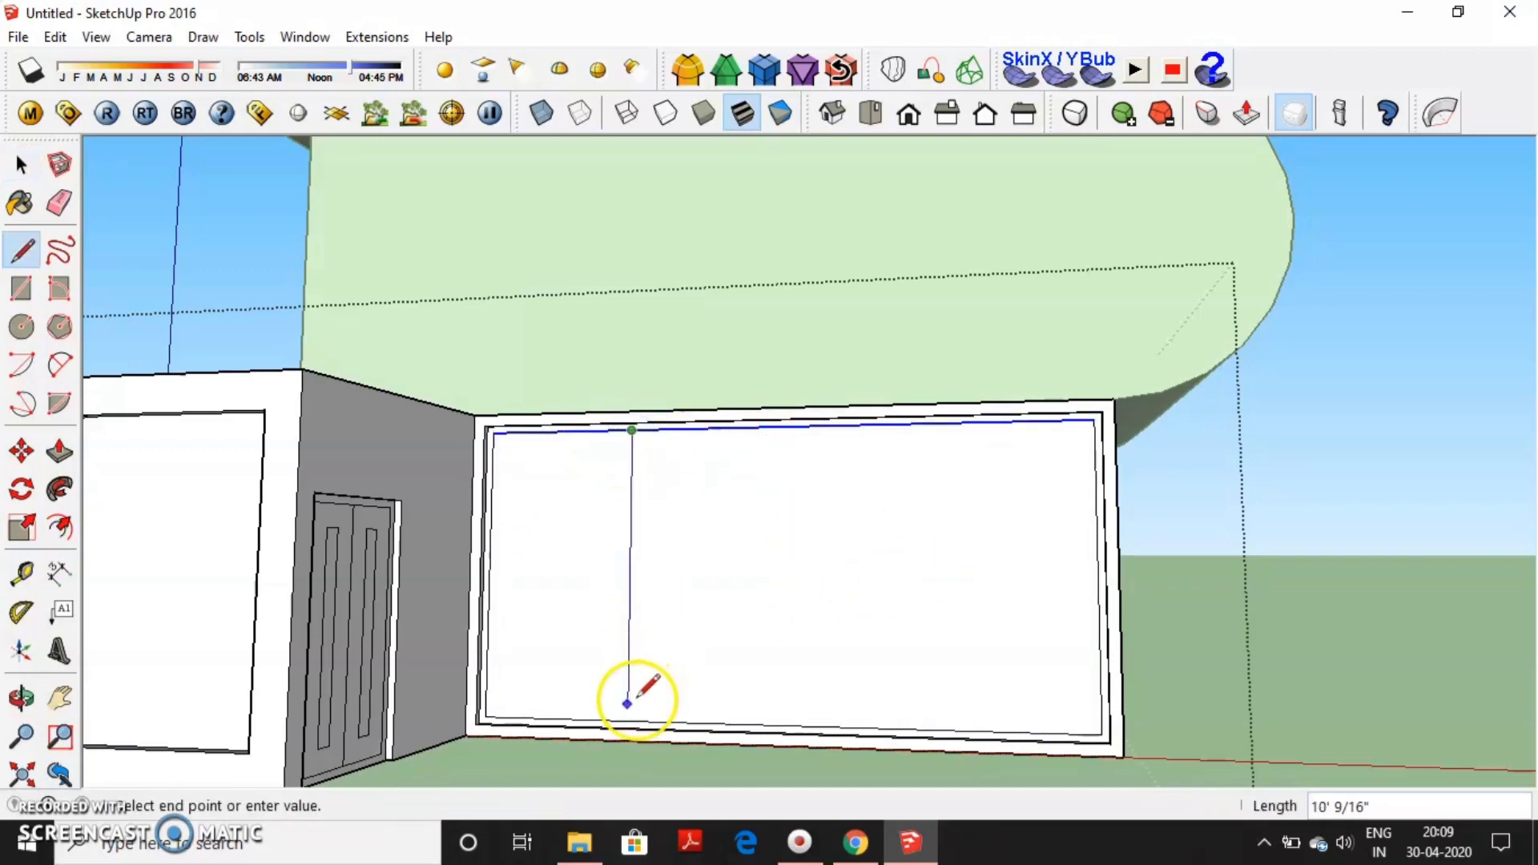
pyautogui.click(777, 428)
pyautogui.click(779, 719)
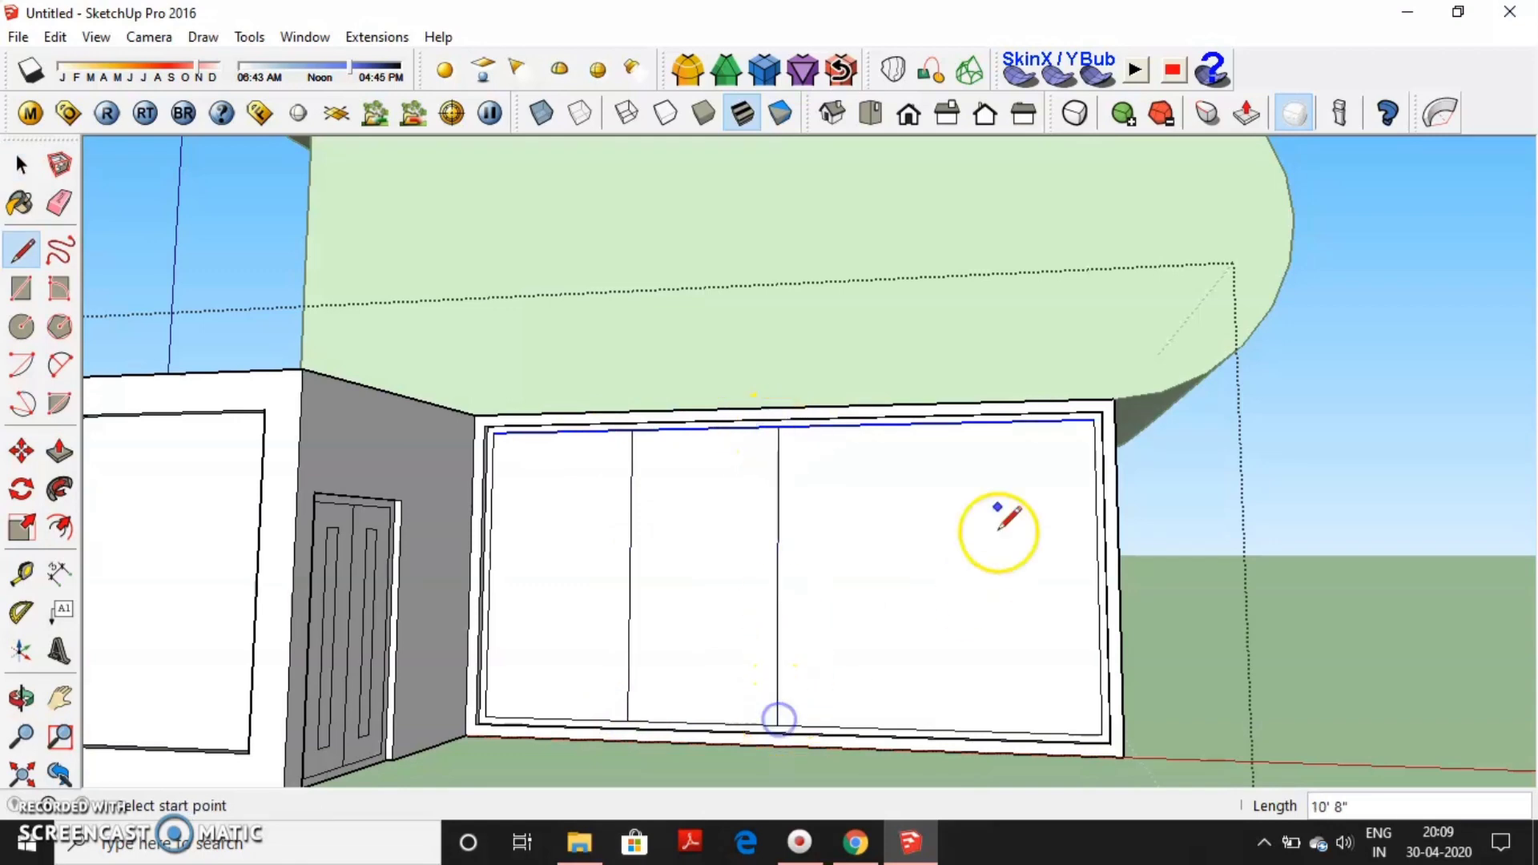
pyautogui.click(931, 422)
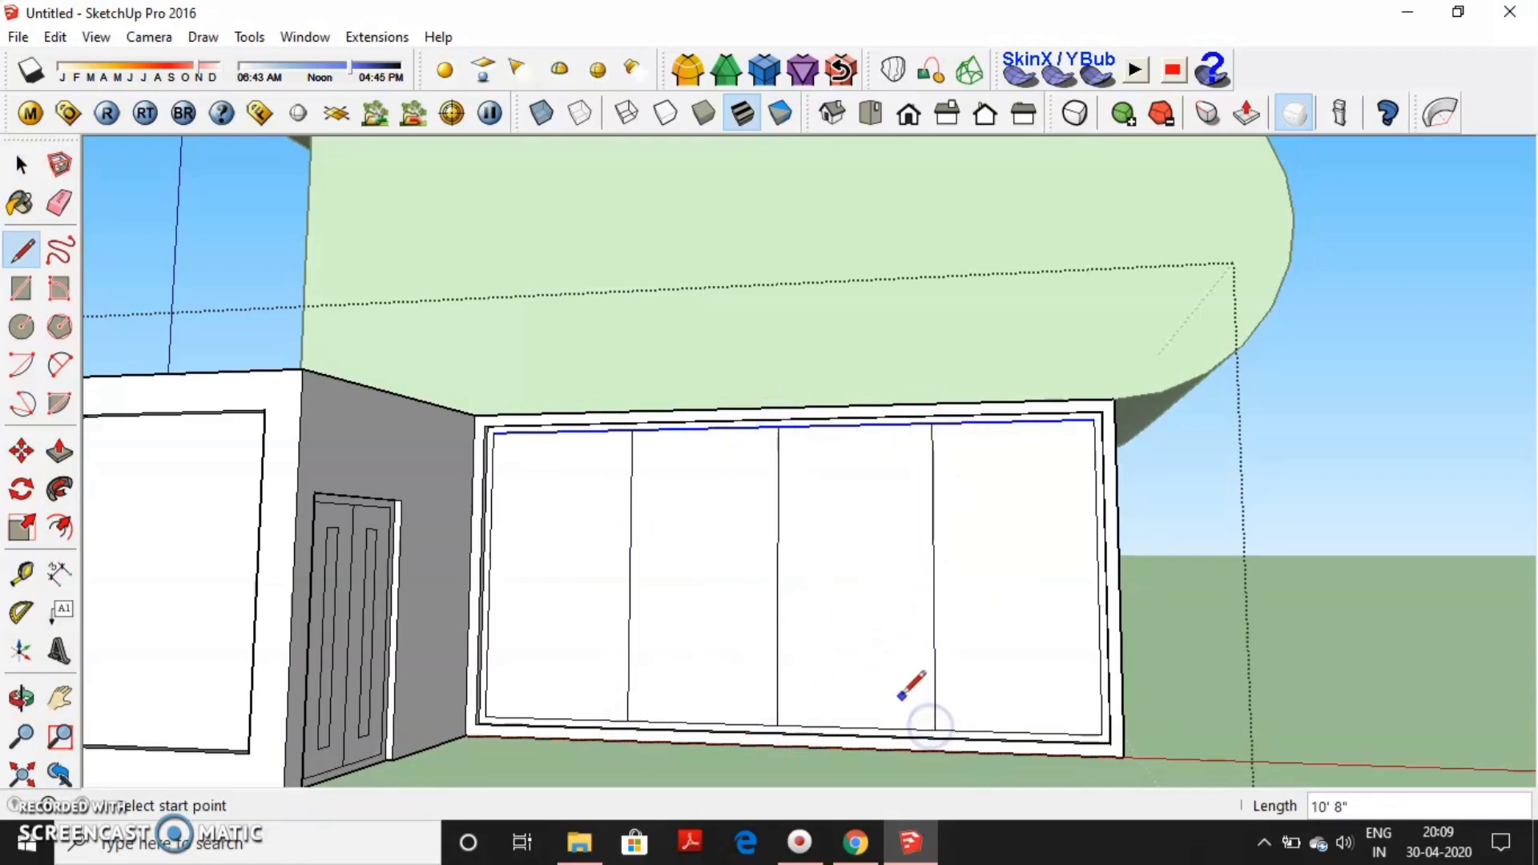
# Offset each window panel inward by 3 inches to form inset frames.
pyautogui.press('f')
pyautogui.click(563, 604)
pyautogui.write('3')
pyautogui.press('Return')
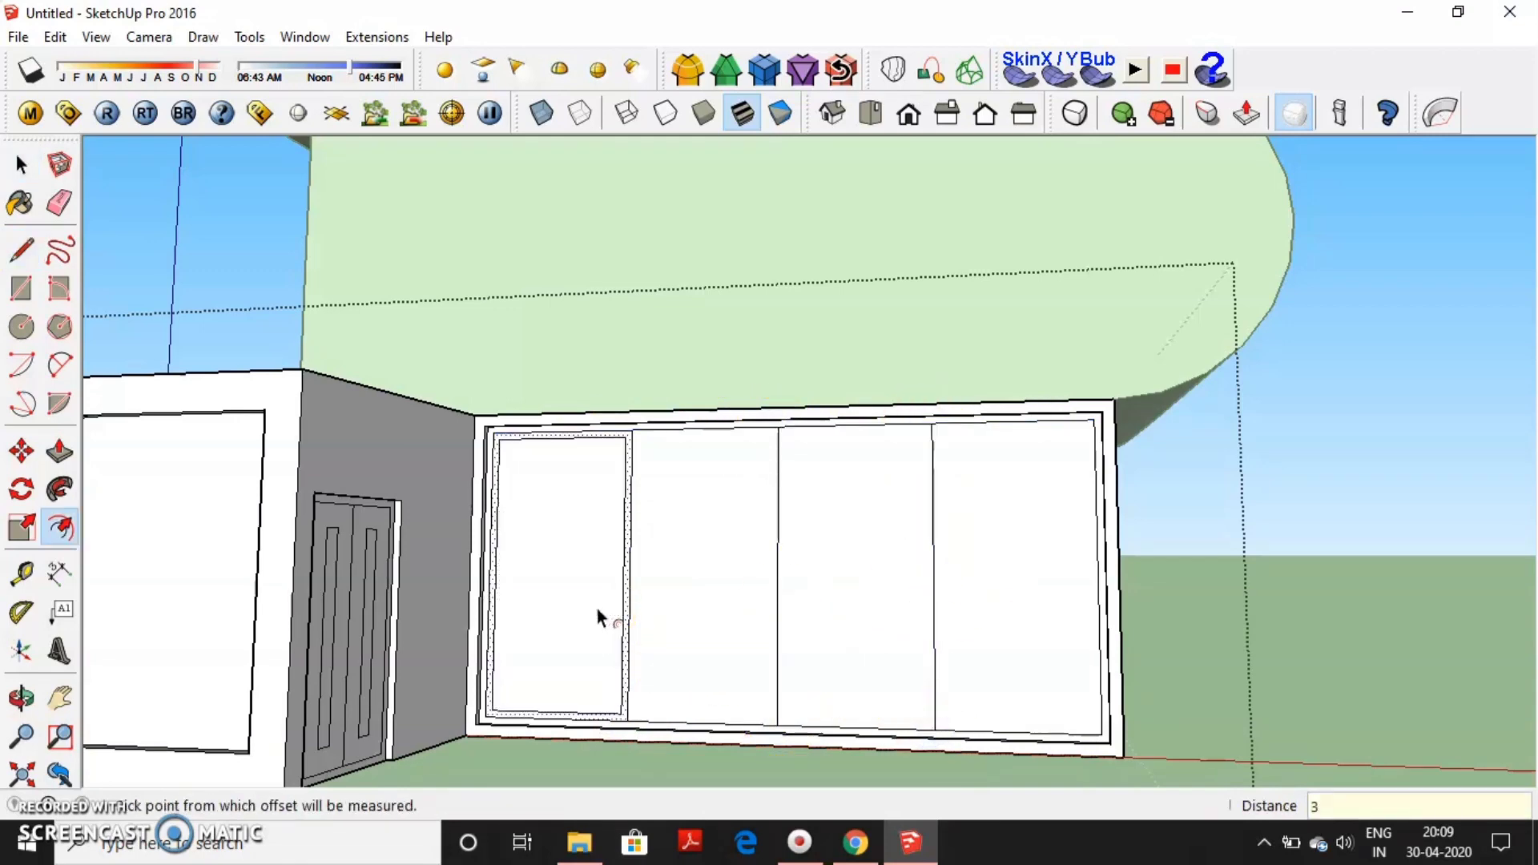
pyautogui.doubleClick(697, 611)
pyautogui.doubleClick(893, 608)
pyautogui.moveTo(1051, 608)
pyautogui.mouseDown(button='middle')
pyautogui.moveTo(1108, 612)
pyautogui.moveTo(914, 659)
pyautogui.moveTo(996, 635)
pyautogui.moveTo(797, 641)
pyautogui.moveTo(1171, 662)
pyautogui.mouseUp(button='middle')
# Push the front window panes 3 inches back behind their frames.
pyautogui.scroll(2, 723, 633)
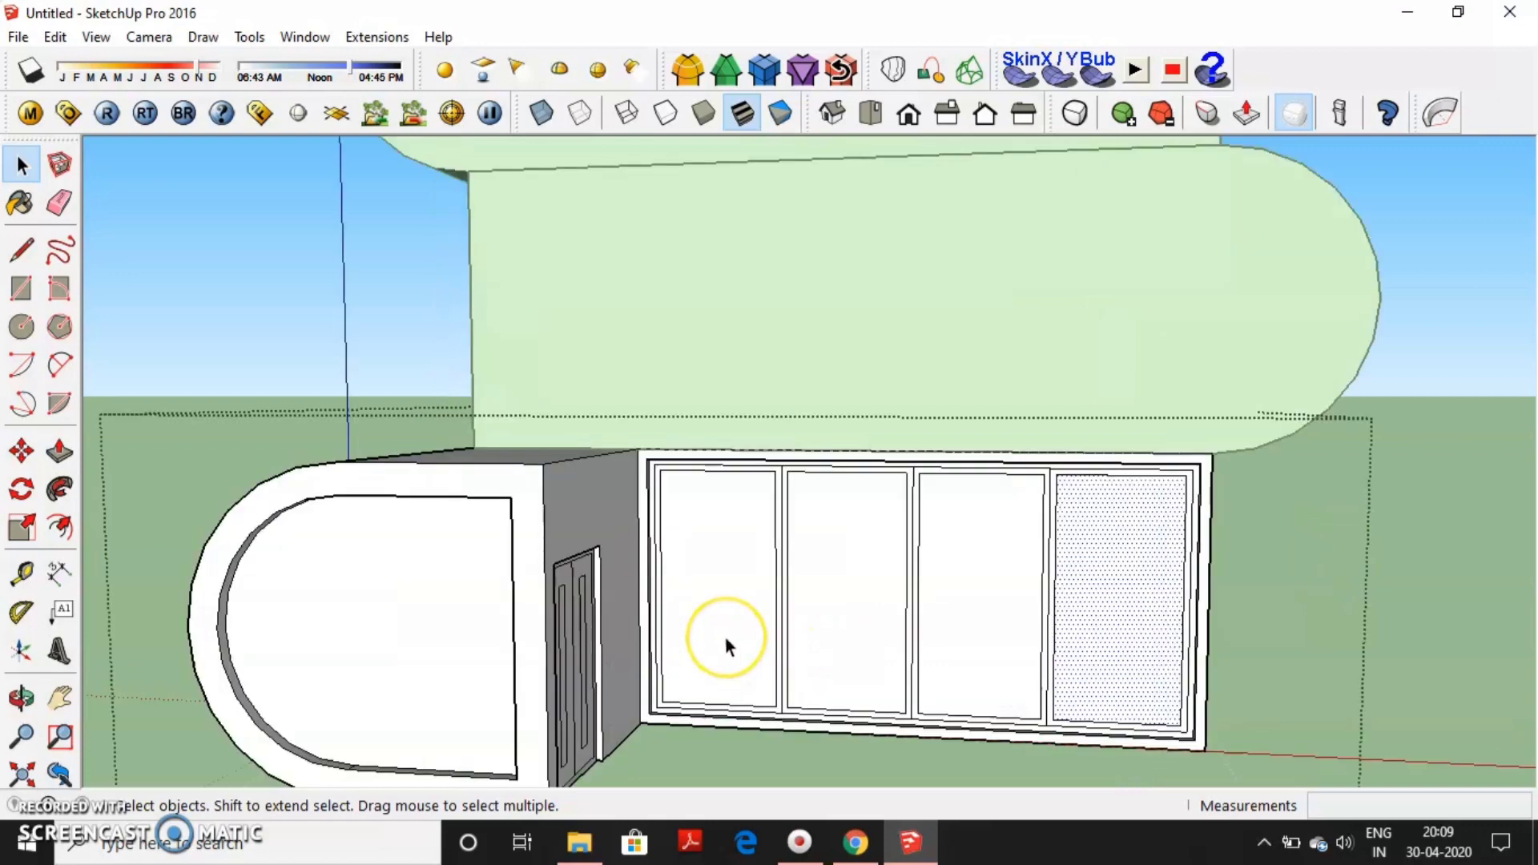
pyautogui.scroll(2, 724, 633)
pyautogui.press('p')
pyautogui.click(726, 633)
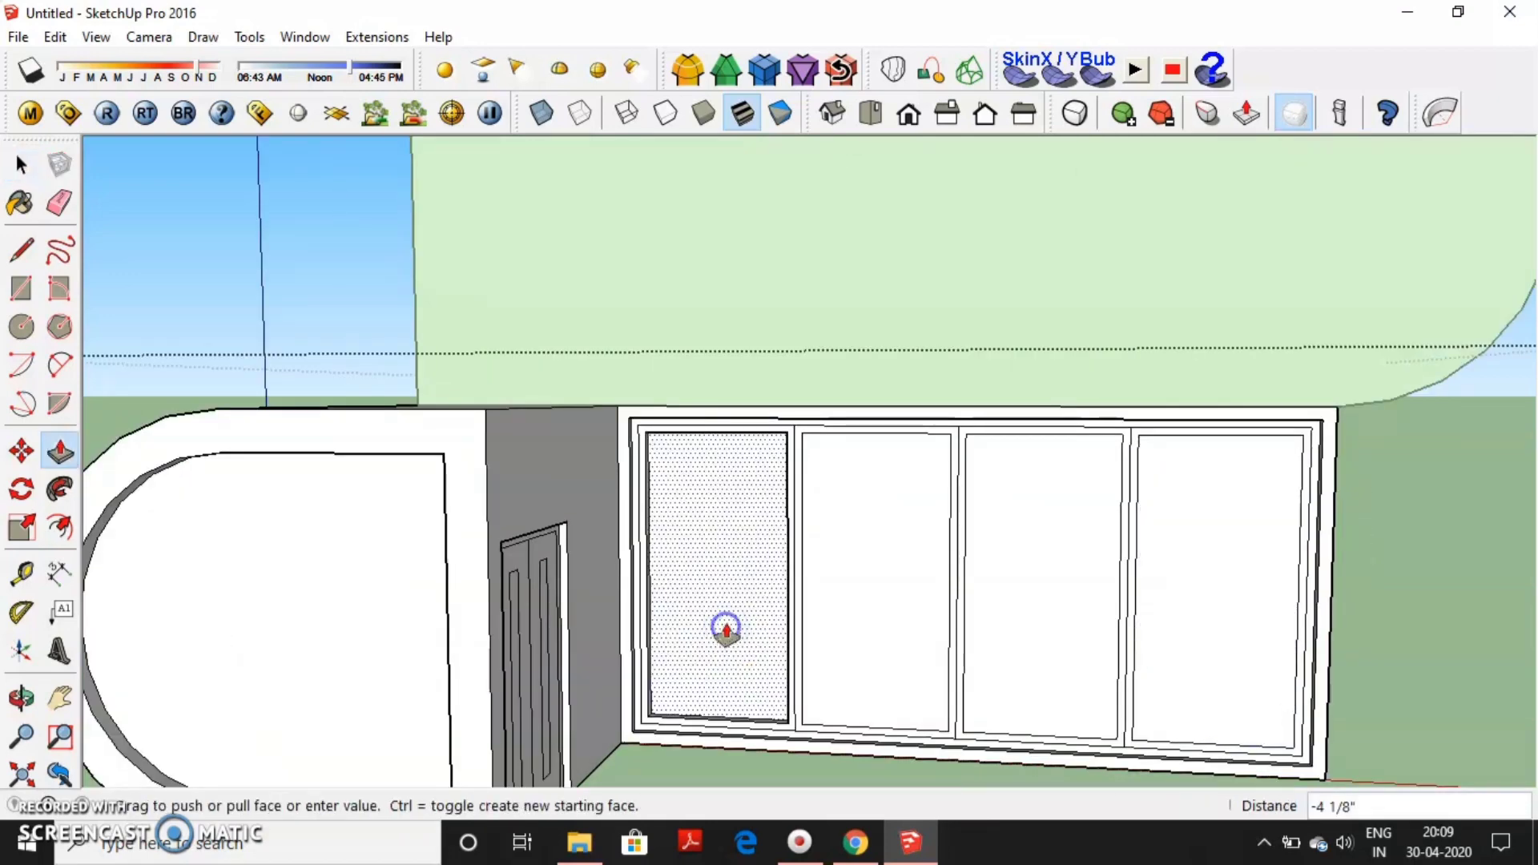
pyautogui.click(996, 618)
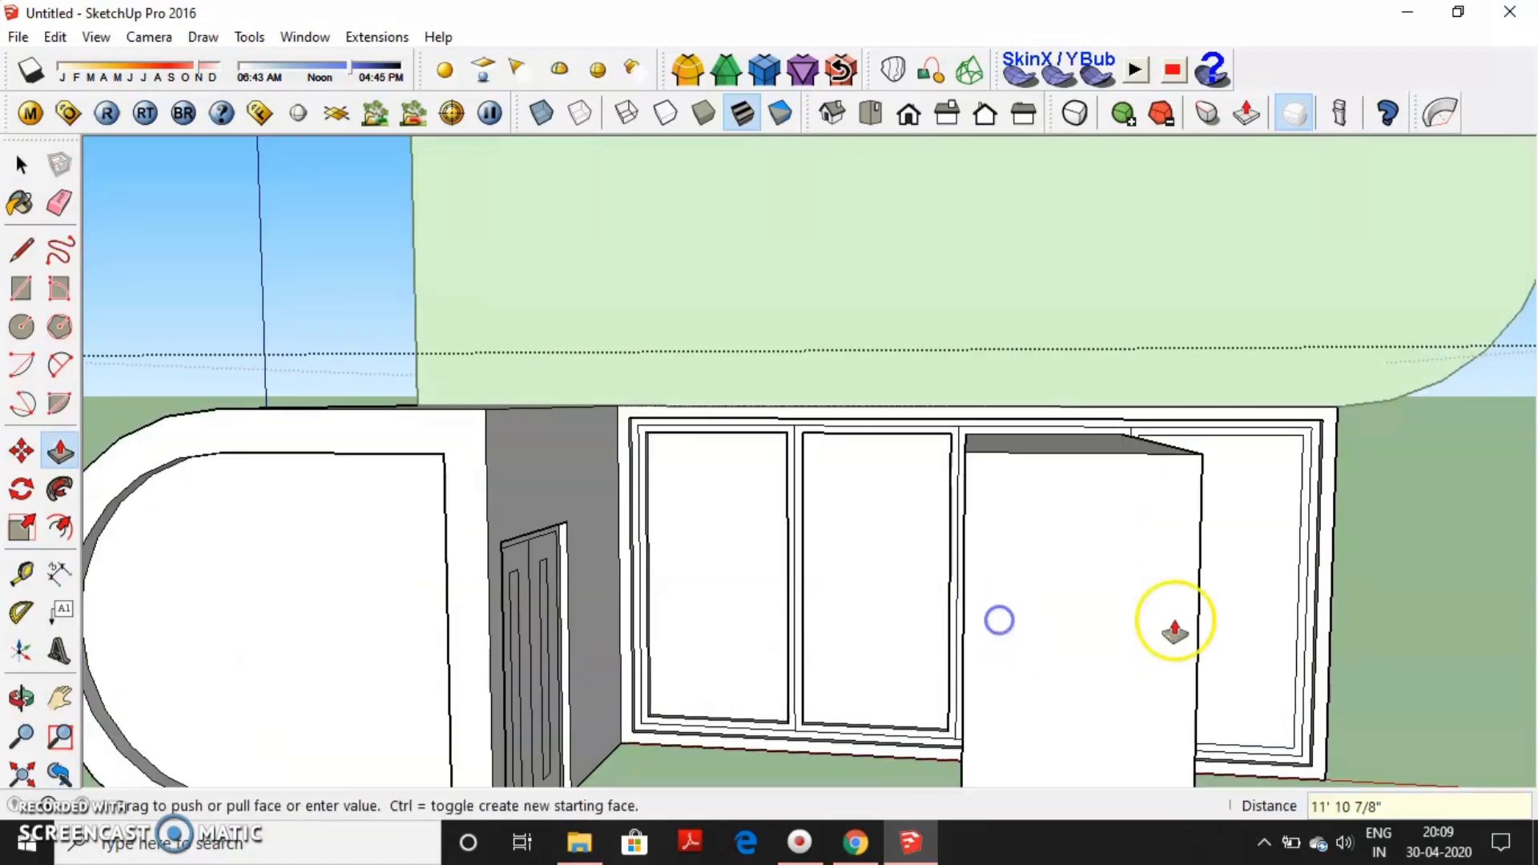
pyautogui.click(980, 597)
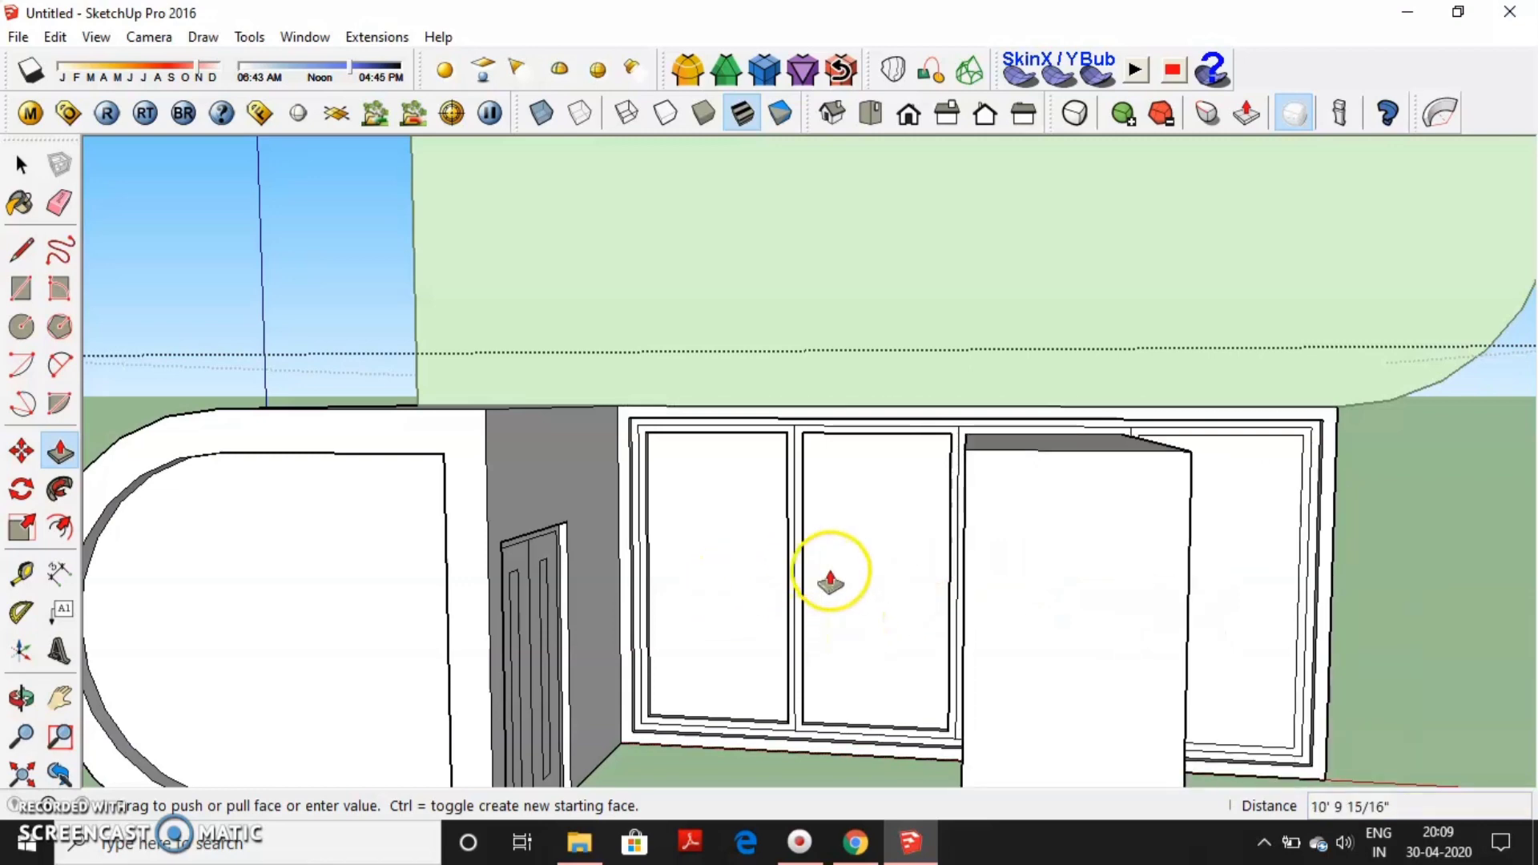
pyautogui.scroll(3, 744, 571)
pyautogui.write('3')
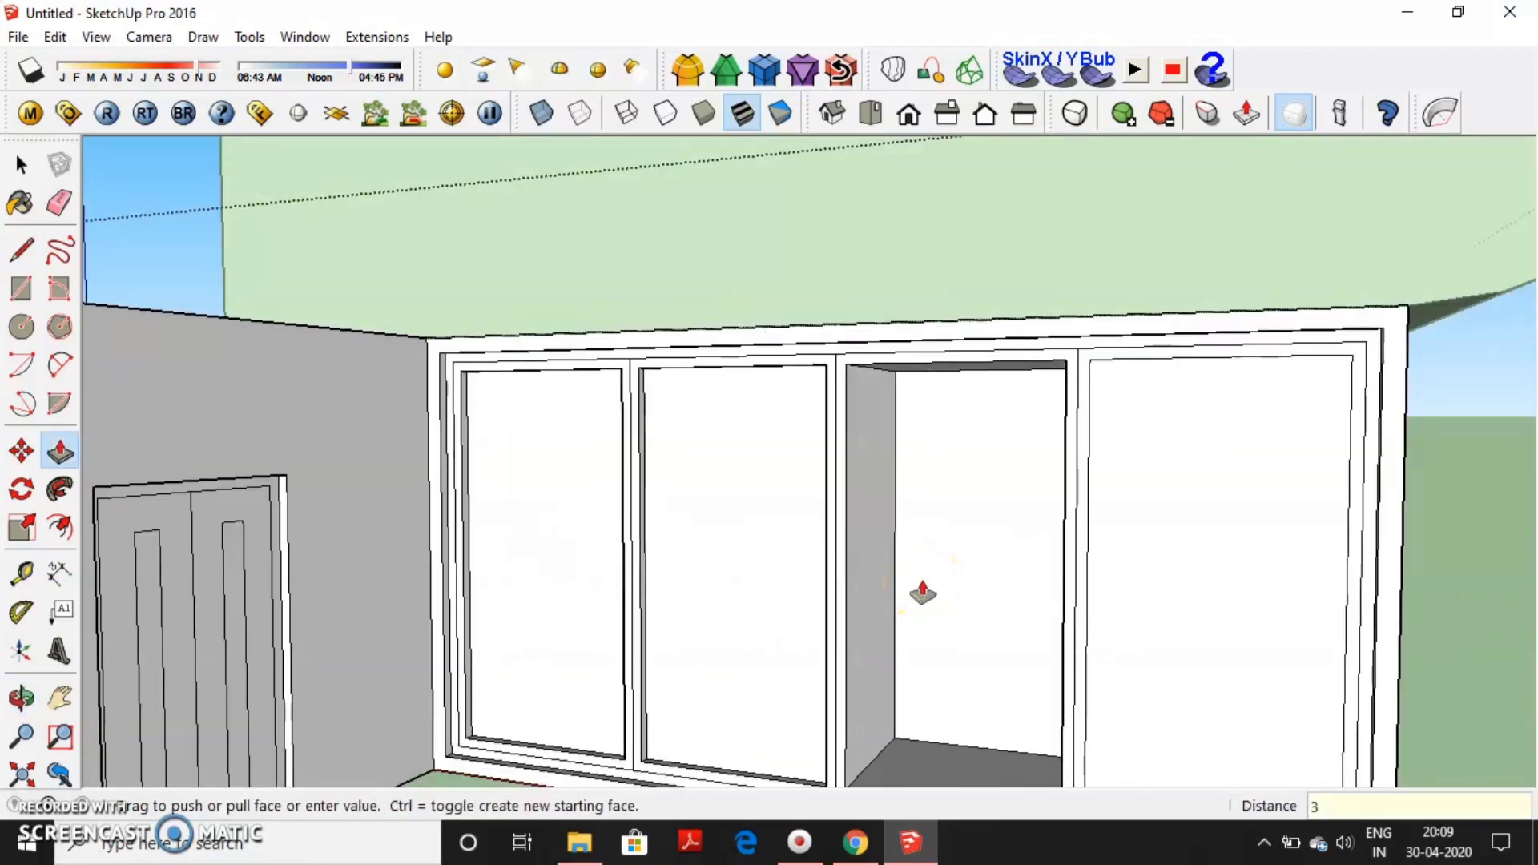
pyautogui.press('Return')
pyautogui.scroll(-3, 1218, 601)
pyautogui.press('space')
pyautogui.moveTo(1456, 608)
pyautogui.mouseDown(button='middle')
pyautogui.moveTo(1417, 524)
pyautogui.moveTo(776, 568)
pyautogui.moveTo(676, 674)
pyautogui.moveTo(900, 666)
pyautogui.moveTo(731, 660)
pyautogui.moveTo(875, 694)
pyautogui.moveTo(817, 663)
pyautogui.mouseUp(button='middle')
pyautogui.scroll(2, 799, 557)
# Inside the upper white volume, draw a vertical line splitting the slab's side face.
pyautogui.doubleClick(799, 557)
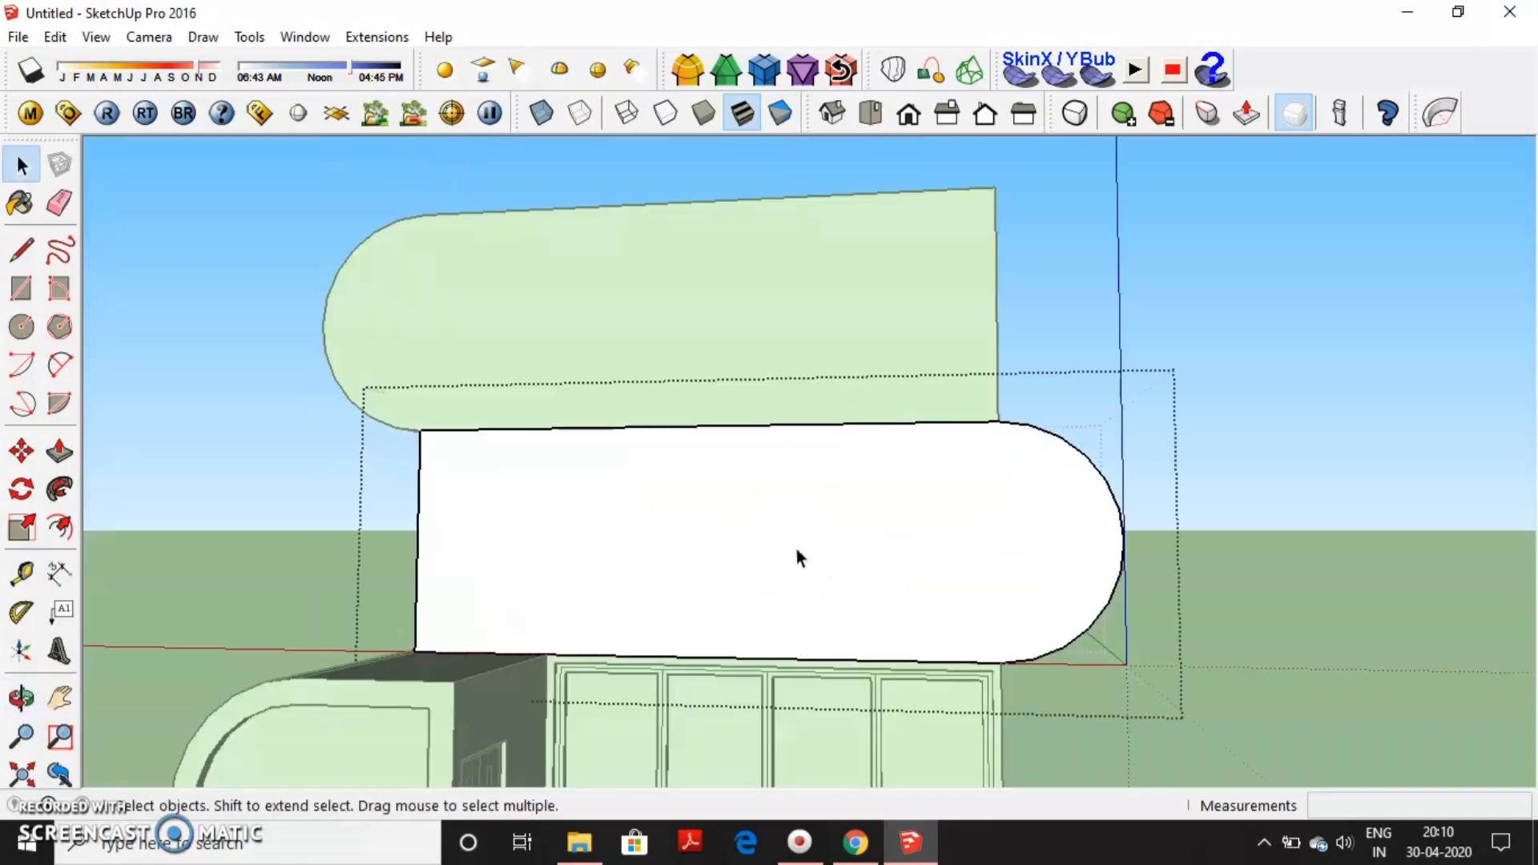
pyautogui.scroll(2, 797, 557)
pyautogui.press('l')
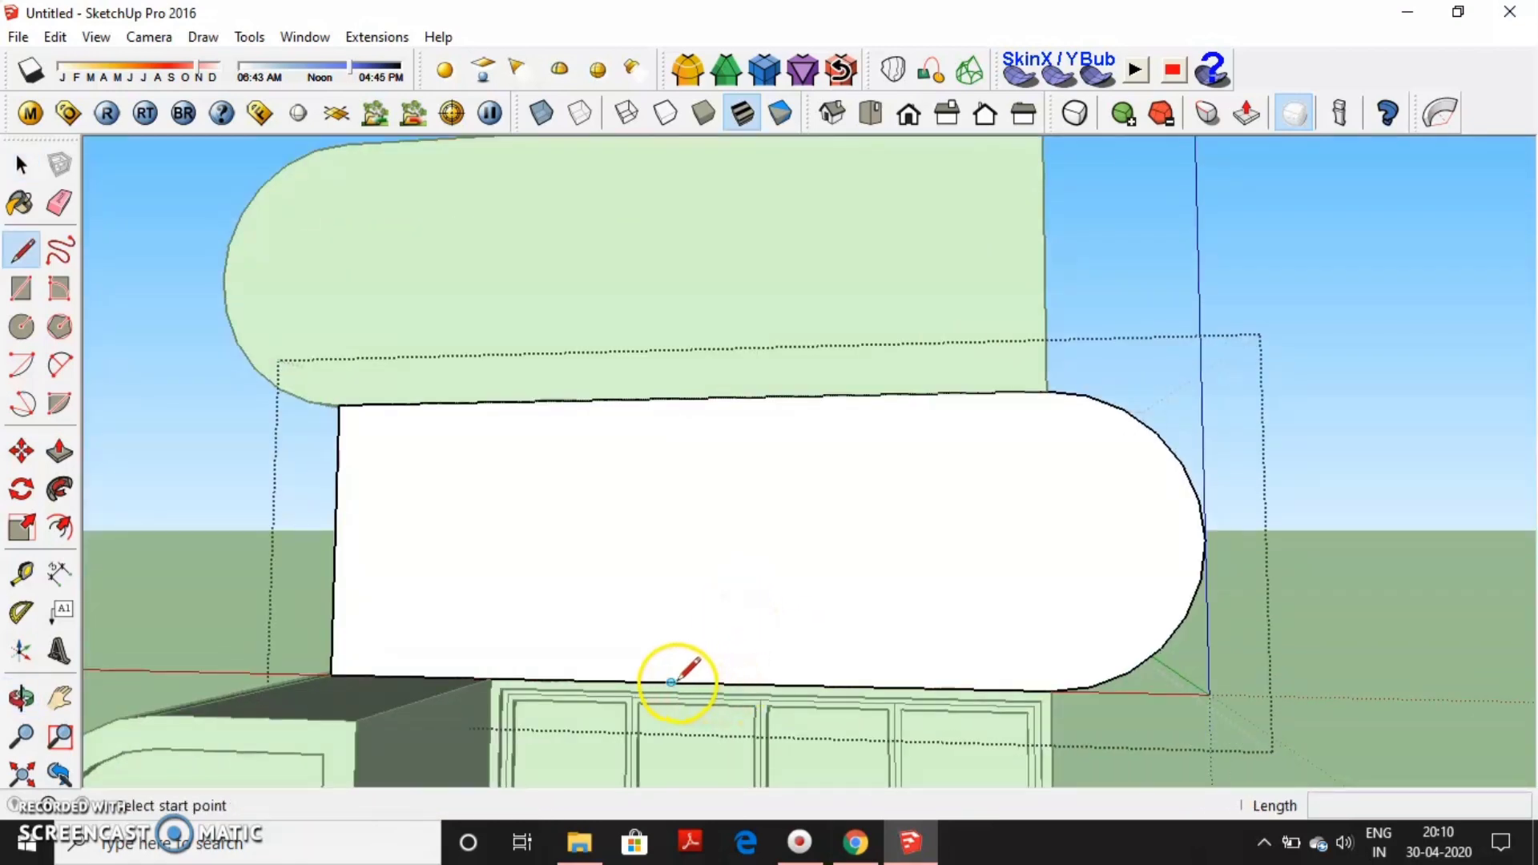
pyautogui.click(672, 682)
pyautogui.press('Escape')
pyautogui.click(743, 683)
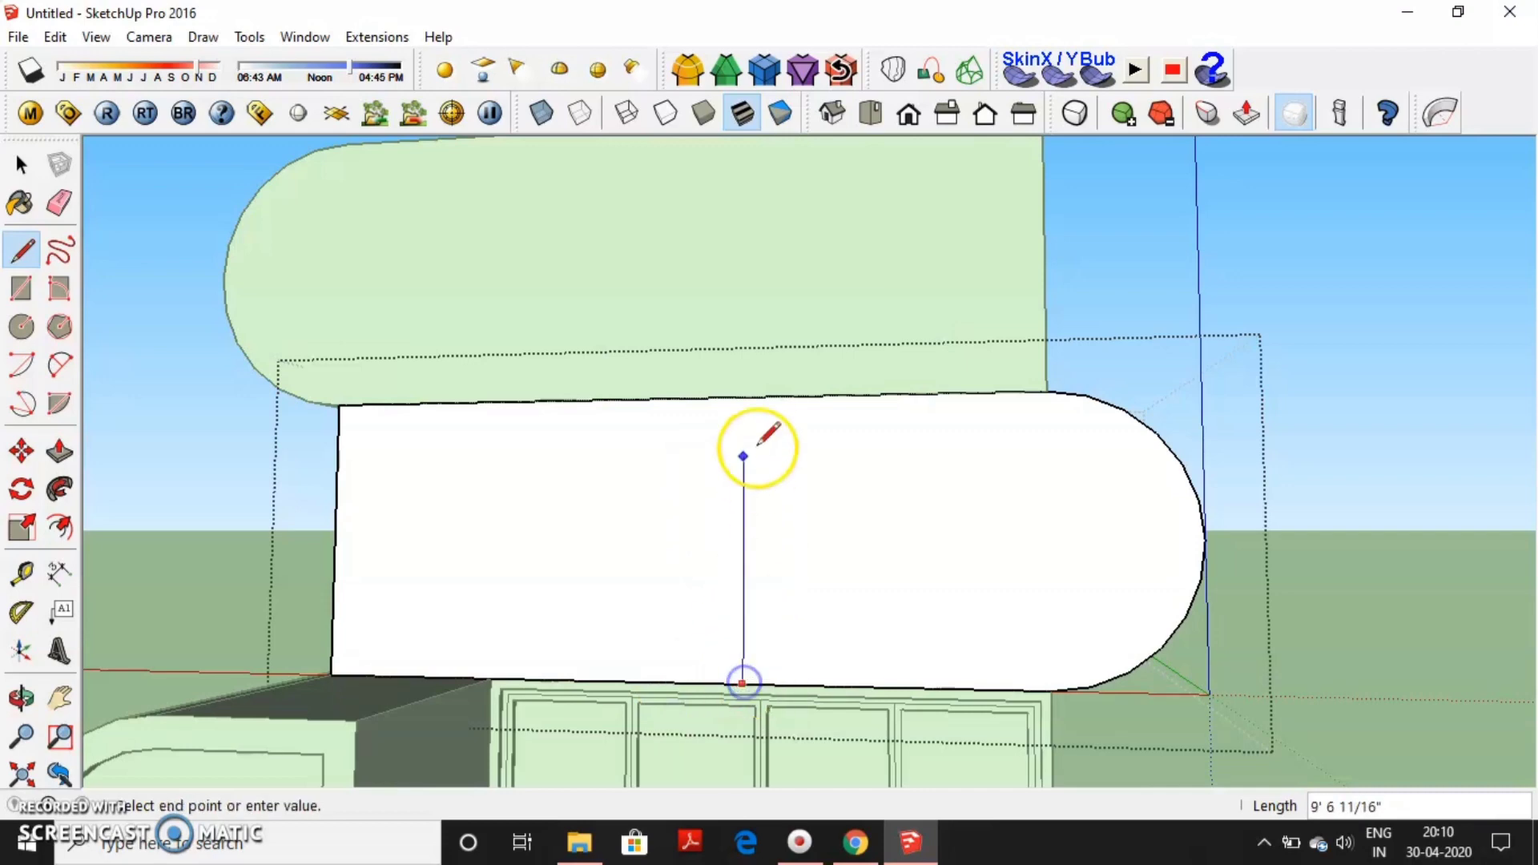
pyautogui.click(746, 398)
pyautogui.press('space')
# Add a second split line and a thin offset outline around the rounded-end face.
pyautogui.press('f')
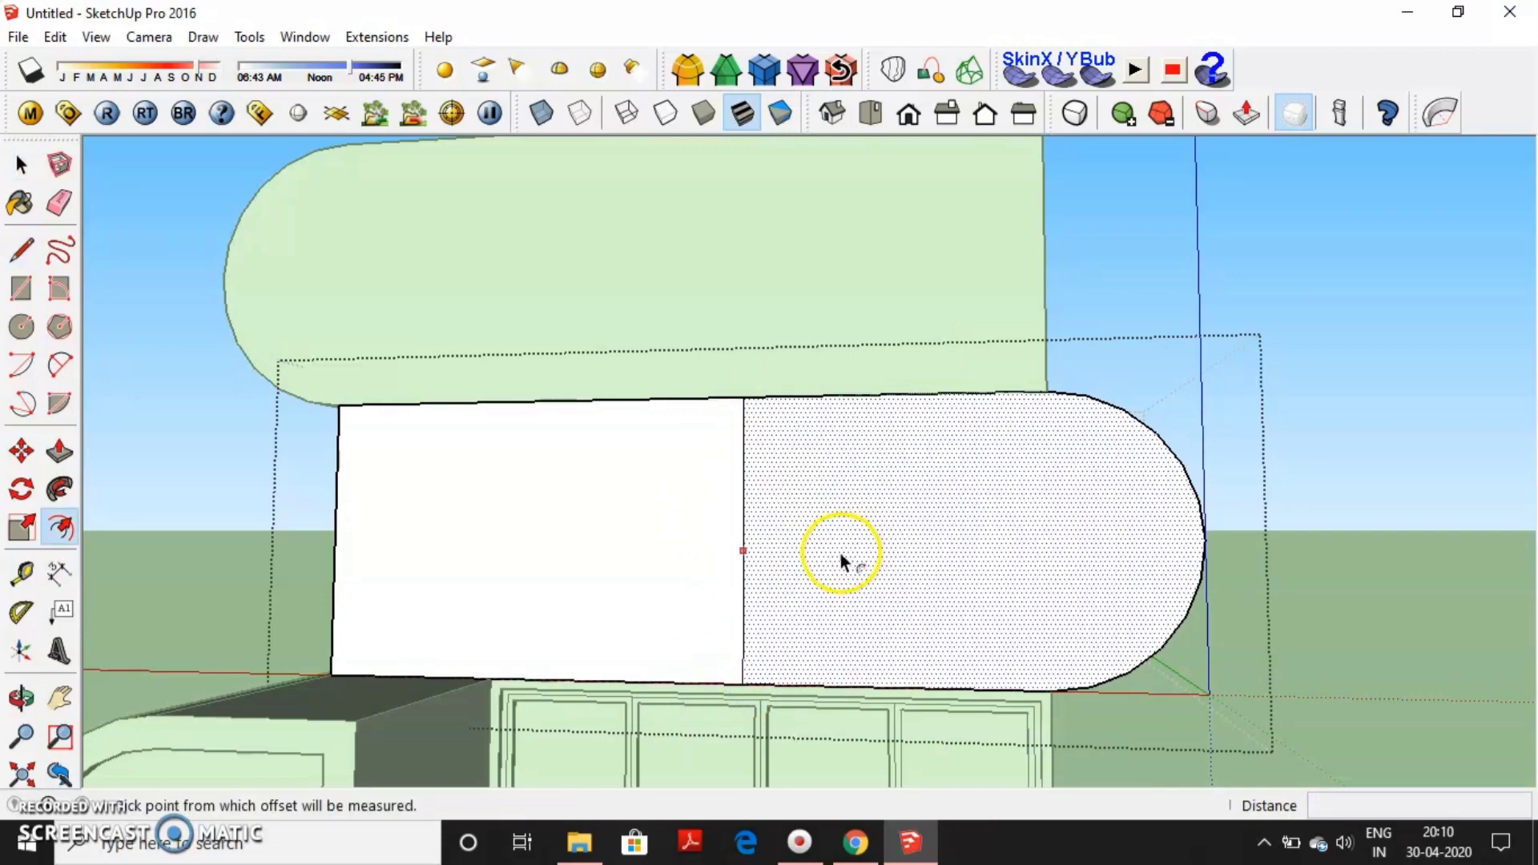
pyautogui.click(839, 554)
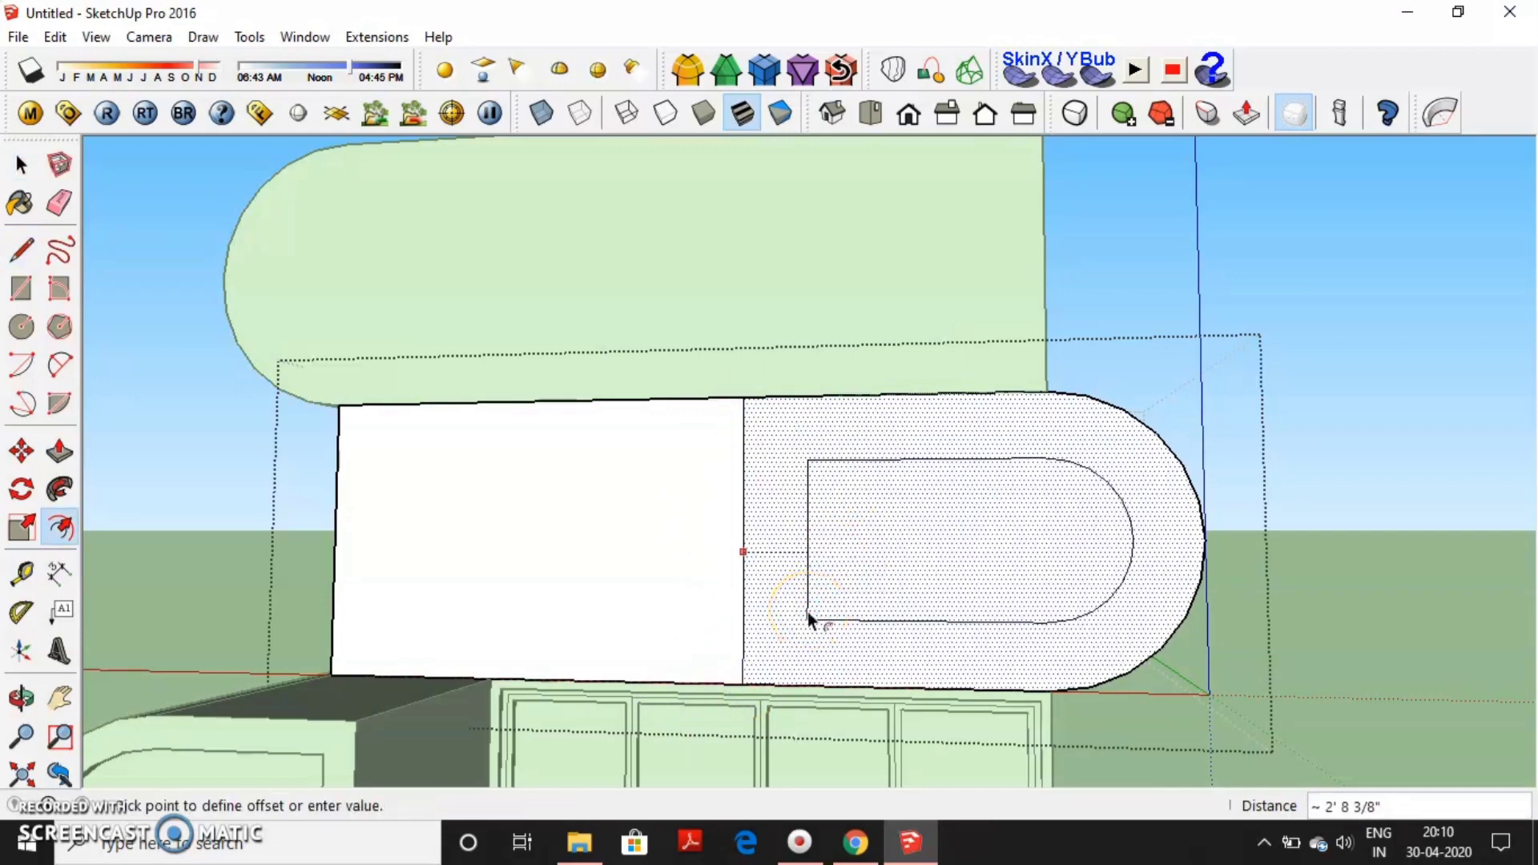
pyautogui.press('Escape')
pyautogui.click(826, 618)
pyautogui.press('l')
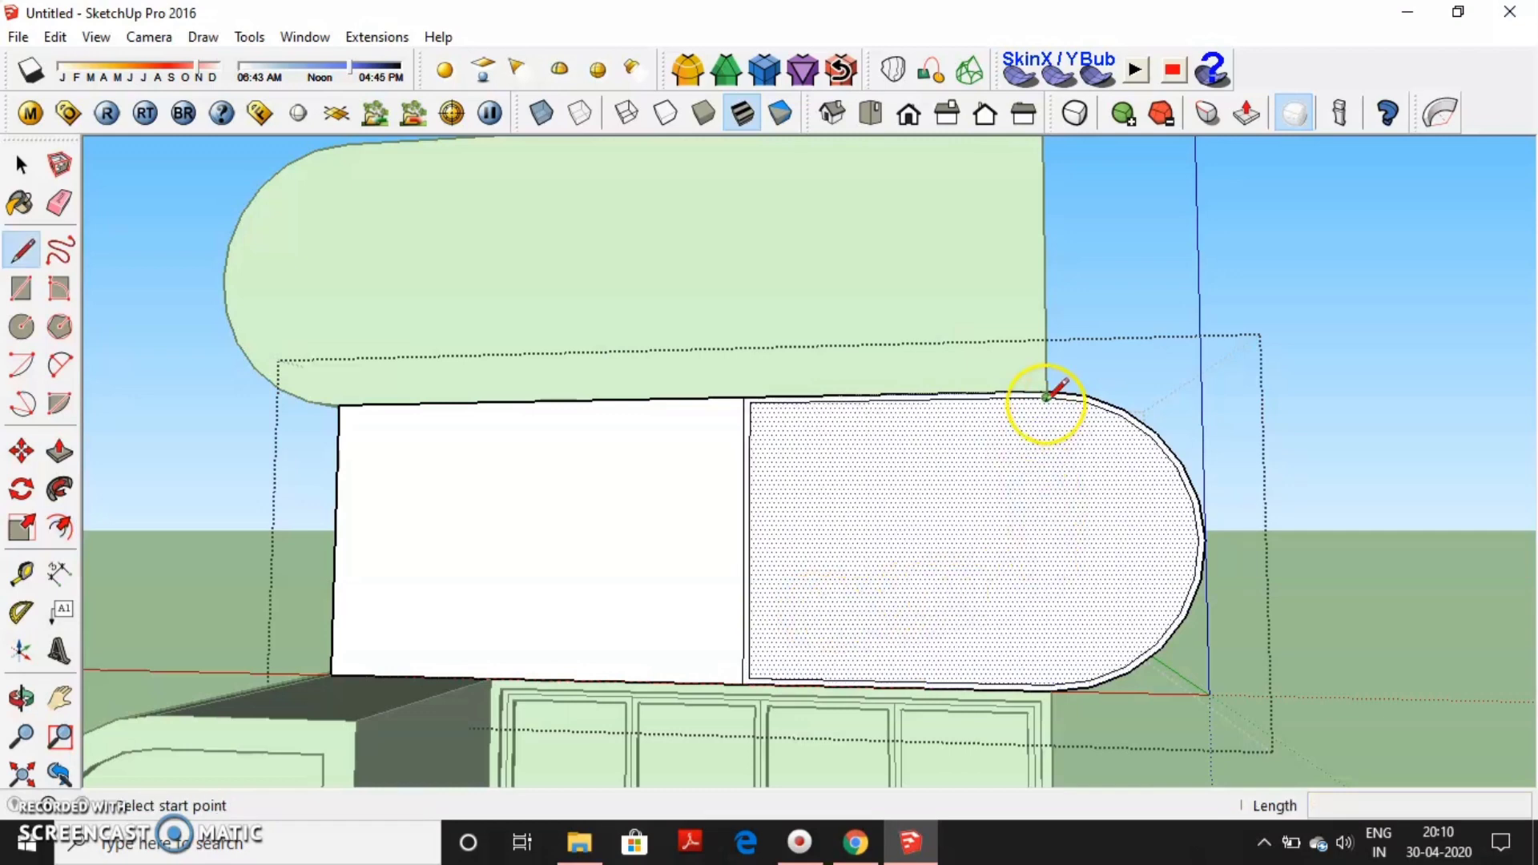
pyautogui.click(1046, 396)
pyautogui.click(1050, 687)
pyautogui.press('space')
pyautogui.press('f')
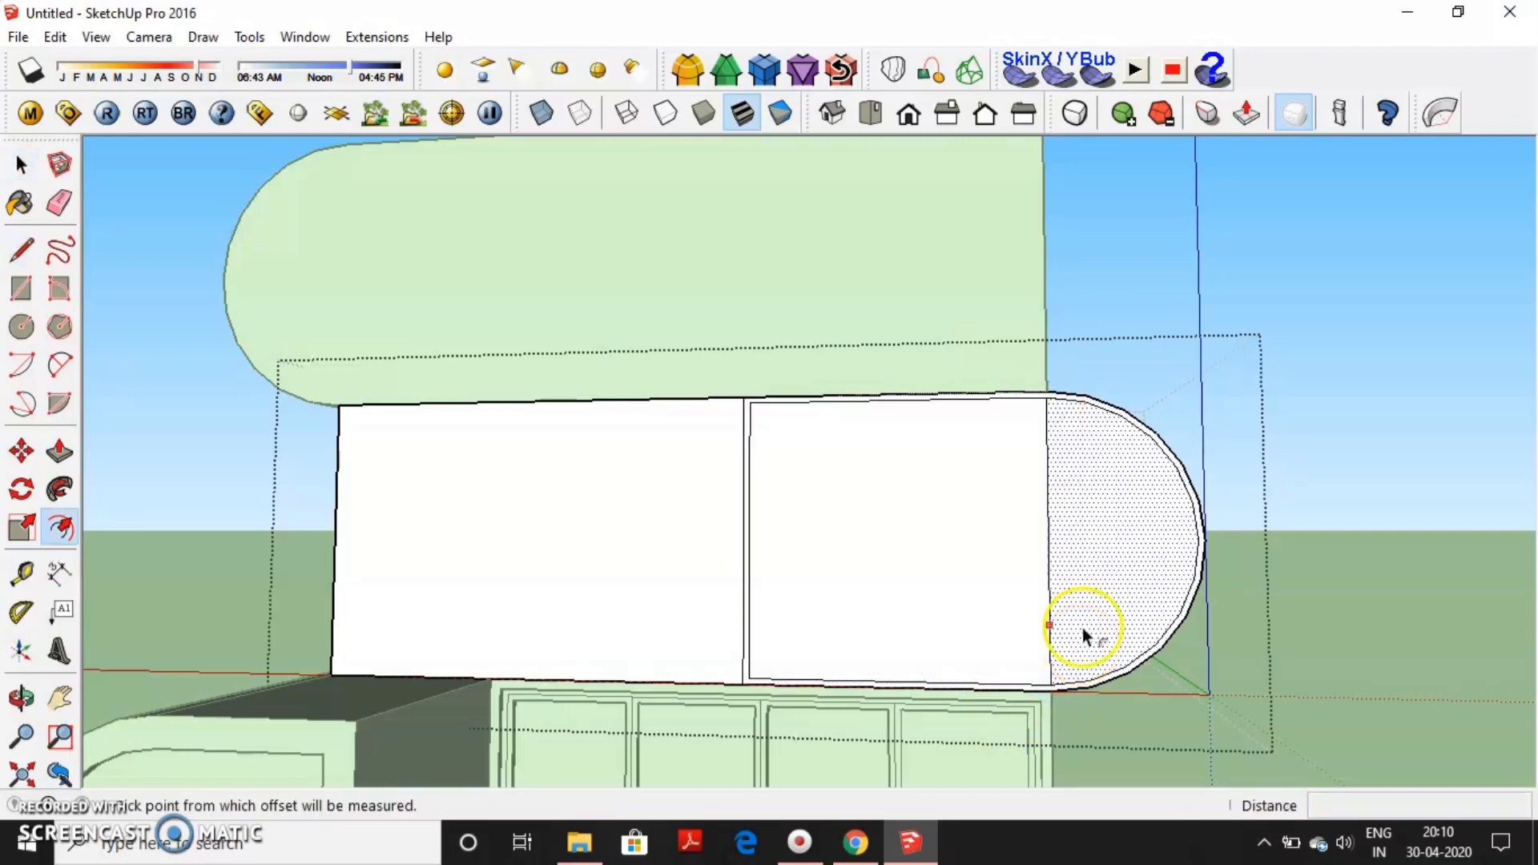
pyautogui.moveTo(1083, 628); pyautogui.dragTo(1082, 632)
pyautogui.press('space')
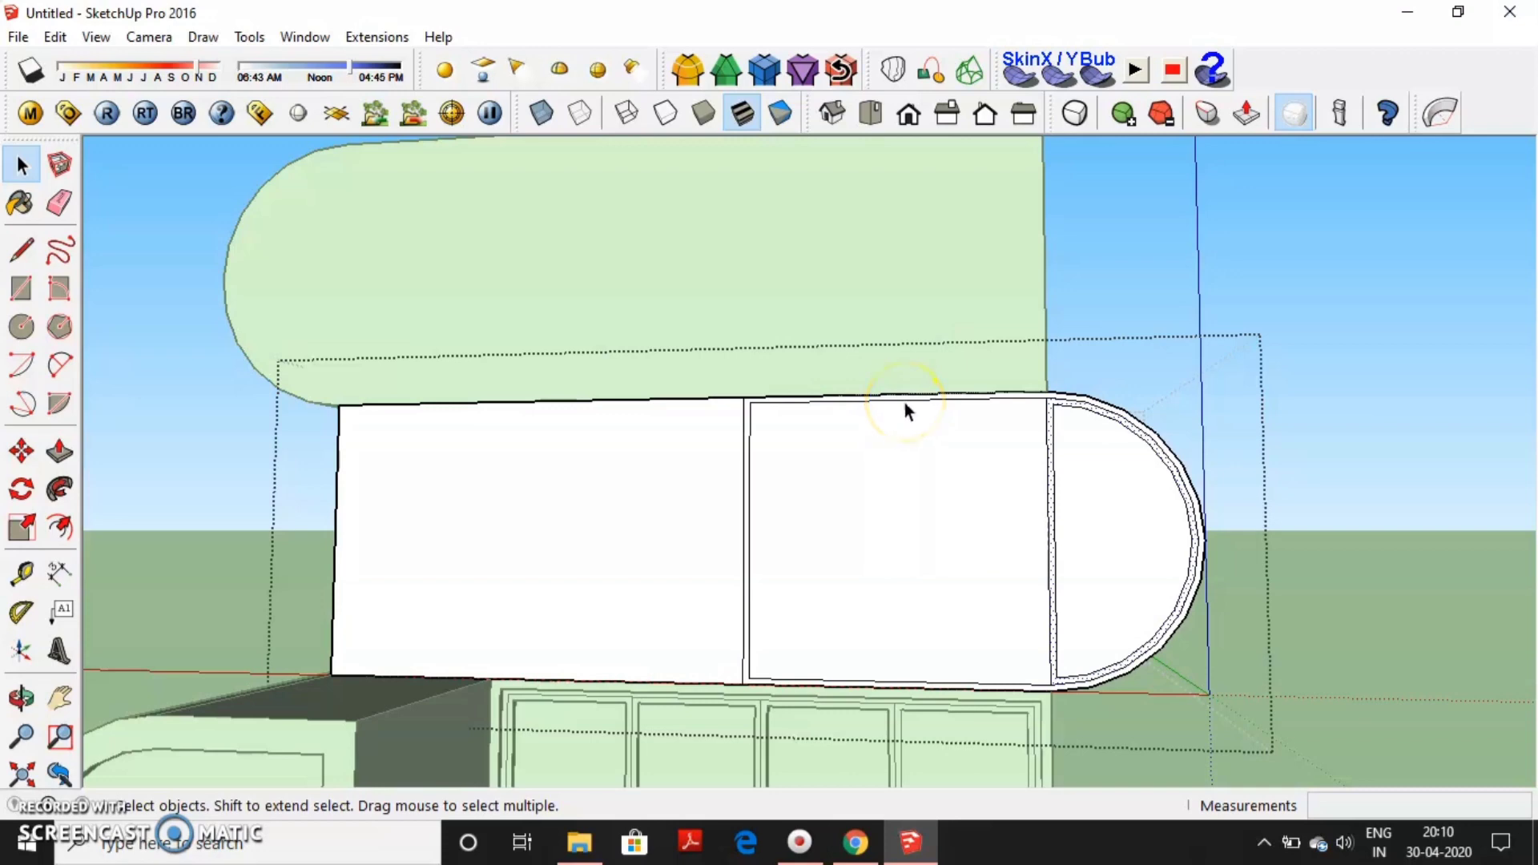
# Try dividing the middle part's top edge, then undo the trial splits and offset arc.
pyautogui.click(905, 403)
pyautogui.rightClick(938, 399)
pyautogui.click(974, 543)
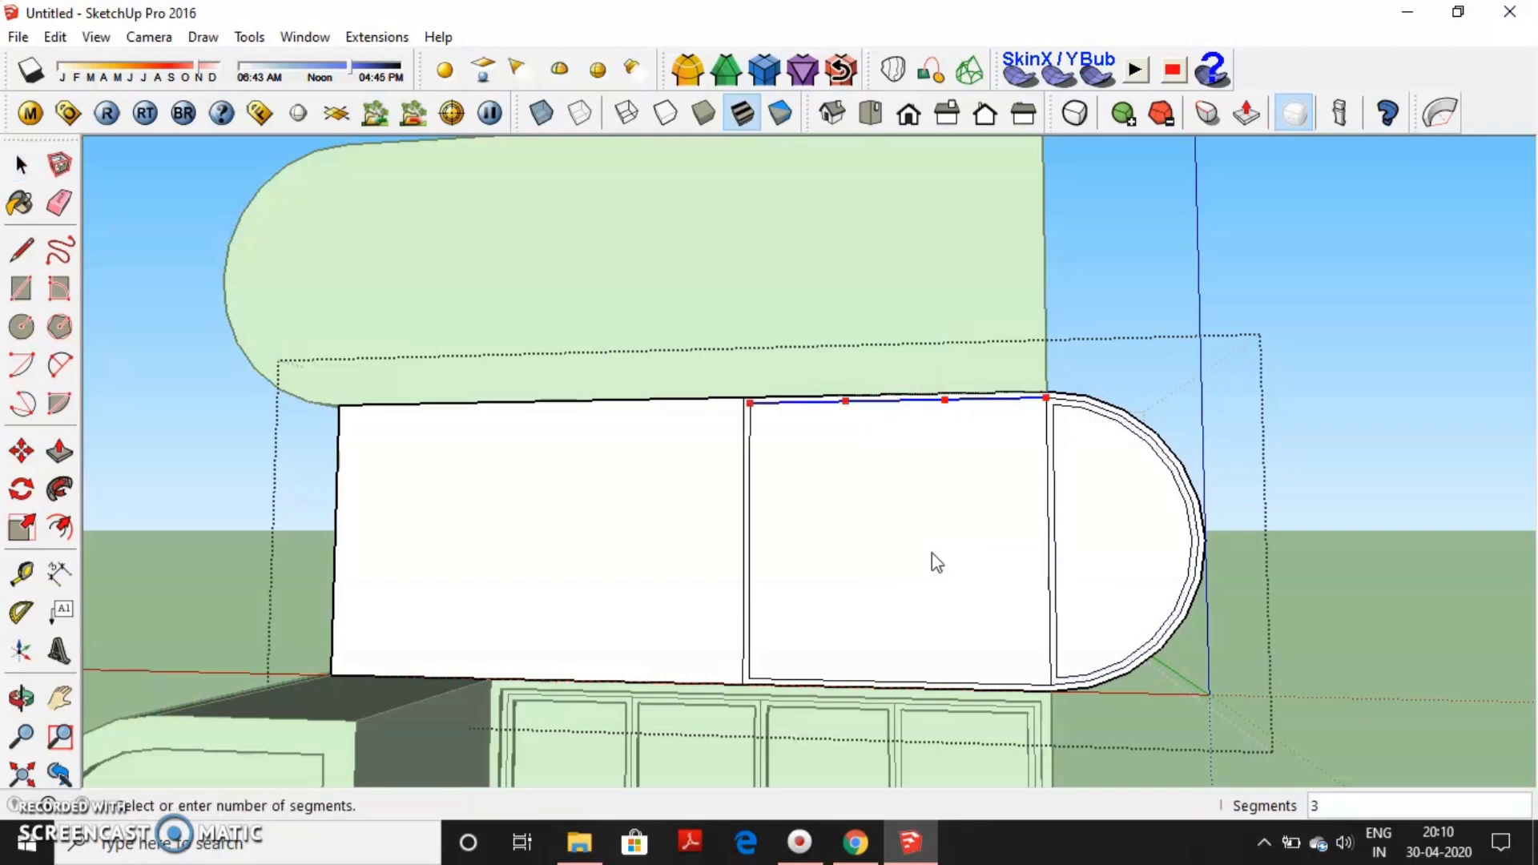
pyautogui.click(909, 553)
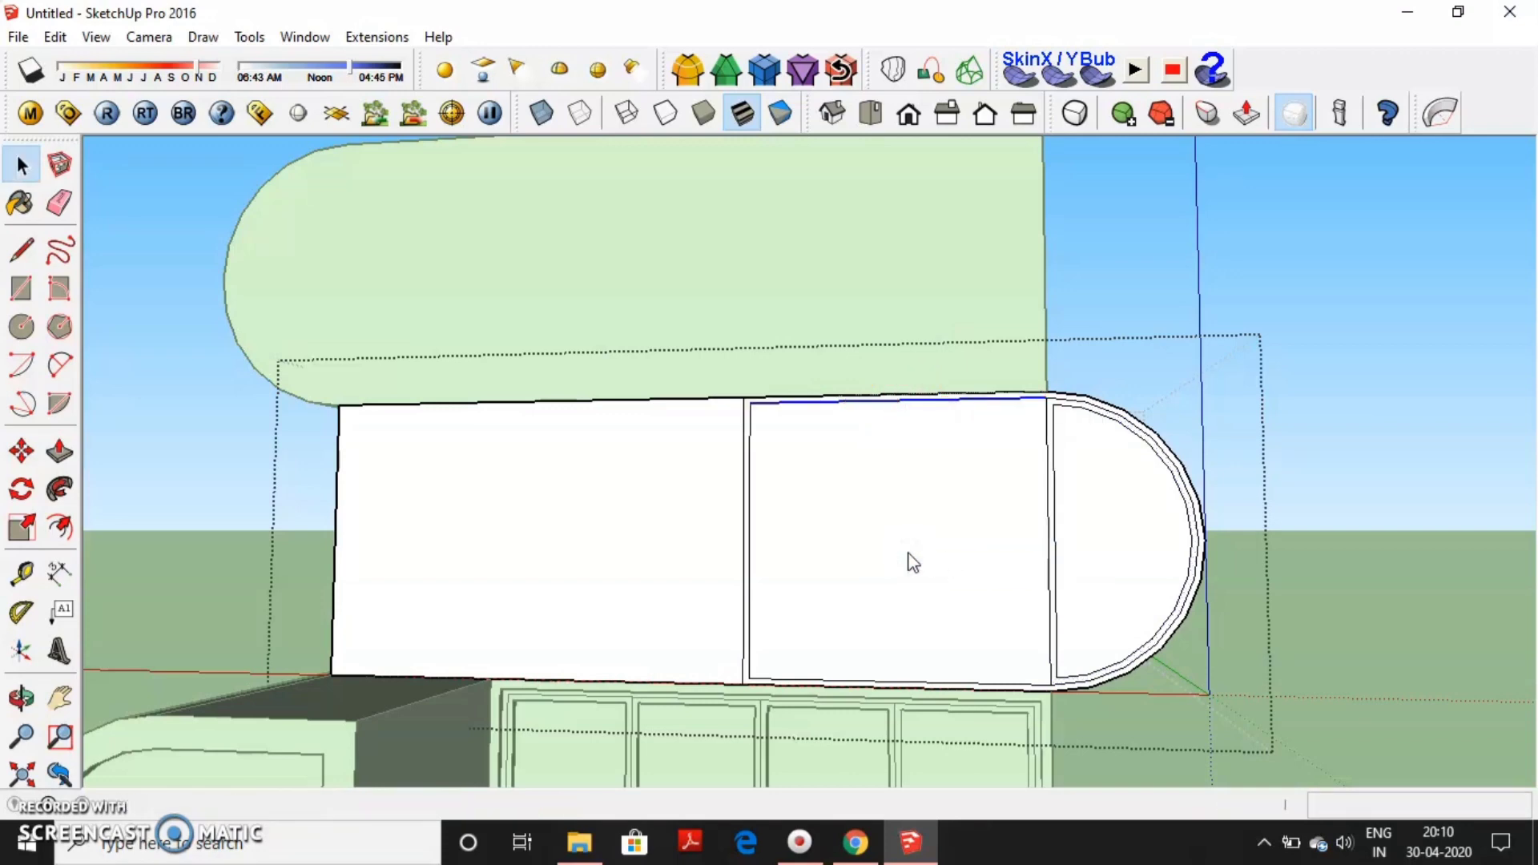
pyautogui.scroll(-2, 913, 563)
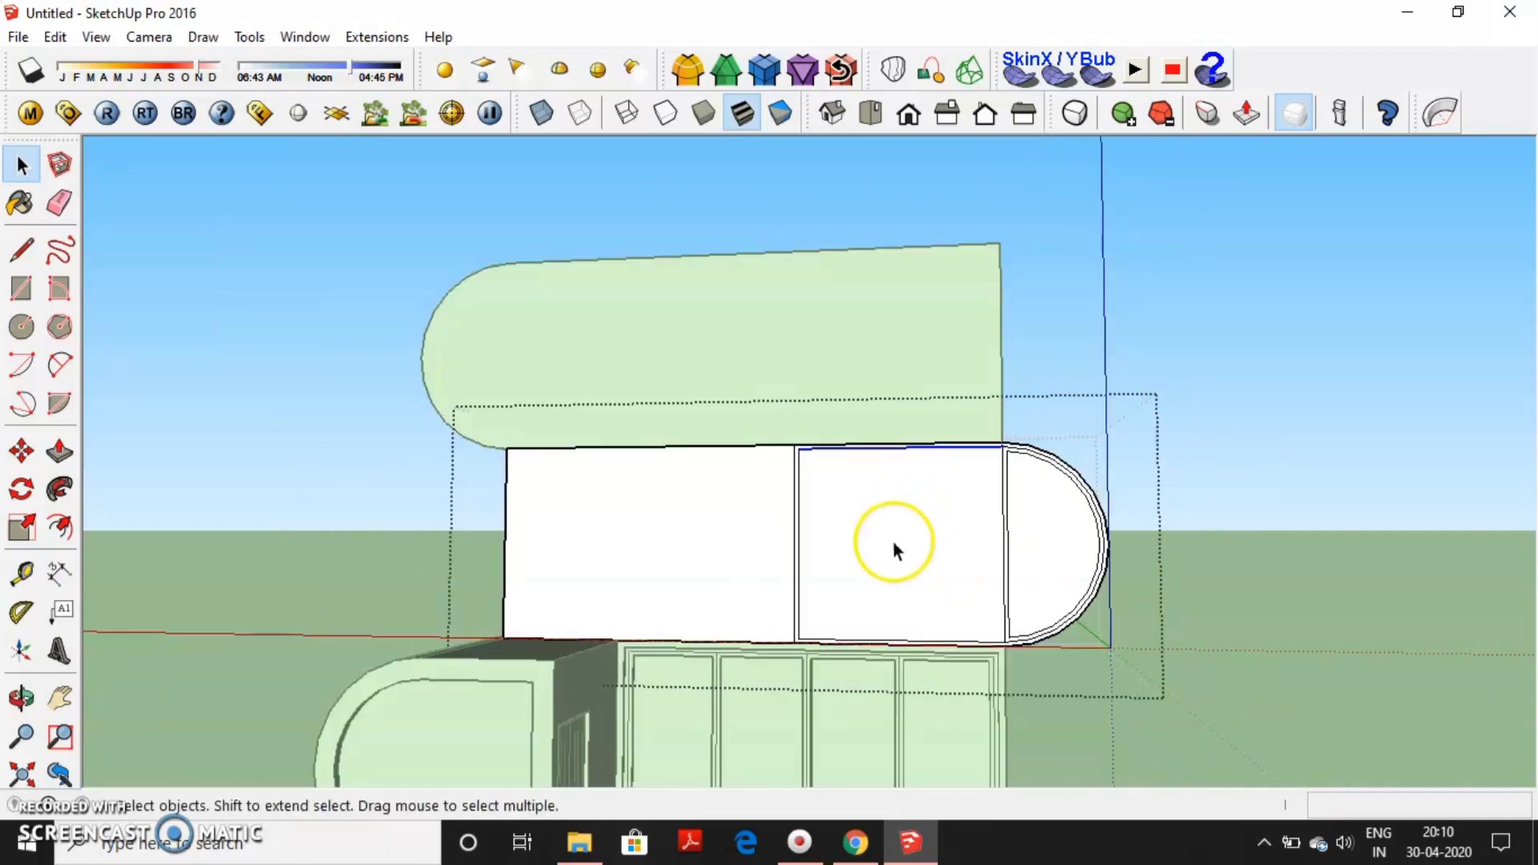
pyautogui.hotkey('ctrl', 'z')
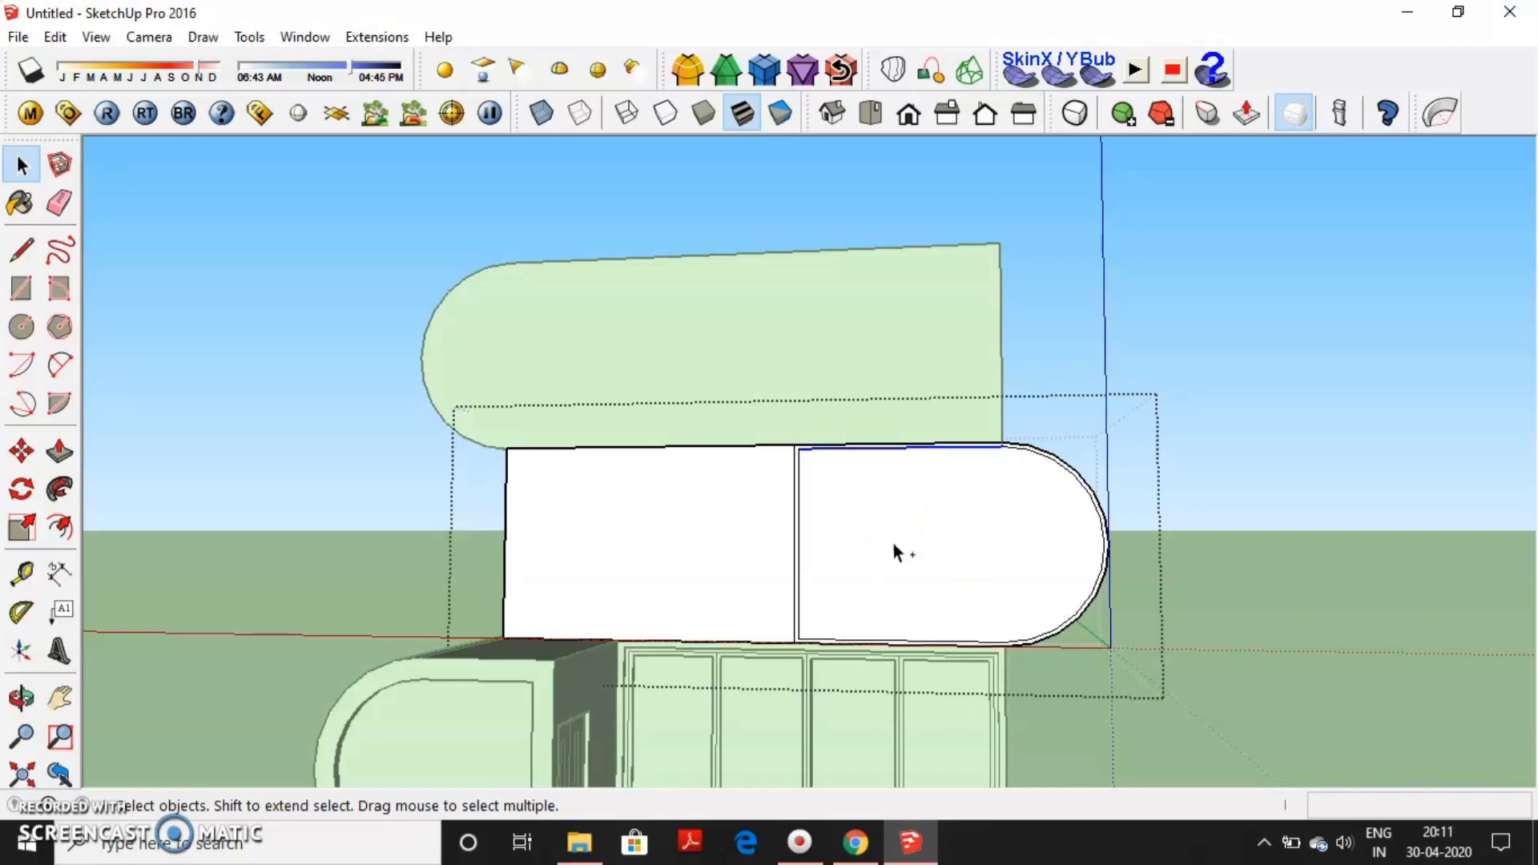
# Close the half-circle end with a line and offset it inward into a D outline.
pyautogui.press('l')
pyautogui.click(1002, 442)
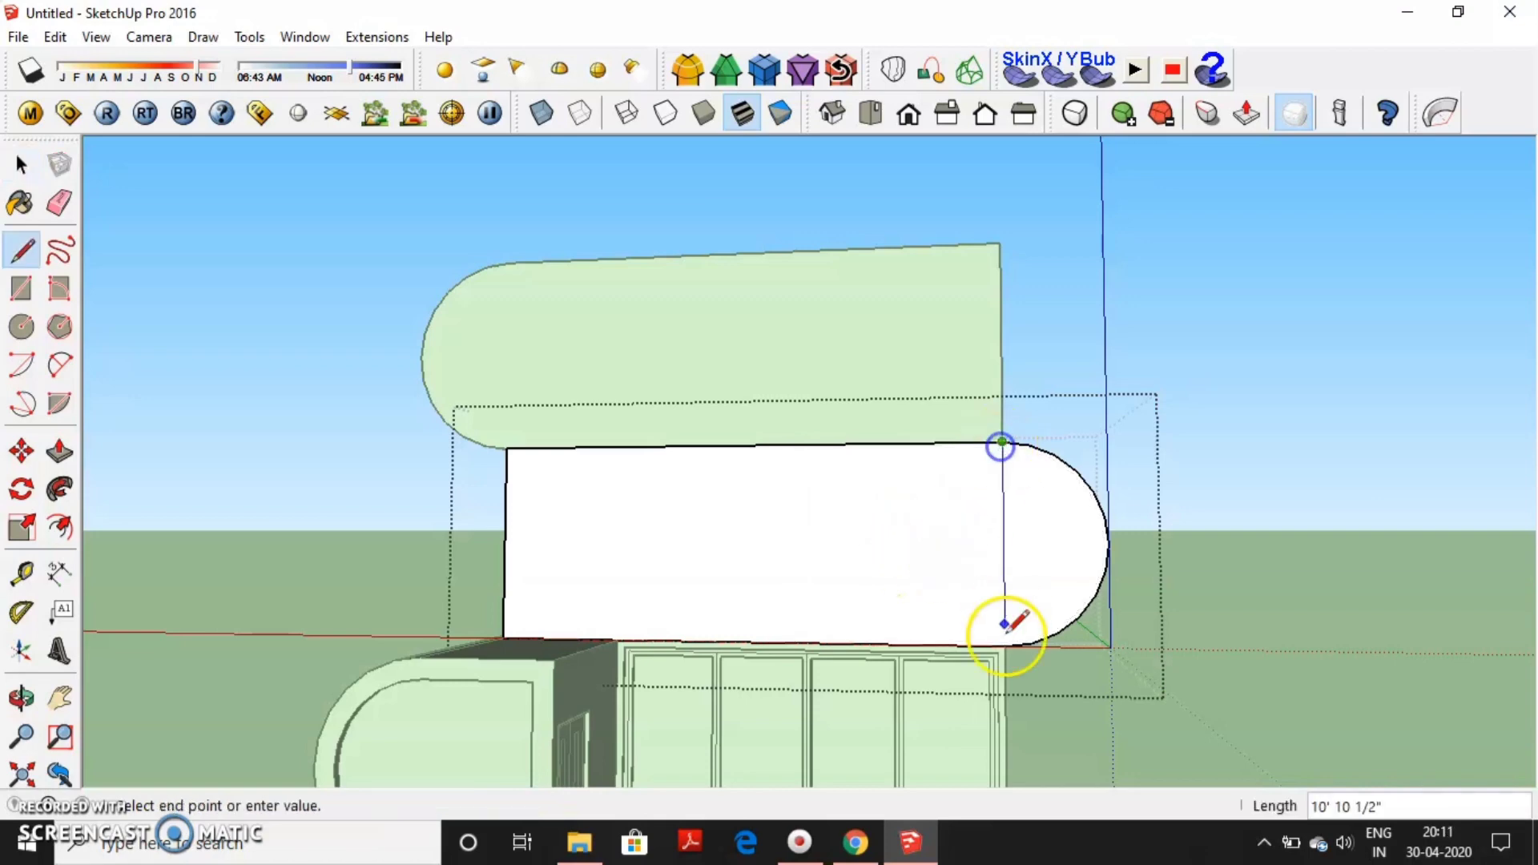
pyautogui.click(1009, 645)
pyautogui.press('space')
pyautogui.press('f')
pyautogui.click(1048, 581)
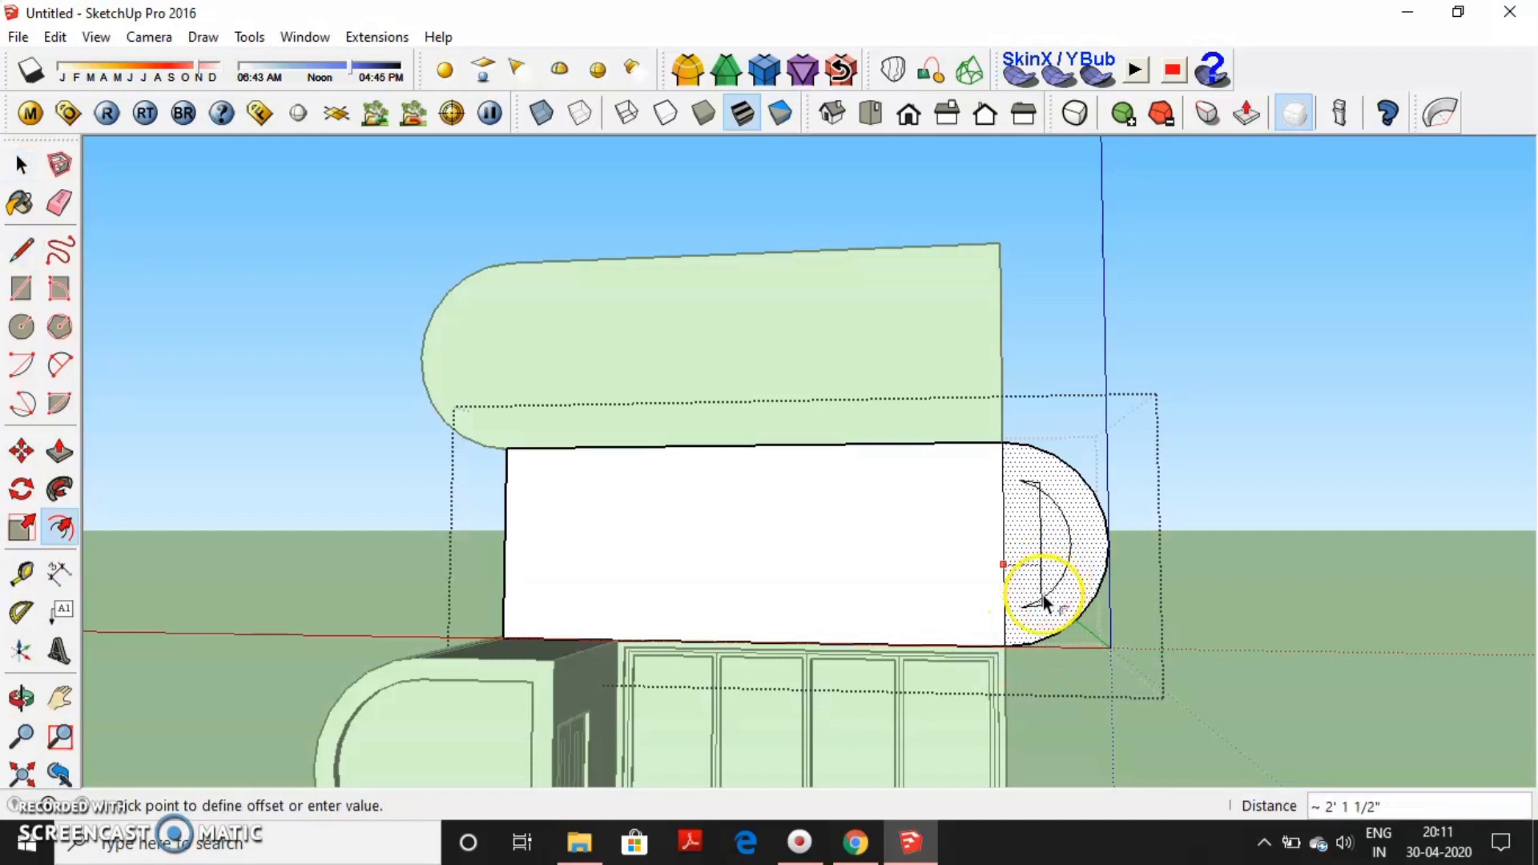
pyautogui.click(1026, 604)
# Push the inner D-shaped face into the slab to recess it.
pyautogui.press('p')
pyautogui.click(1058, 532)
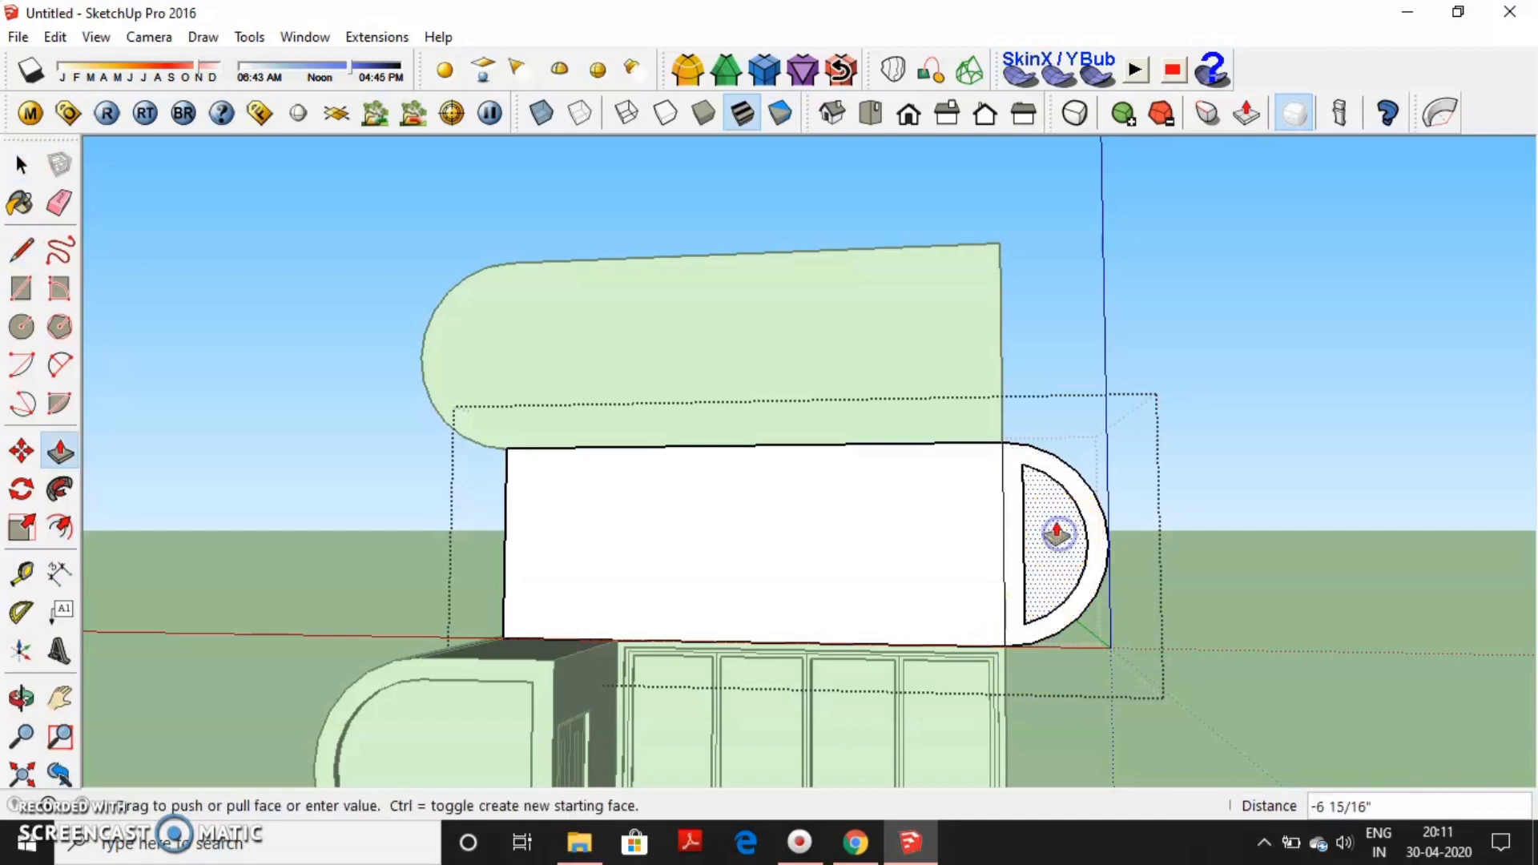
pyautogui.click(1020, 539)
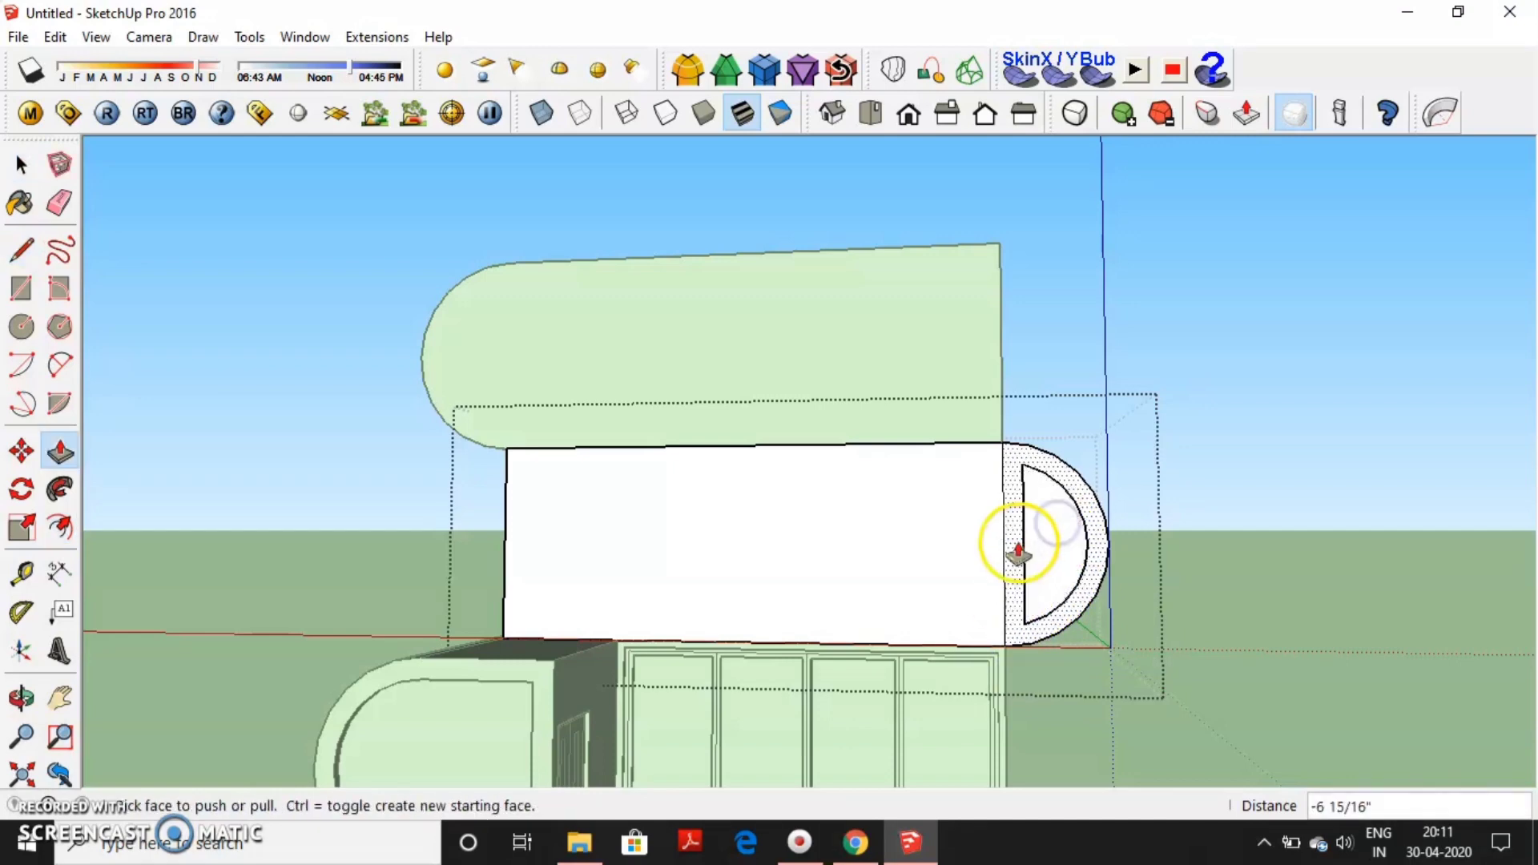
pyautogui.moveTo(1020, 540); pyautogui.dragTo(832, 593, button='middle')
pyautogui.scroll(2, 832, 593)
# Split the slab's front face horizontally and push the upper part deep inward.
pyautogui.press('l')
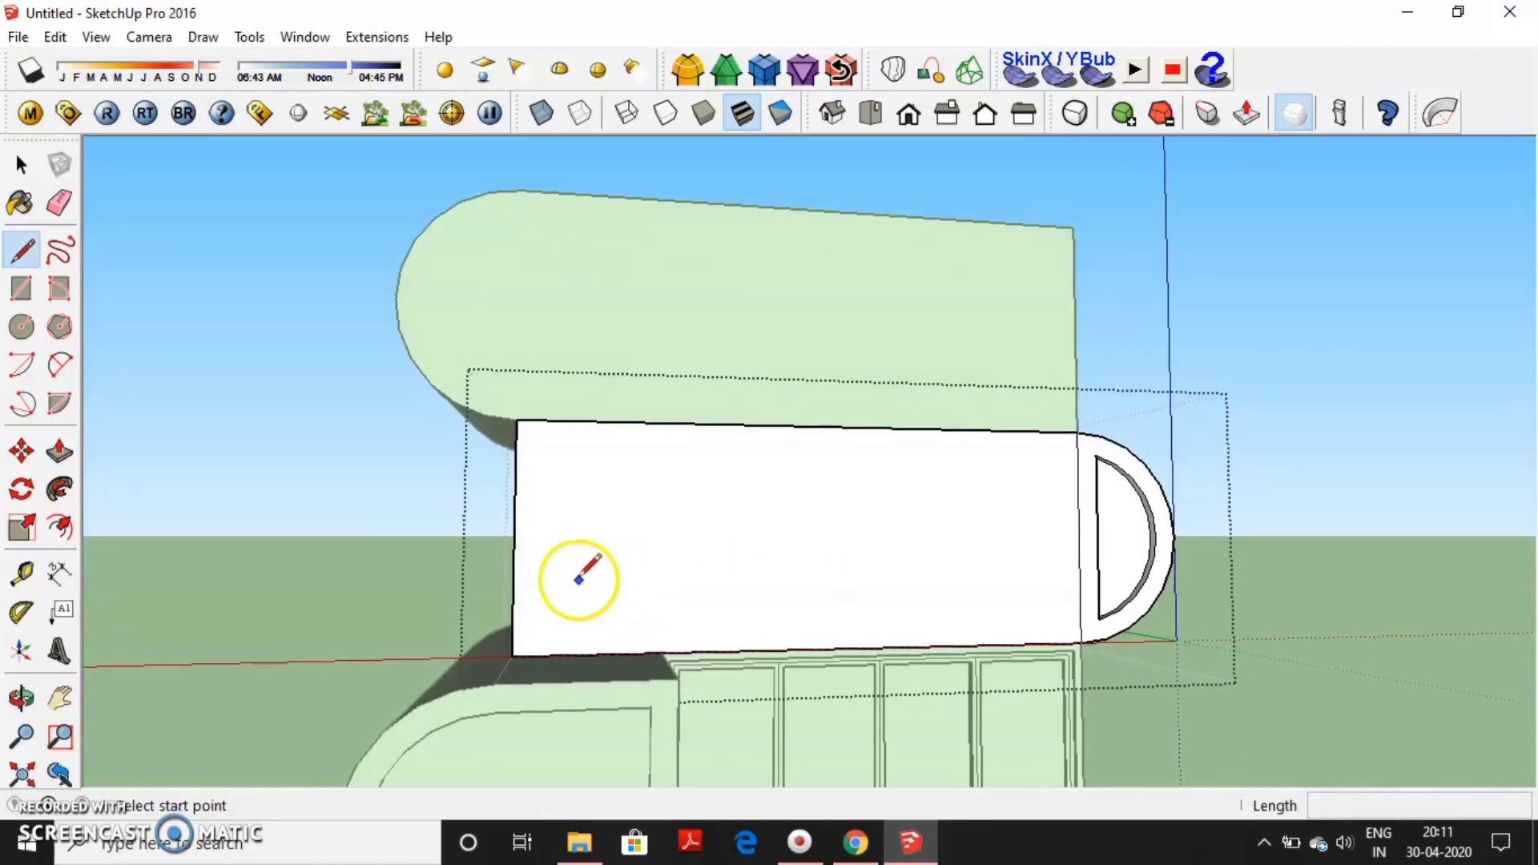
pyautogui.click(513, 536)
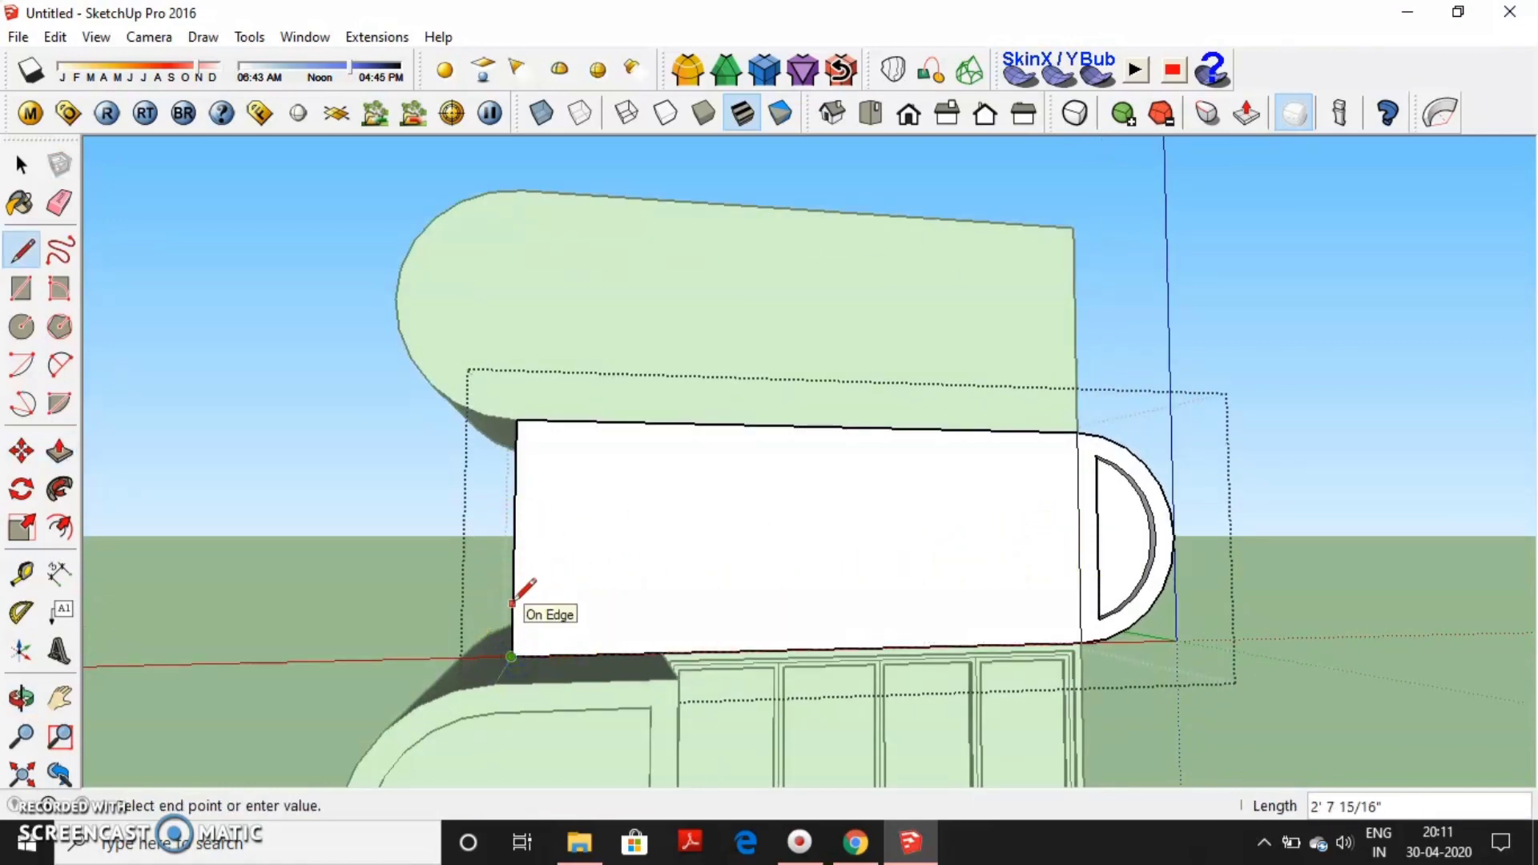
pyautogui.click(1079, 573)
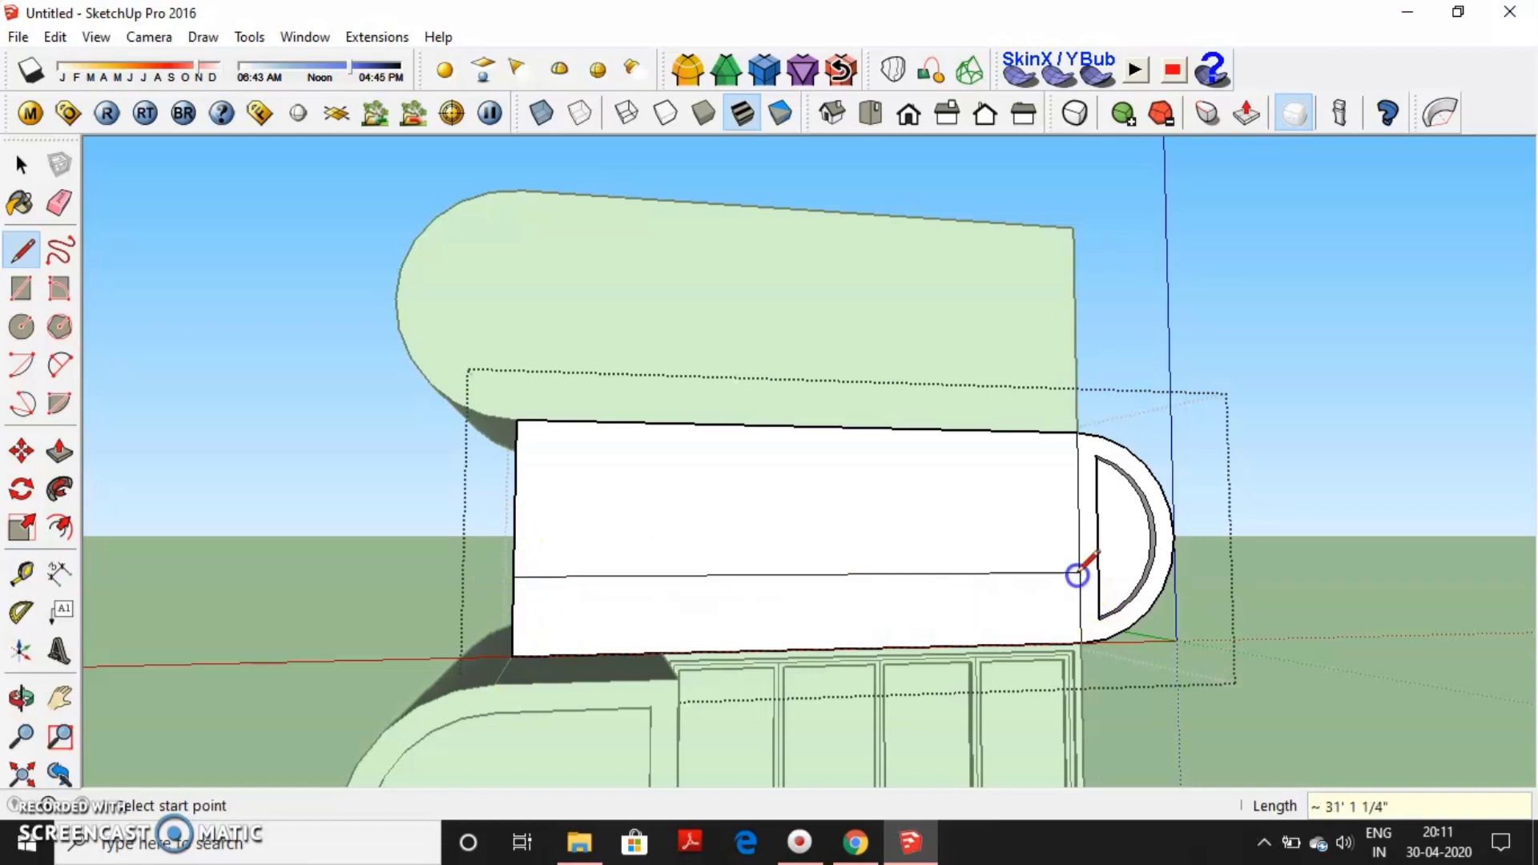
pyautogui.press('p')
pyautogui.moveTo(1046, 565); pyautogui.dragTo(879, 525)
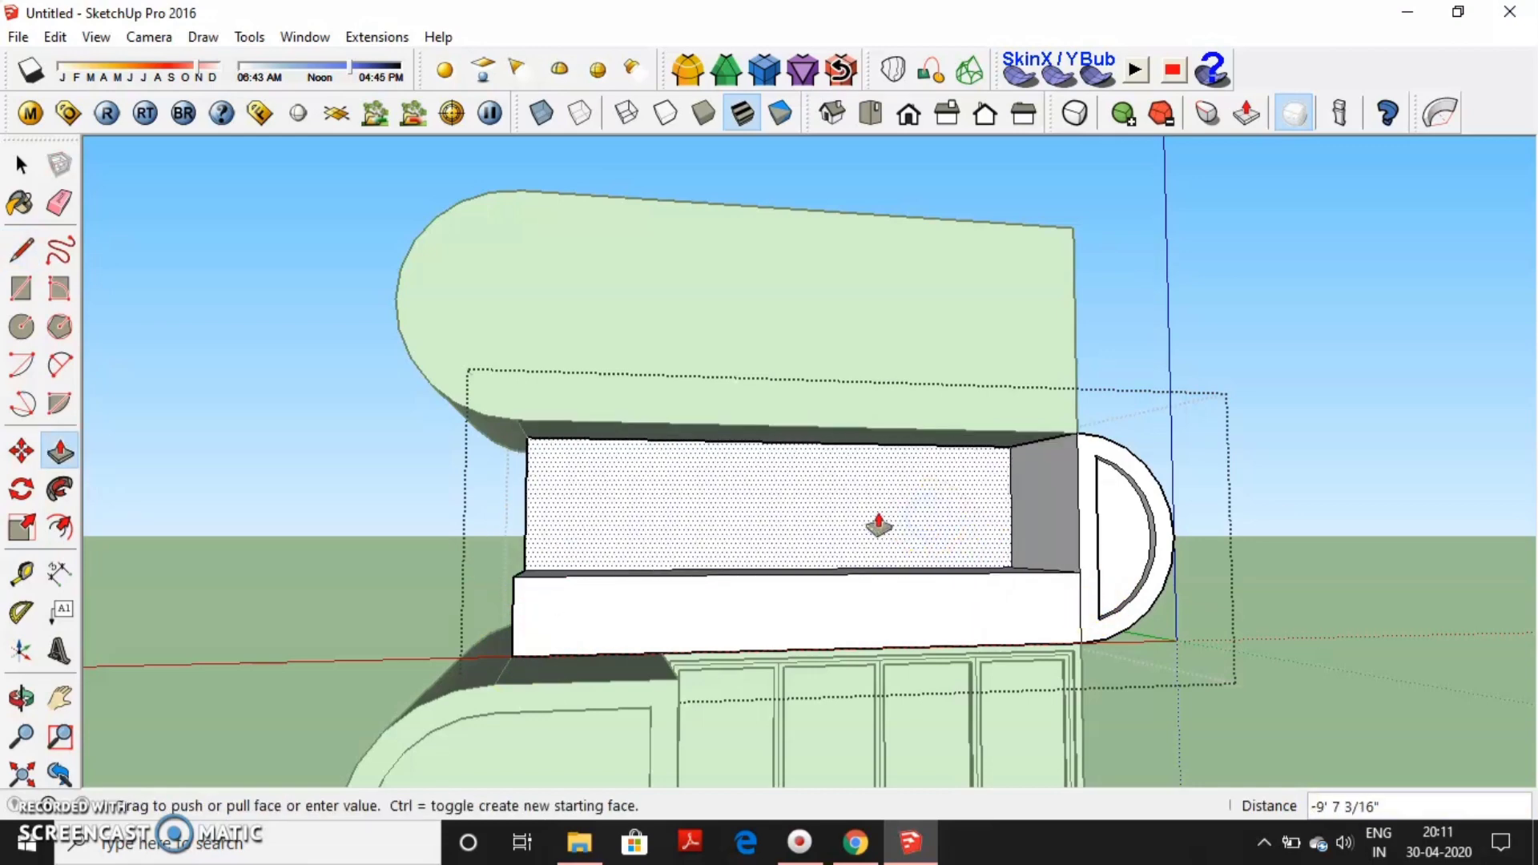
pyautogui.write('6')
pyautogui.press('Return')
pyautogui.moveTo(879, 525)
pyautogui.mouseDown(button='middle')
pyautogui.moveTo(697, 577)
pyautogui.moveTo(715, 642)
pyautogui.mouseUp(button='middle')
# Offset an inset outline on the recess floor and lower that inset face.
pyautogui.press('f')
pyautogui.click(729, 679)
pyautogui.click(716, 651)
pyautogui.press('p')
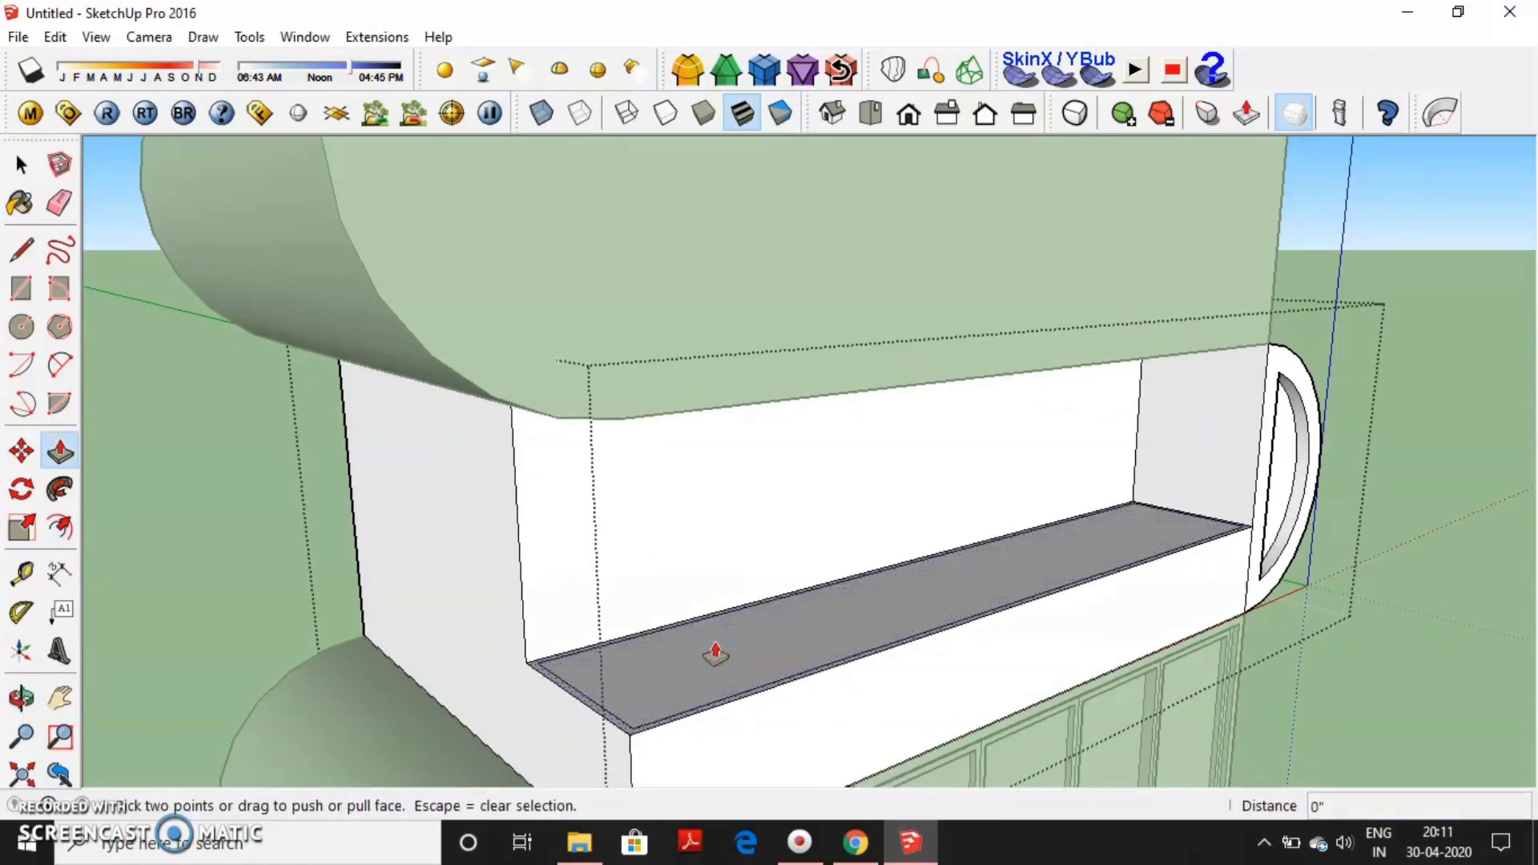
pyautogui.moveTo(717, 653)
pyautogui.mouseDown()
pyautogui.moveTo(894, 709)
pyautogui.moveTo(838, 705)
pyautogui.mouseUp()
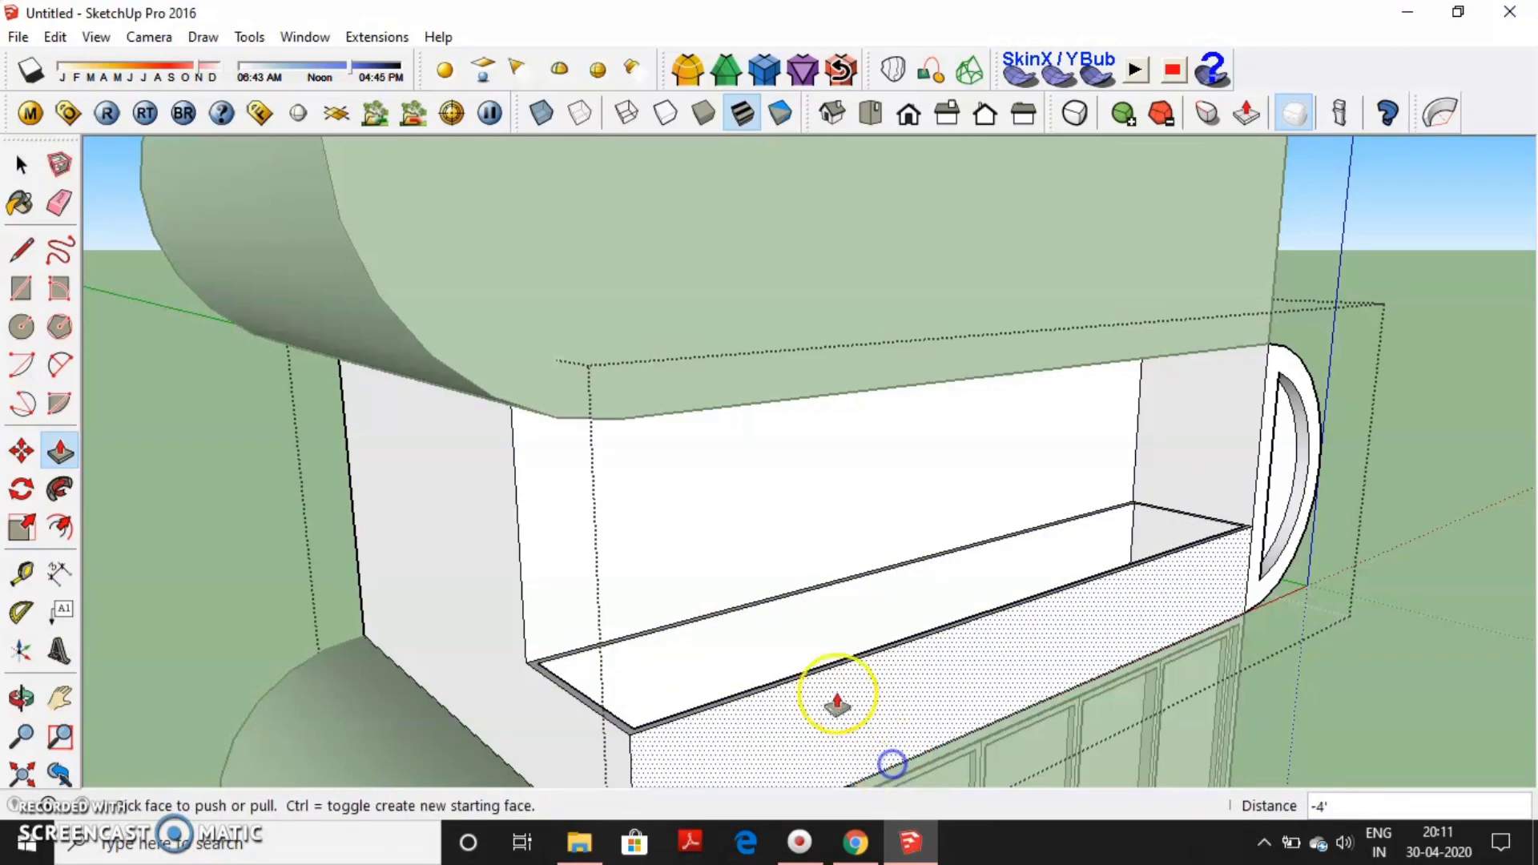
pyautogui.moveTo(838, 704)
pyautogui.mouseDown(button='middle')
pyautogui.moveTo(893, 719)
pyautogui.moveTo(667, 542)
pyautogui.mouseUp(button='middle')
# Offset an inset panel on the parapet front and push its panel and top faces.
pyautogui.press('f')
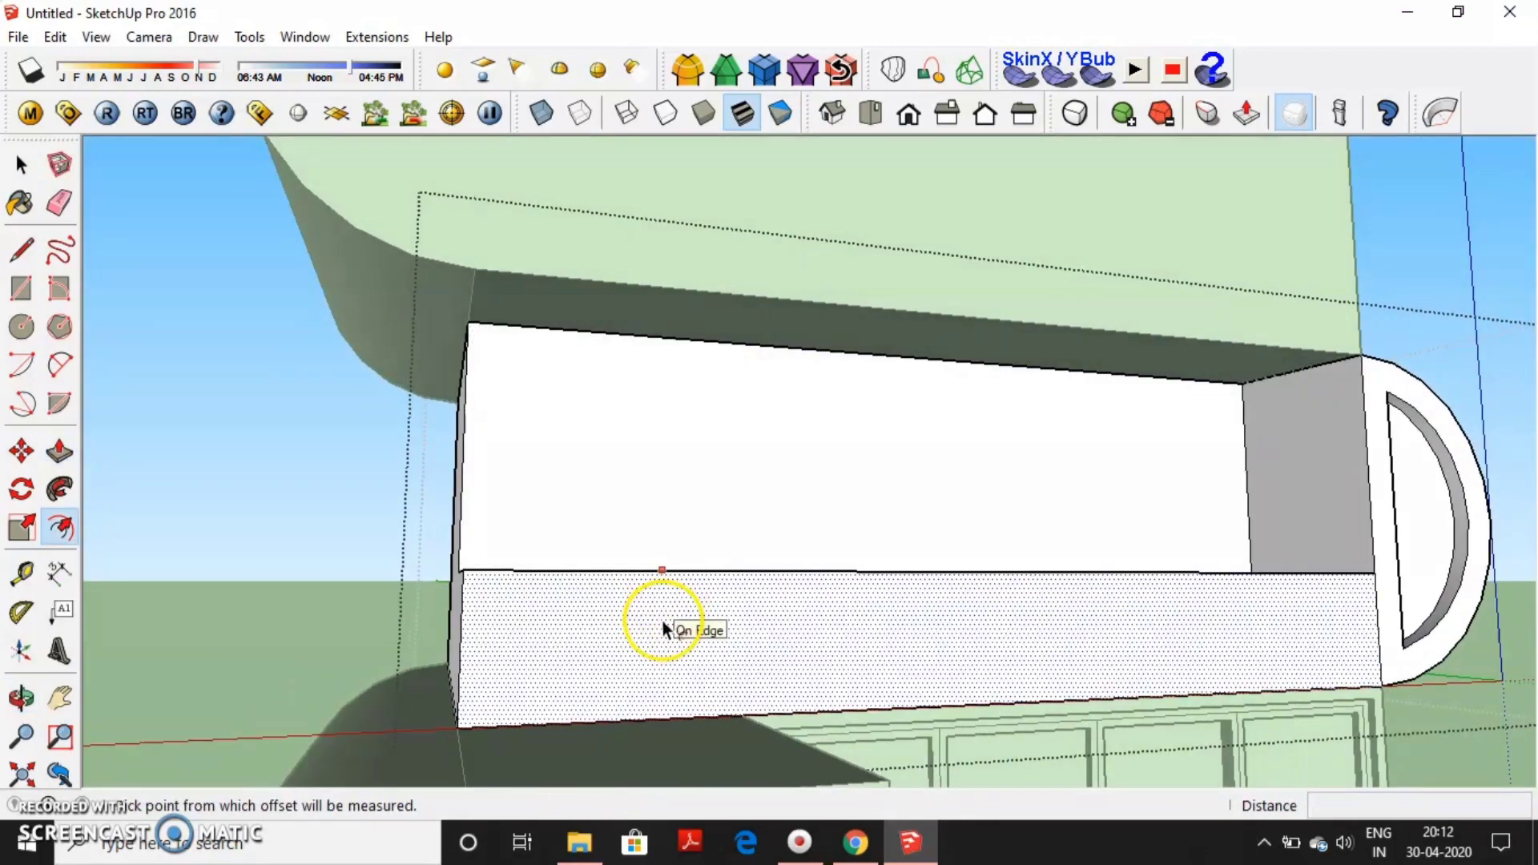
pyautogui.click(662, 622)
pyautogui.click(657, 604)
pyautogui.press('space')
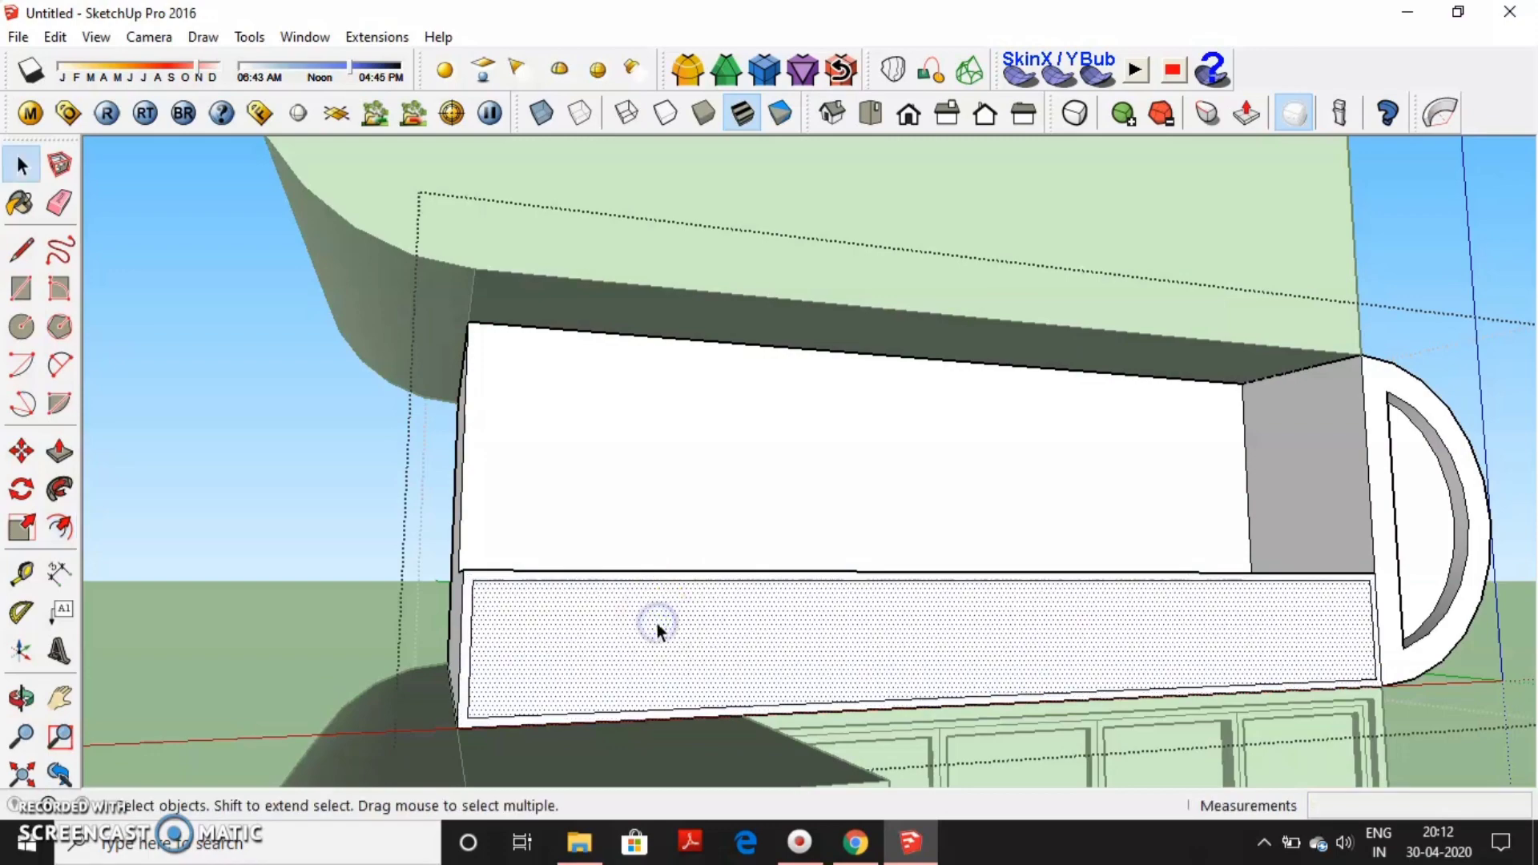
pyautogui.press('p')
pyautogui.click(657, 631)
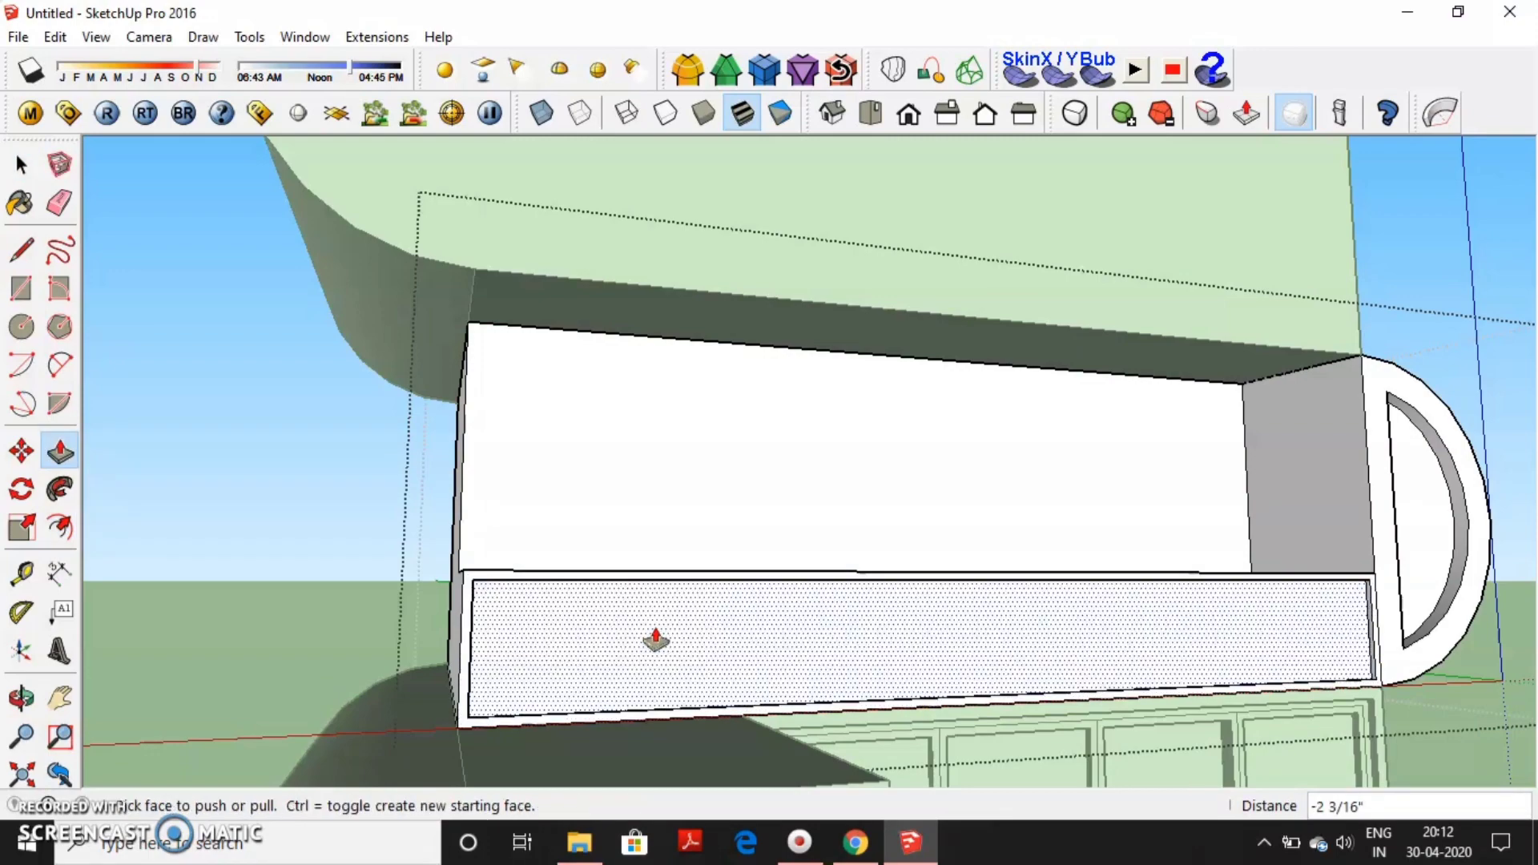
pyautogui.moveTo(656, 641)
pyautogui.mouseDown(button='middle')
pyautogui.moveTo(780, 635)
pyautogui.moveTo(591, 611)
pyautogui.mouseUp(button='middle')
pyautogui.scroll(3, 601, 646)
pyautogui.click(601, 646)
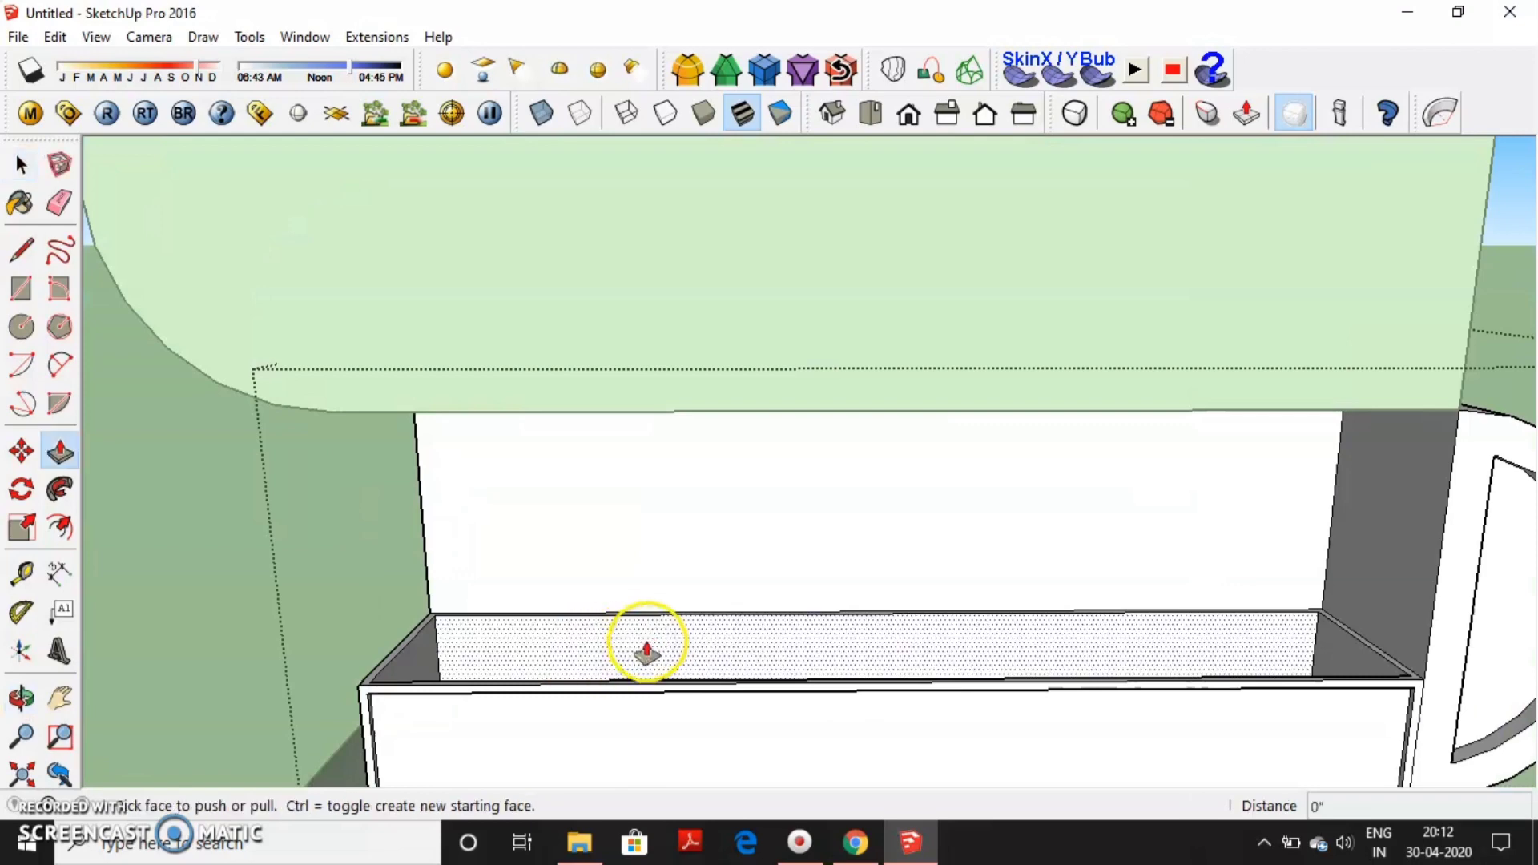
# Select the recess's back wall face and orbit to a front view of it.
pyautogui.press('e')
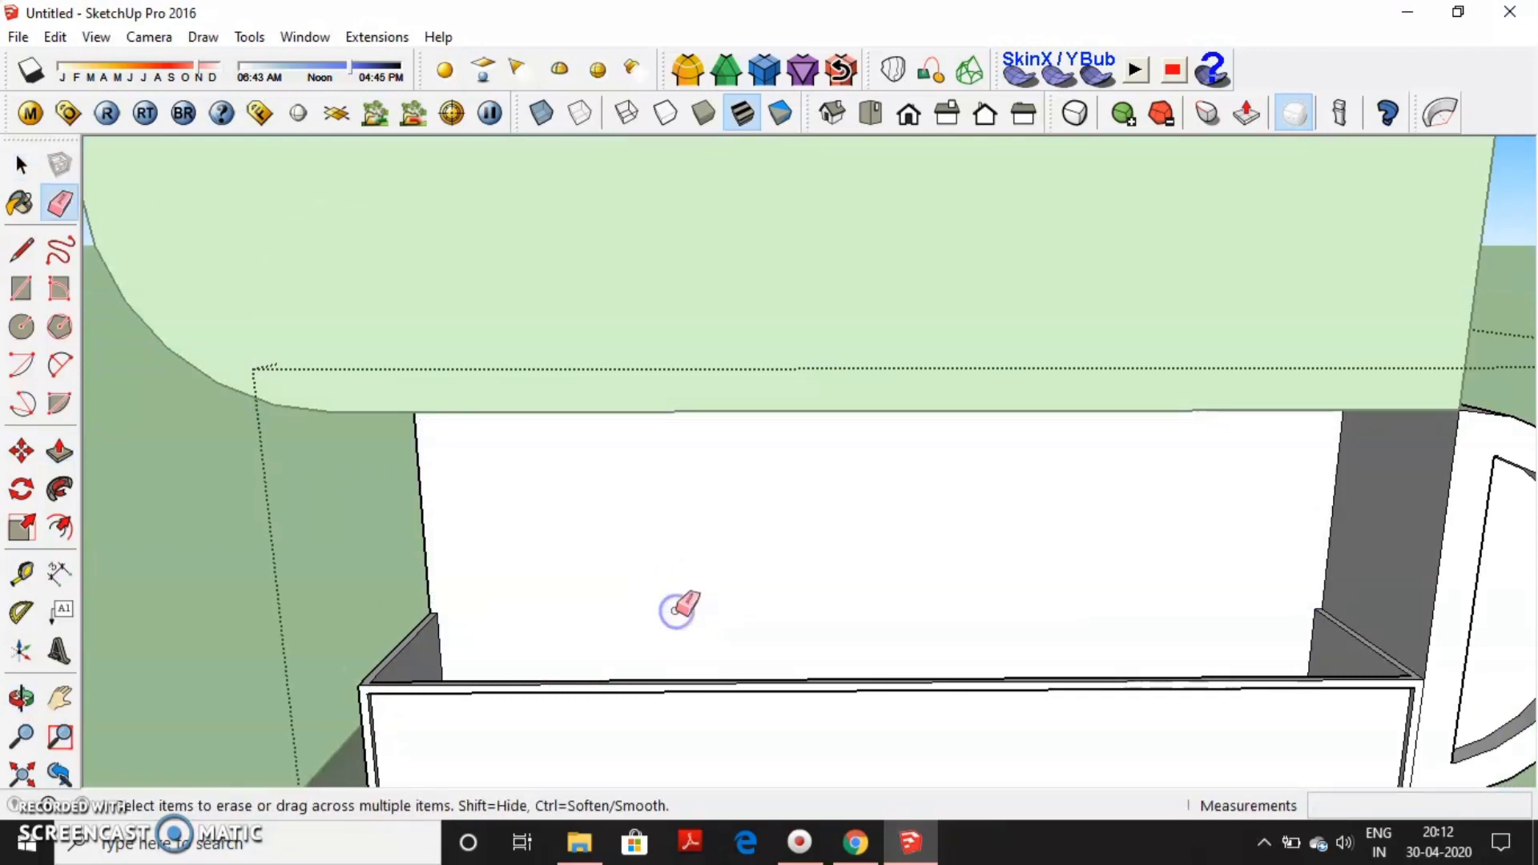
pyautogui.moveTo(677, 610); pyautogui.dragTo(599, 623, button='middle')
pyautogui.press('p')
pyautogui.click(618, 575)
pyautogui.moveTo(623, 569); pyautogui.dragTo(694, 484, button='middle')
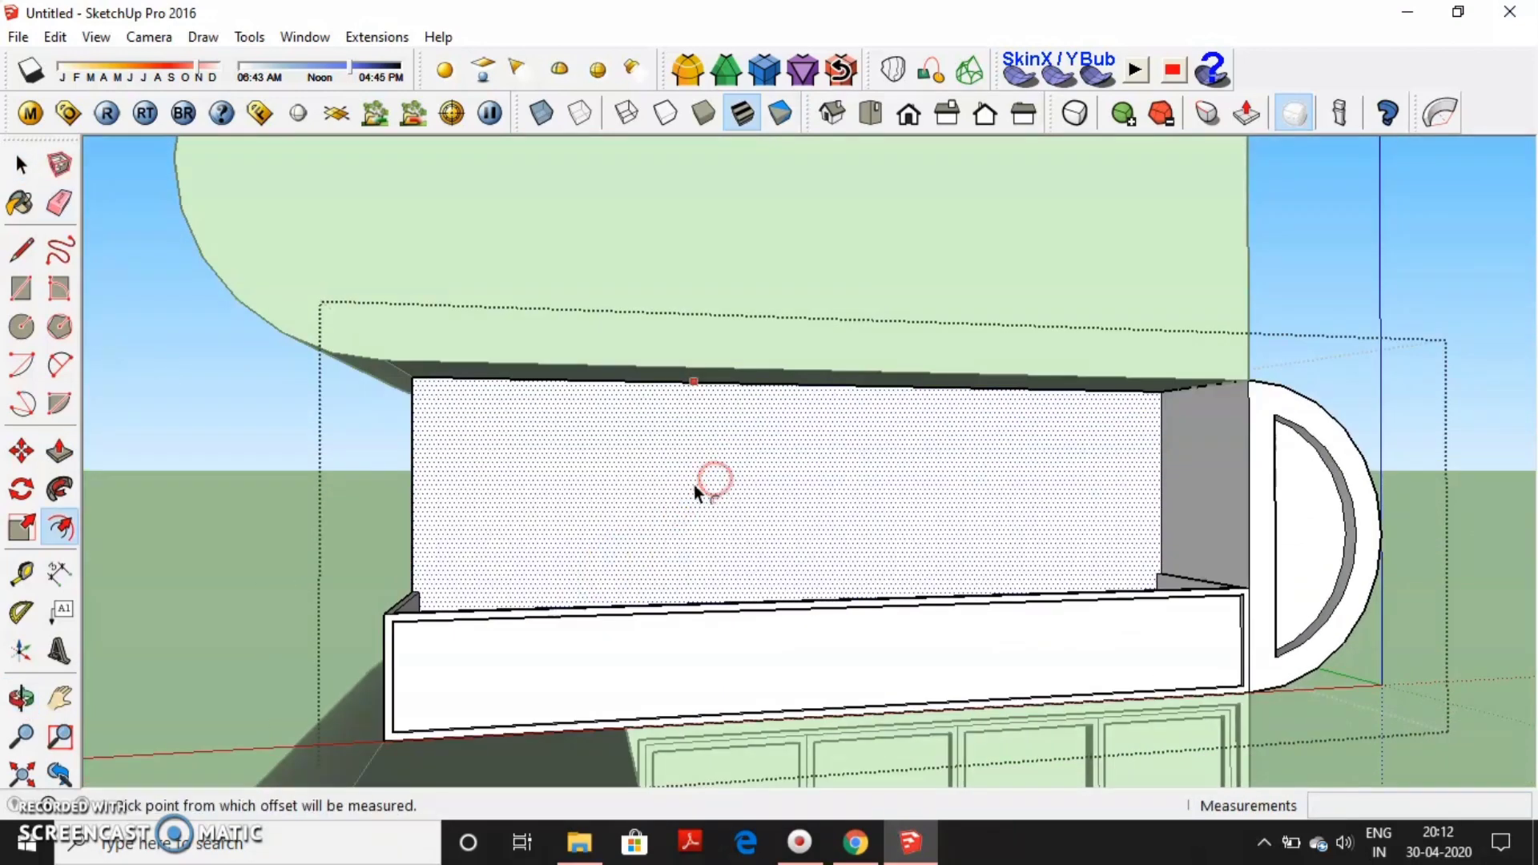
# Split the back wall horizontally and offset its lower face inward by 3 inches.
pyautogui.press('l')
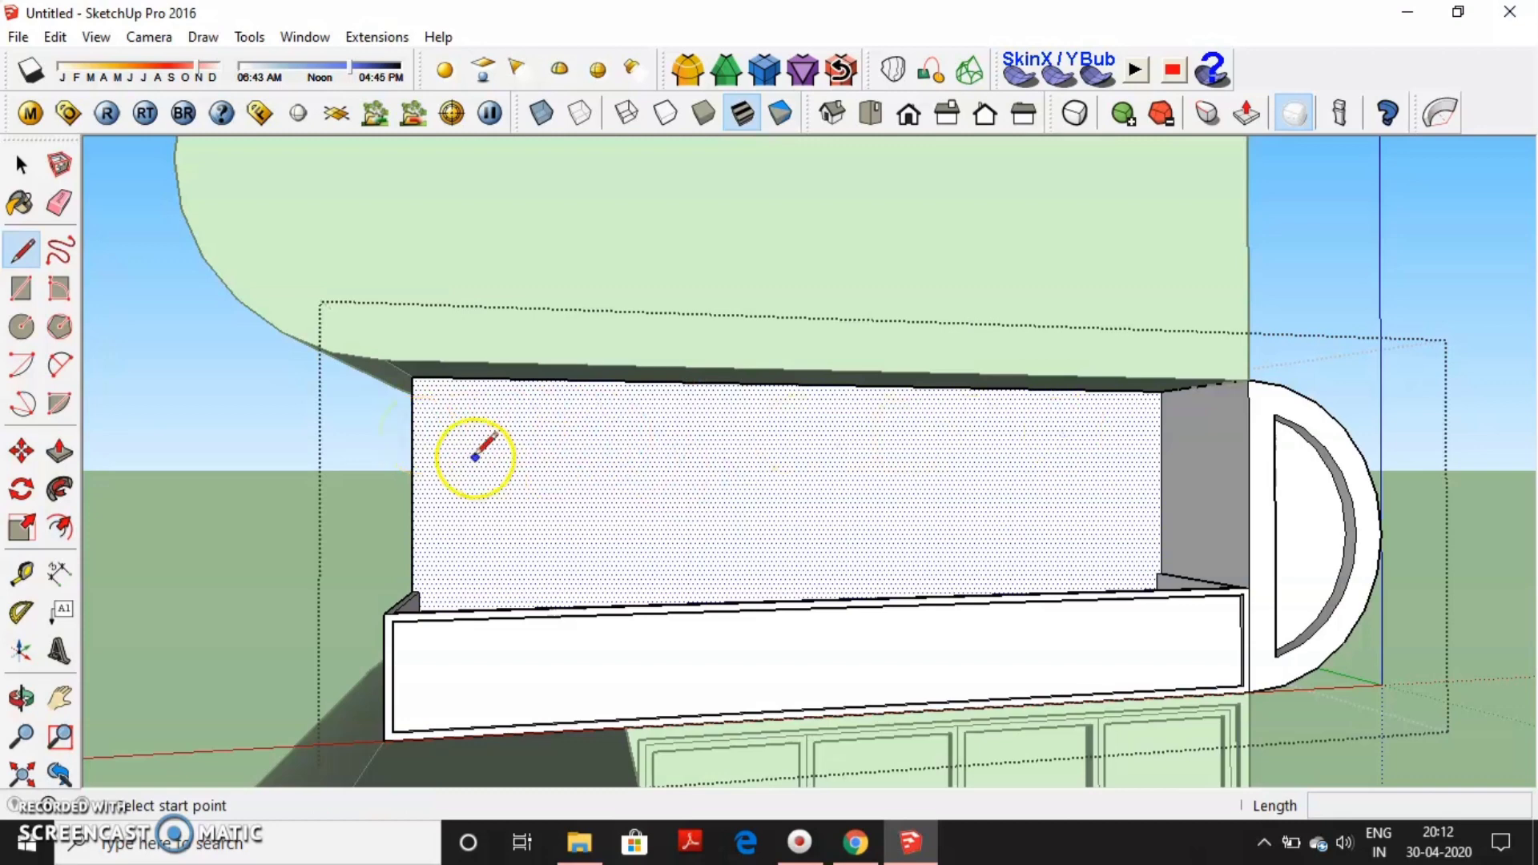
pyautogui.click(413, 426)
pyautogui.click(1161, 433)
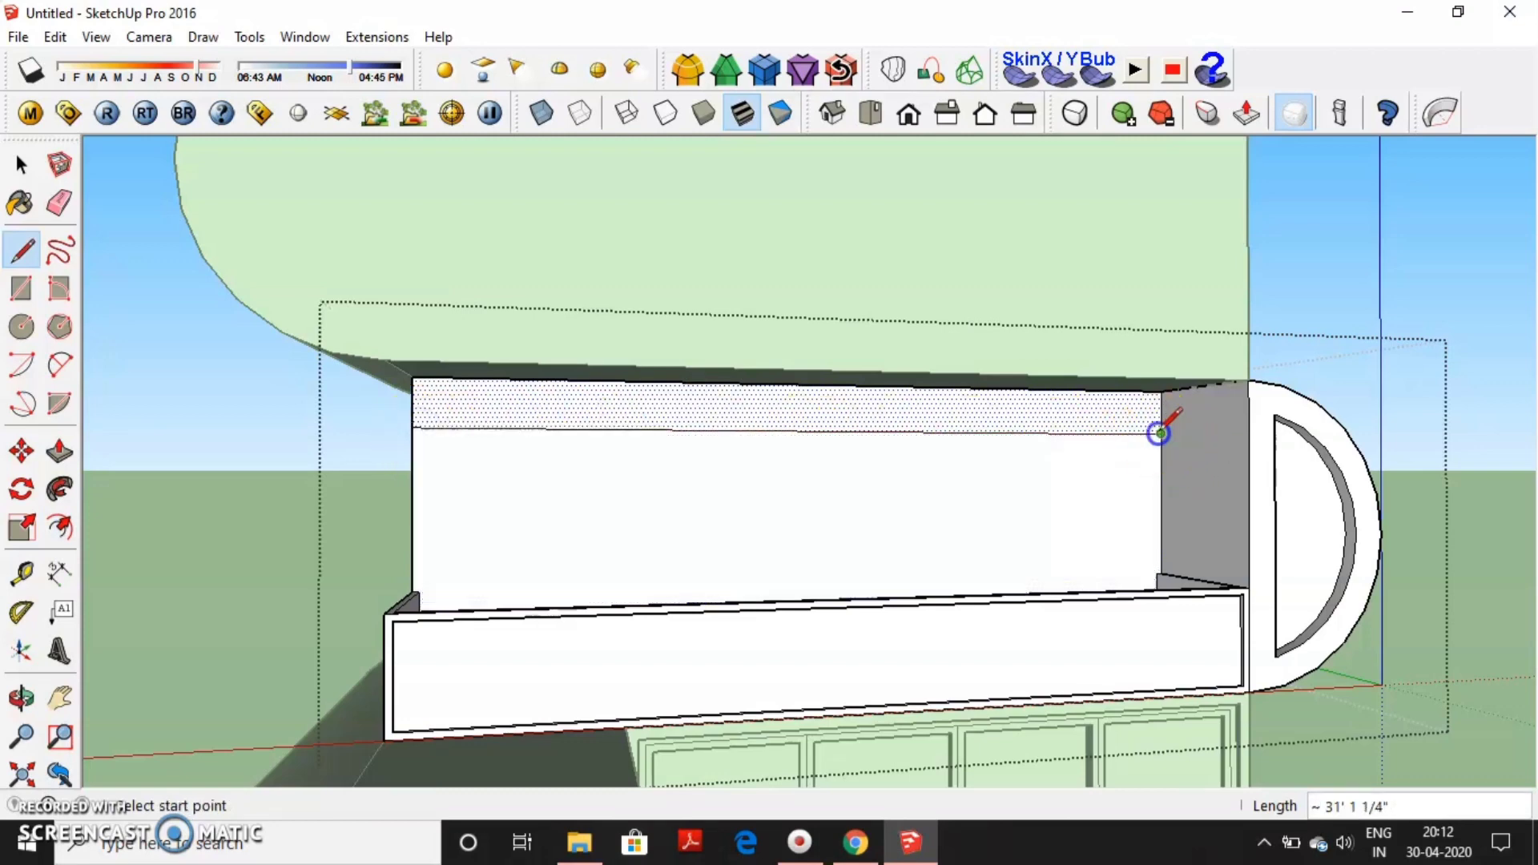
pyautogui.press('space')
pyautogui.press('f')
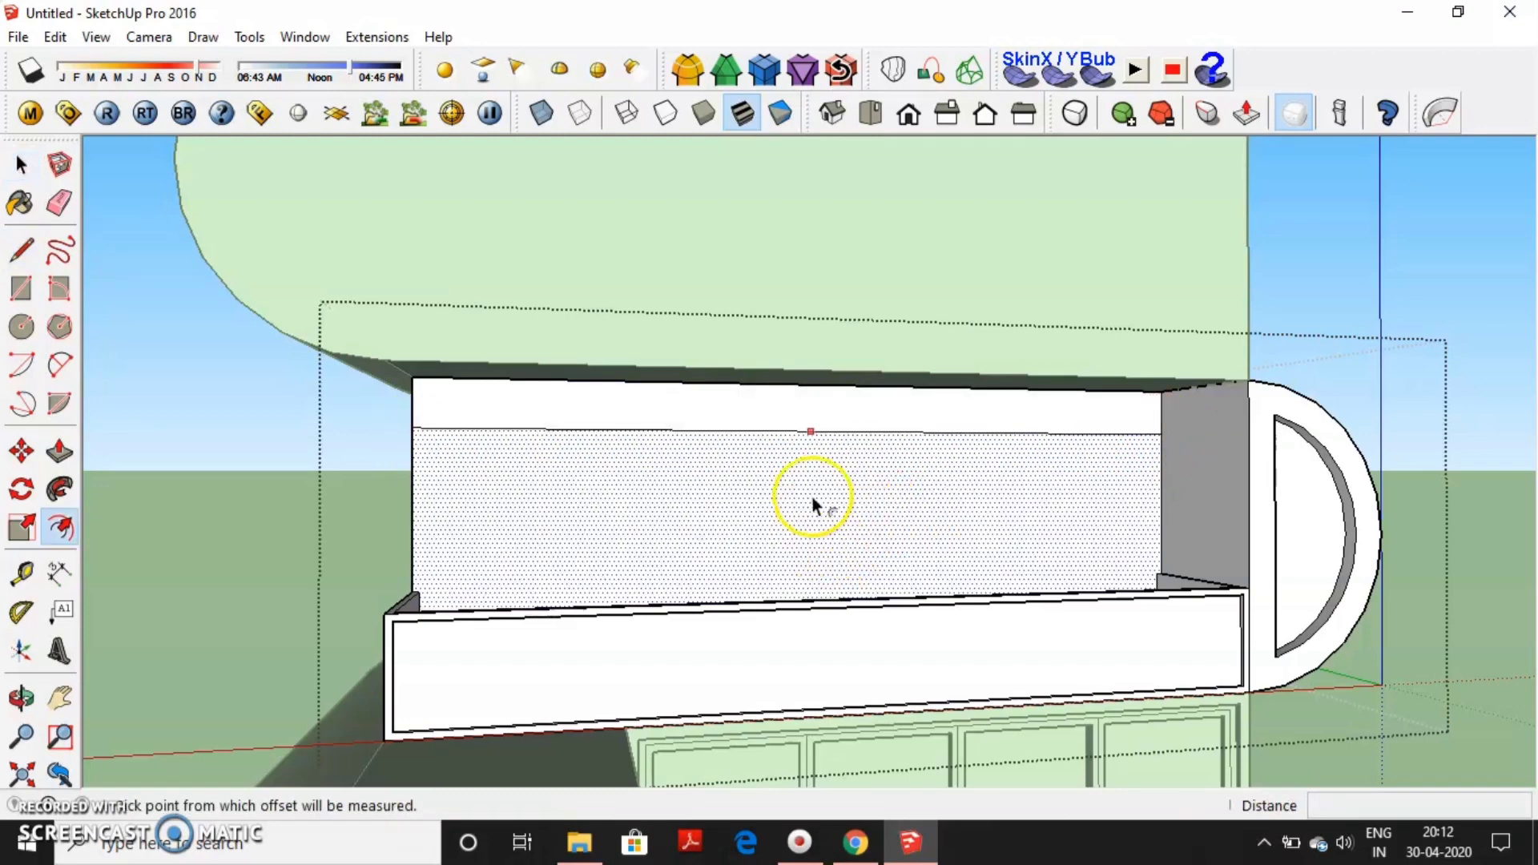
pyautogui.click(811, 495)
pyautogui.write('3')
pyautogui.press('Return')
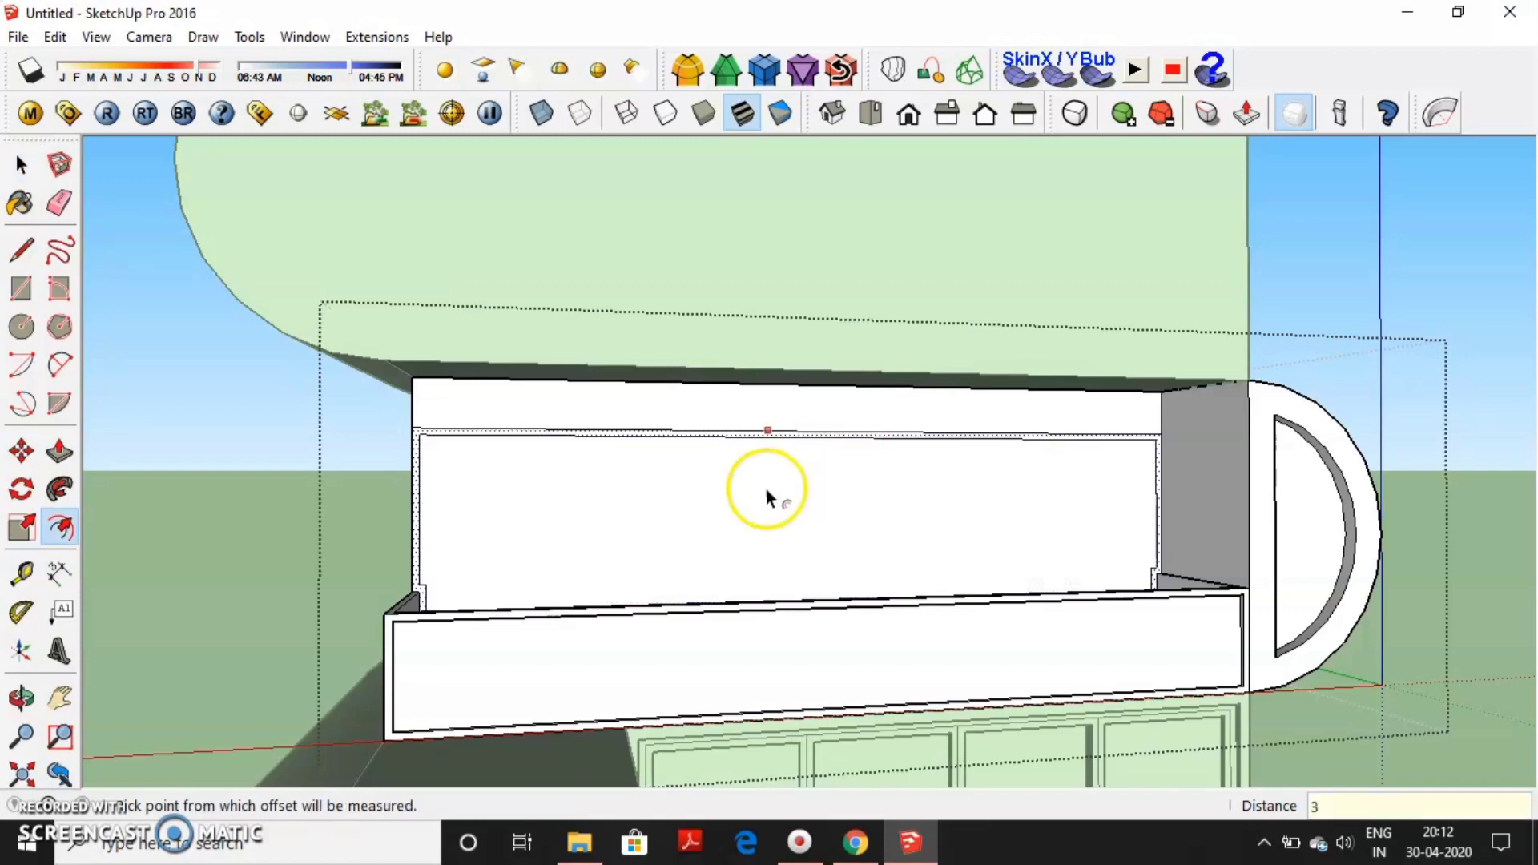
pyautogui.scroll(3, 681, 513)
pyautogui.scroll(2, 545, 545)
pyautogui.moveTo(486, 561); pyautogui.dragTo(523, 560, button='middle')
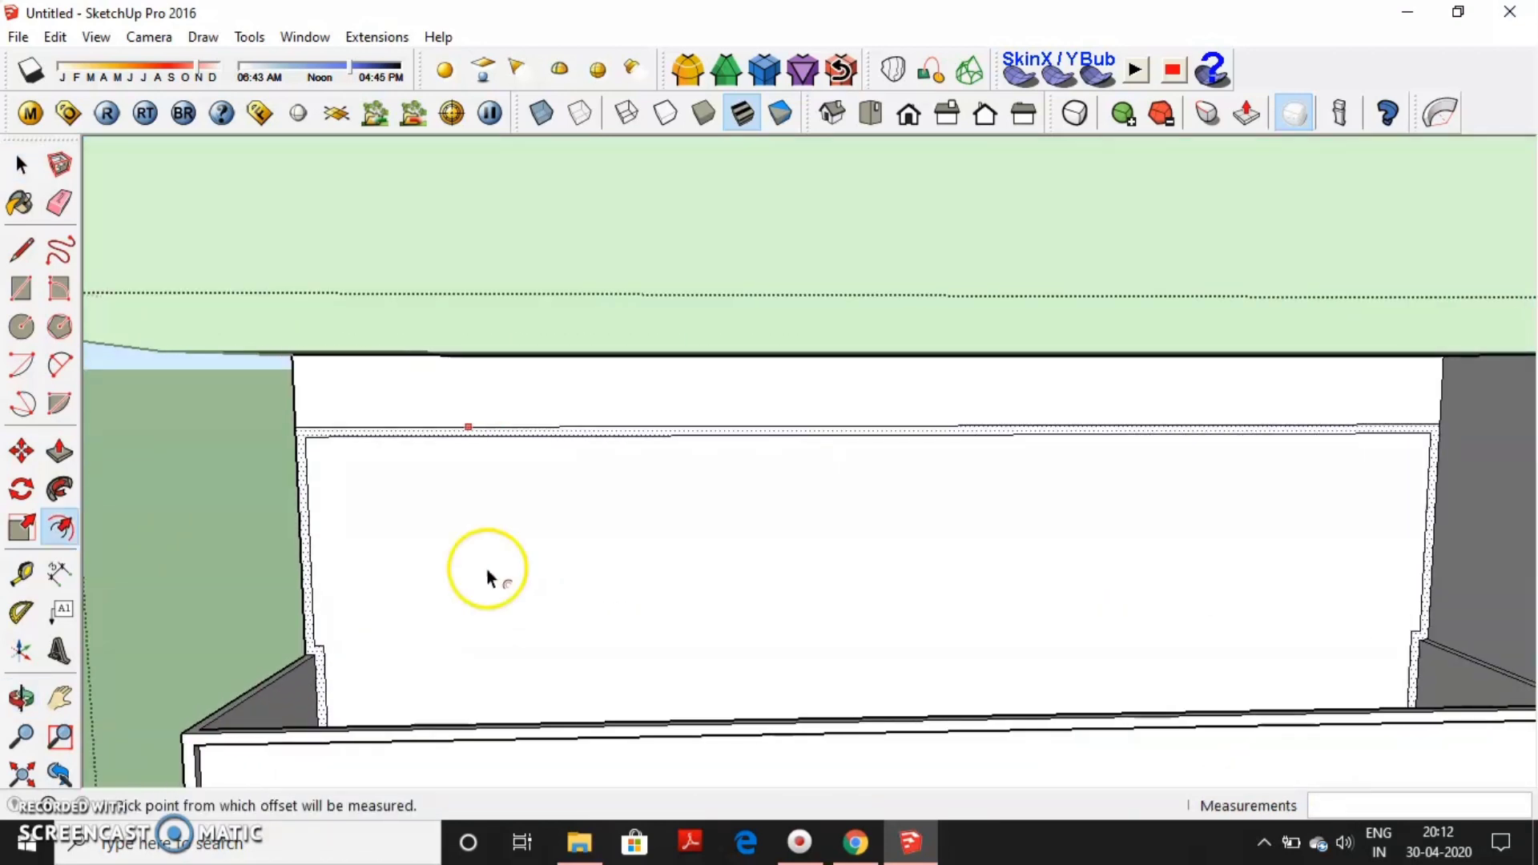
# Draw a trial vertical split line on the recessed wall, then erase it.
pyautogui.click(325, 643)
pyautogui.press('l')
pyautogui.click(314, 654)
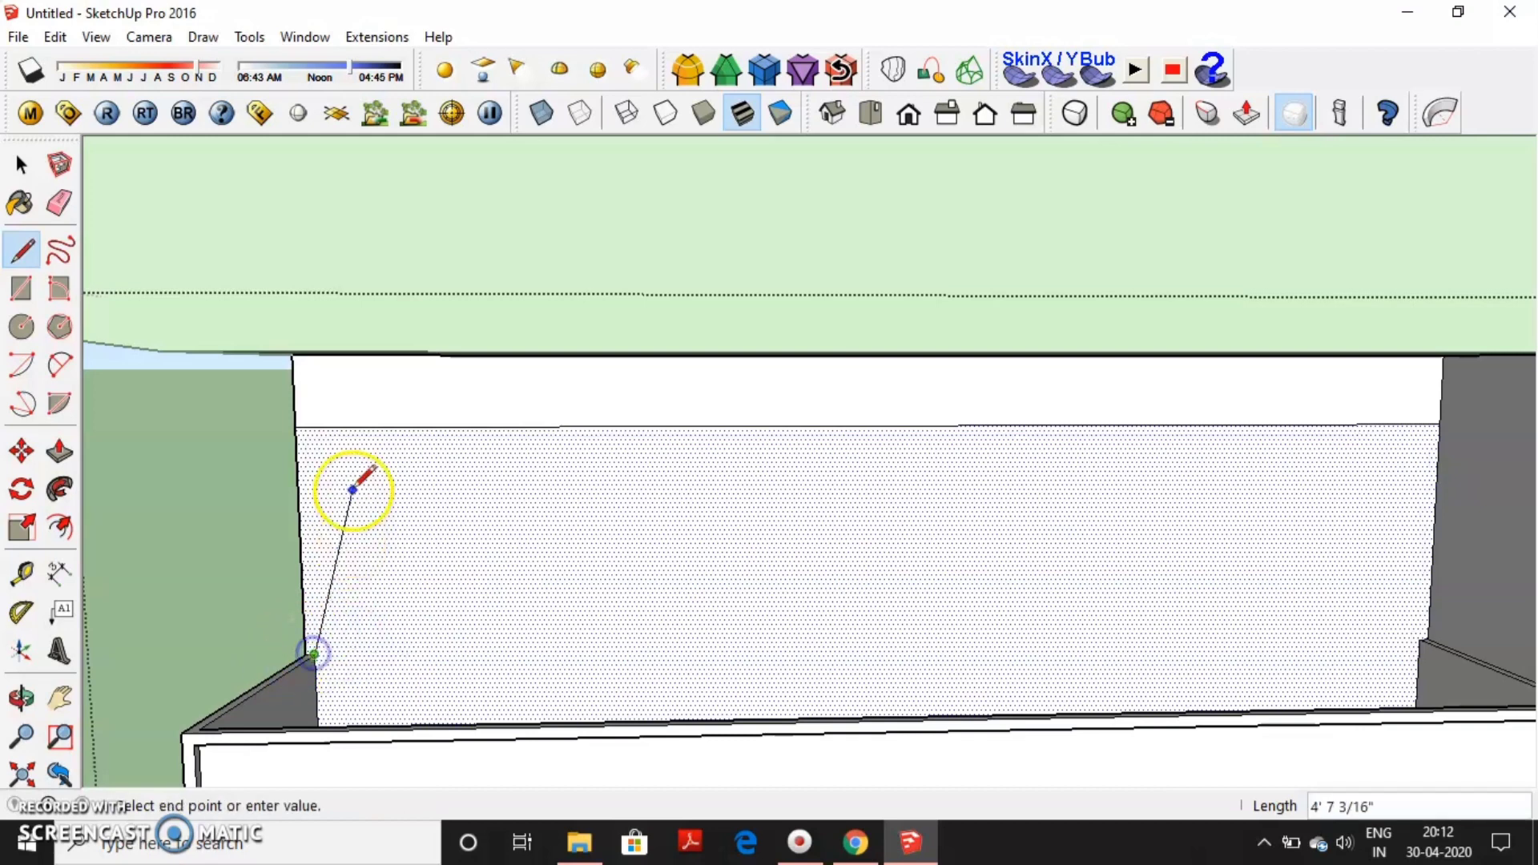
pyautogui.click(316, 431)
pyautogui.press('e')
pyautogui.scroll(2, 305, 421)
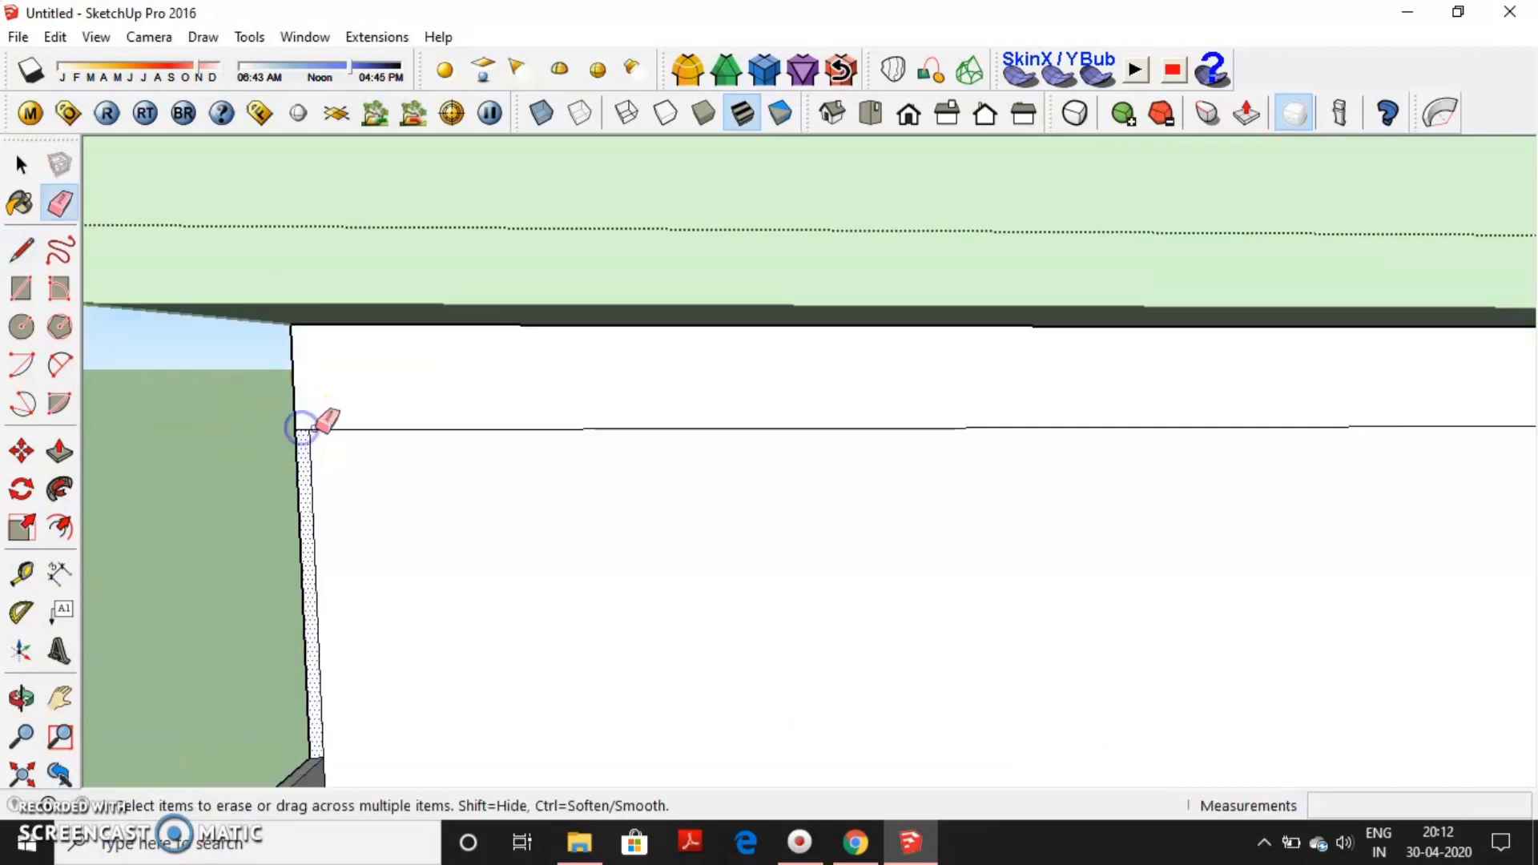
pyautogui.scroll(-2, 560, 433)
pyautogui.moveTo(559, 432); pyautogui.dragTo(574, 542, button='middle')
# Switch between the Select, Push/Pull and Eraser tools while zooming around the recessed wall.
pyautogui.press('space')
pyautogui.press('p')
pyautogui.scroll(2, 1266, 629)
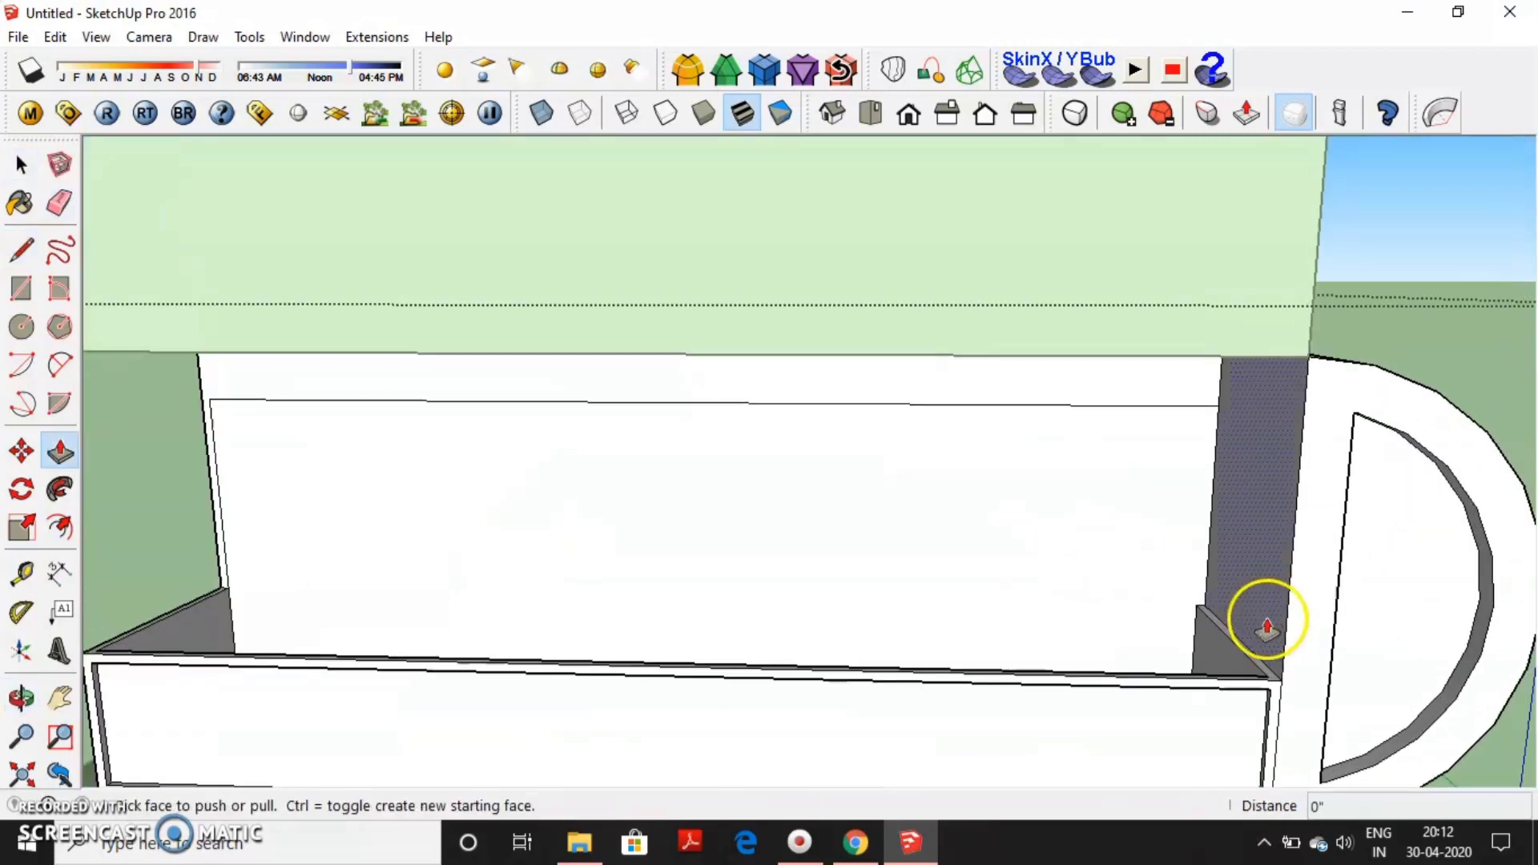
pyautogui.scroll(-1, 1250, 621)
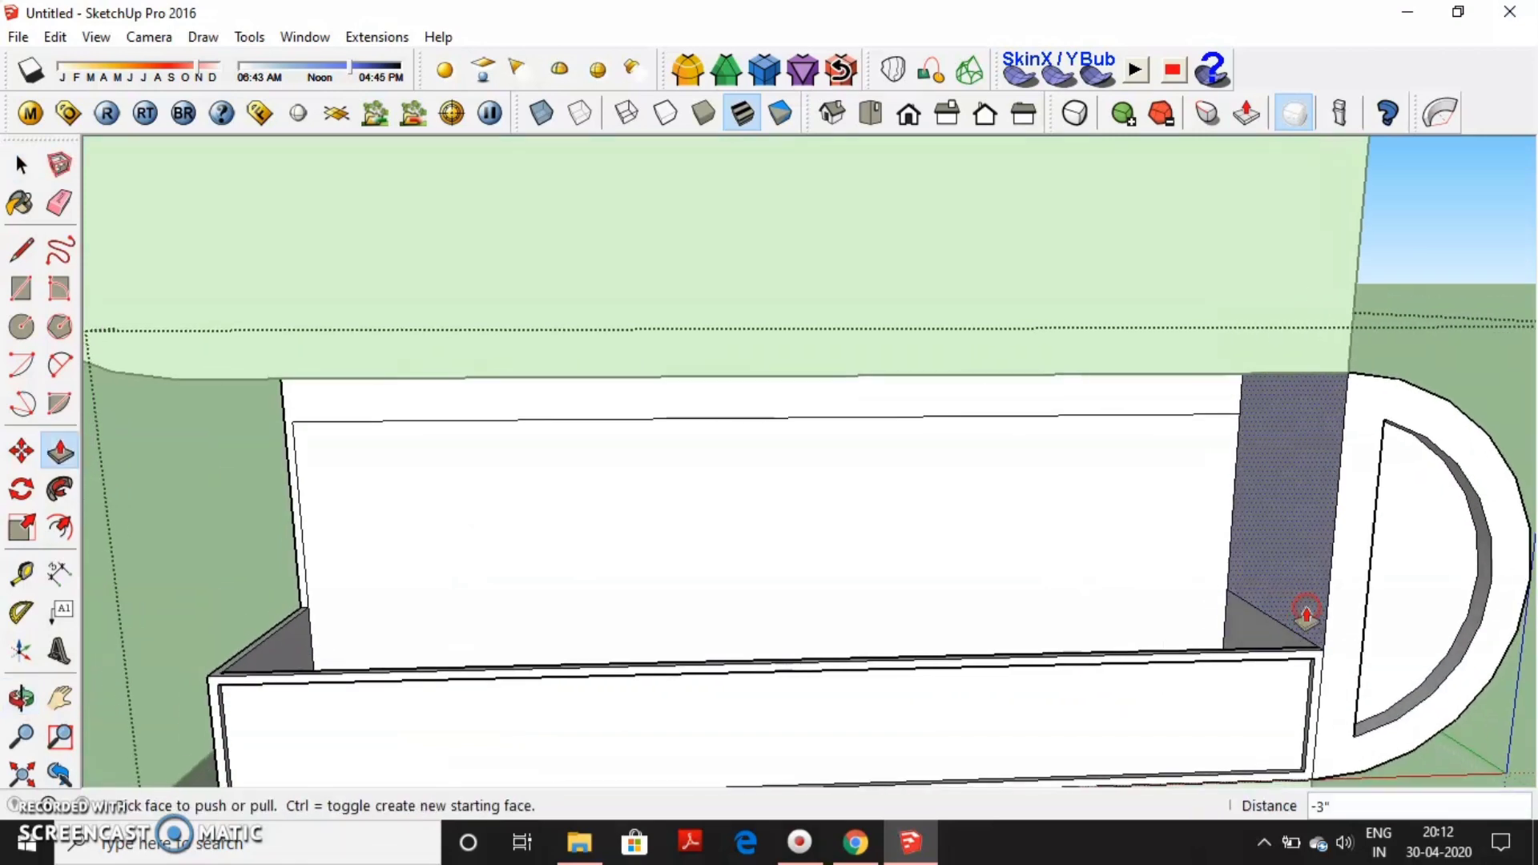
pyautogui.press('e')
pyautogui.press('space')
pyautogui.scroll(-1, 893, 470)
# Divide the recessed wall's top edge into 5 equal segments.
pyautogui.rightClick(869, 426)
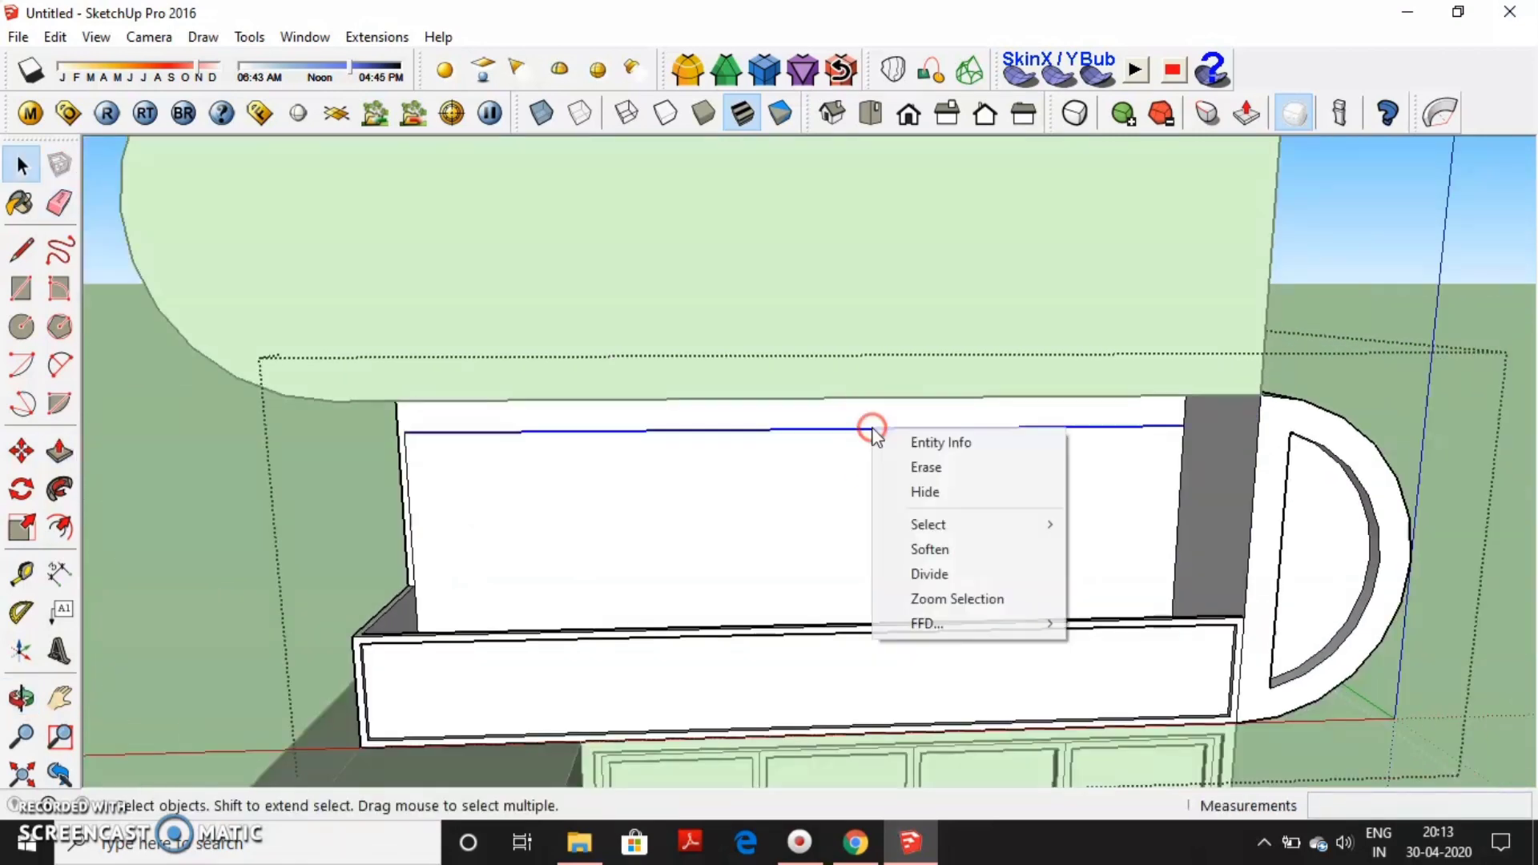
pyautogui.click(938, 570)
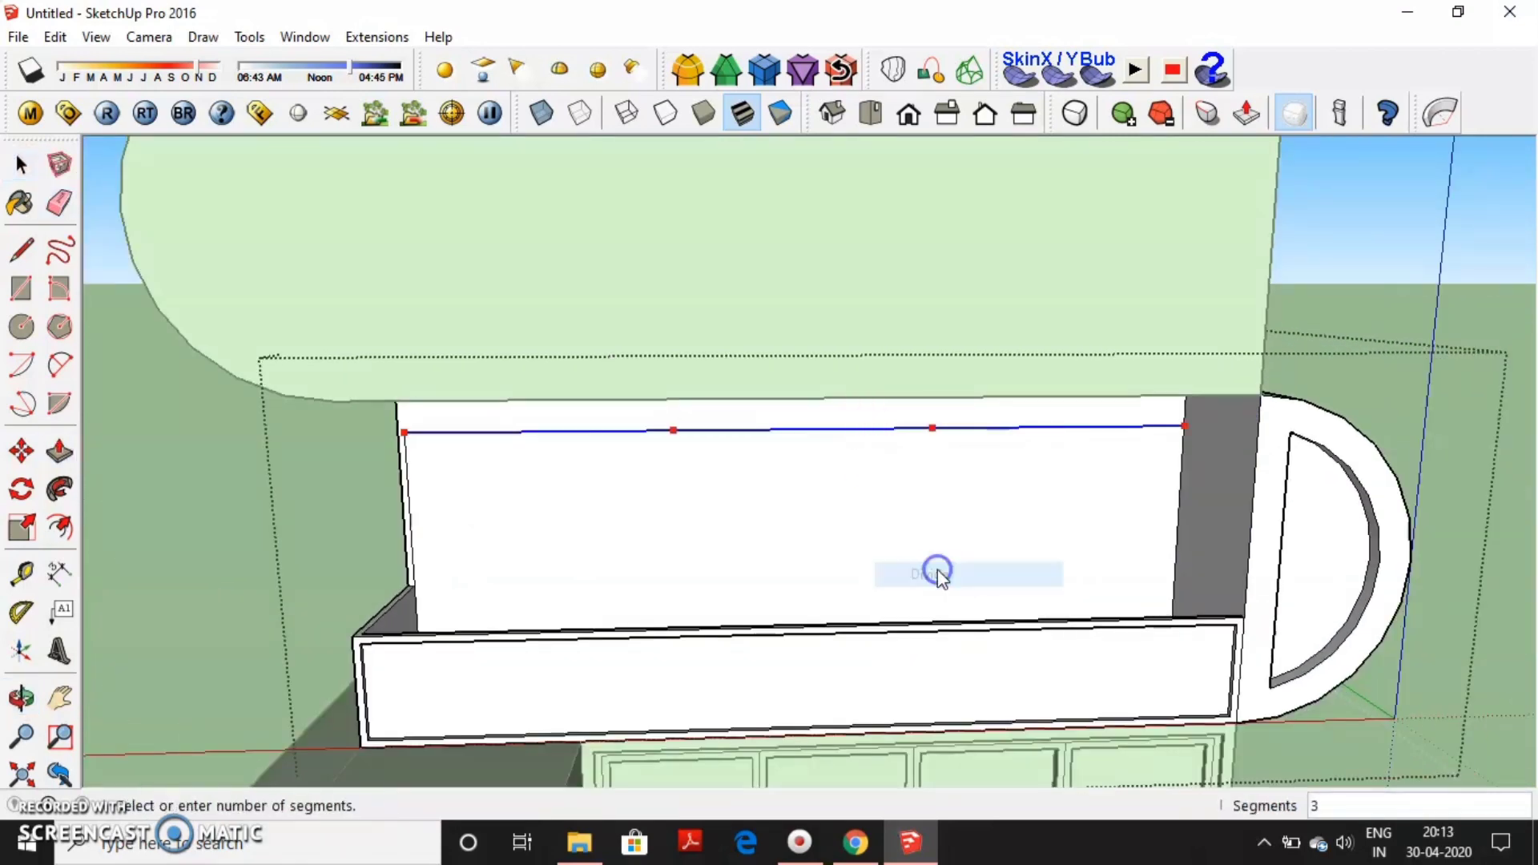
pyautogui.click(1033, 553)
pyautogui.moveTo(1027, 542); pyautogui.dragTo(858, 470, button='middle')
# Offset the back wall face inward by 1 to make a thin border.
pyautogui.press('f')
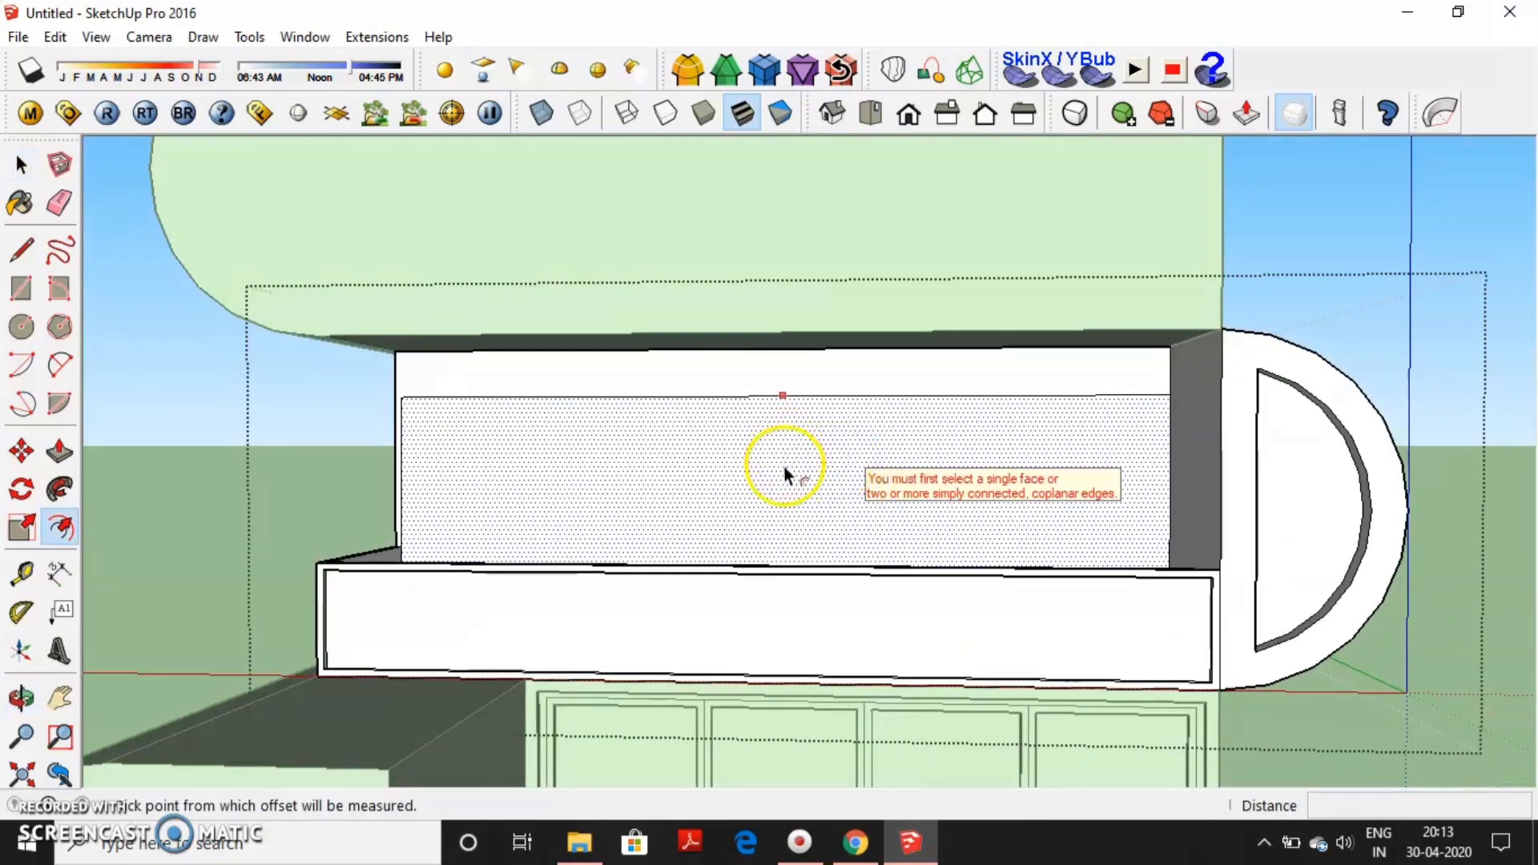
pyautogui.click(786, 469)
pyautogui.write('1')
pyautogui.press('Return')
# Draw the first three vertical dividers from the top division points to the bottom edge.
pyautogui.press('l')
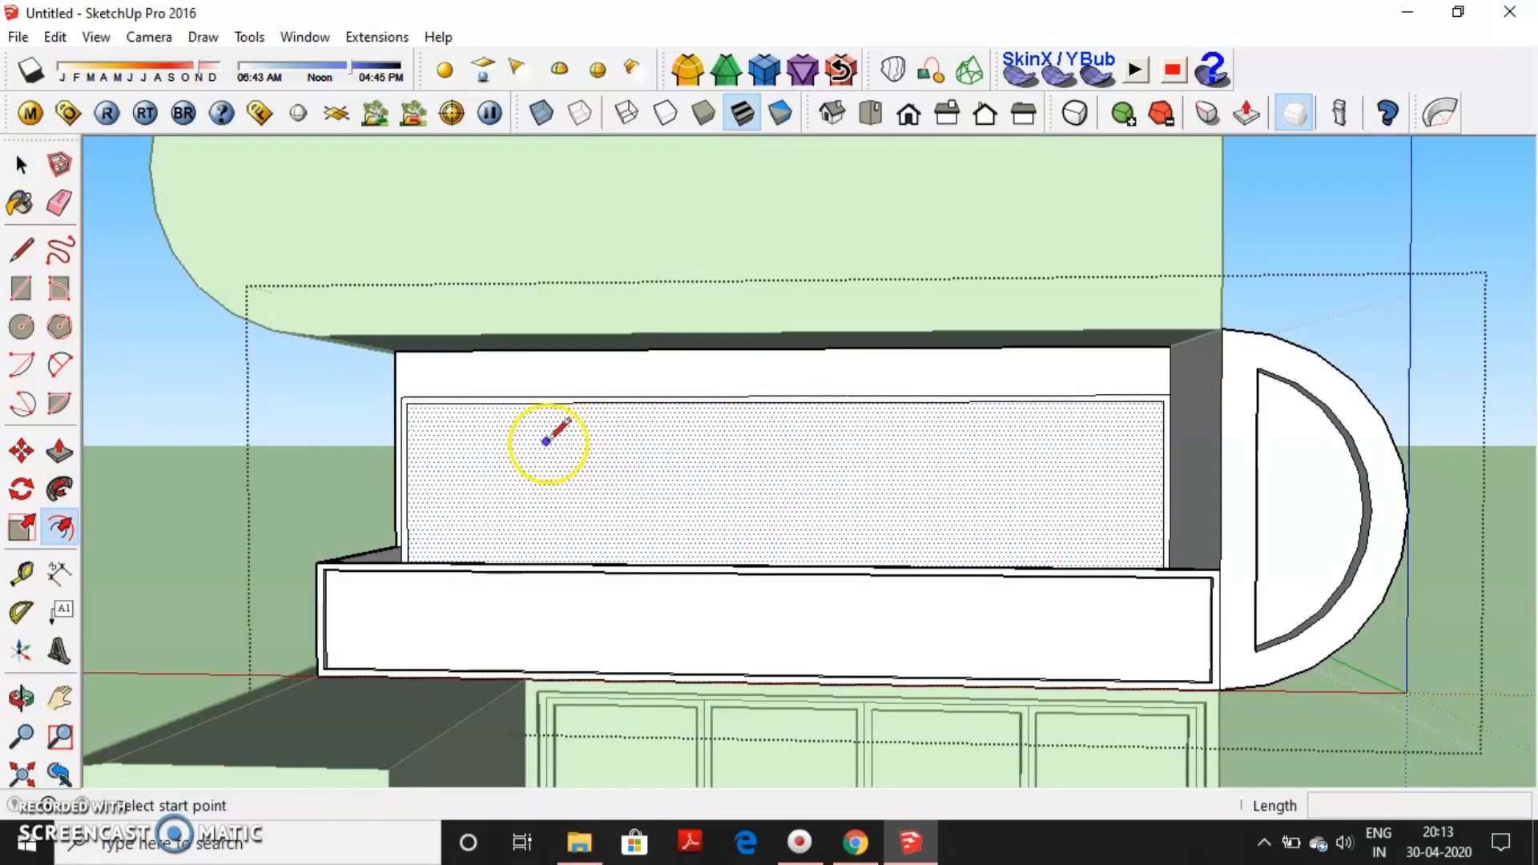
pyautogui.click(548, 400)
pyautogui.moveTo(566, 515); pyautogui.dragTo(584, 591, button='middle')
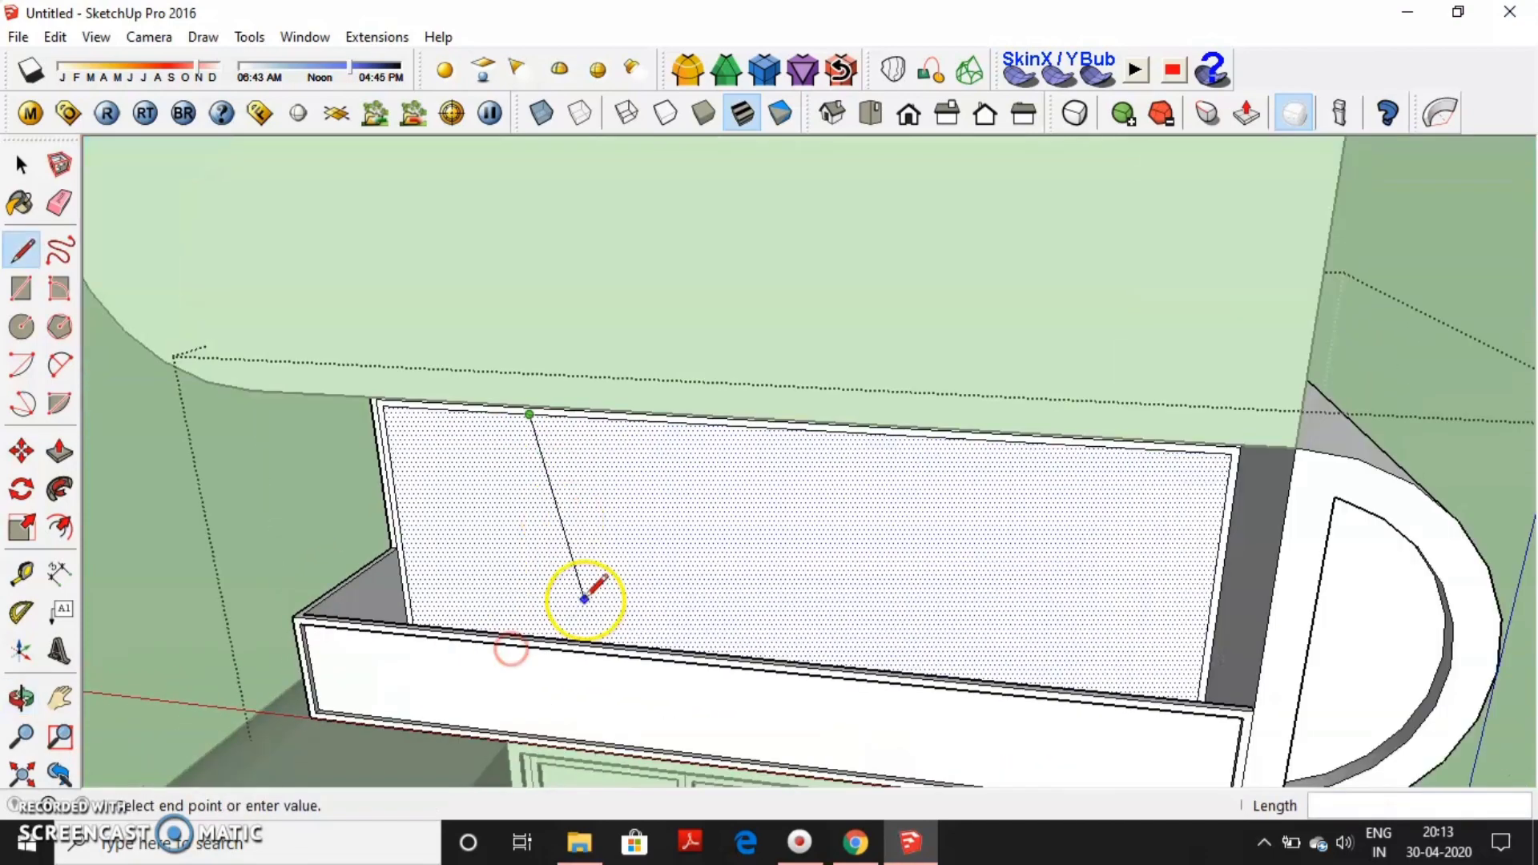
pyautogui.scroll(5, 498, 641)
pyautogui.click(394, 667)
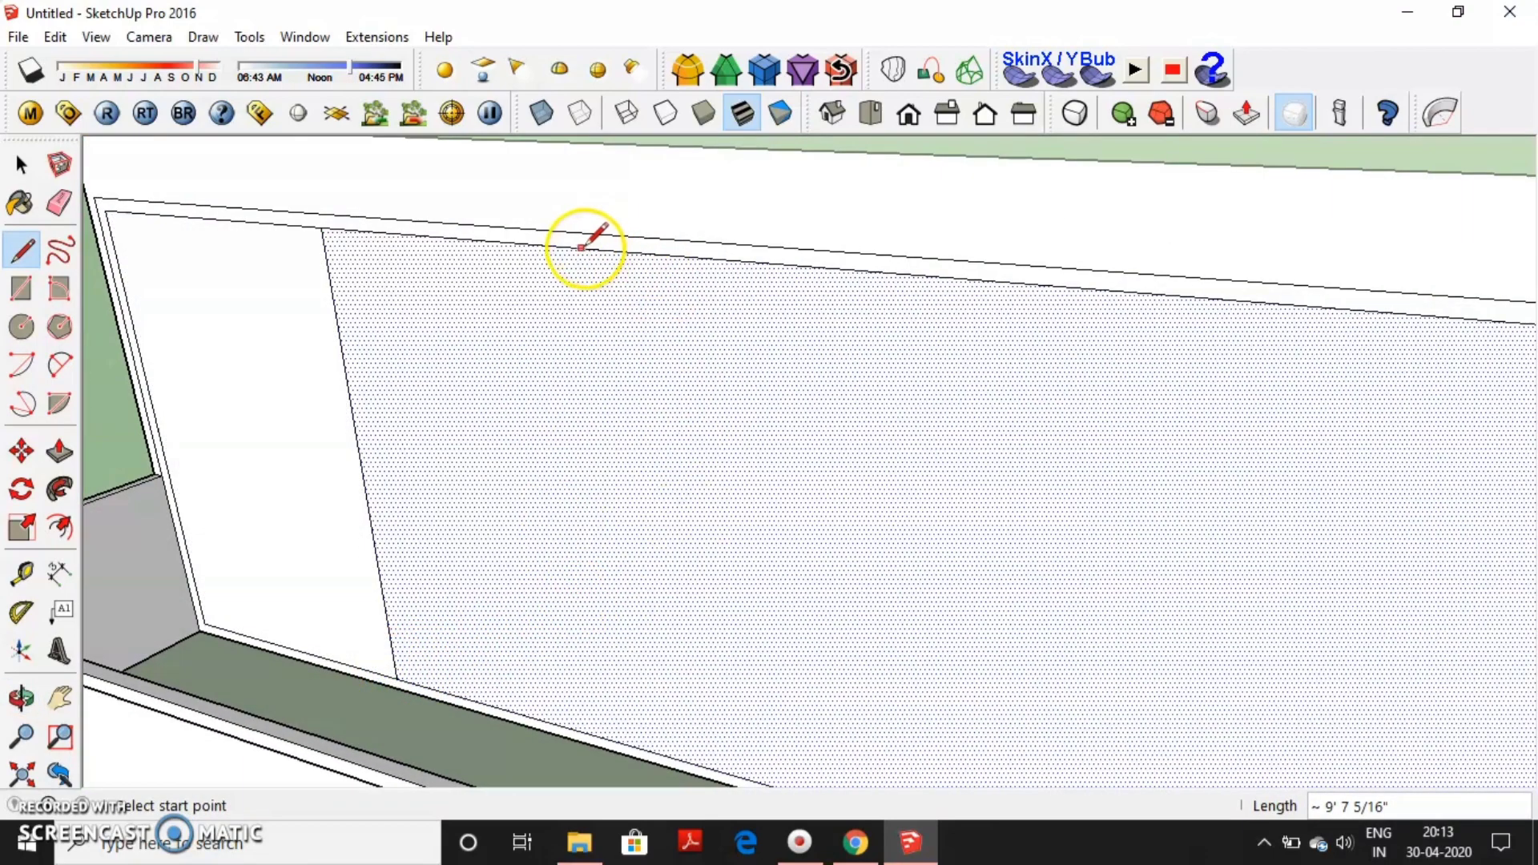
pyautogui.click(640, 730)
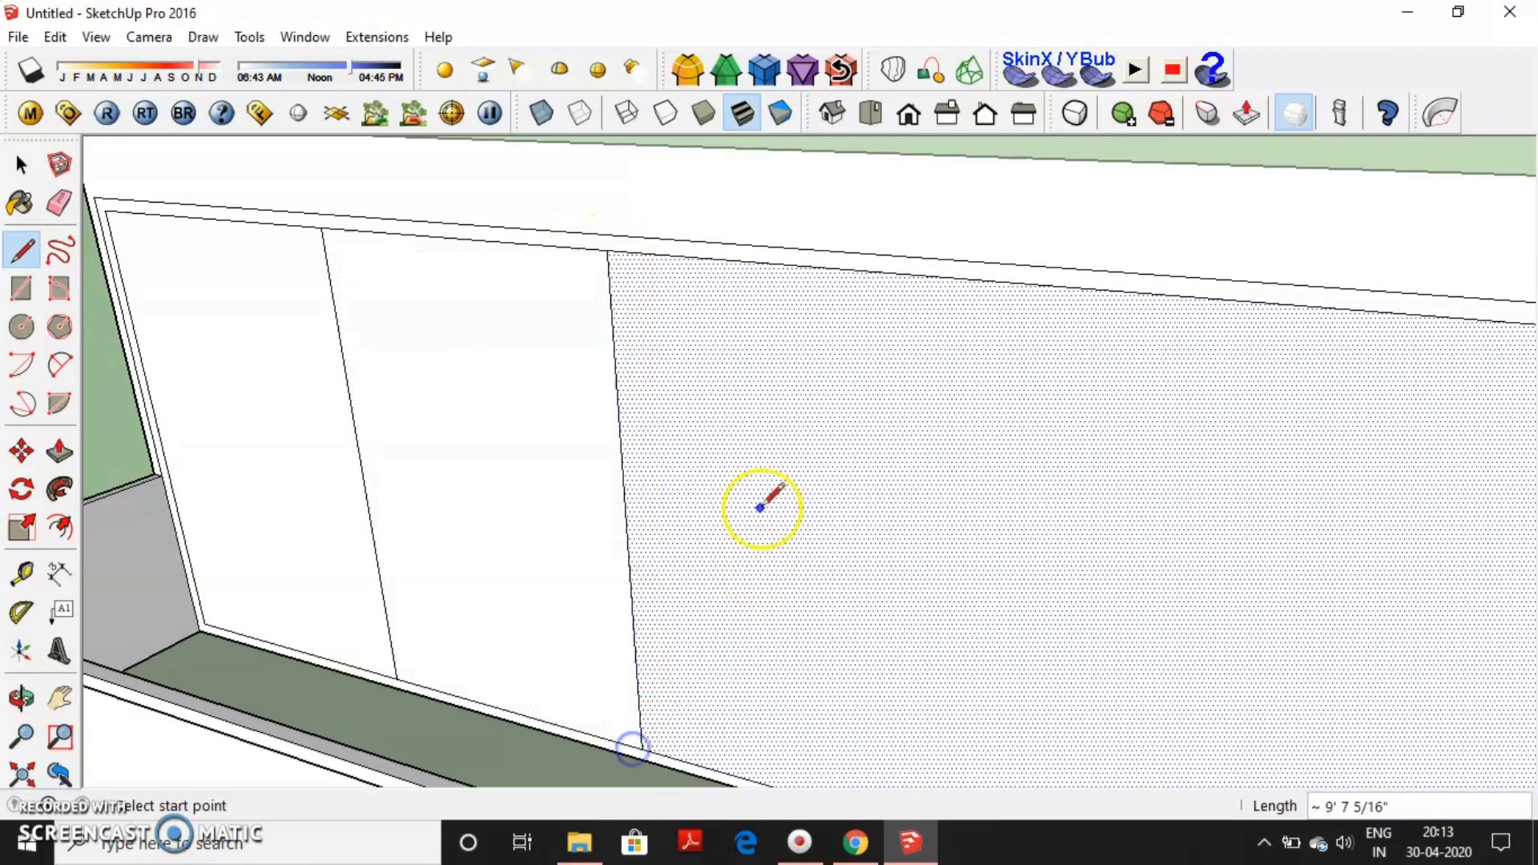
pyautogui.click(986, 280)
pyautogui.scroll(-2, 972, 457)
pyautogui.scroll(-2, 970, 561)
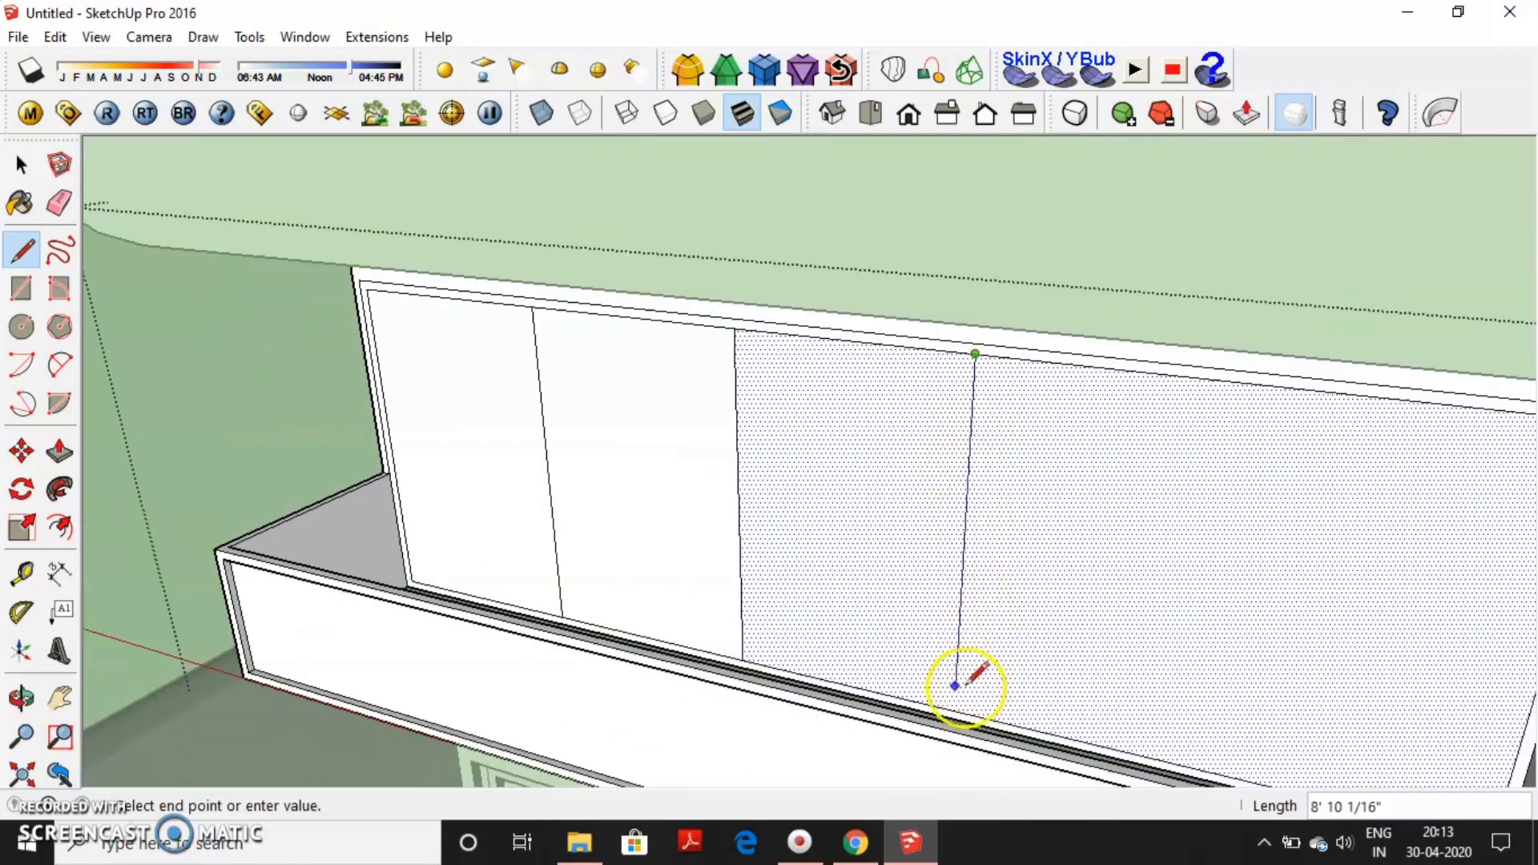
# Draw the remaining vertical dividers to complete the five wall panels.
pyautogui.click(950, 709)
pyautogui.moveTo(1230, 710)
pyautogui.mouseDown(button='middle')
pyautogui.moveTo(1220, 724)
pyautogui.moveTo(1060, 677)
pyautogui.mouseUp(button='middle')
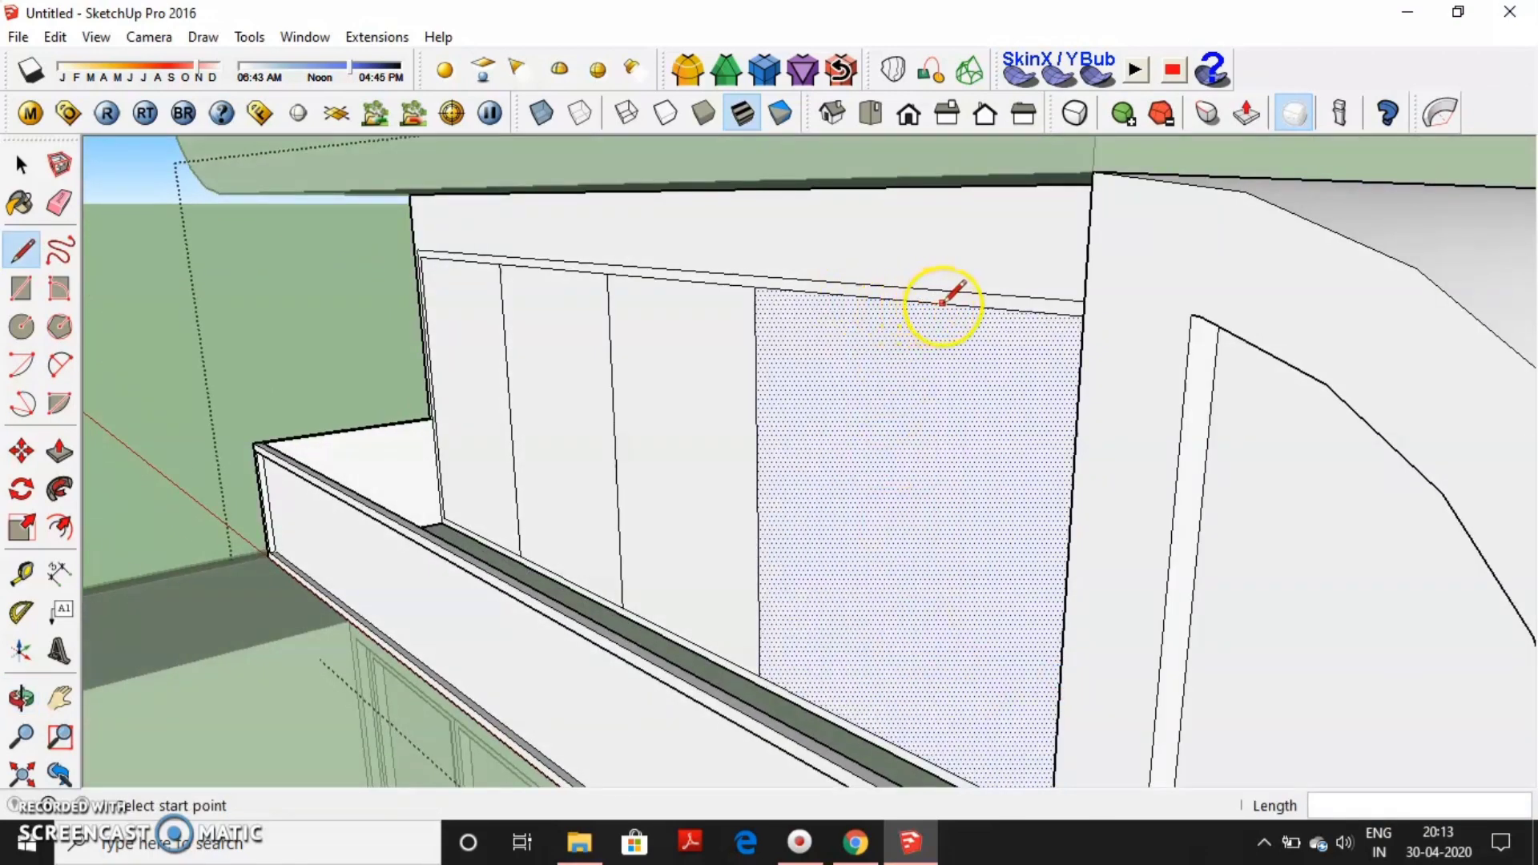
pyautogui.moveTo(943, 303); pyautogui.dragTo(1154, 317, button='middle')
pyautogui.click(1132, 317)
pyautogui.moveTo(1116, 687)
pyautogui.mouseDown(button='middle')
pyautogui.moveTo(1006, 705)
pyautogui.moveTo(1017, 670)
pyautogui.moveTo(1266, 413)
pyautogui.mouseUp(button='middle')
pyautogui.click(689, 749)
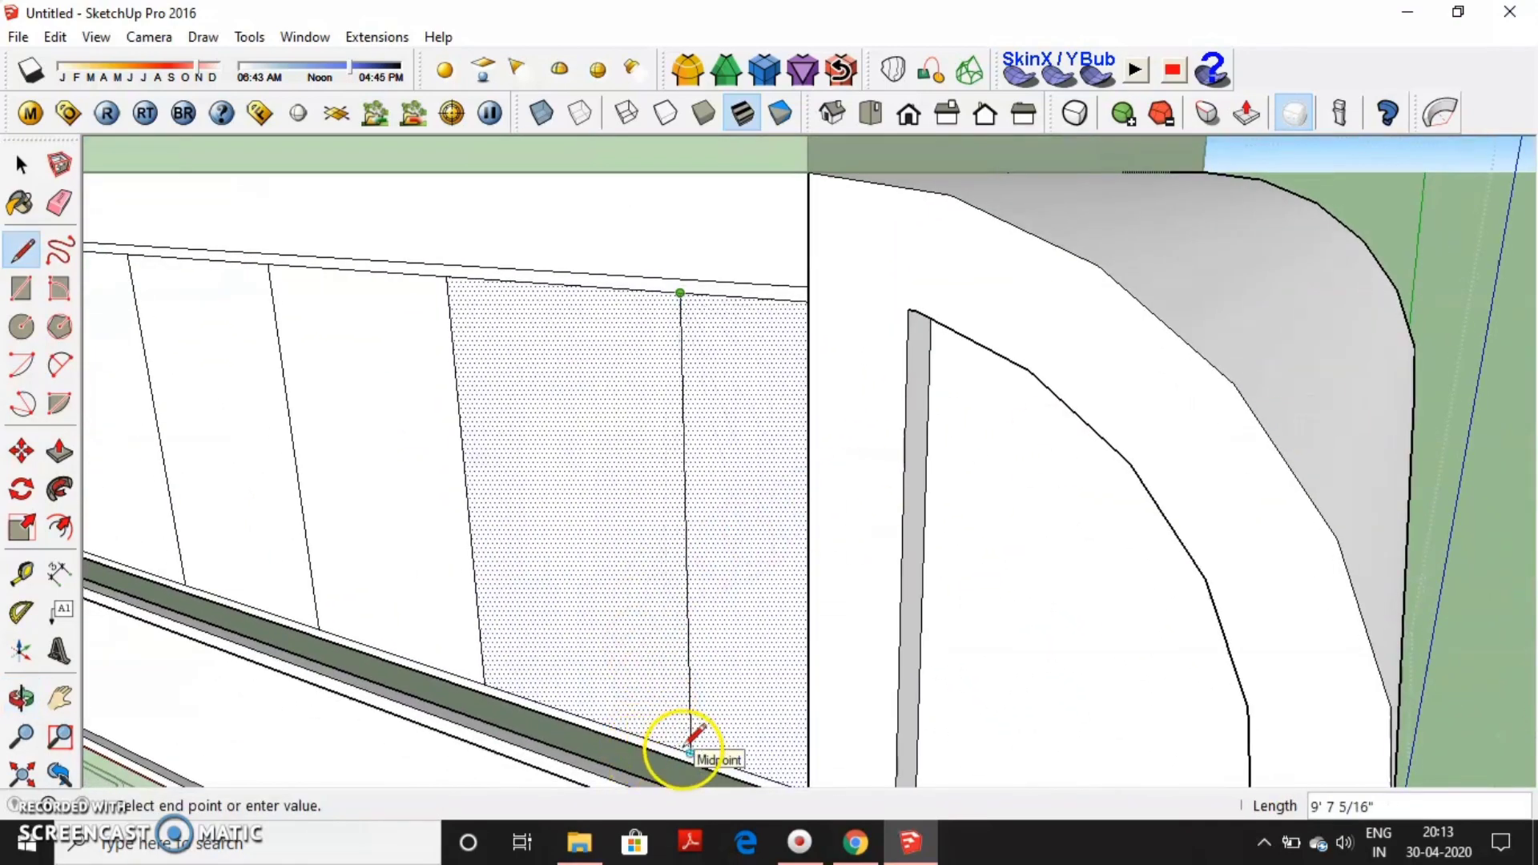
pyautogui.scroll(-5, 694, 753)
pyautogui.moveTo(868, 618)
pyautogui.mouseDown(button='middle')
pyautogui.moveTo(714, 518)
pyautogui.moveTo(921, 453)
pyautogui.mouseUp(button='middle')
# Give the right and middle-right panels a thin inner frame border.
pyautogui.press('f')
pyautogui.doubleClick(1051, 509)
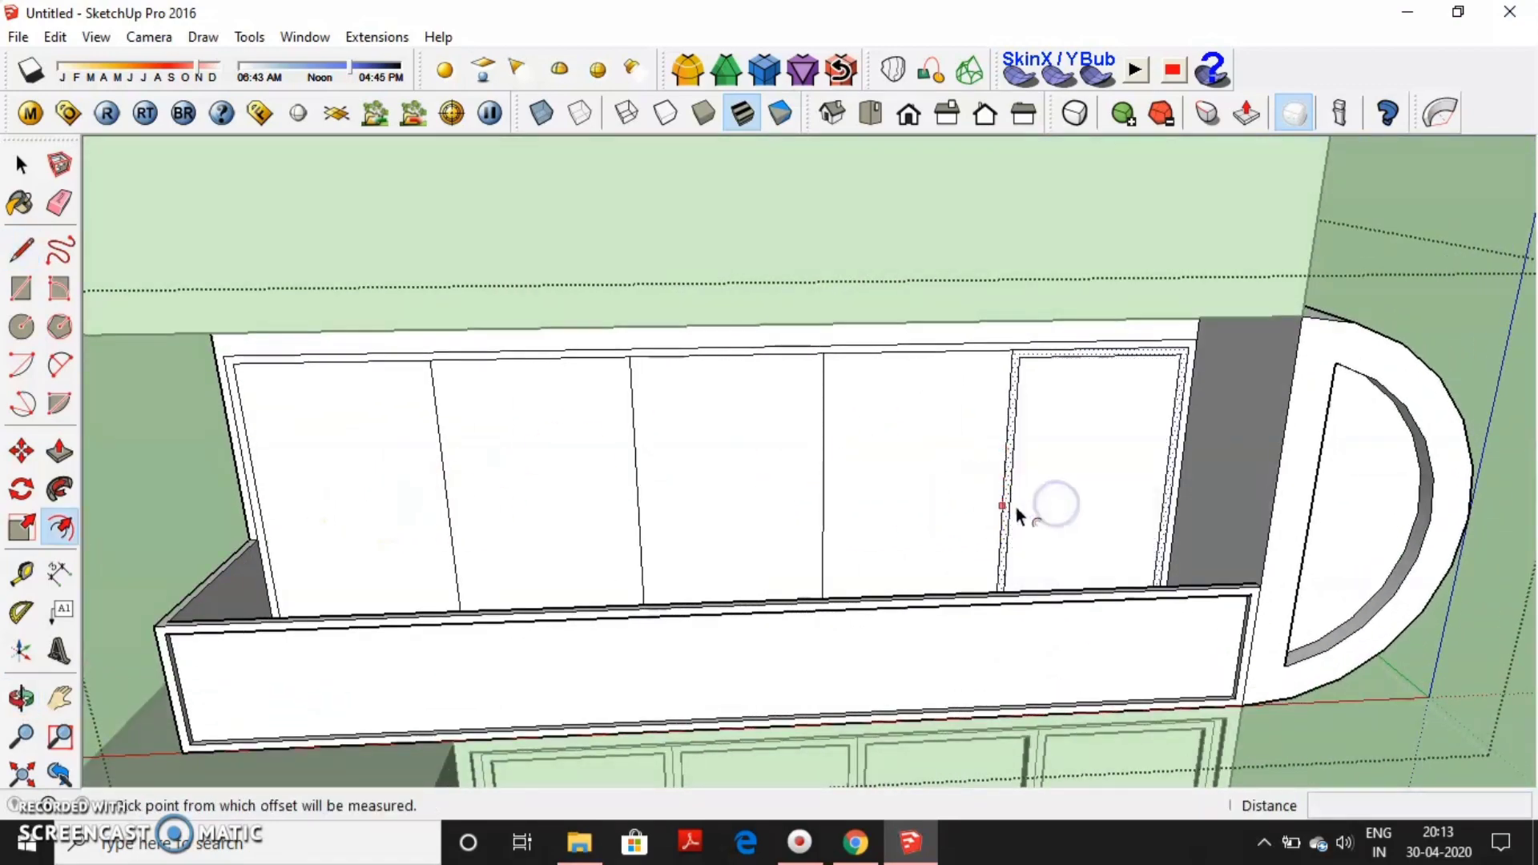
pyautogui.press('space')
pyautogui.press('f')
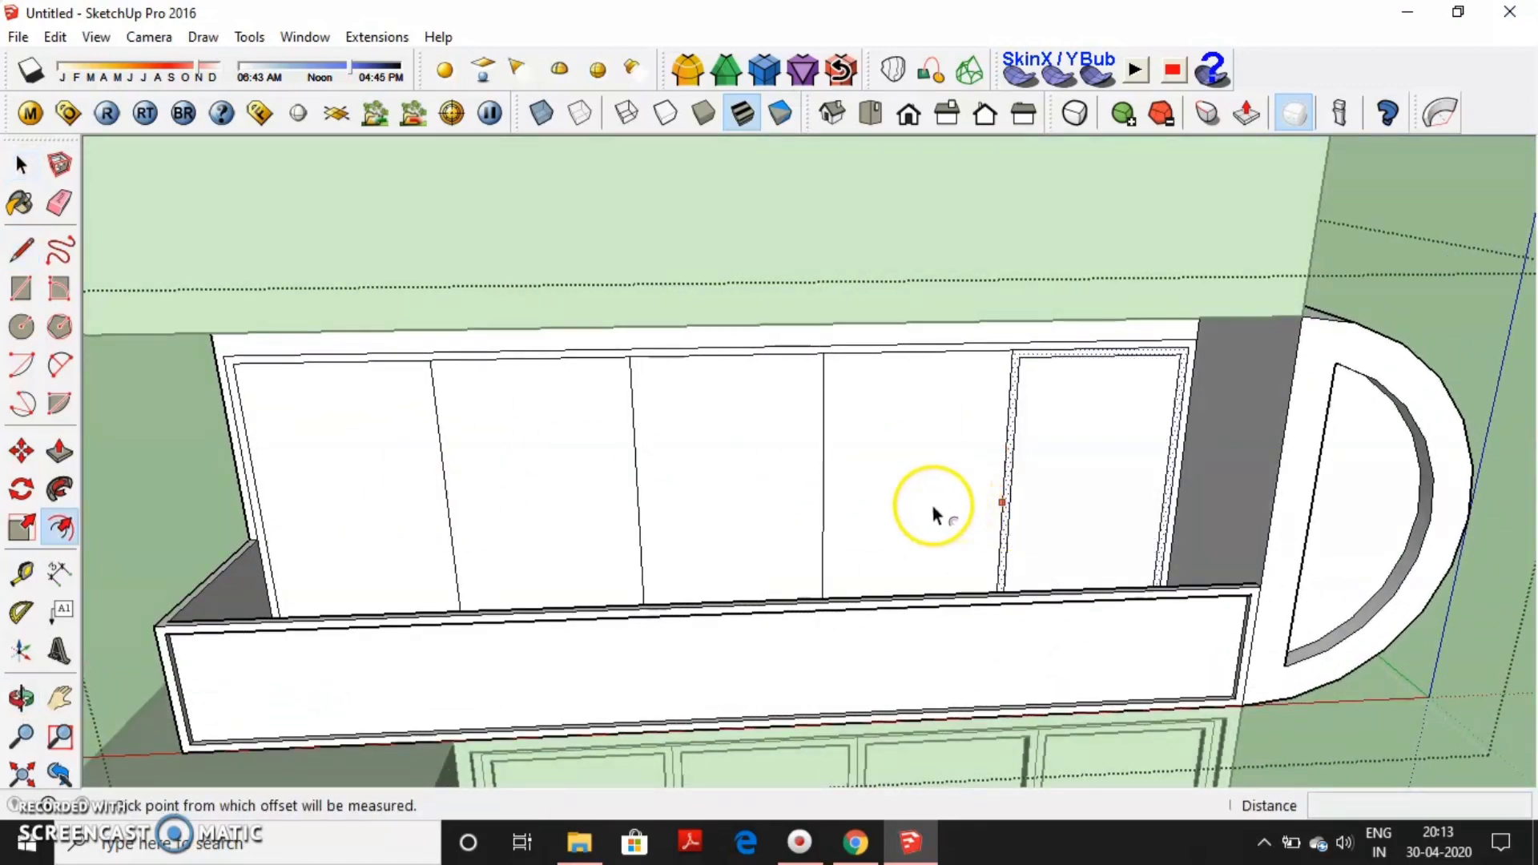
pyautogui.press('space')
pyautogui.click(872, 504)
pyautogui.press('f')
pyautogui.doubleClick(872, 509)
pyautogui.press('space')
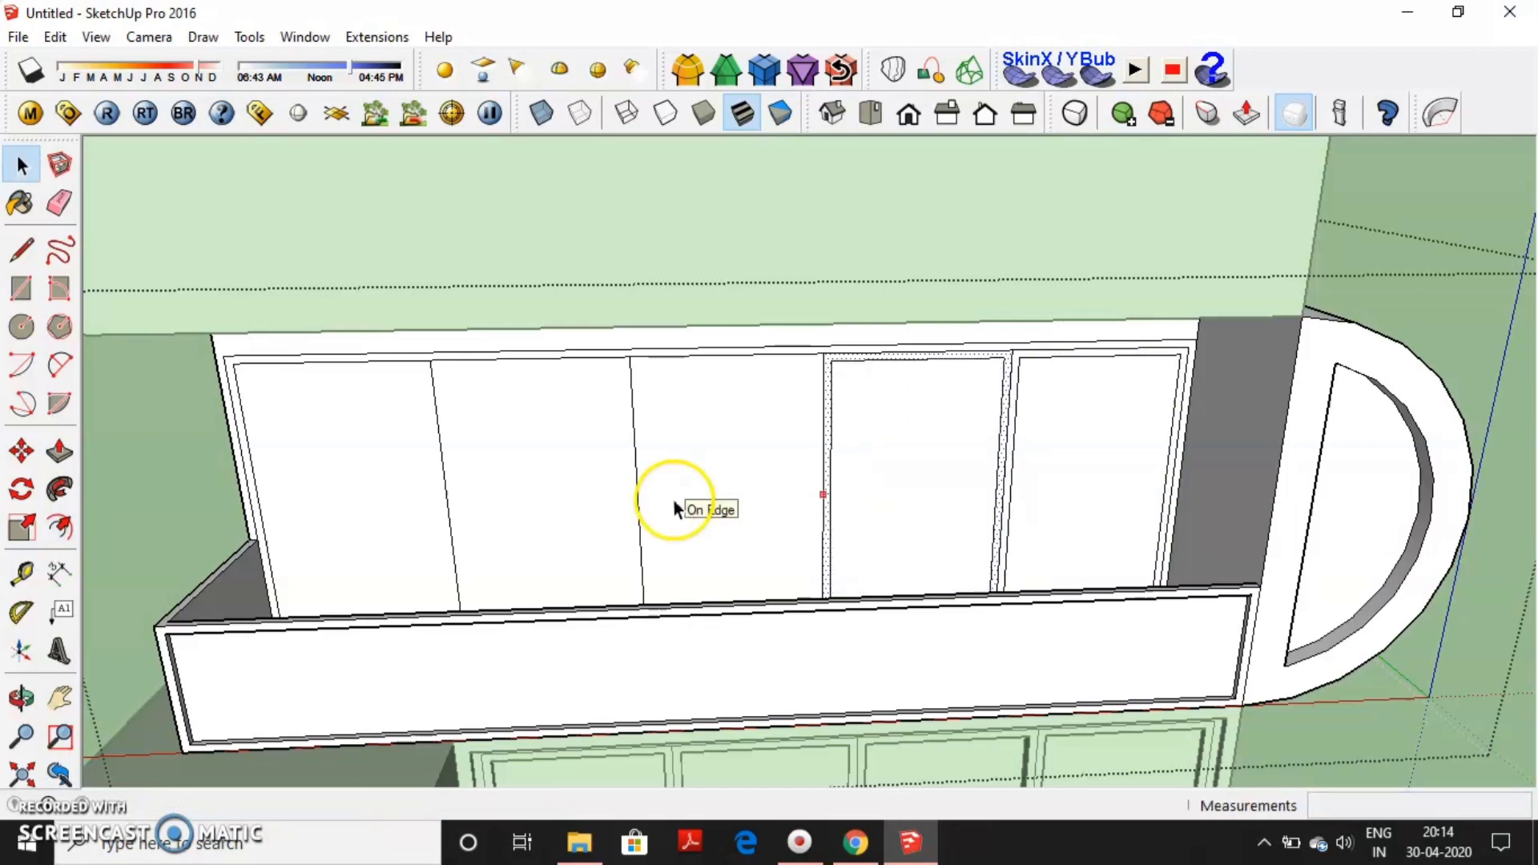
# Repeat the inner frame border on the middle, second and left panels.
pyautogui.click(705, 437)
pyautogui.press('f')
pyautogui.doubleClick(657, 444)
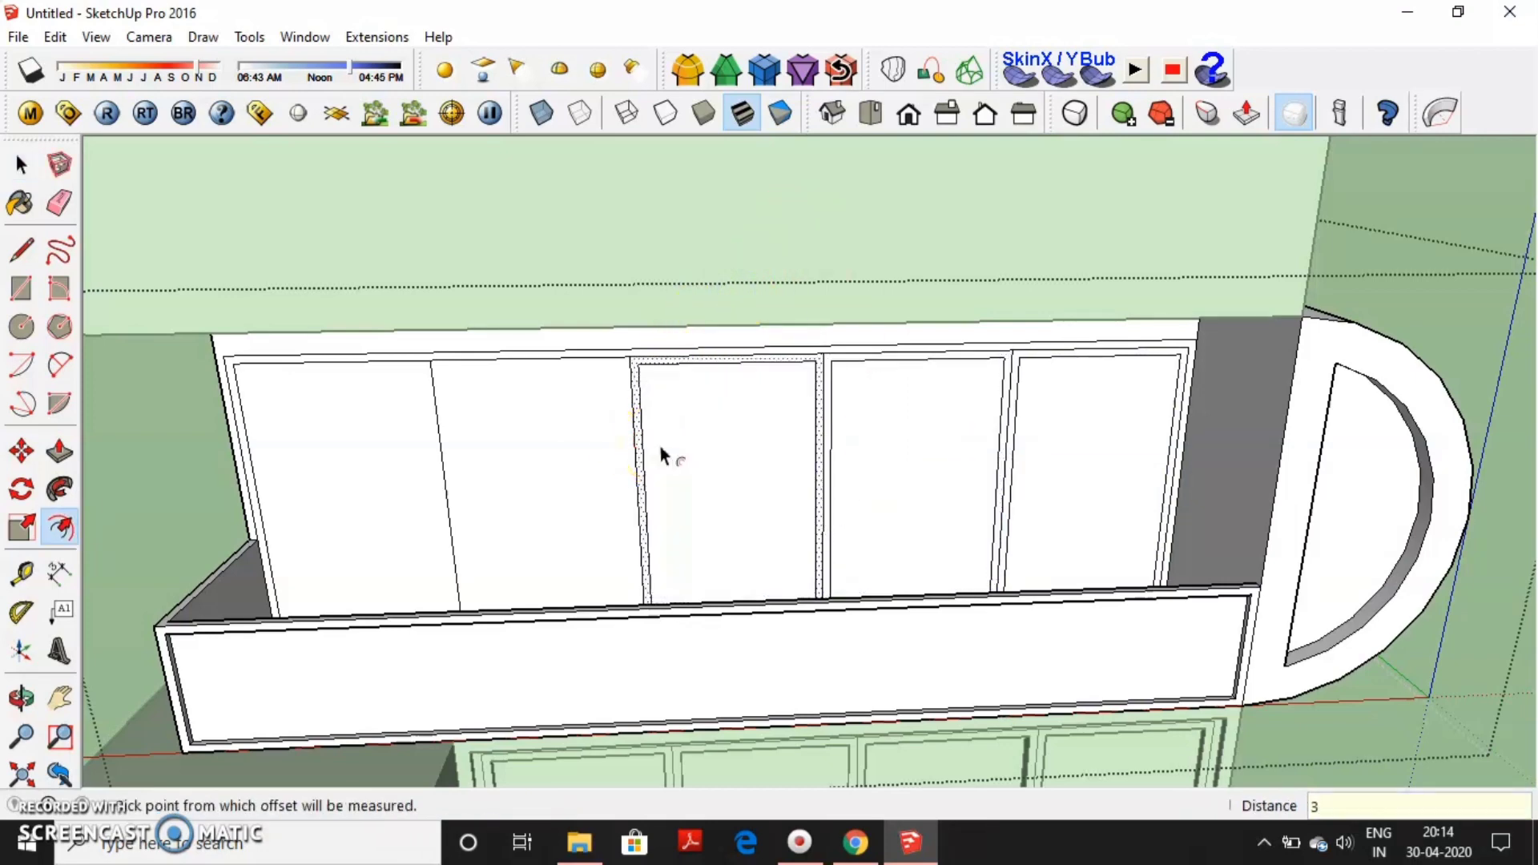
pyautogui.doubleClick(537, 446)
pyautogui.doubleClick(380, 431)
pyautogui.press('p')
pyautogui.click(357, 441)
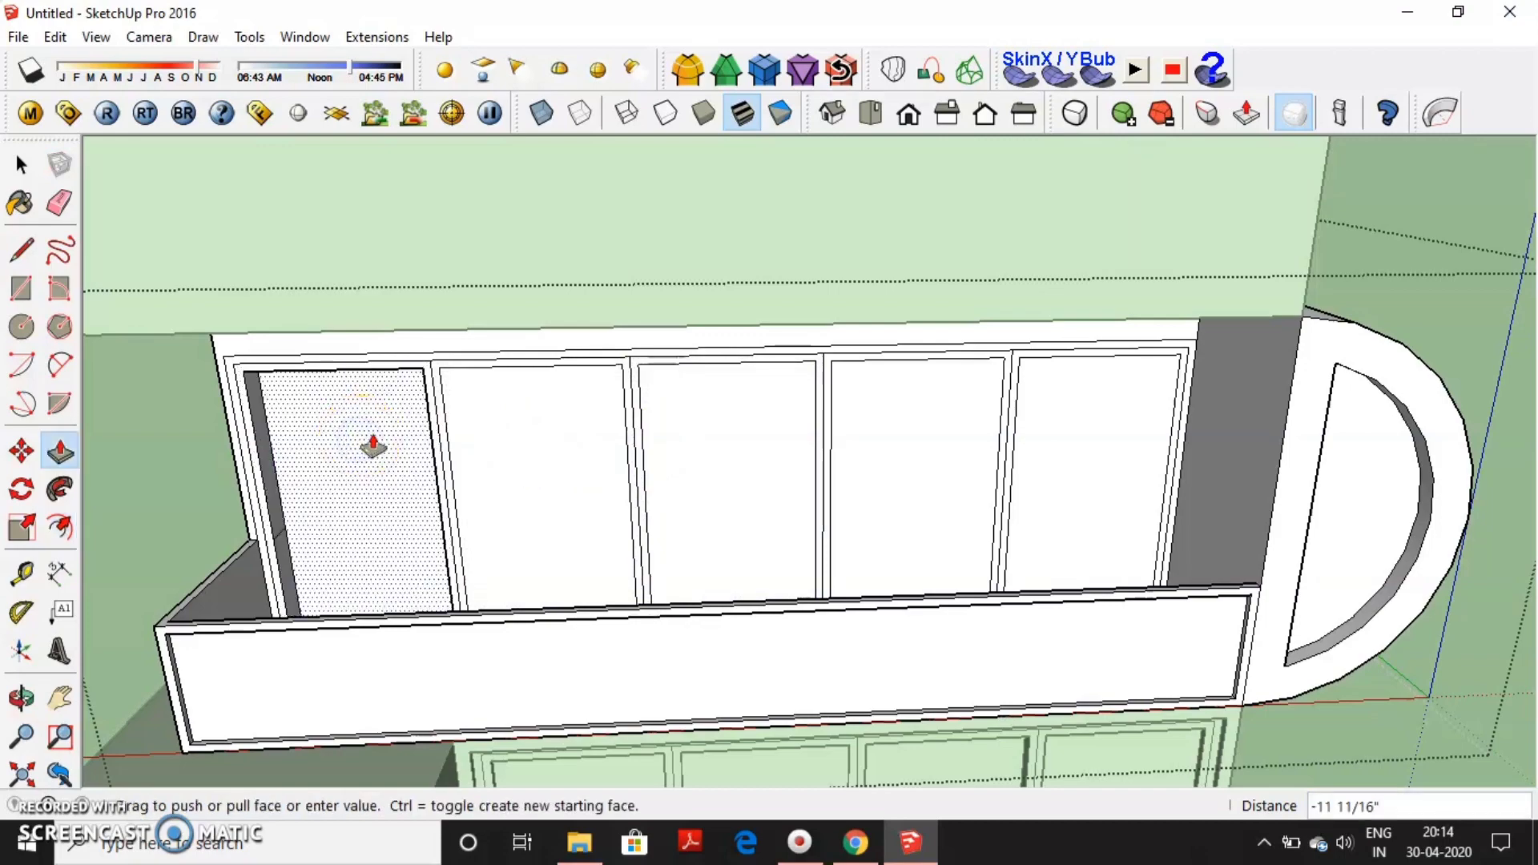
pyautogui.press('Escape')
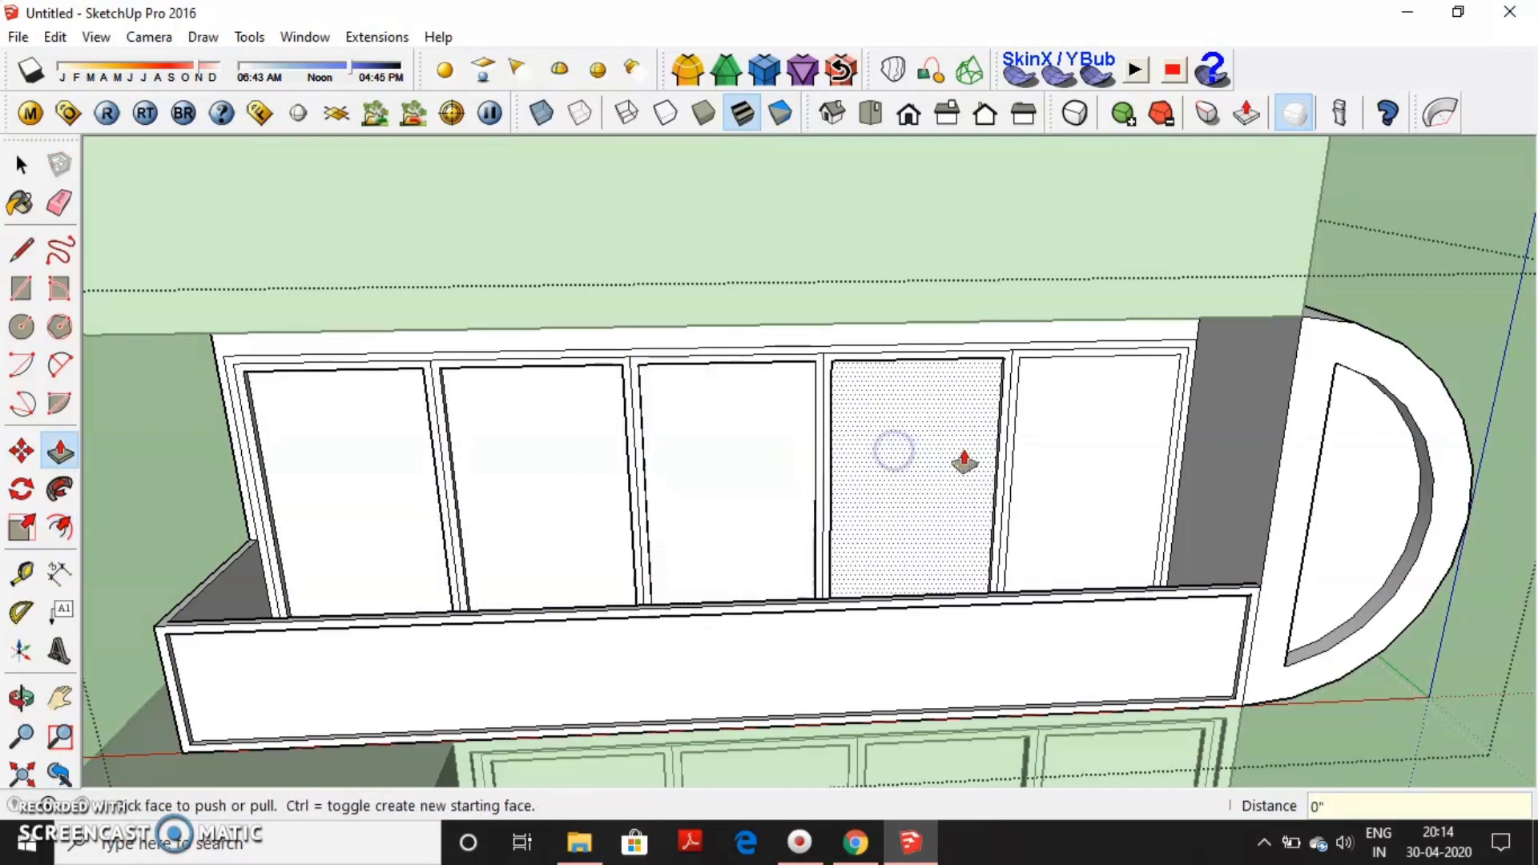
# Orbit around the house to view it from the front-left.
pyautogui.moveTo(1068, 450); pyautogui.dragTo(1226, 355, button='middle')
pyautogui.moveTo(1226, 355); pyautogui.dragTo(831, 333)
pyautogui.scroll(-3, 927, 395)
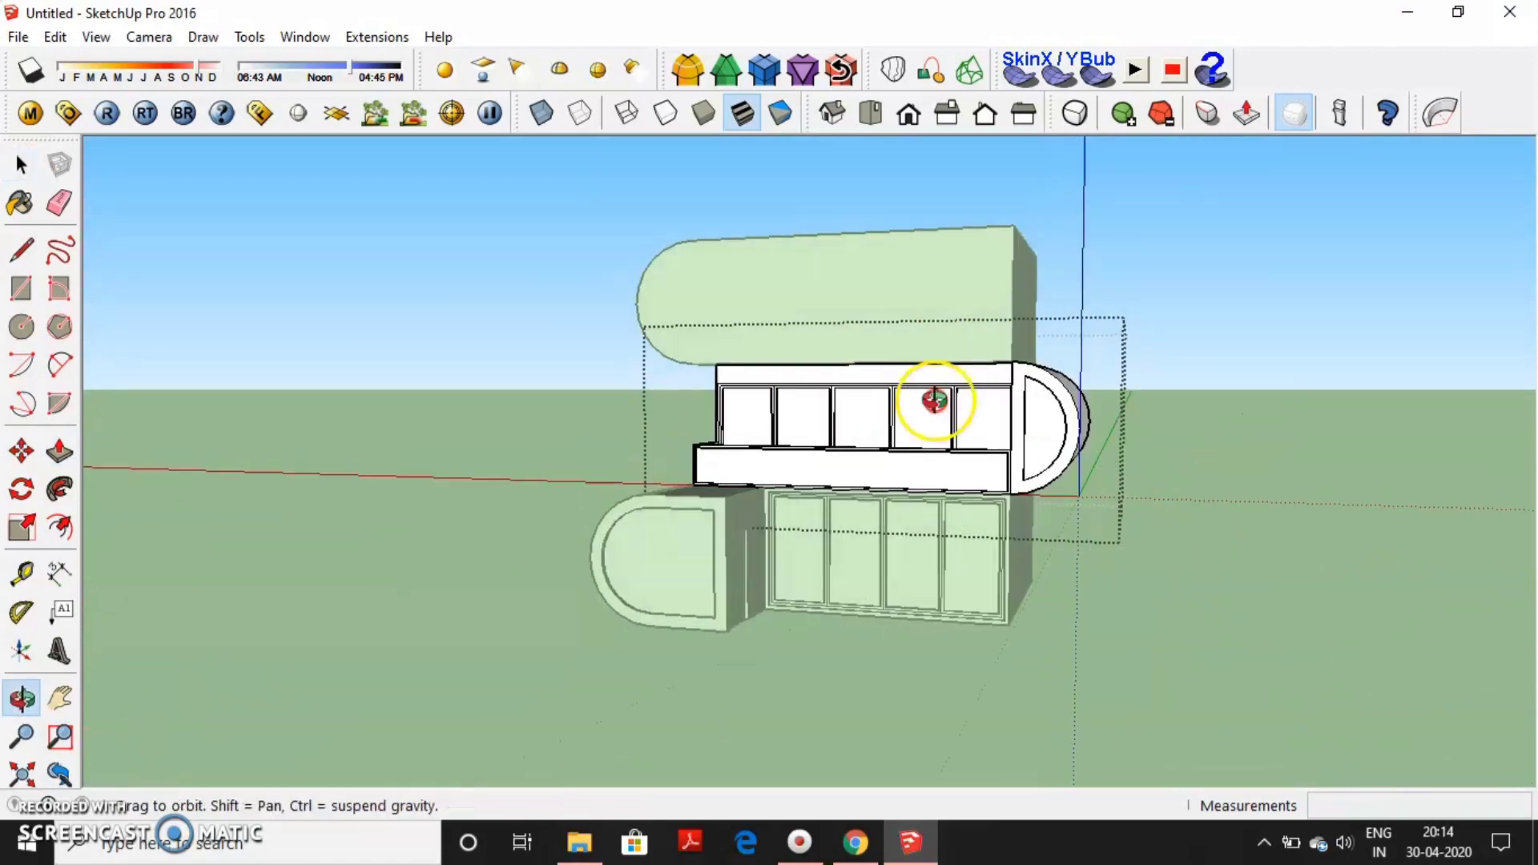
pyautogui.moveTo(927, 395); pyautogui.dragTo(1209, 419)
pyautogui.scroll(4, 808, 439)
pyautogui.moveTo(808, 439)
pyautogui.mouseDown()
pyautogui.moveTo(769, 364)
pyautogui.moveTo(728, 416)
pyautogui.moveTo(992, 407)
pyautogui.moveTo(539, 429)
pyautogui.moveTo(357, 412)
pyautogui.moveTo(532, 412)
pyautogui.moveTo(665, 442)
pyautogui.mouseUp()
# Leave the balcony group and open the top slab group for editing.
pyautogui.press('space')
pyautogui.click(717, 268)
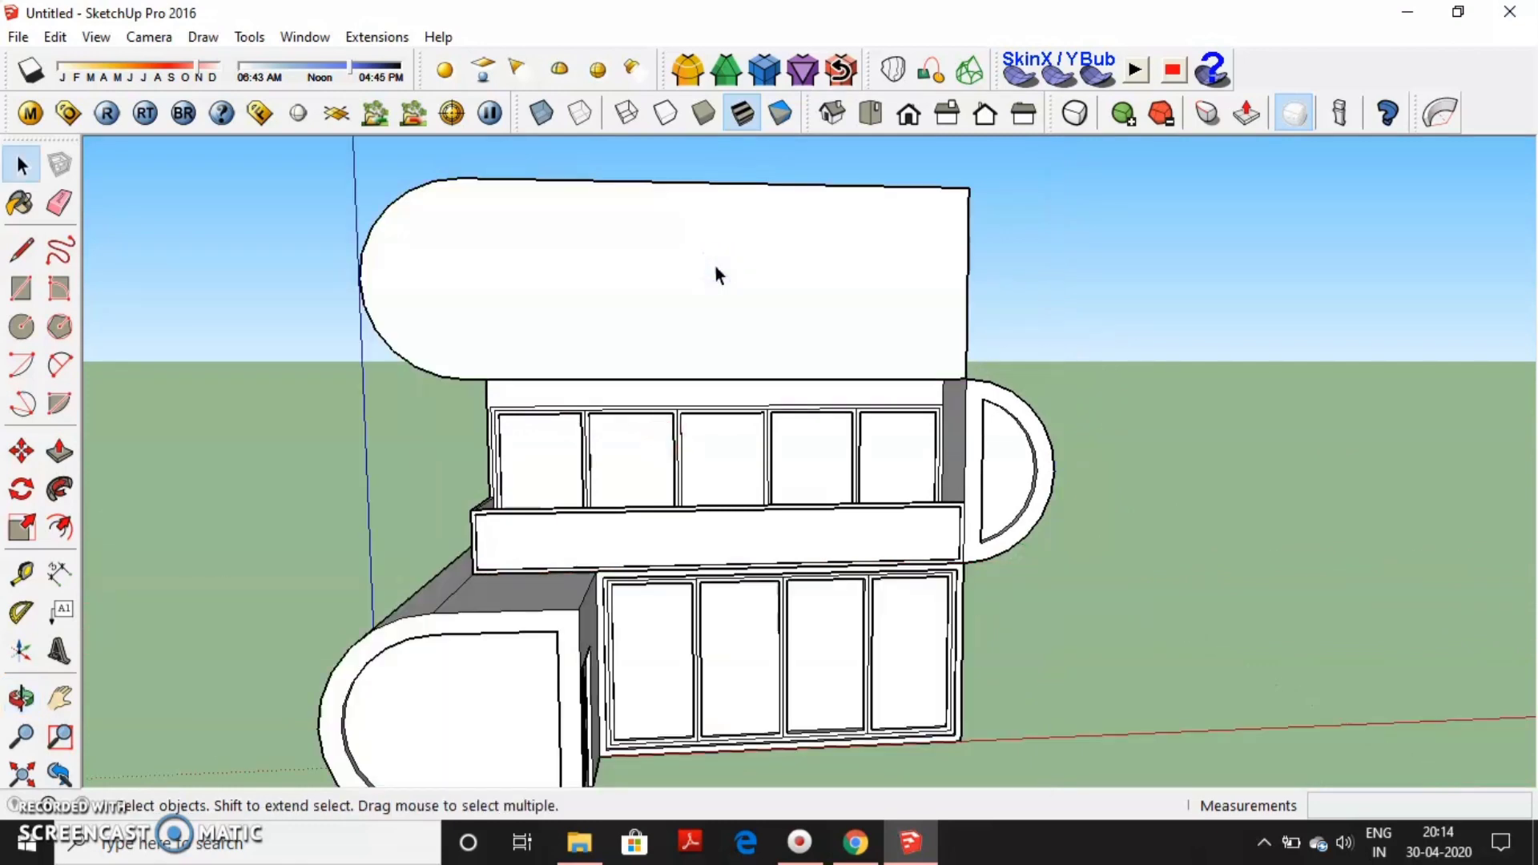
pyautogui.doubleClick(714, 266)
pyautogui.moveTo(714, 265); pyautogui.dragTo(694, 395, button='middle')
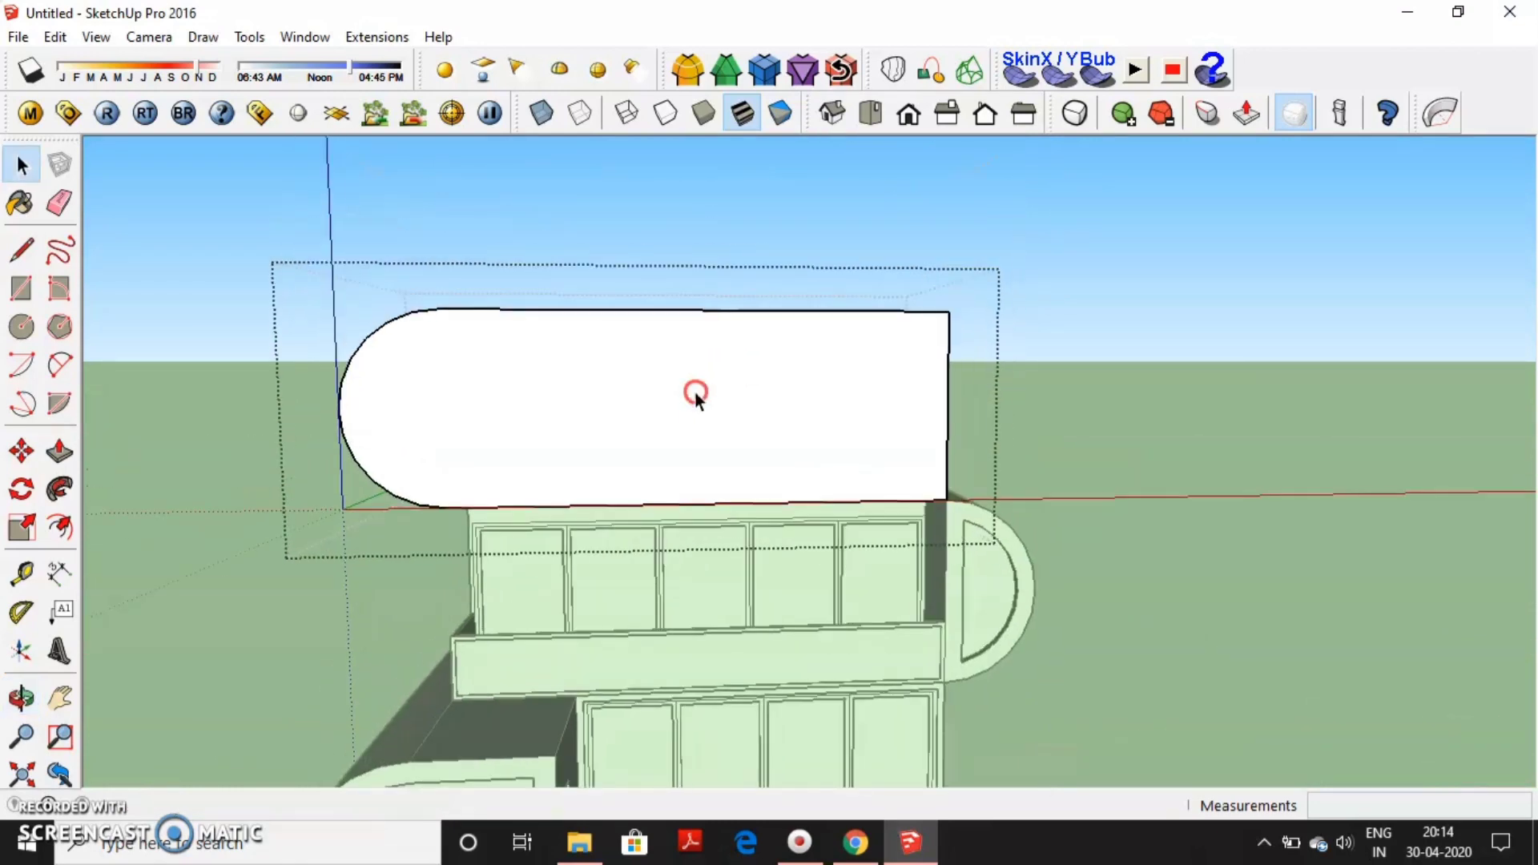
# Draw a vertical and a horizontal split line across the top slab.
pyautogui.press('l')
pyautogui.click(744, 309)
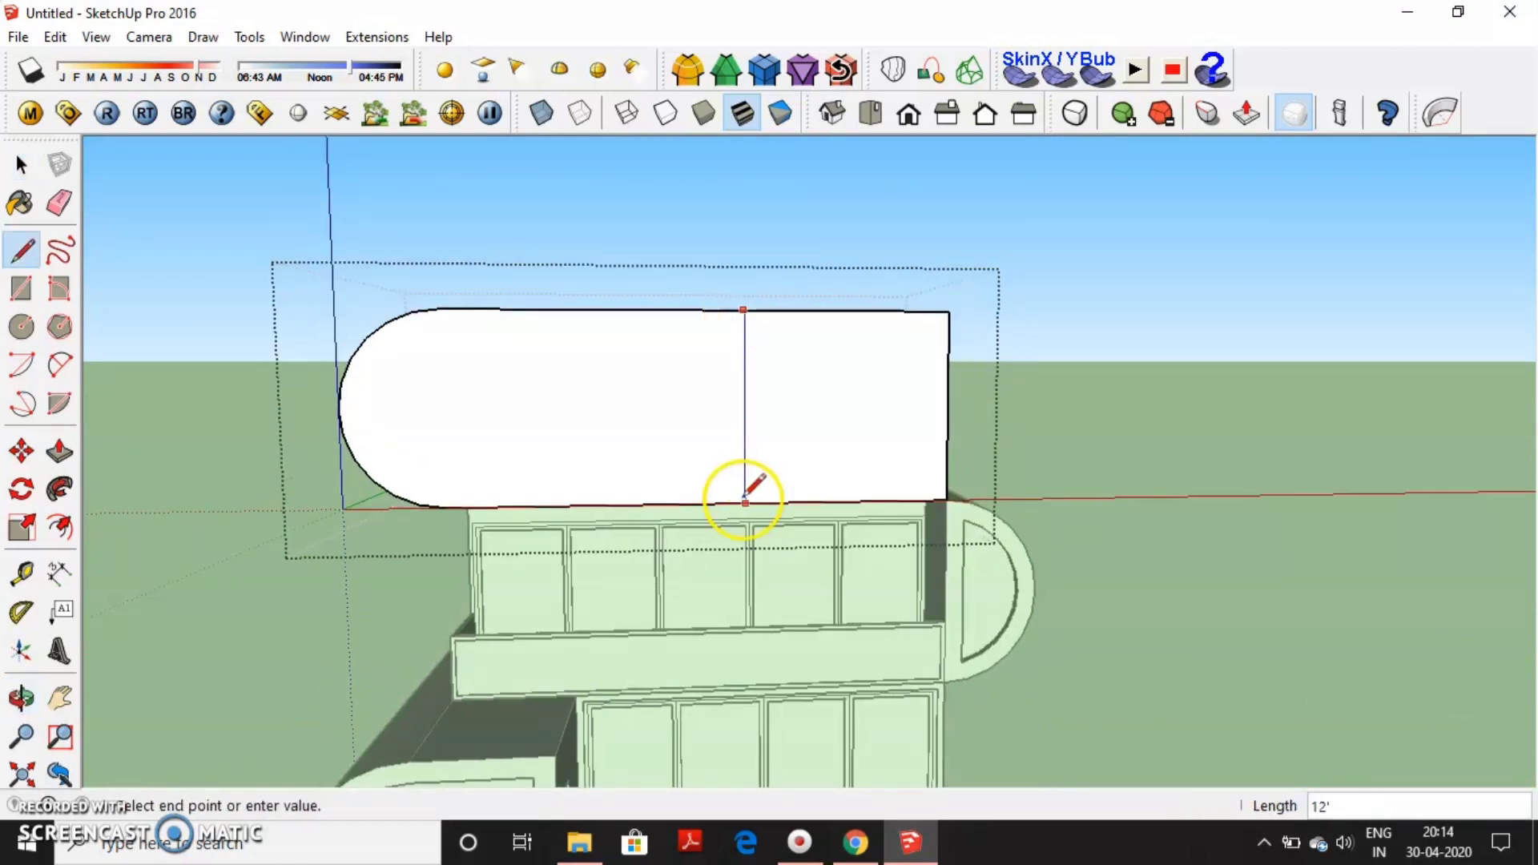
pyautogui.press('Escape')
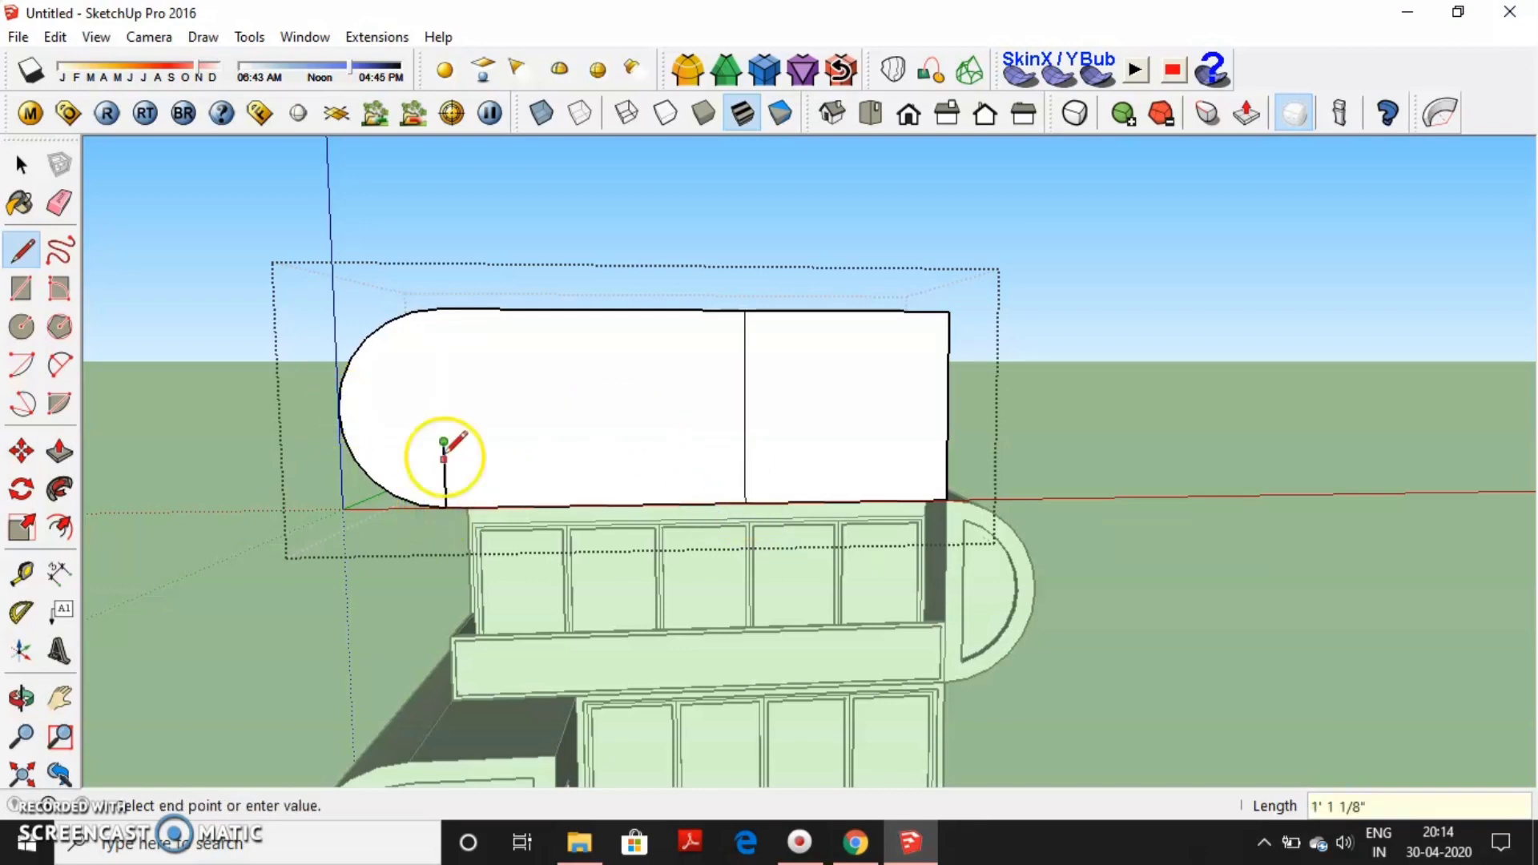
pyautogui.click(343, 443)
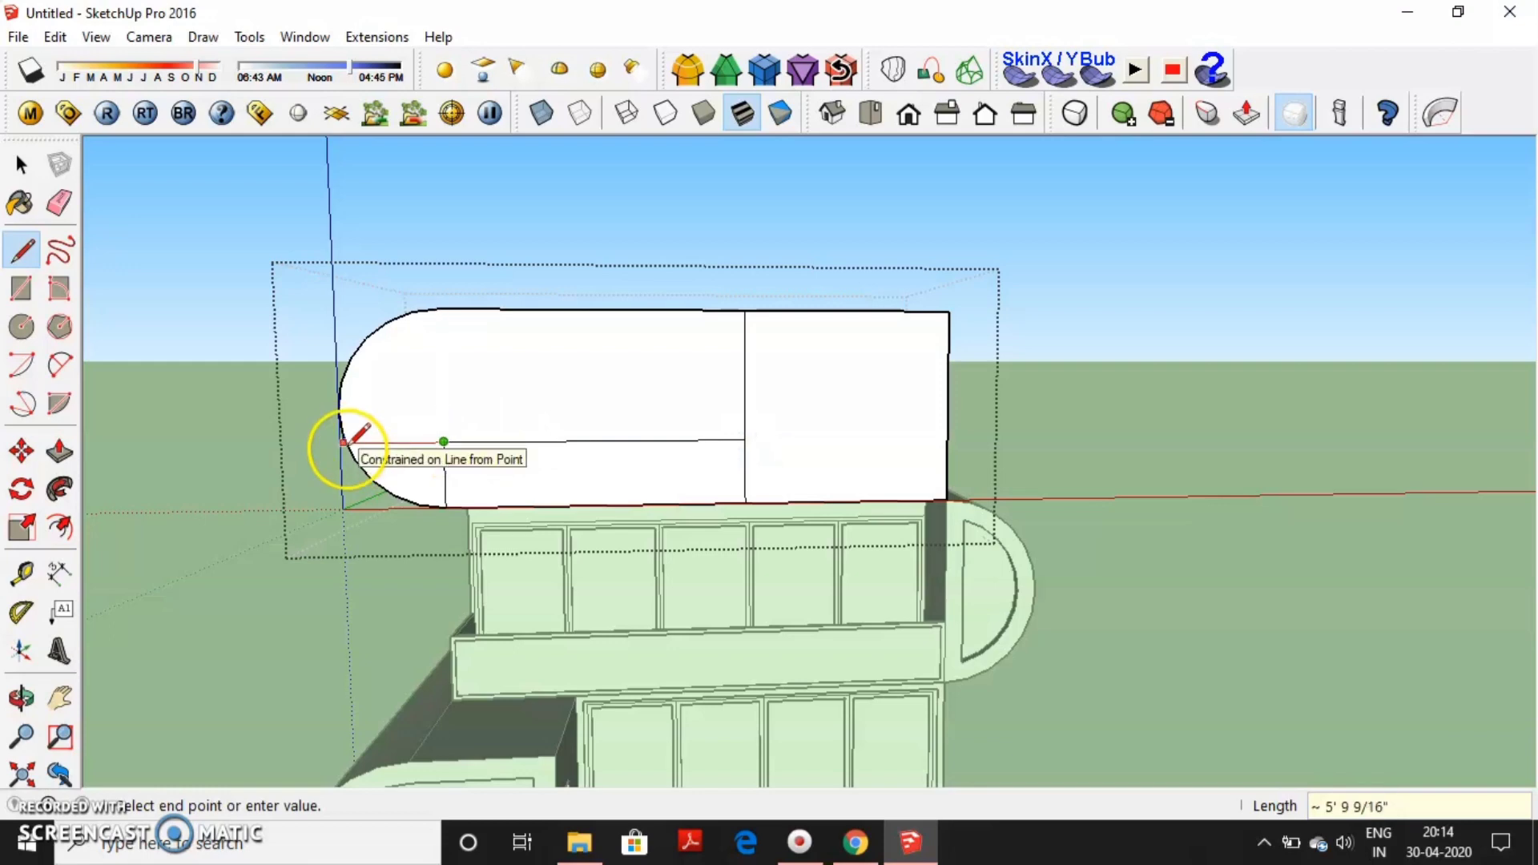
pyautogui.press('e')
pyautogui.press('space')
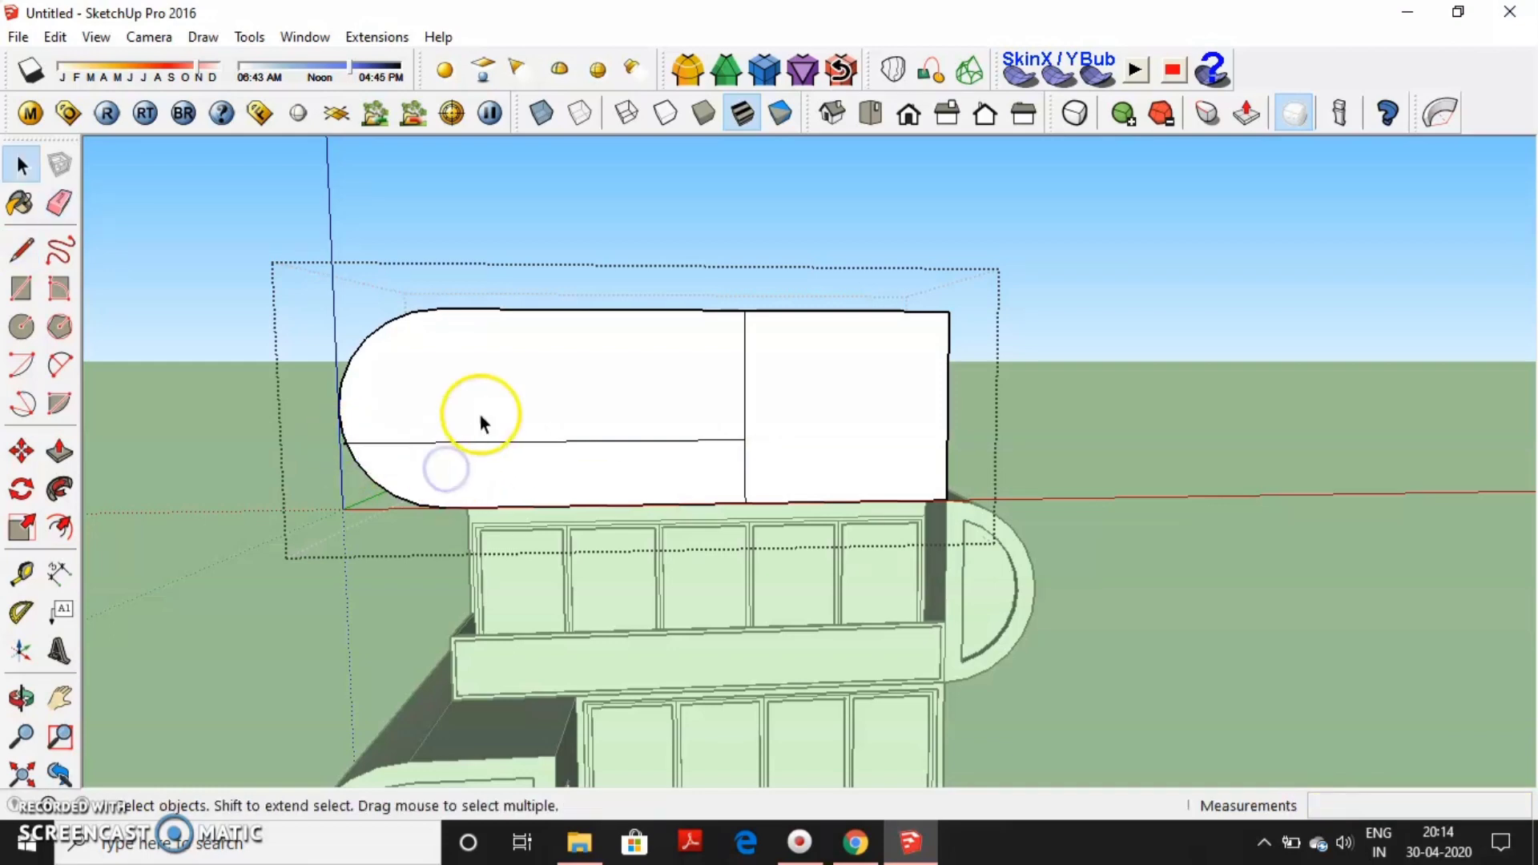
# Push the left part of the top slab down below the right block.
pyautogui.press('p')
pyautogui.click(591, 429)
pyautogui.moveTo(481, 384)
pyautogui.mouseDown(button='middle')
pyautogui.moveTo(657, 423)
pyautogui.moveTo(628, 454)
pyautogui.moveTo(585, 440)
pyautogui.mouseUp(button='middle')
pyautogui.press('f')
pyautogui.click(572, 463)
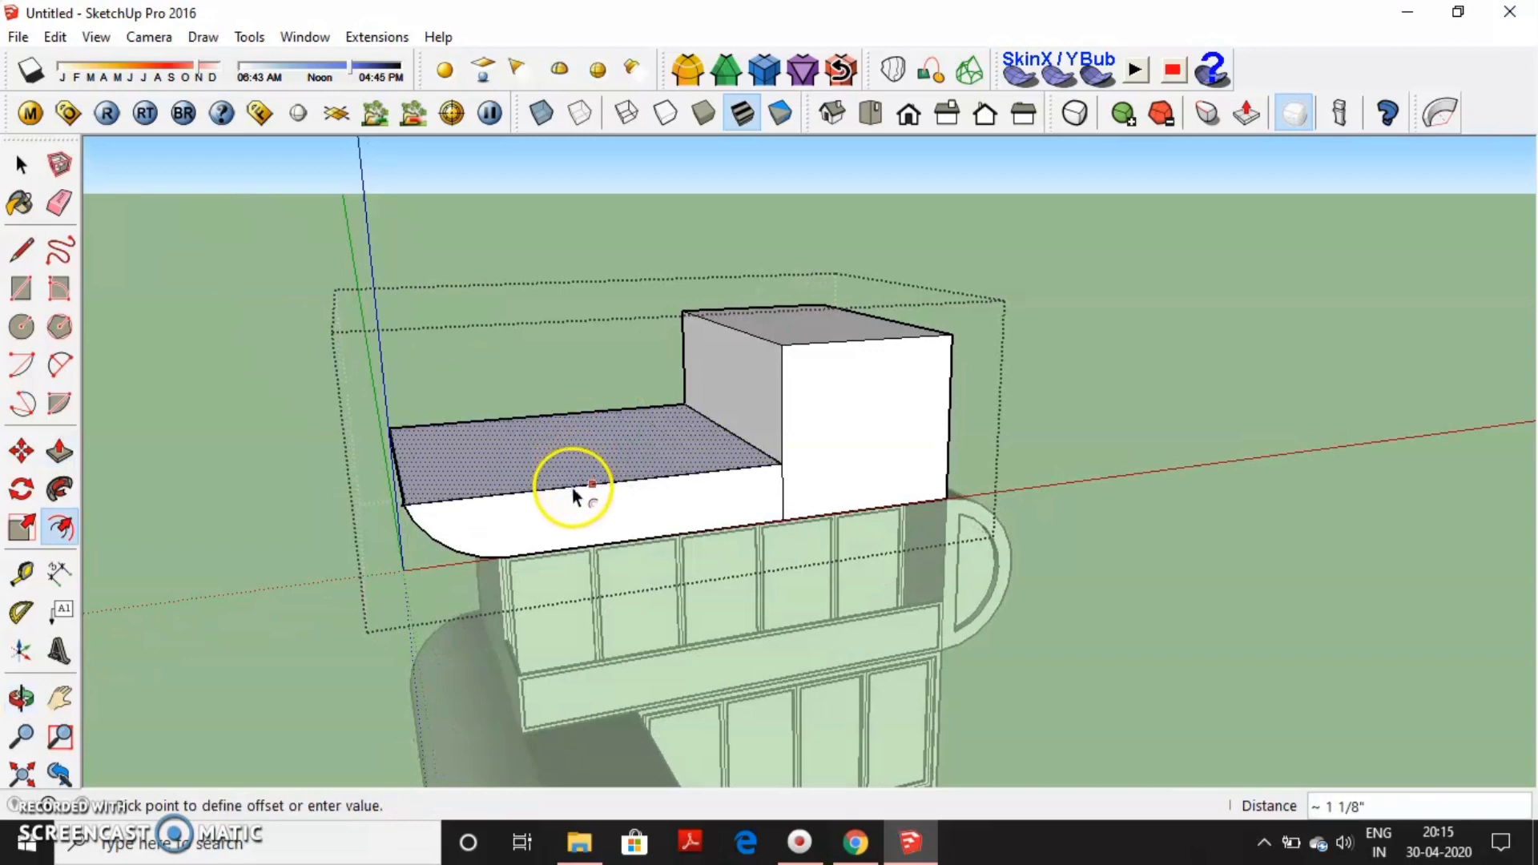
# Mark a dividing line on the rounded end and view the top face from above.
pyautogui.moveTo(572, 484)
pyautogui.mouseDown(button='middle')
pyautogui.moveTo(561, 523)
pyautogui.moveTo(517, 542)
pyautogui.mouseUp(button='middle')
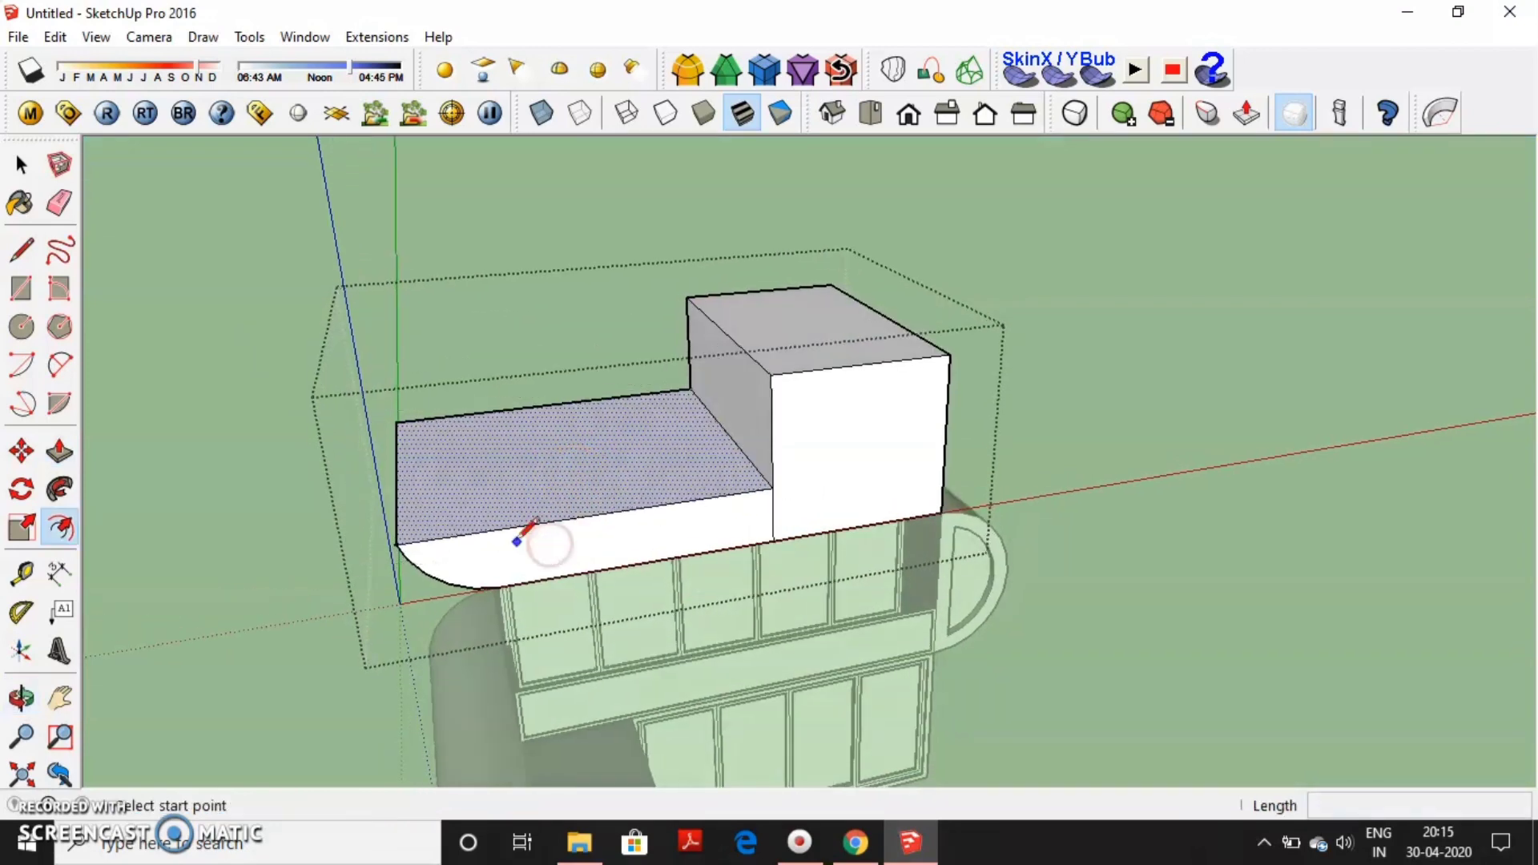
pyautogui.click(467, 533)
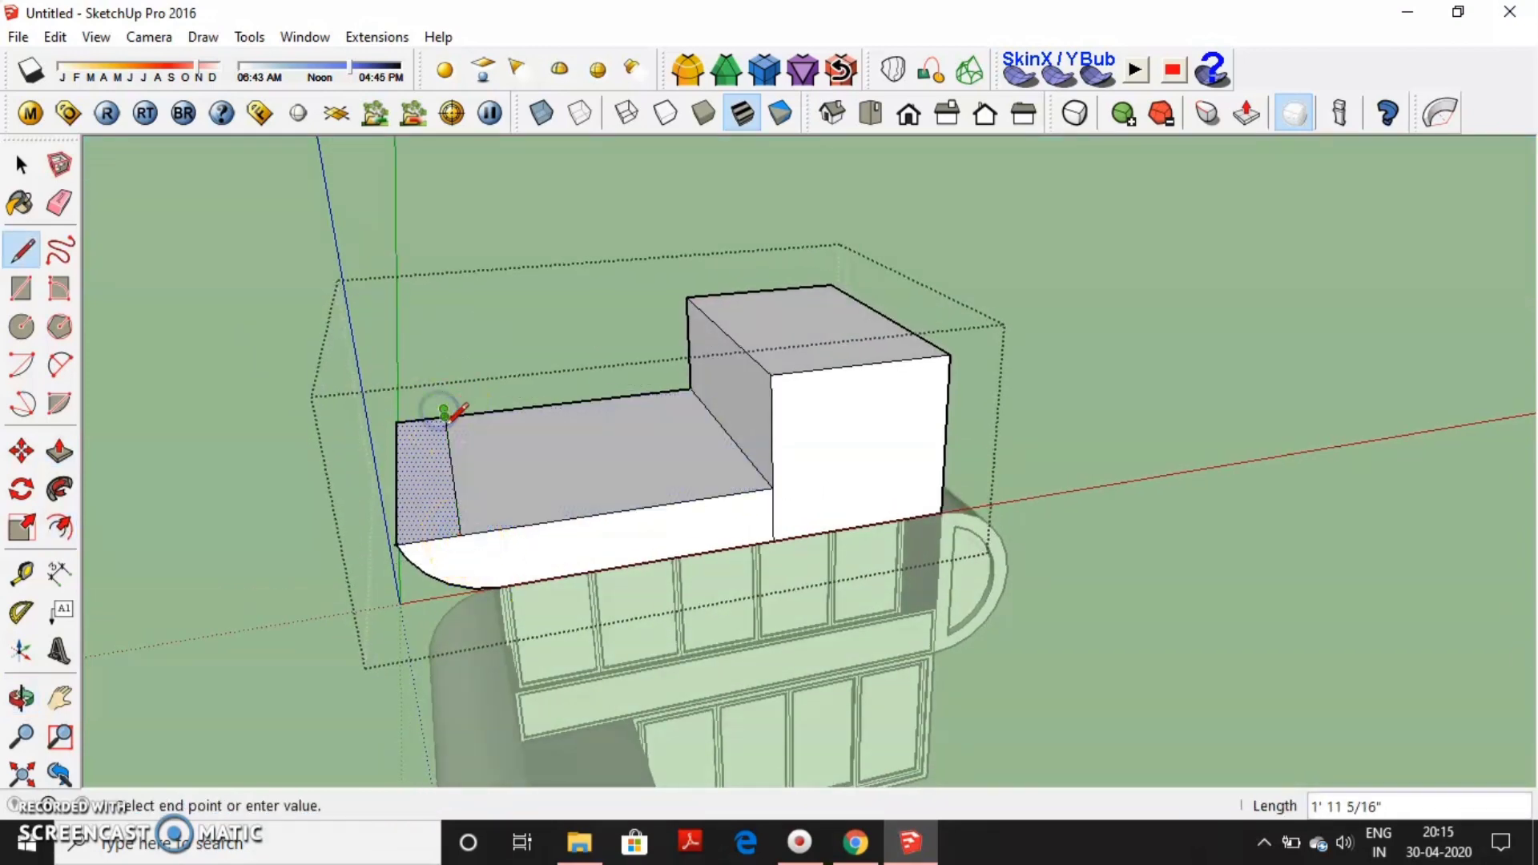
pyautogui.scroll(2, 455, 445)
pyautogui.scroll(3, 432, 439)
pyautogui.press('e')
pyautogui.scroll(-5, 419, 439)
pyautogui.moveTo(419, 439); pyautogui.dragTo(521, 484, button='middle')
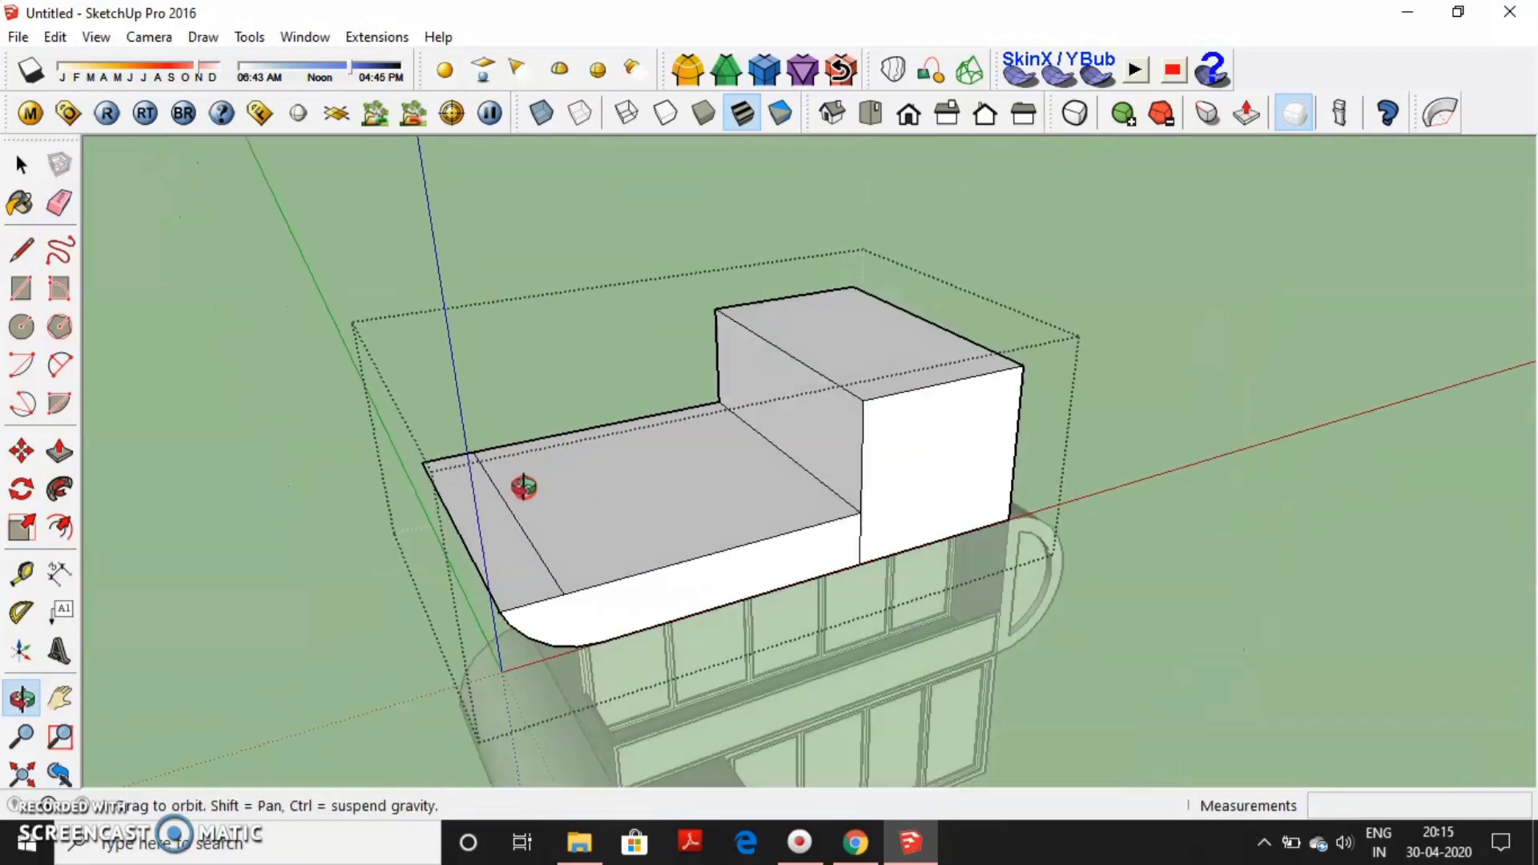
# Offset the lowered top face inward by 3 inches.
pyautogui.press('f')
pyautogui.moveTo(565, 505); pyautogui.dragTo(570, 508)
pyautogui.press('p')
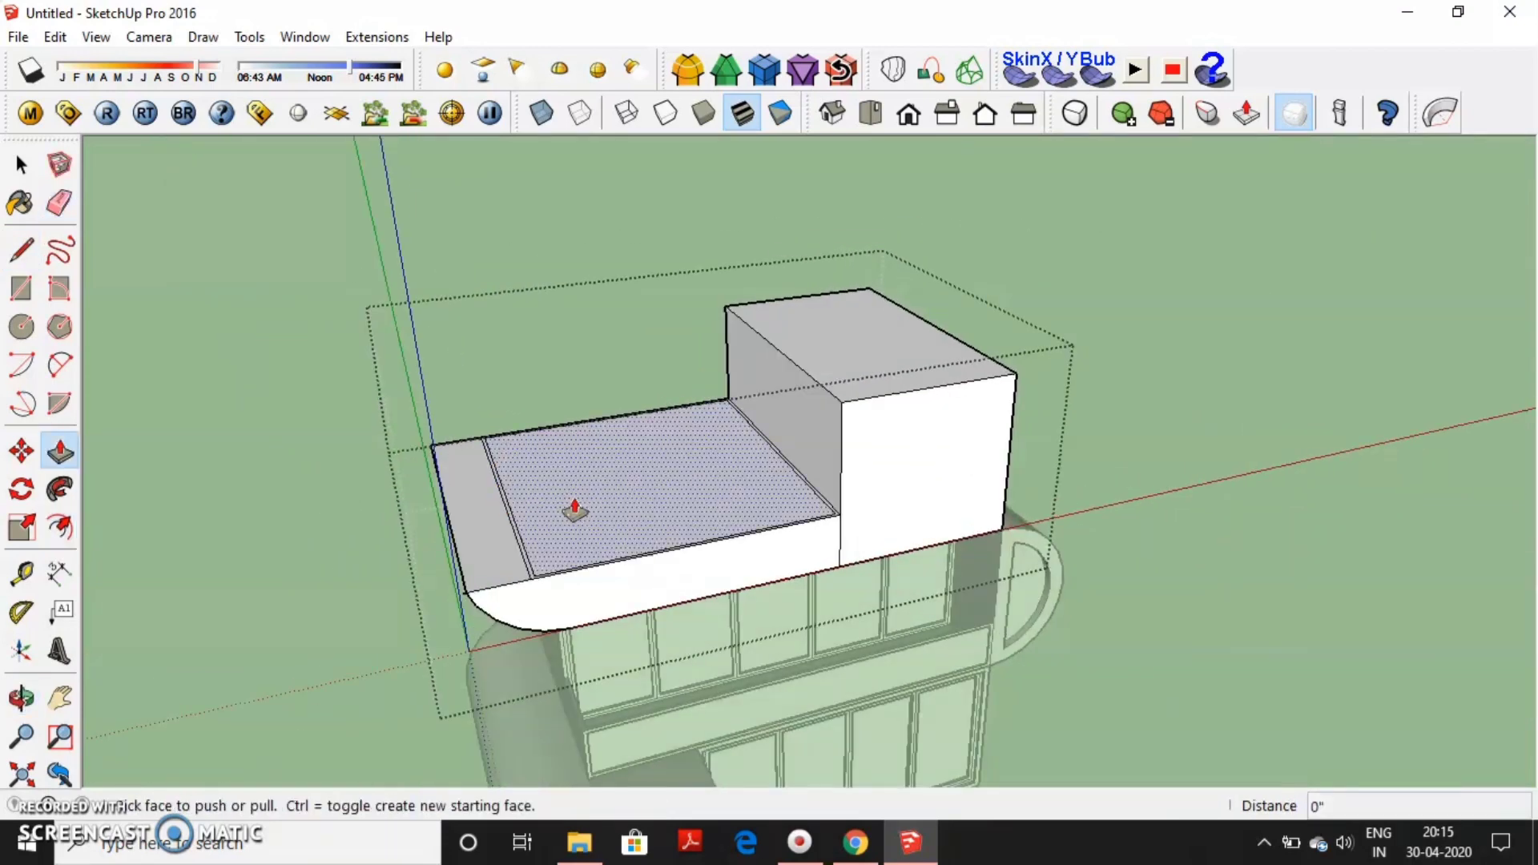
pyautogui.click(590, 525)
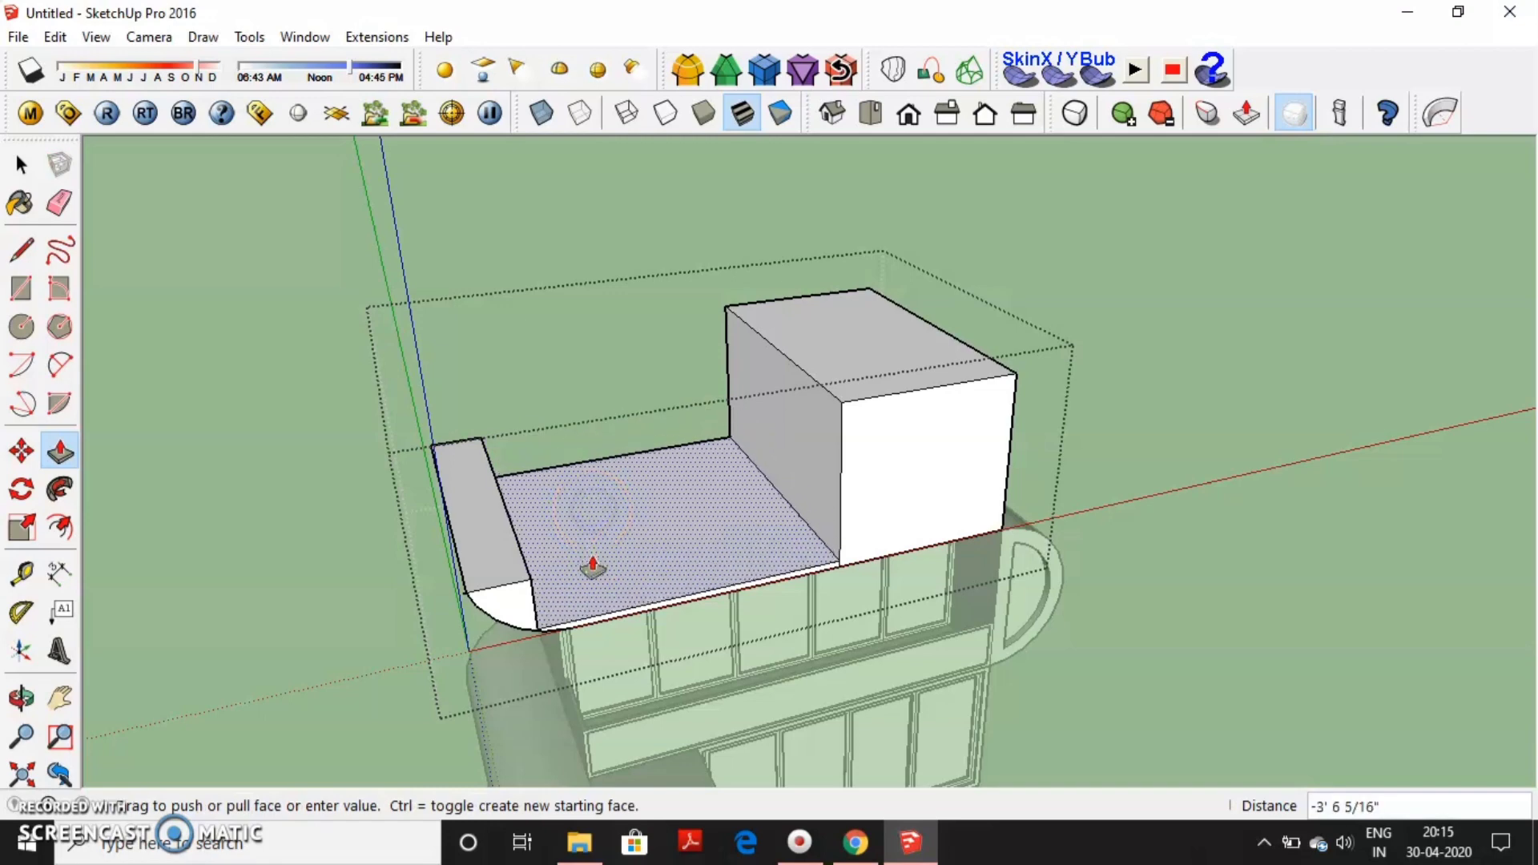
pyautogui.press('Escape')
pyautogui.press('f')
pyautogui.click(598, 532)
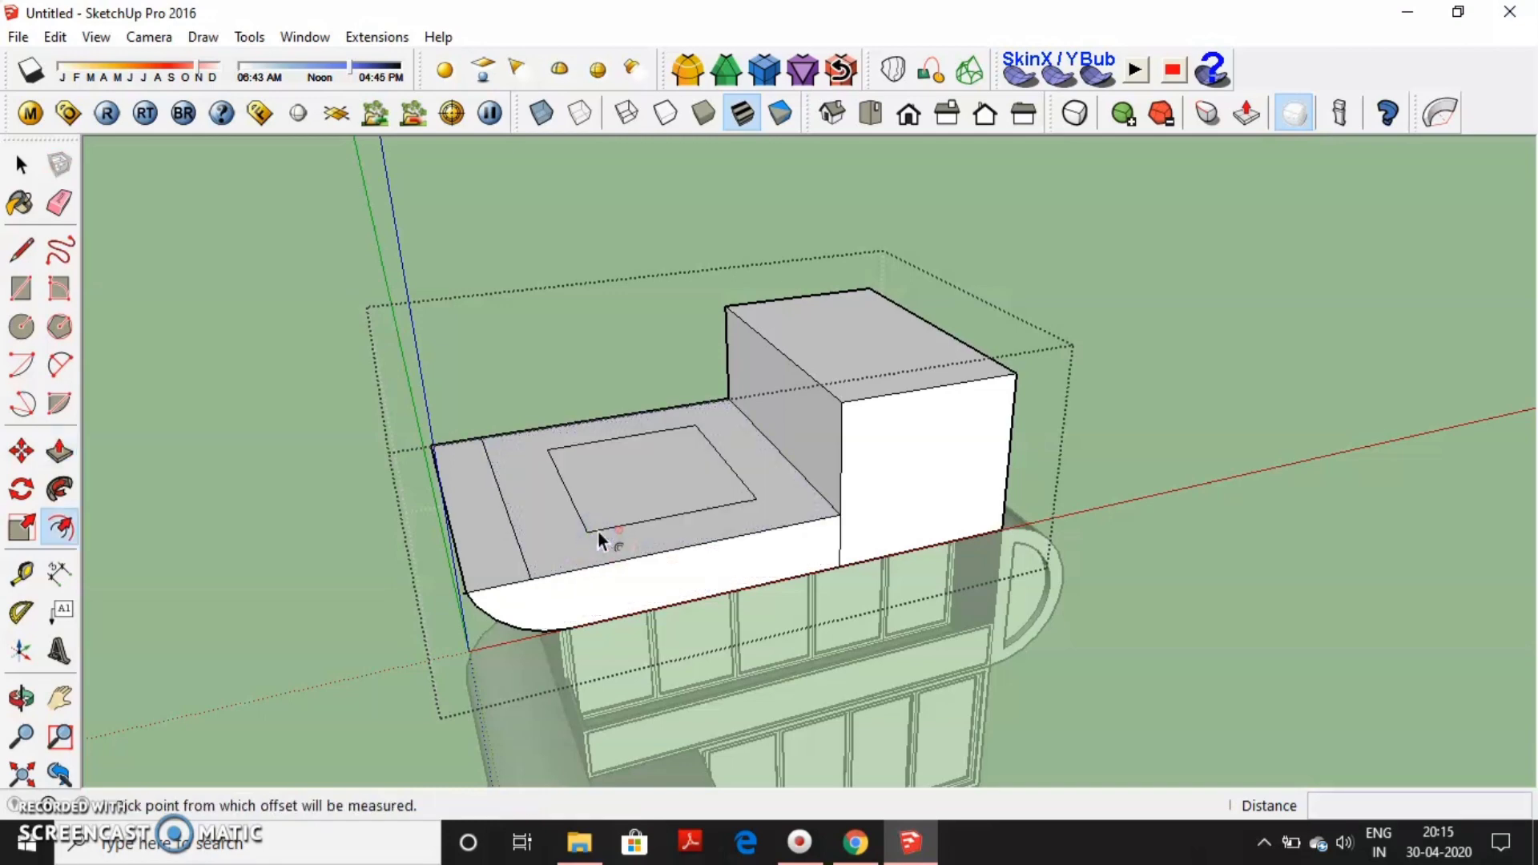
pyautogui.write('3/4"')
pyautogui.press('Return')
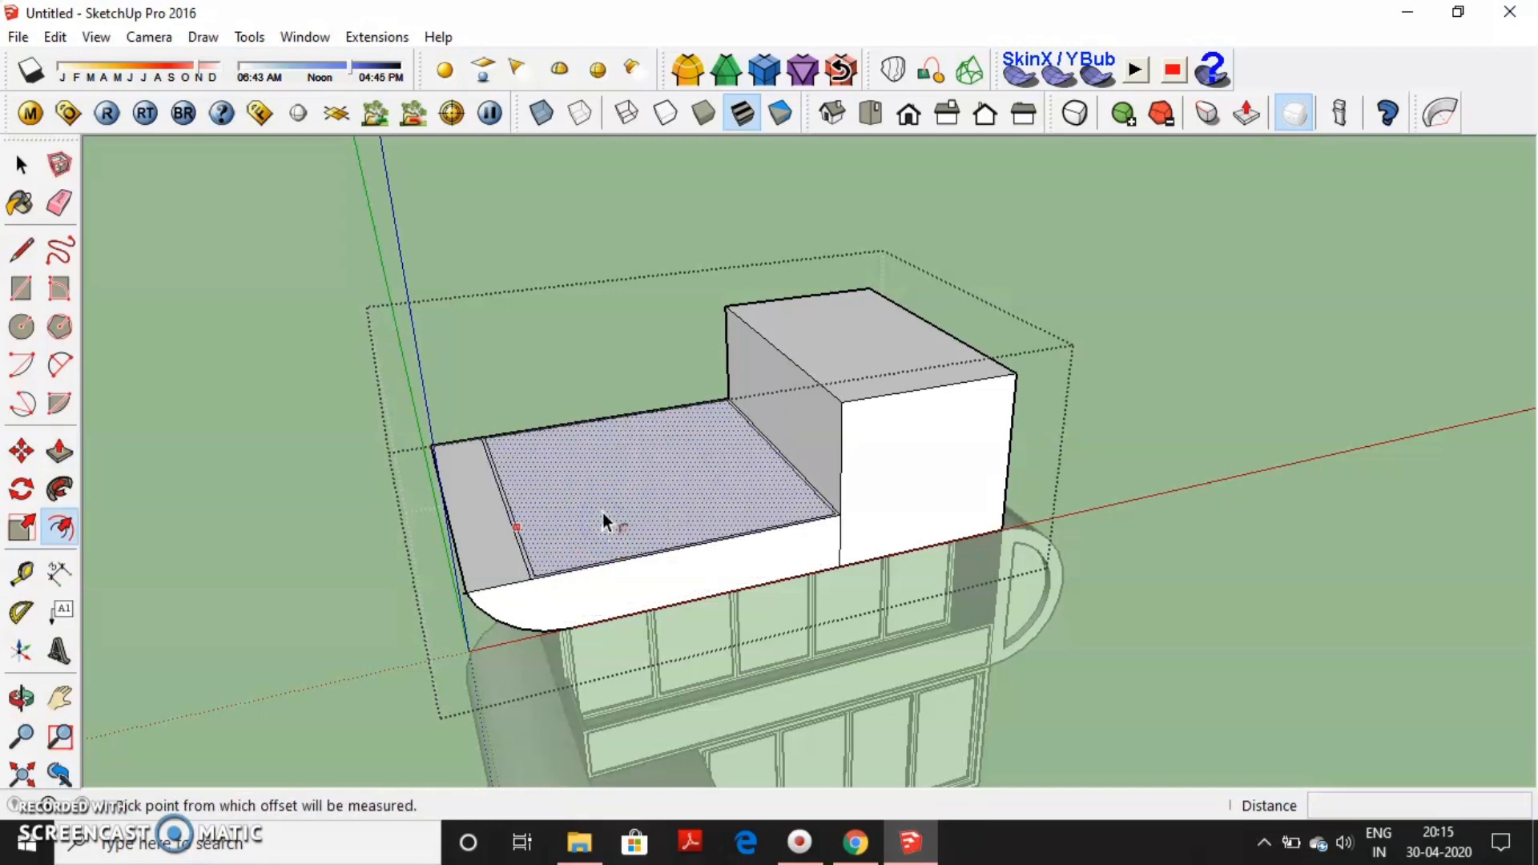
# Push the inset face down 4 feet to hollow out the deck.
pyautogui.press('p')
pyautogui.click(602, 521)
pyautogui.write('4')
pyautogui.press('Return')
pyautogui.moveTo(583, 627); pyautogui.dragTo(550, 508, button='middle')
# Thin the wide end rim to 3 inches and set the deck floor depth.
pyautogui.click(429, 436)
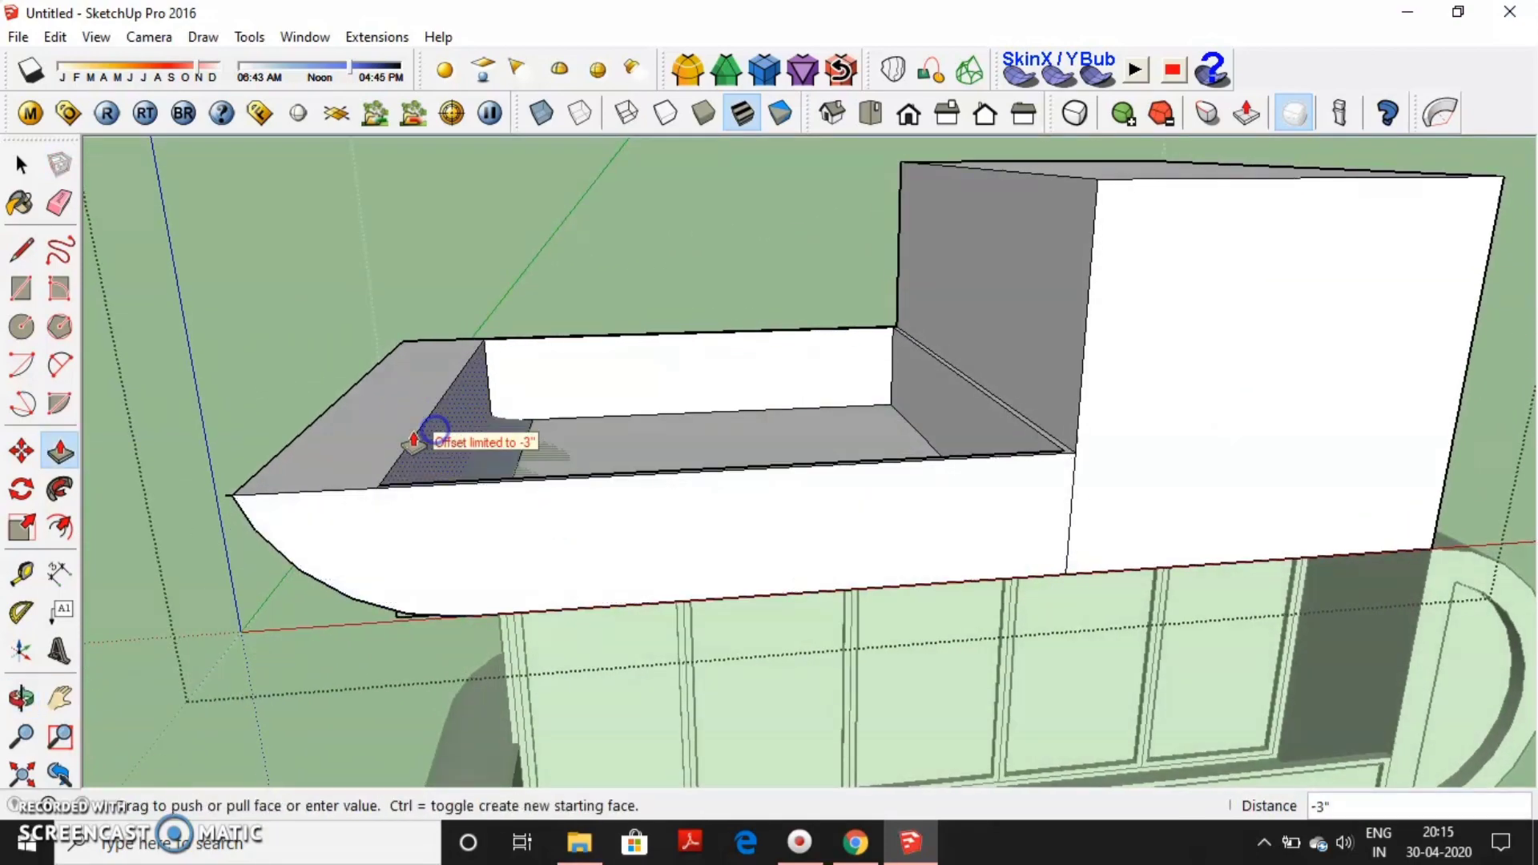
pyautogui.click(1054, 355)
pyautogui.moveTo(1047, 333)
pyautogui.mouseDown(button='middle')
pyautogui.moveTo(862, 464)
pyautogui.moveTo(825, 343)
pyautogui.moveTo(710, 463)
pyautogui.moveTo(694, 540)
pyautogui.moveTo(657, 465)
pyautogui.mouseUp(button='middle')
pyautogui.click(657, 465)
pyautogui.click(605, 586)
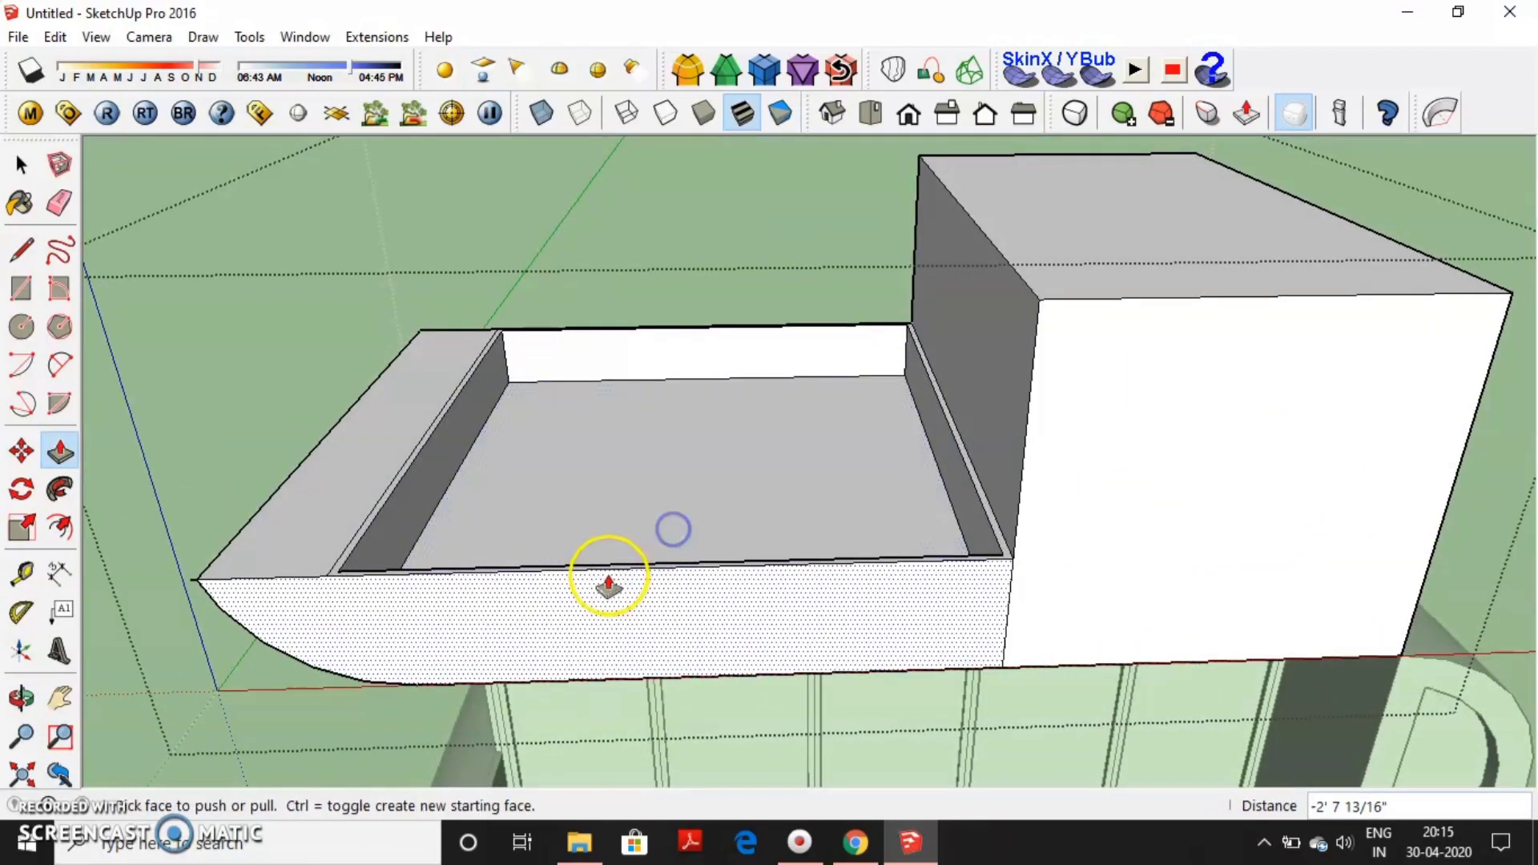
pyautogui.moveTo(605, 586)
pyautogui.mouseDown(button='middle')
pyautogui.moveTo(687, 403)
pyautogui.moveTo(627, 559)
pyautogui.moveTo(972, 440)
pyautogui.mouseUp(button='middle')
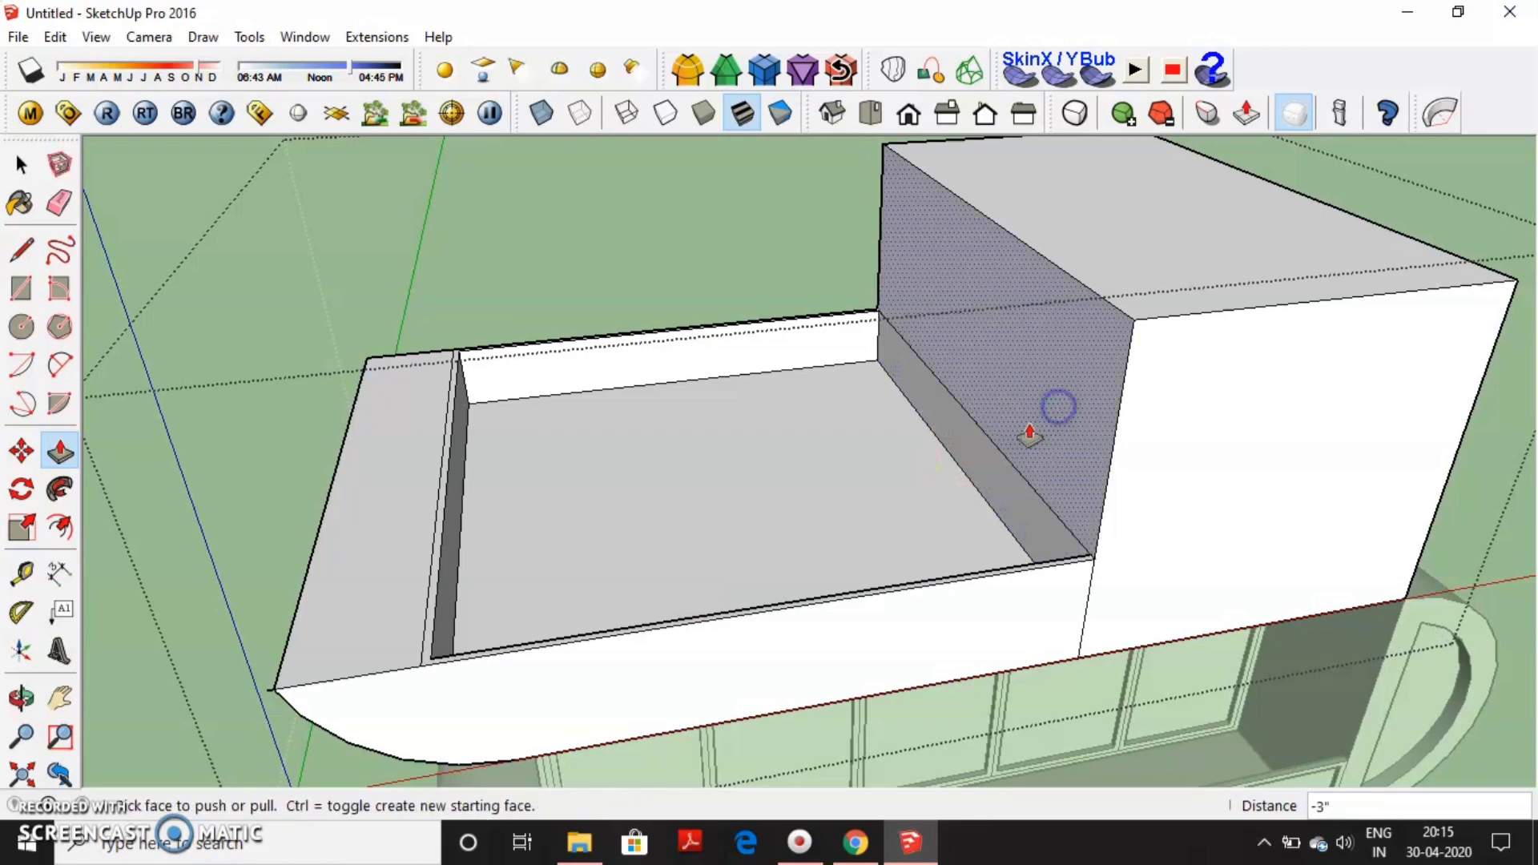
# Orbit in close to the rounded end's side wall corner.
pyautogui.press('e')
pyautogui.press('space')
pyautogui.scroll(-3, 880, 413)
pyautogui.moveTo(880, 413); pyautogui.dragTo(571, 561, button='middle')
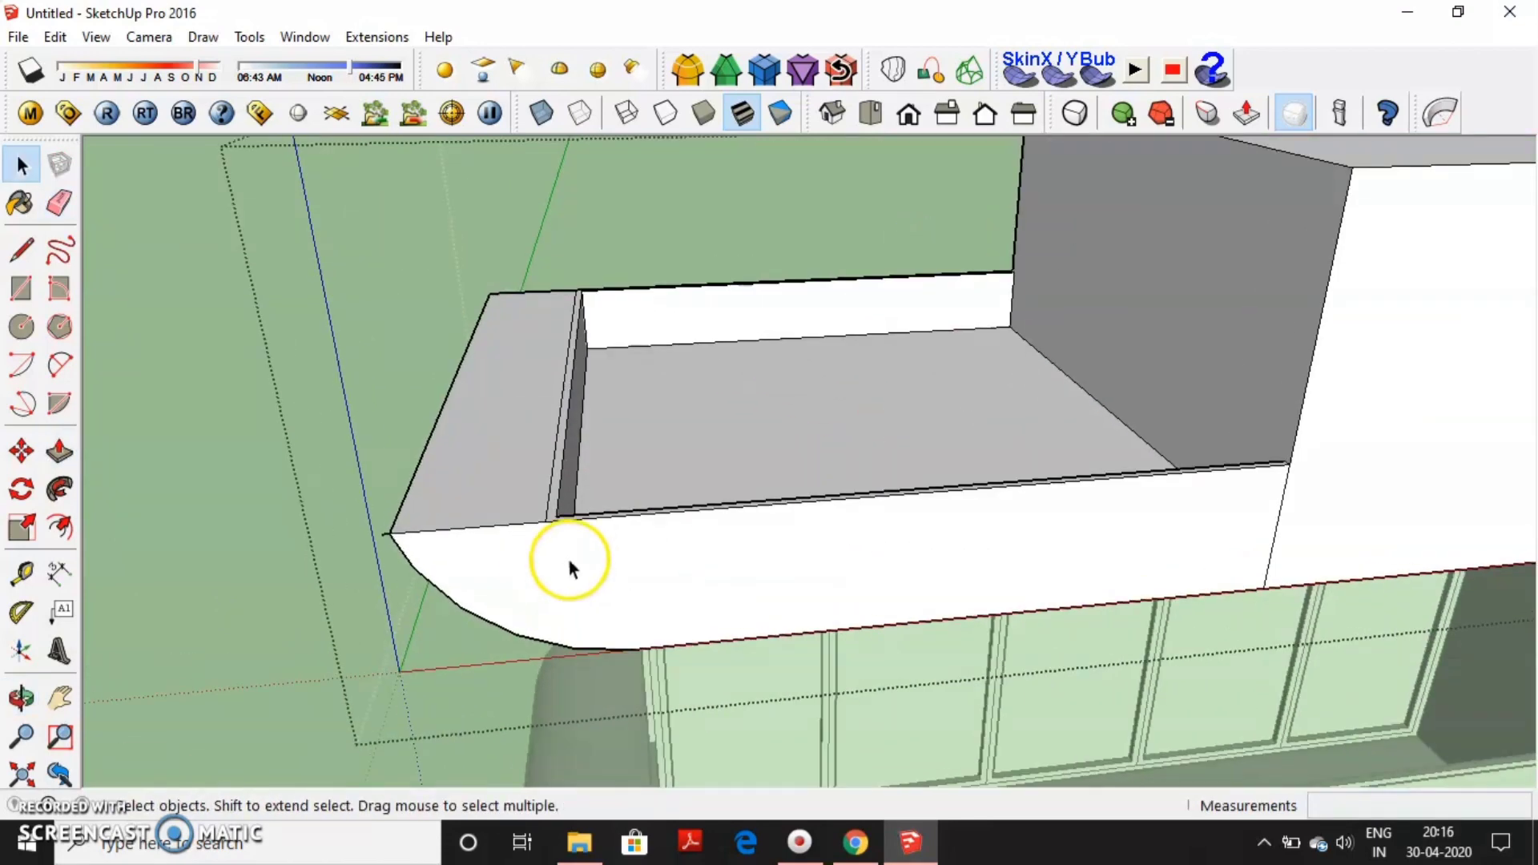
pyautogui.scroll(3, 560, 437)
pyautogui.press('l')
pyautogui.click(655, 704)
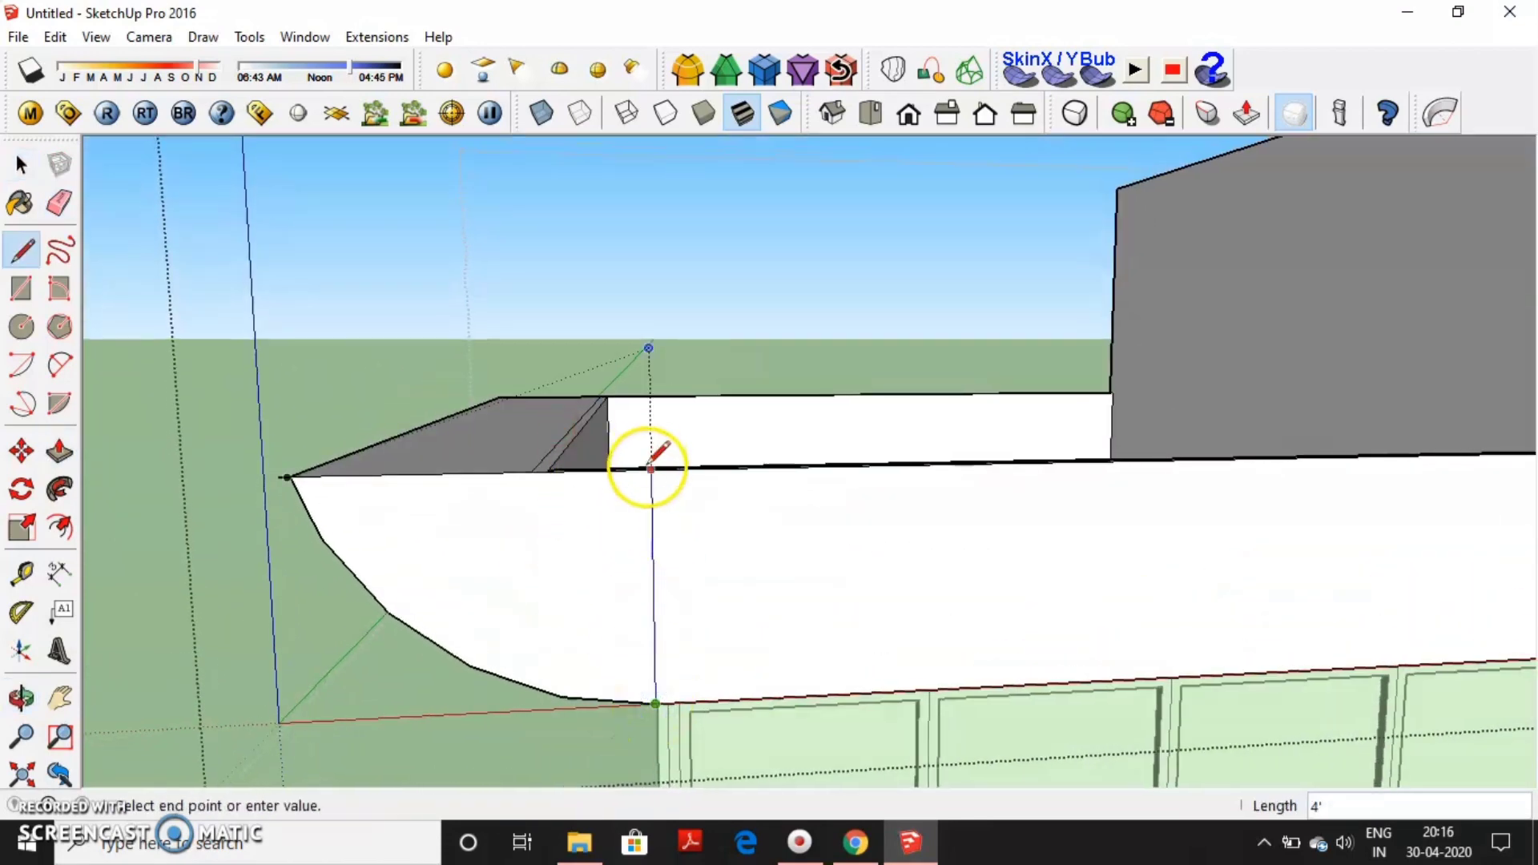
# Offset the long side face and push the inset panel inward as a recess.
pyautogui.click(650, 469)
pyautogui.press('space')
pyautogui.scroll(-2, 674, 492)
pyautogui.press('f')
pyautogui.doubleClick(675, 513)
pyautogui.press('p')
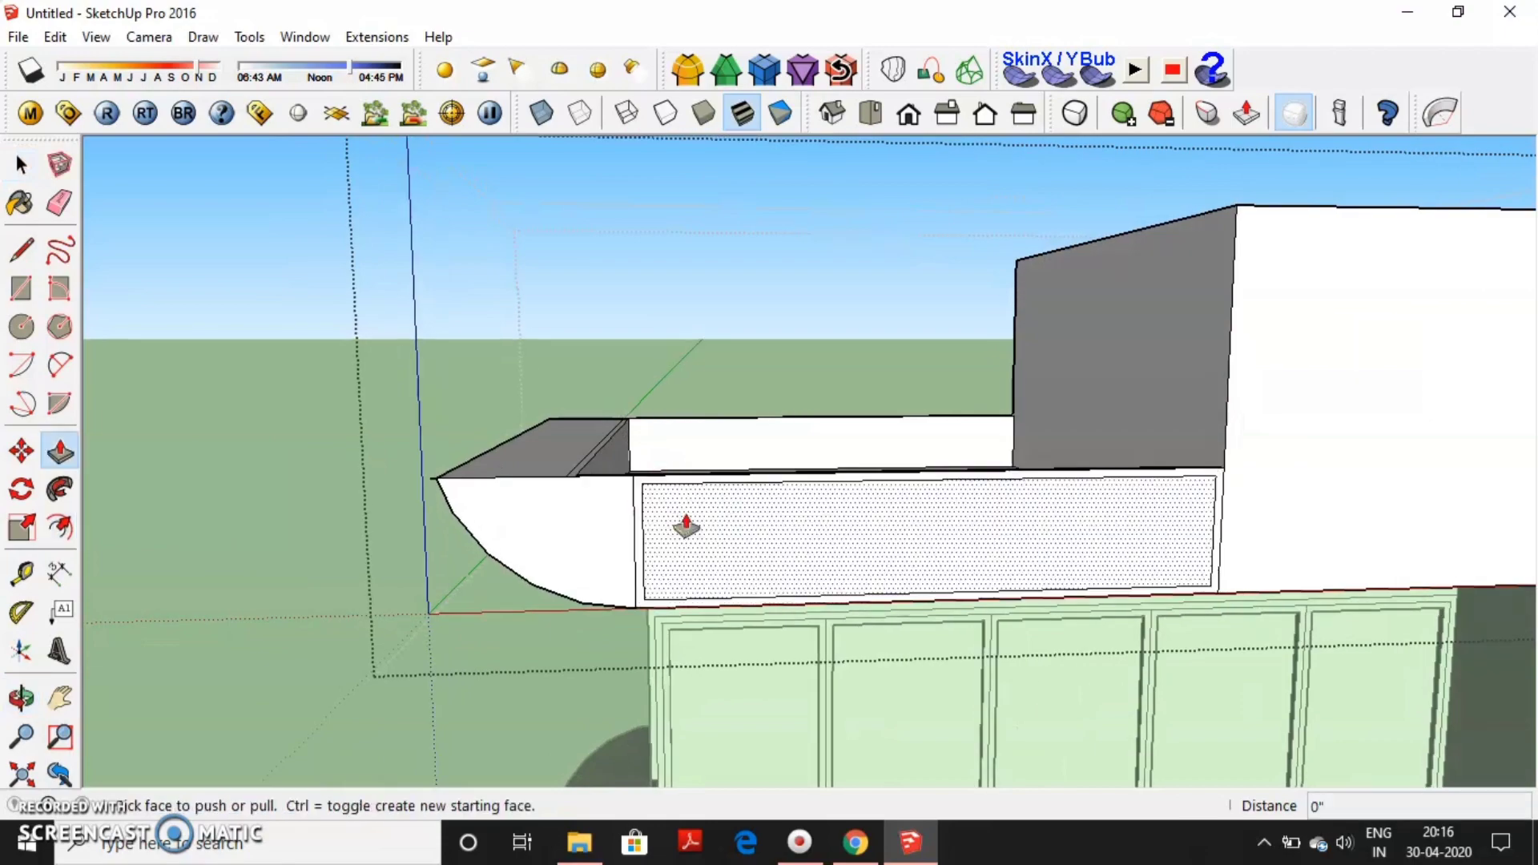
pyautogui.click(686, 525)
pyautogui.click(698, 549)
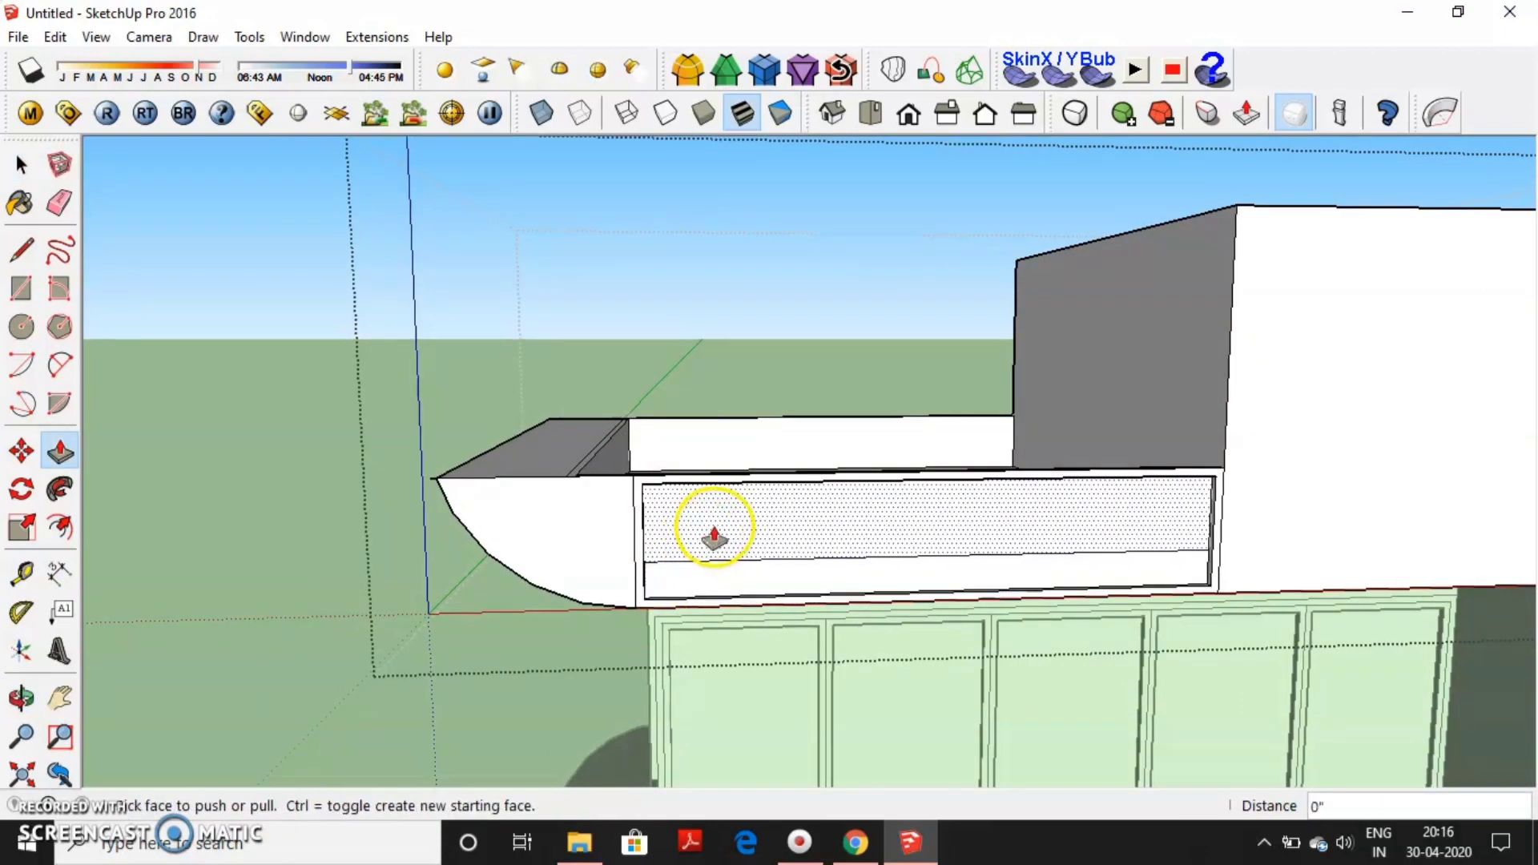
# Orbit to check the recessed panel, then start a vertical line on the tall block's wall.
pyautogui.scroll(2, 714, 535)
pyautogui.moveTo(728, 557); pyautogui.dragTo(739, 615, button='middle')
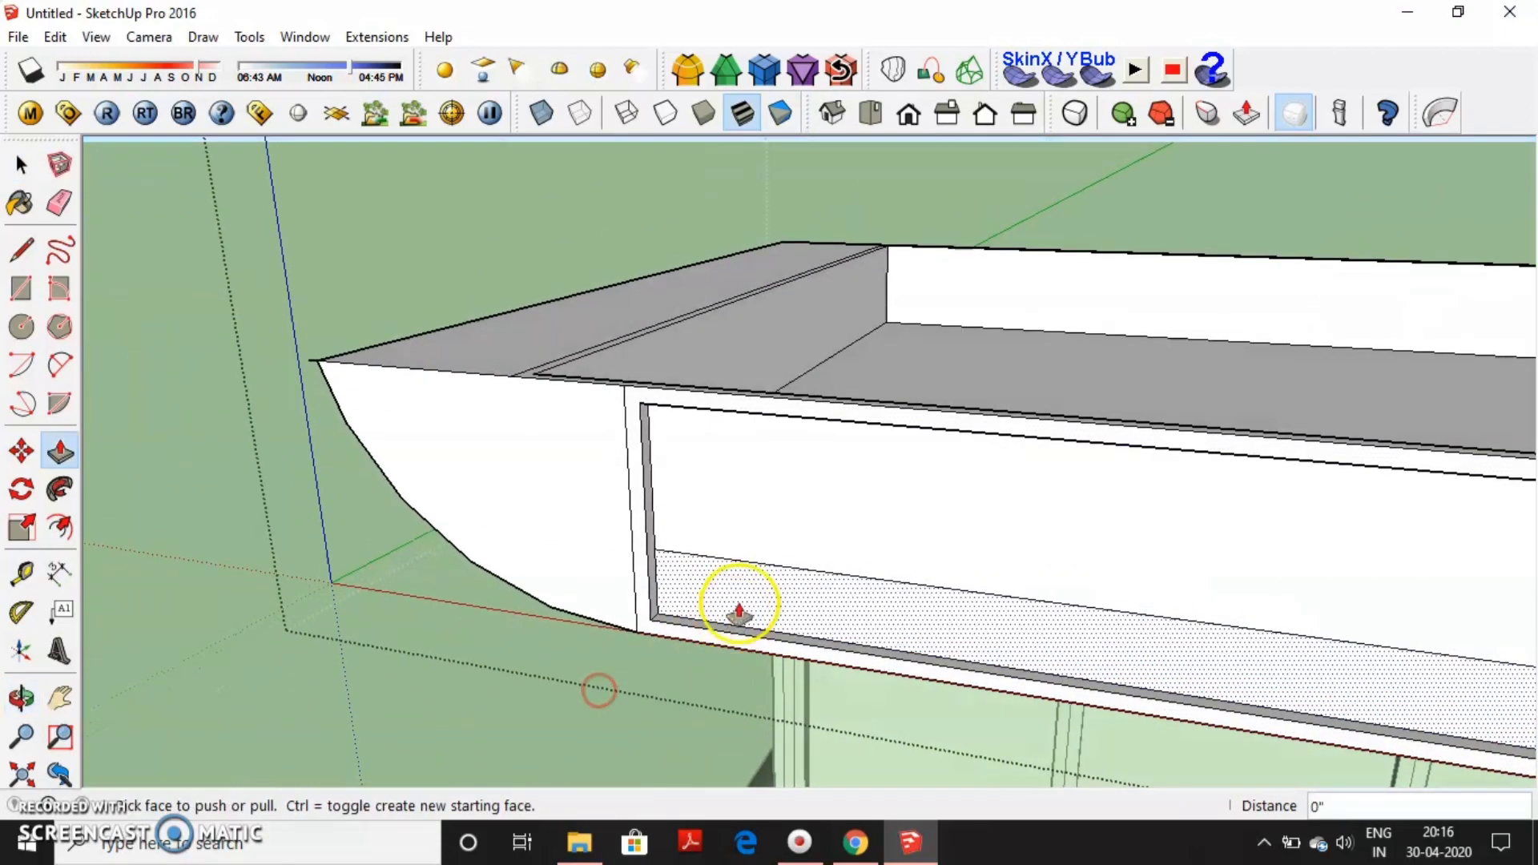
pyautogui.scroll(-1, 738, 613)
pyautogui.moveTo(728, 550)
pyautogui.mouseDown(button='middle')
pyautogui.moveTo(686, 685)
pyautogui.moveTo(663, 662)
pyautogui.mouseUp(button='middle')
pyautogui.scroll(-3, 707, 607)
pyautogui.moveTo(810, 511)
pyautogui.mouseDown(button='middle')
pyautogui.moveTo(864, 479)
pyautogui.moveTo(753, 512)
pyautogui.mouseUp(button='middle')
pyautogui.scroll(3, 841, 453)
pyautogui.press('l')
pyautogui.click(783, 529)
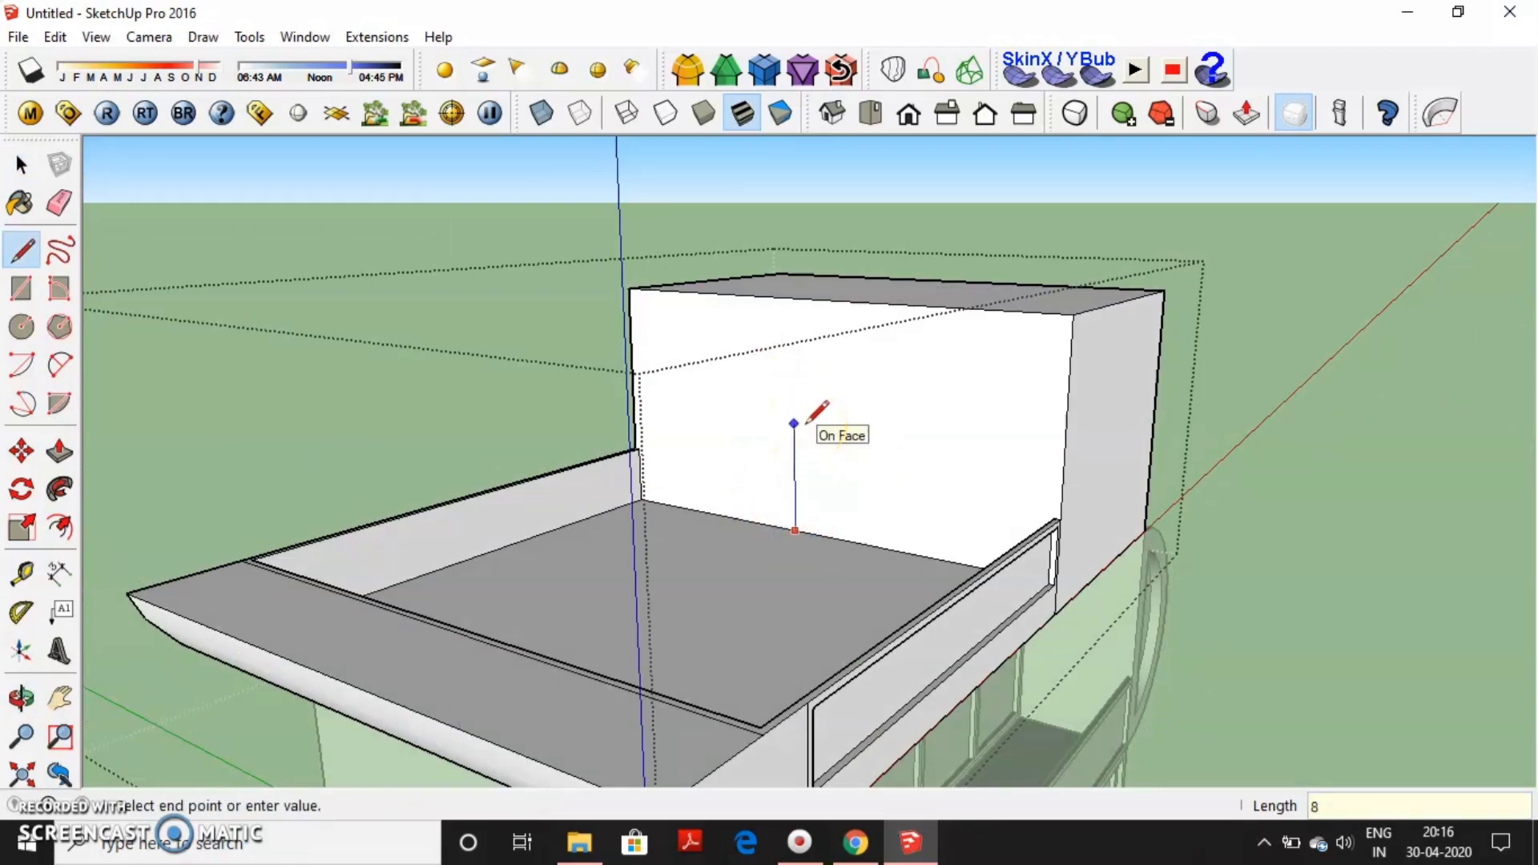
# Close the door outline at the floor, inset a frame around it, and erase the frame's bottom edge.
pyautogui.moveTo(1011, 379); pyautogui.dragTo(1160, 353, button='middle')
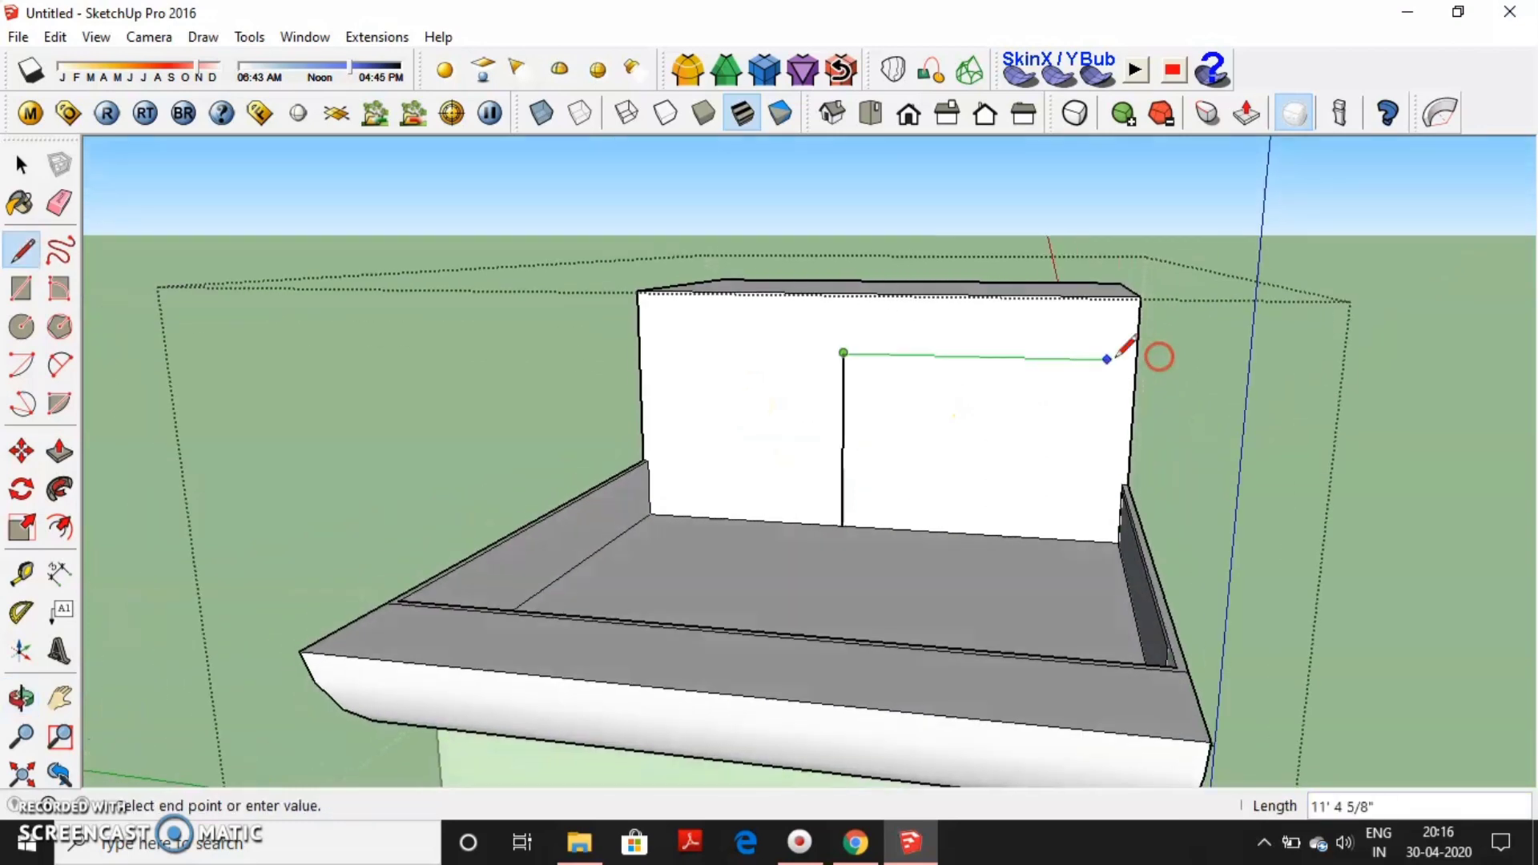
pyautogui.click(1085, 541)
pyautogui.scroll(2, 1042, 481)
pyautogui.press('f')
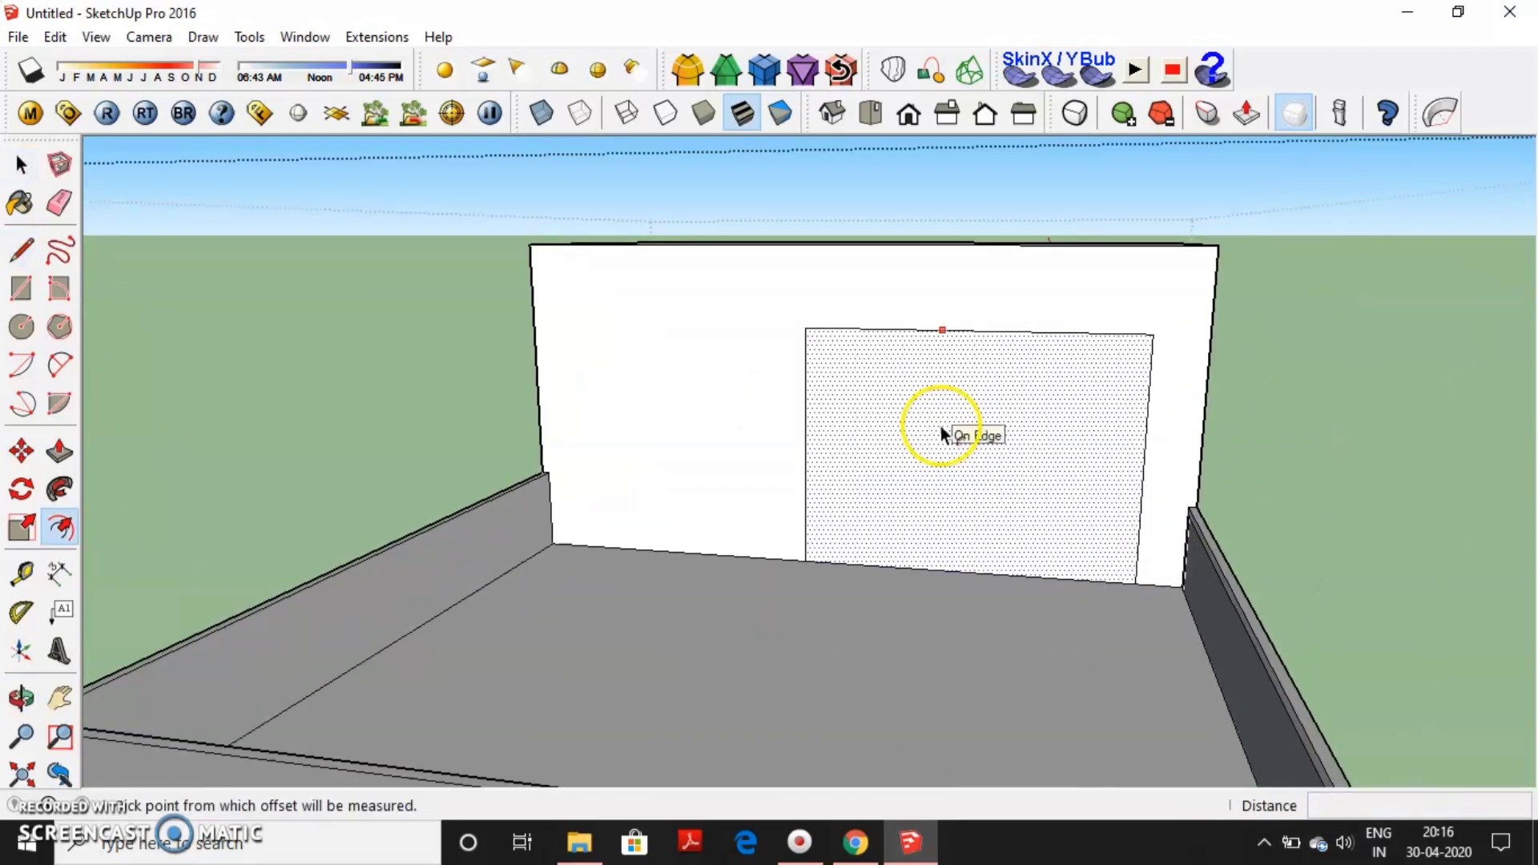
pyautogui.doubleClick(940, 427)
pyautogui.scroll(2, 882, 551)
pyautogui.press('e')
pyautogui.click(881, 575)
pyautogui.scroll(3, 786, 577)
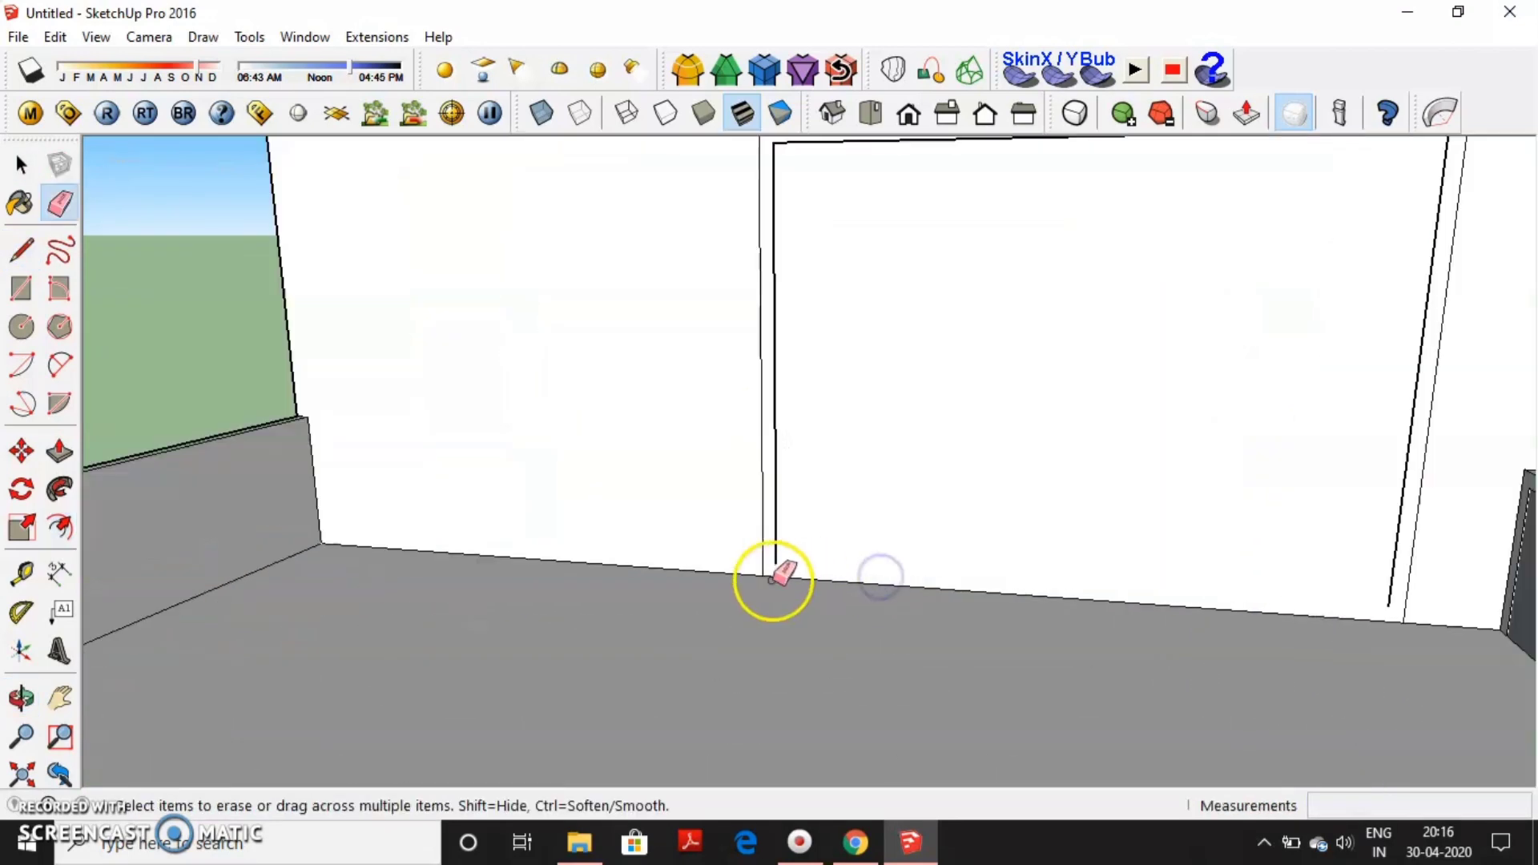
# Redraw both frame sides down to the floor so the door frame opens at the bottom.
pyautogui.press('l')
pyautogui.click(775, 576)
pyautogui.scroll(2, 776, 569)
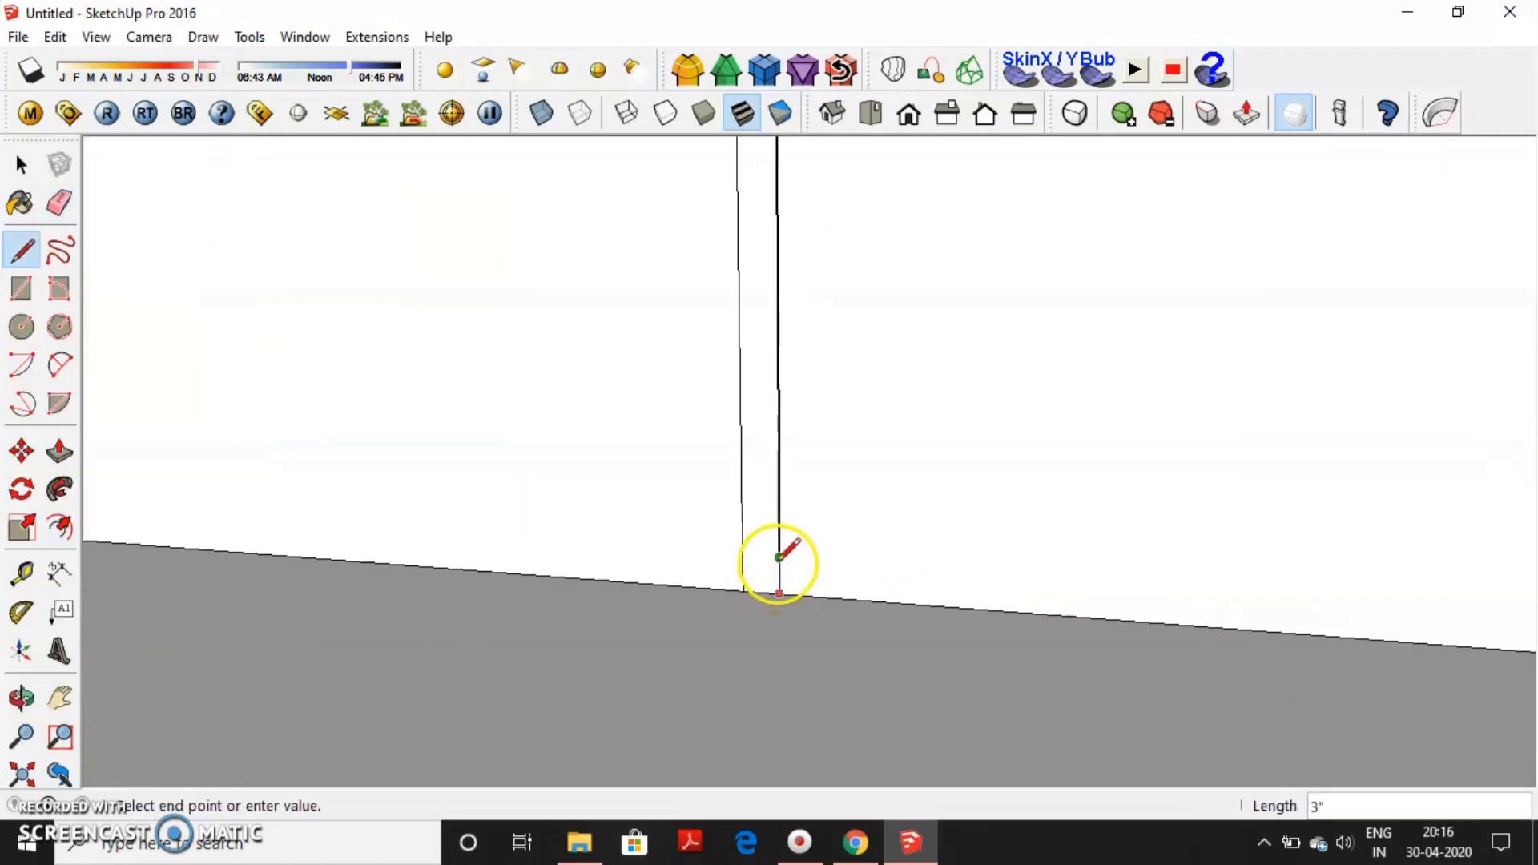
pyautogui.scroll(-2, 904, 532)
pyautogui.click(931, 533)
pyautogui.scroll(-3, 961, 537)
pyautogui.moveTo(1007, 543); pyautogui.dragTo(838, 498, button='middle')
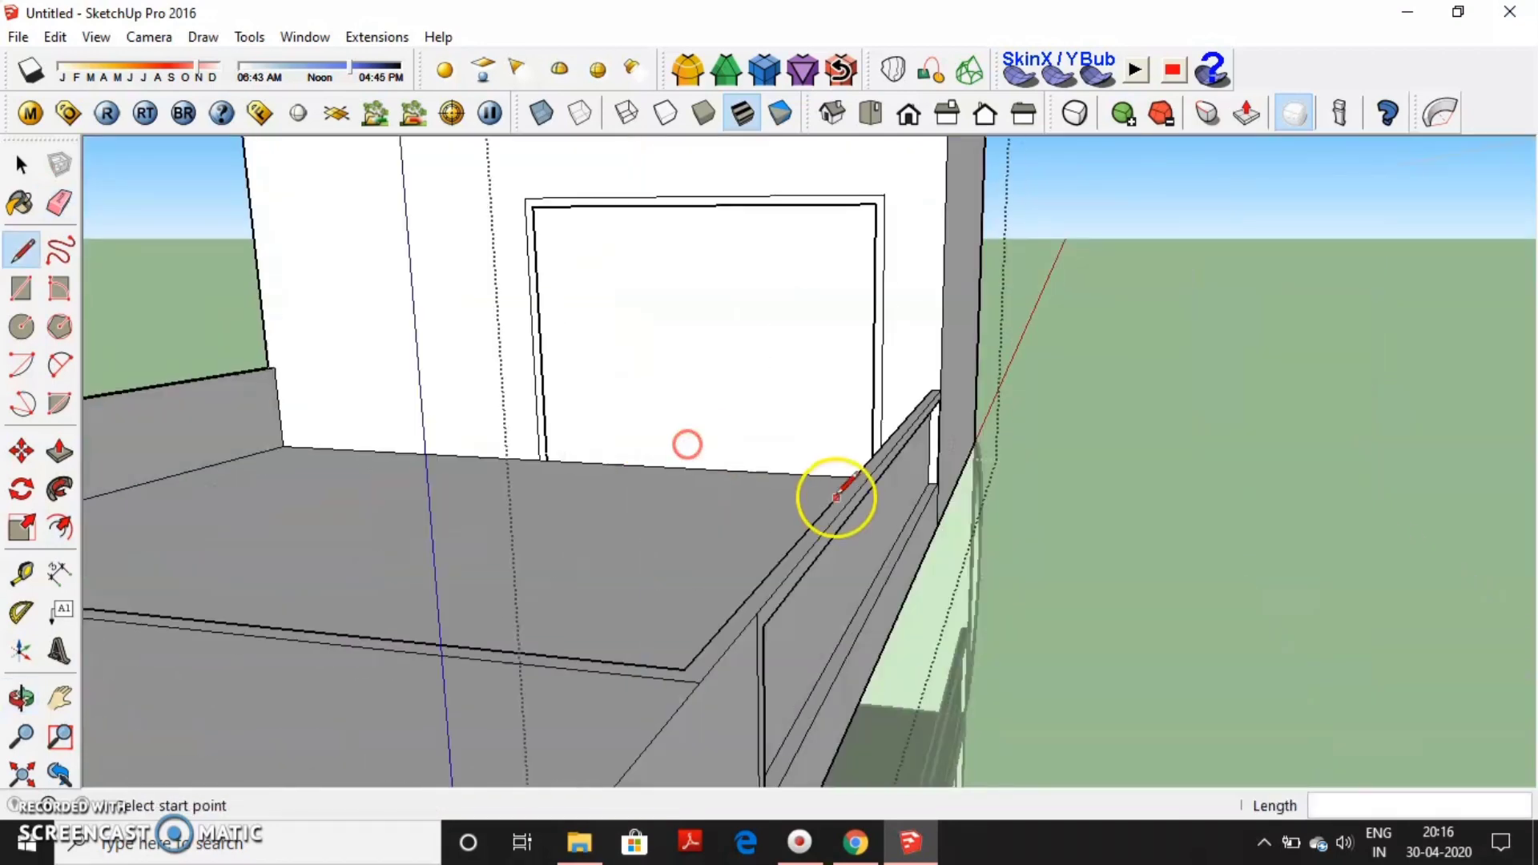
pyautogui.scroll(3, 934, 484)
pyautogui.scroll(2, 1032, 501)
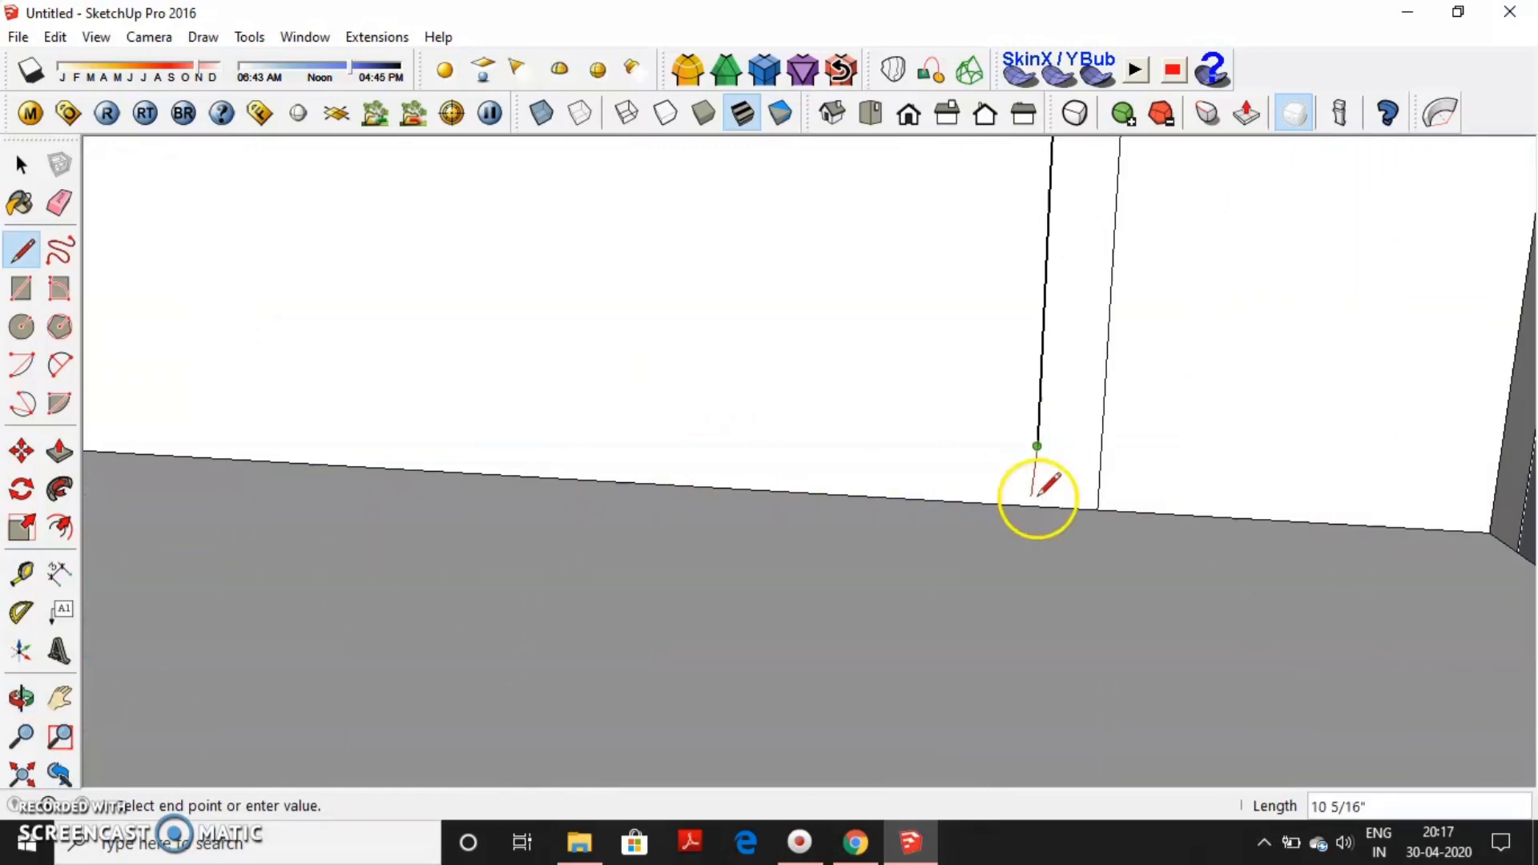
pyautogui.click(1035, 502)
pyautogui.scroll(-3, 642, 371)
pyautogui.moveTo(595, 282)
pyautogui.mouseDown(button='middle')
pyautogui.moveTo(791, 405)
pyautogui.moveTo(690, 598)
pyautogui.moveTo(842, 613)
pyautogui.mouseUp(button='middle')
# Divide the door's top edge into 3 and draw two panel dividers.
pyautogui.press('p')
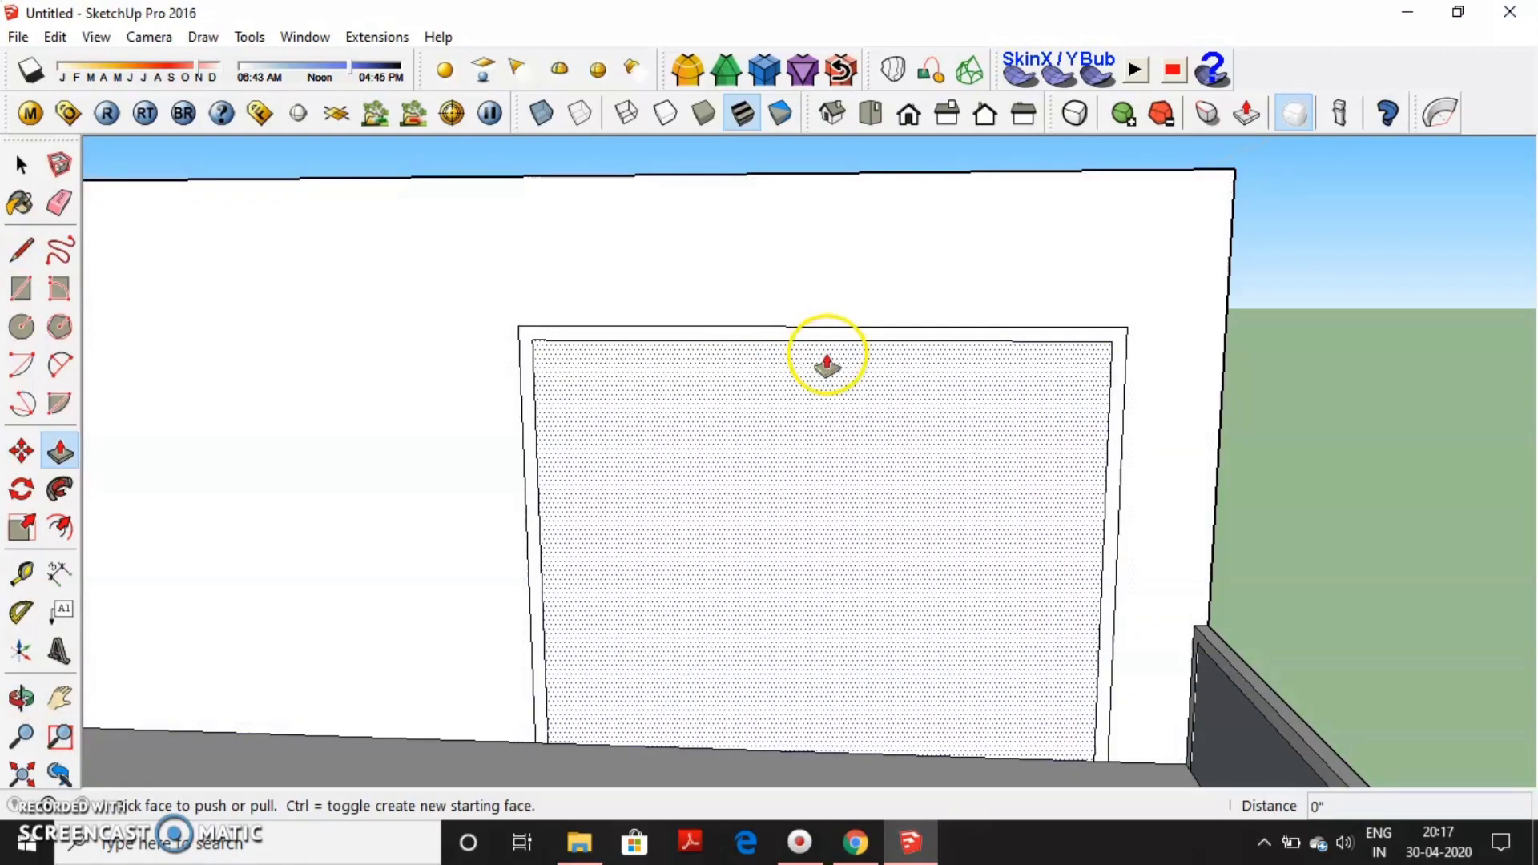
pyautogui.press('space')
pyautogui.click(827, 340)
pyautogui.rightClick(827, 340)
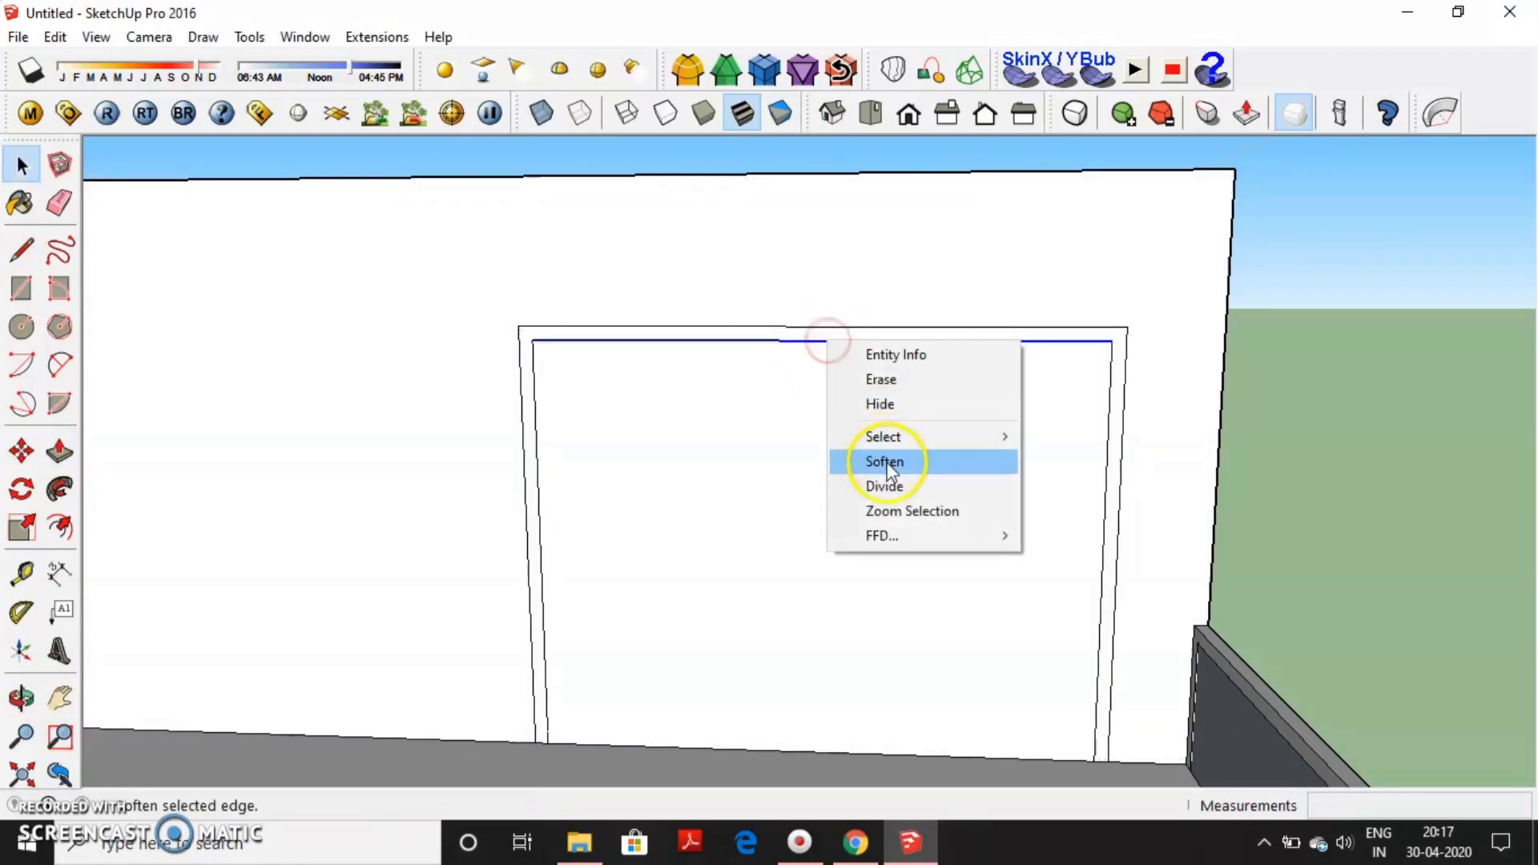
pyautogui.click(886, 485)
pyautogui.press('l')
pyautogui.click(719, 339)
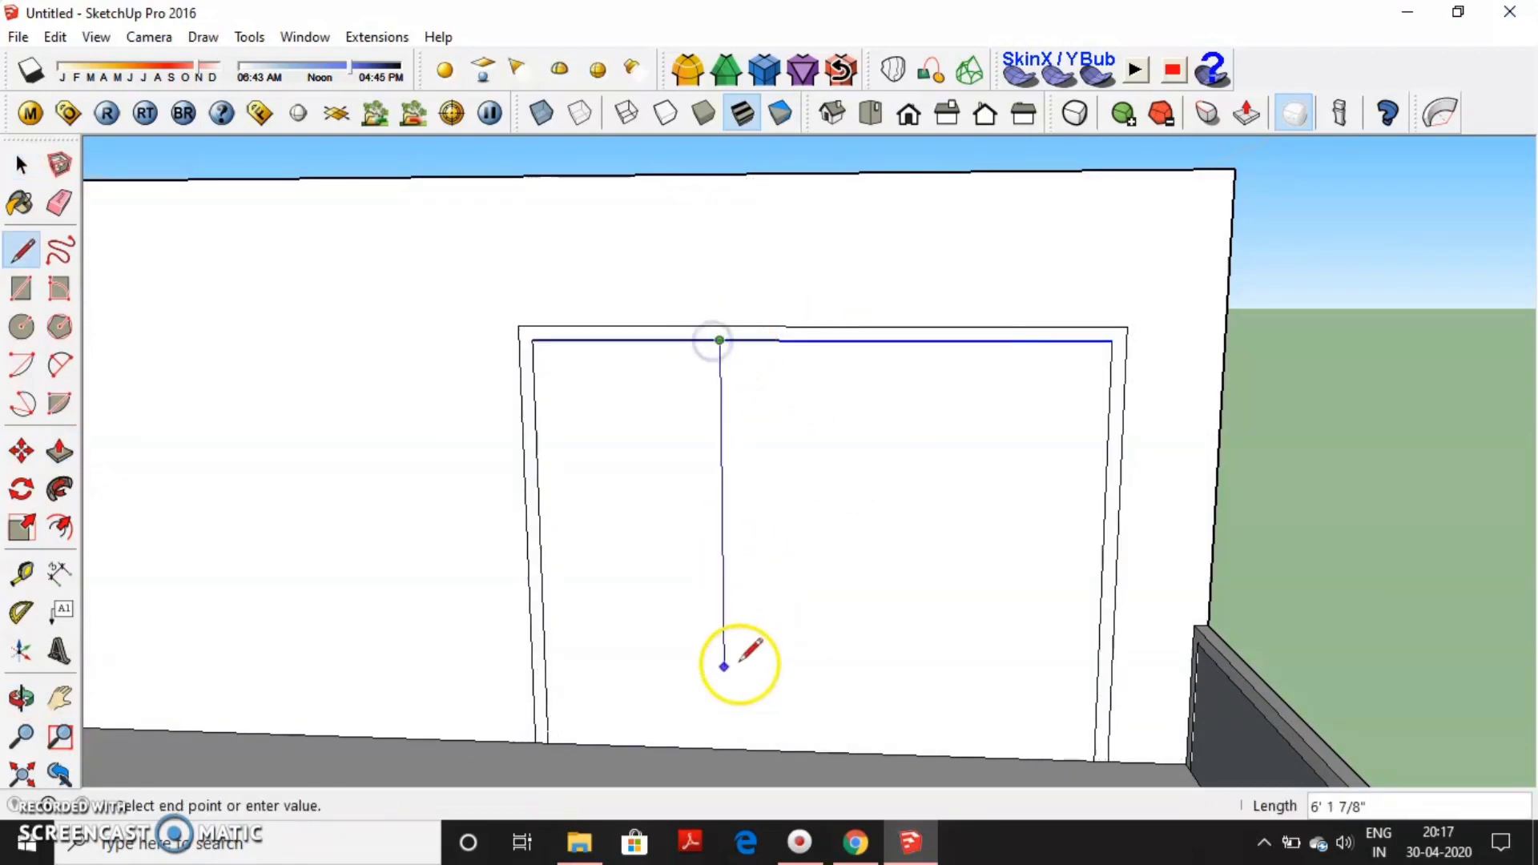
pyautogui.click(913, 341)
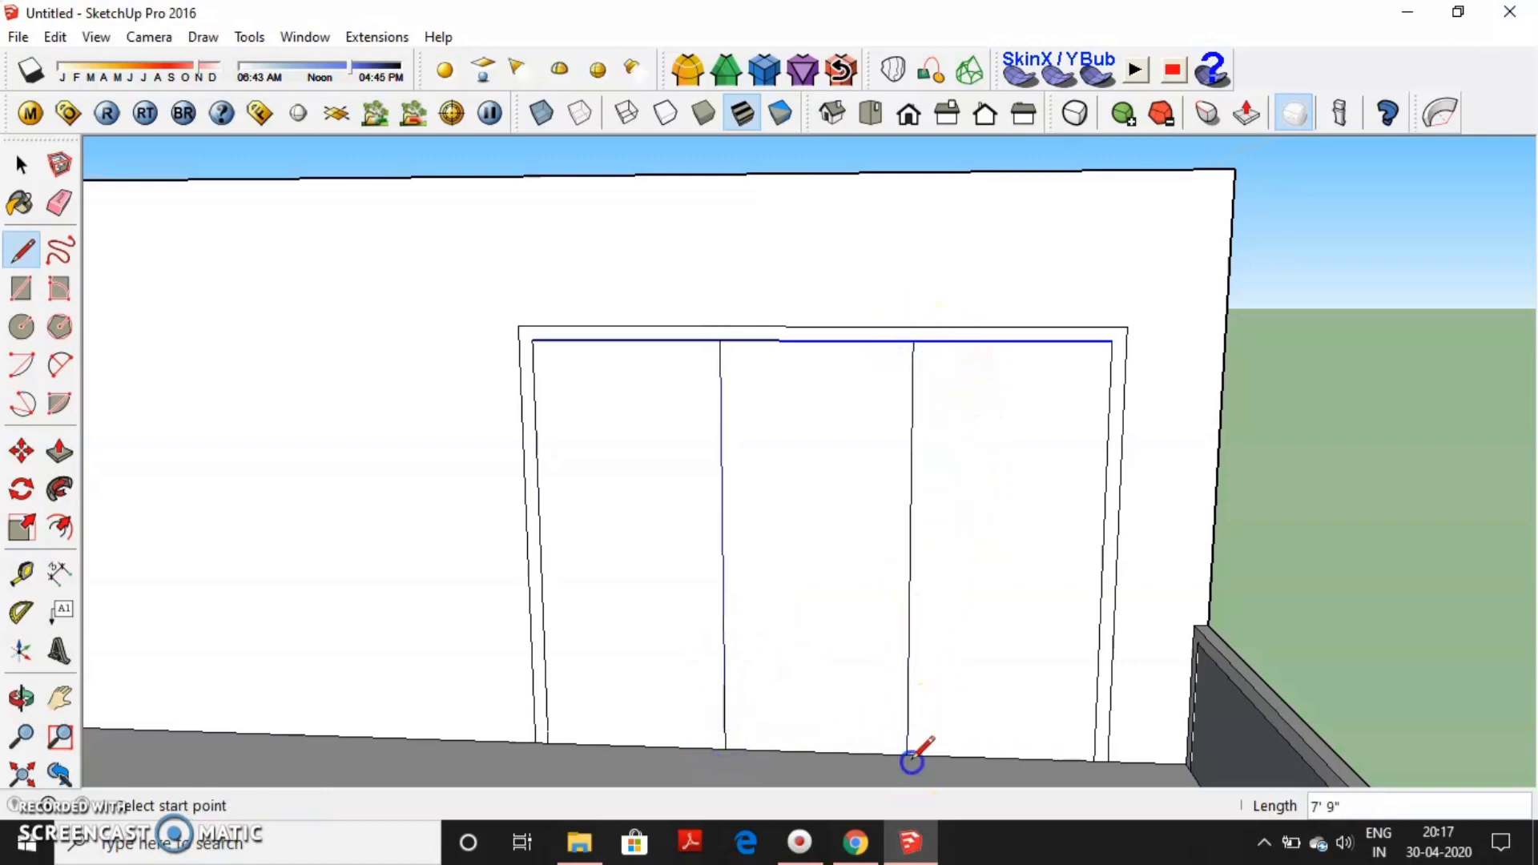
# Inset a frame in each of the three door panels and push all three panes inward equally.
pyautogui.press('f')
pyautogui.doubleClick(638, 550)
pyautogui.doubleClick(882, 545)
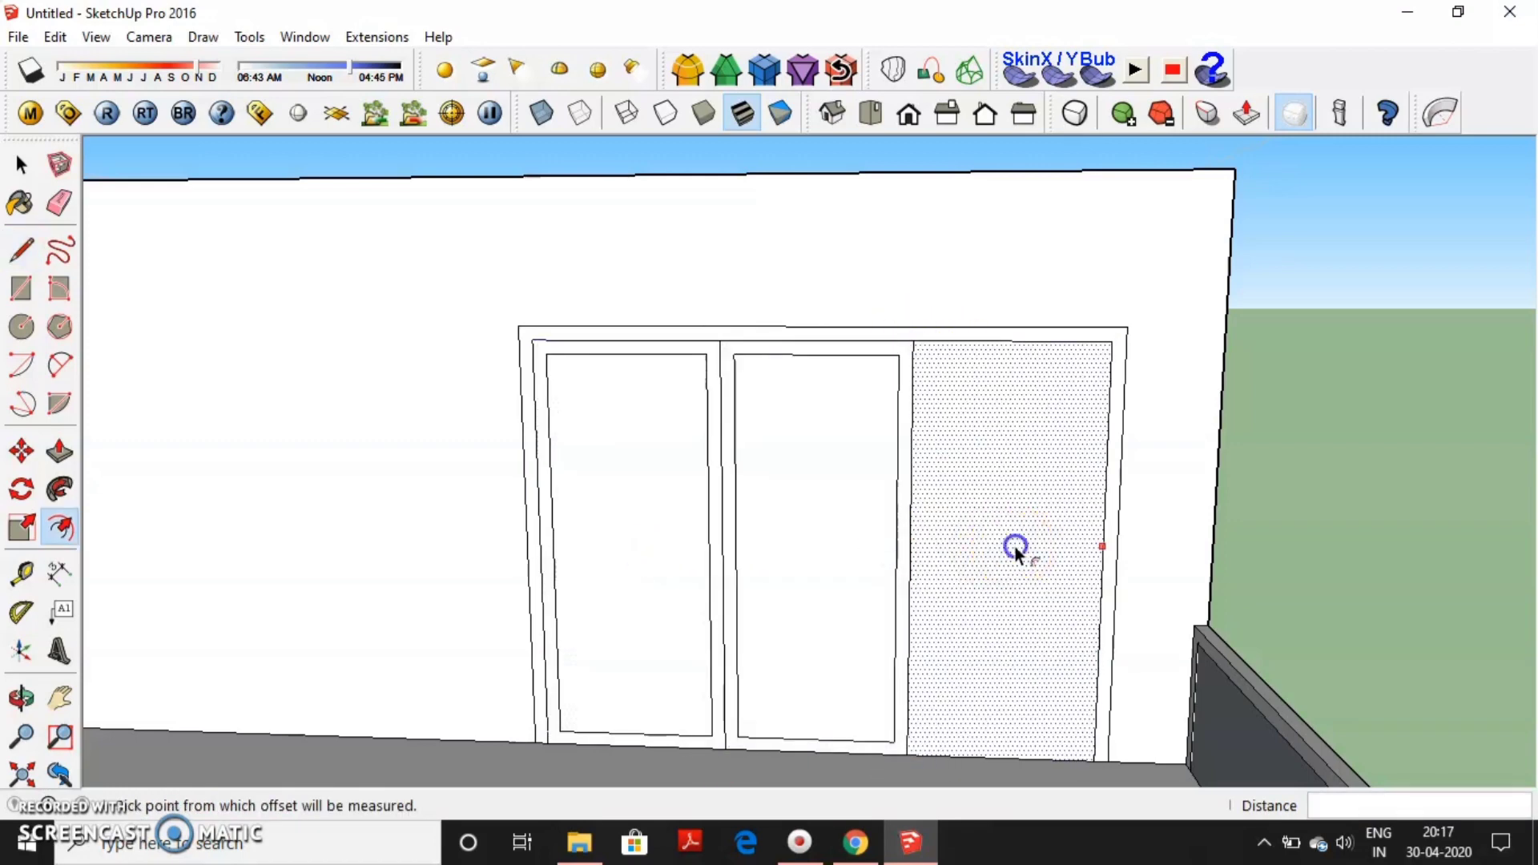
pyautogui.doubleClick(1014, 548)
pyautogui.press('p')
pyautogui.moveTo(818, 553); pyautogui.dragTo(643, 558)
pyautogui.click(858, 547)
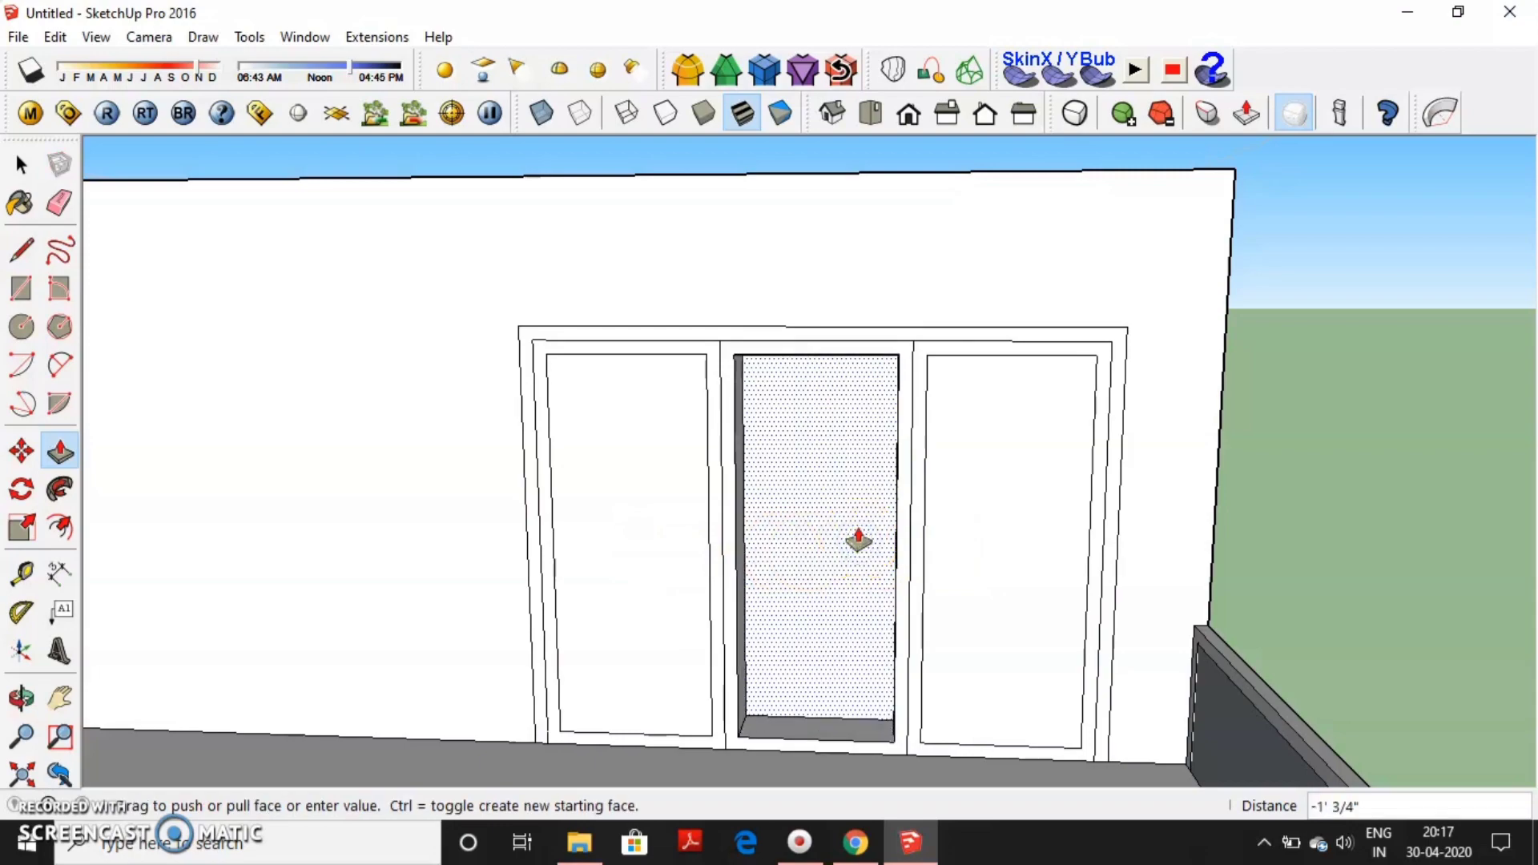
pyautogui.doubleClick(663, 543)
pyautogui.doubleClick(985, 539)
pyautogui.scroll(-5, 986, 541)
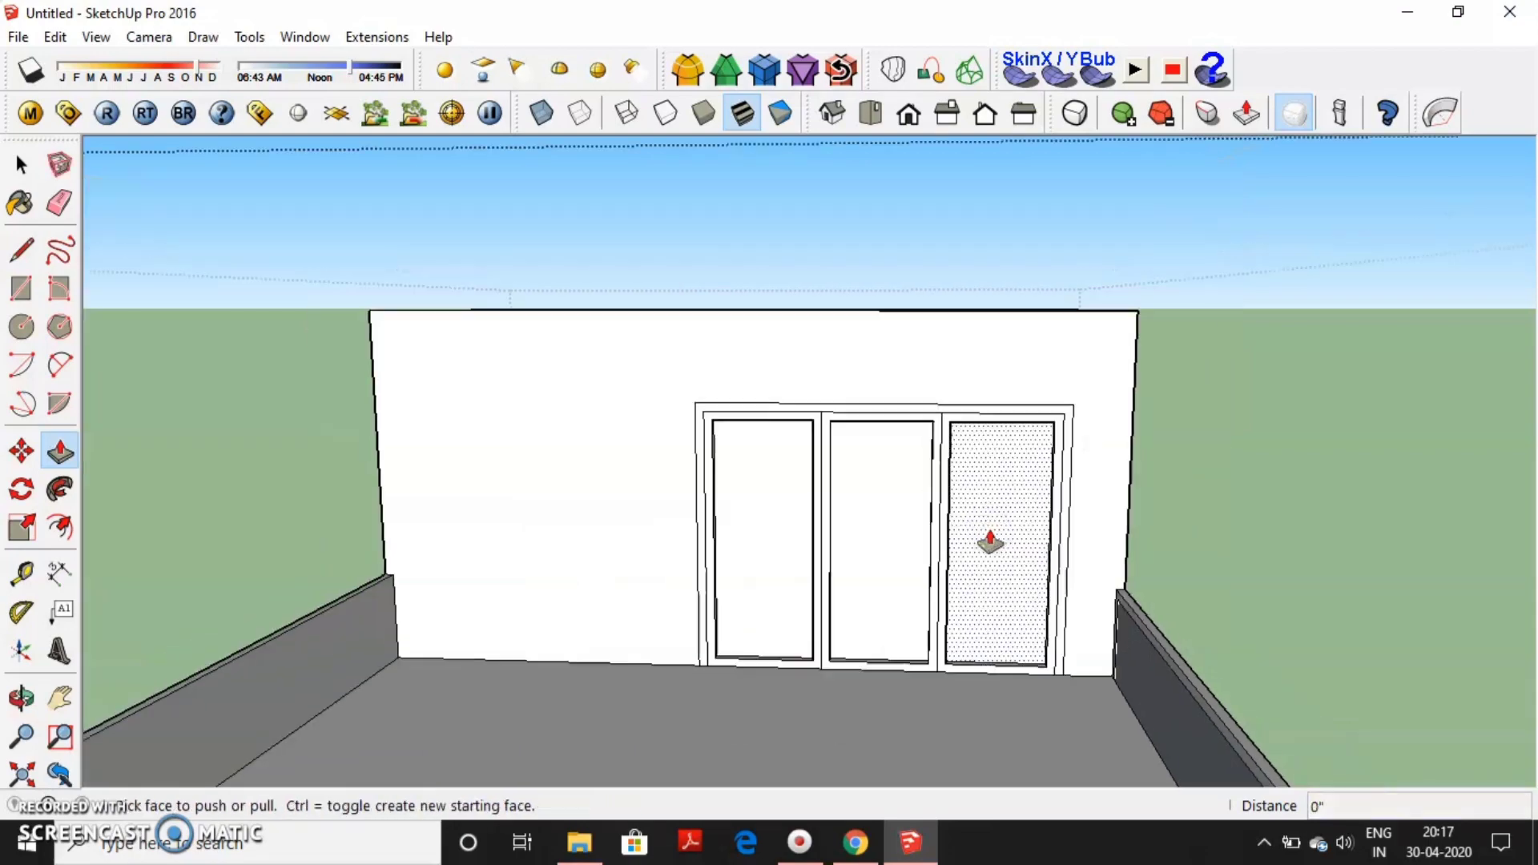
pyautogui.moveTo(986, 542)
pyautogui.mouseDown(button='middle')
pyautogui.moveTo(737, 492)
pyautogui.moveTo(577, 316)
pyautogui.moveTo(900, 509)
pyautogui.moveTo(529, 595)
pyautogui.mouseUp(button='middle')
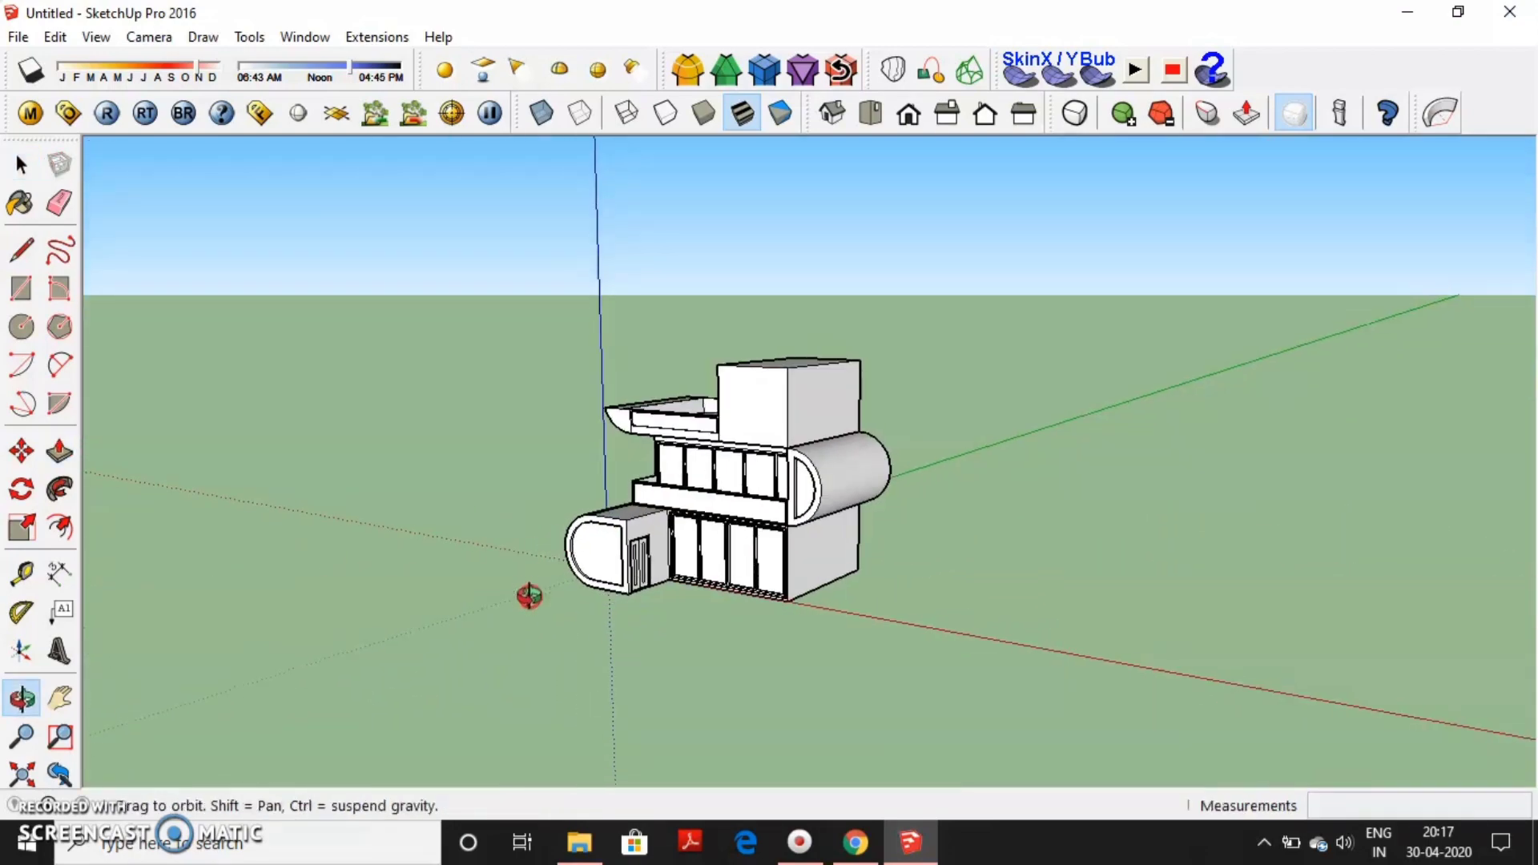
# Inset a border on the top block's front wall and push the inner panel about 2 15/16" inward.
pyautogui.scroll(6, 732, 467)
pyautogui.moveTo(731, 467)
pyautogui.mouseDown(button='middle')
pyautogui.moveTo(1085, 492)
pyautogui.moveTo(1106, 559)
pyautogui.moveTo(796, 412)
pyautogui.mouseUp(button='middle')
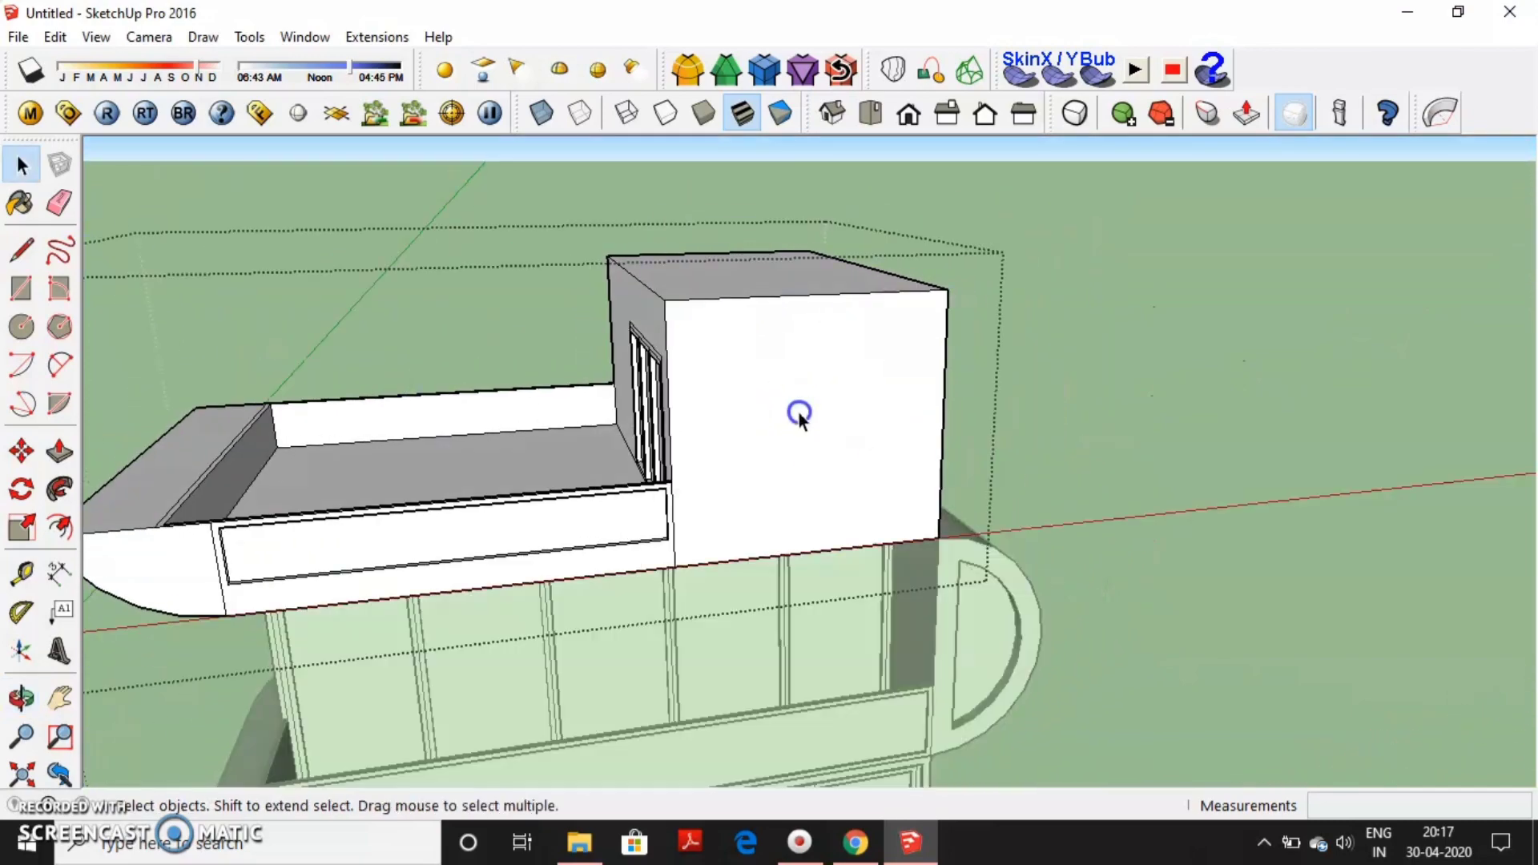
pyautogui.scroll(5, 787, 465)
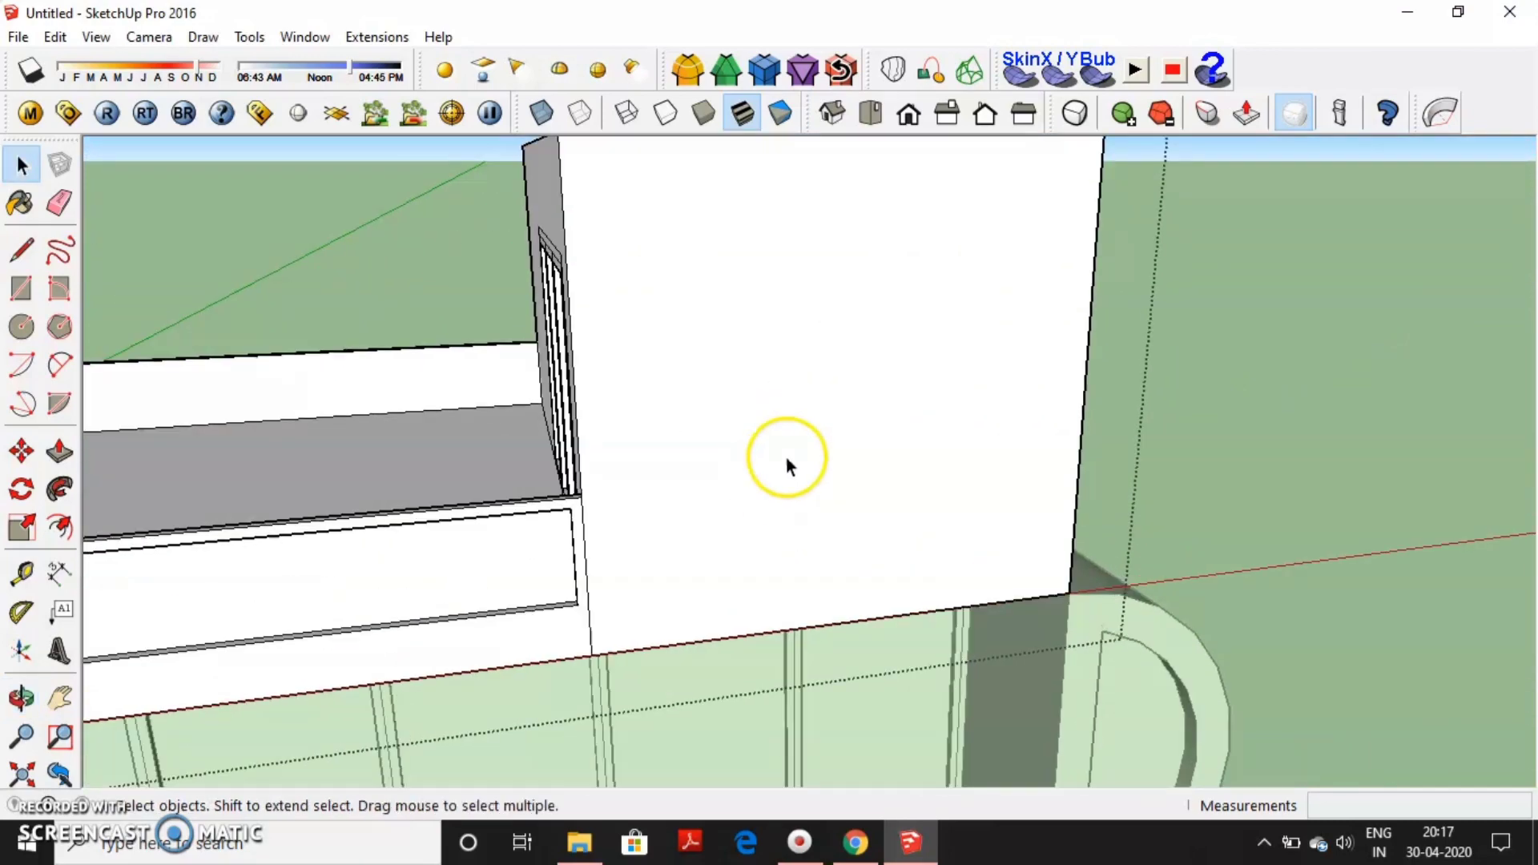
pyautogui.press('f')
pyautogui.click(733, 446)
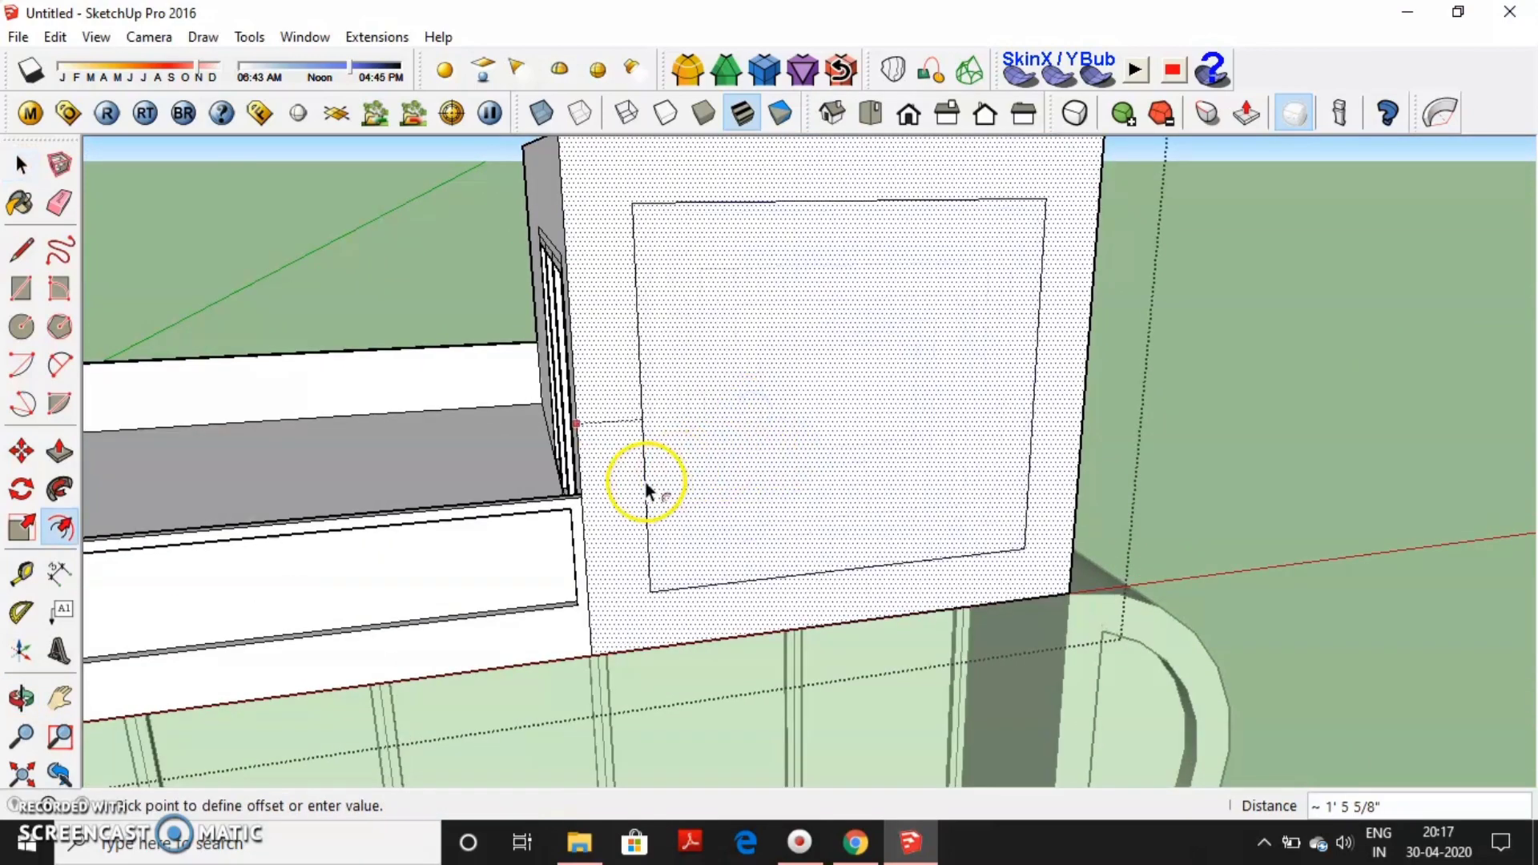
pyautogui.click(636, 484)
pyautogui.scroll(-2, 681, 489)
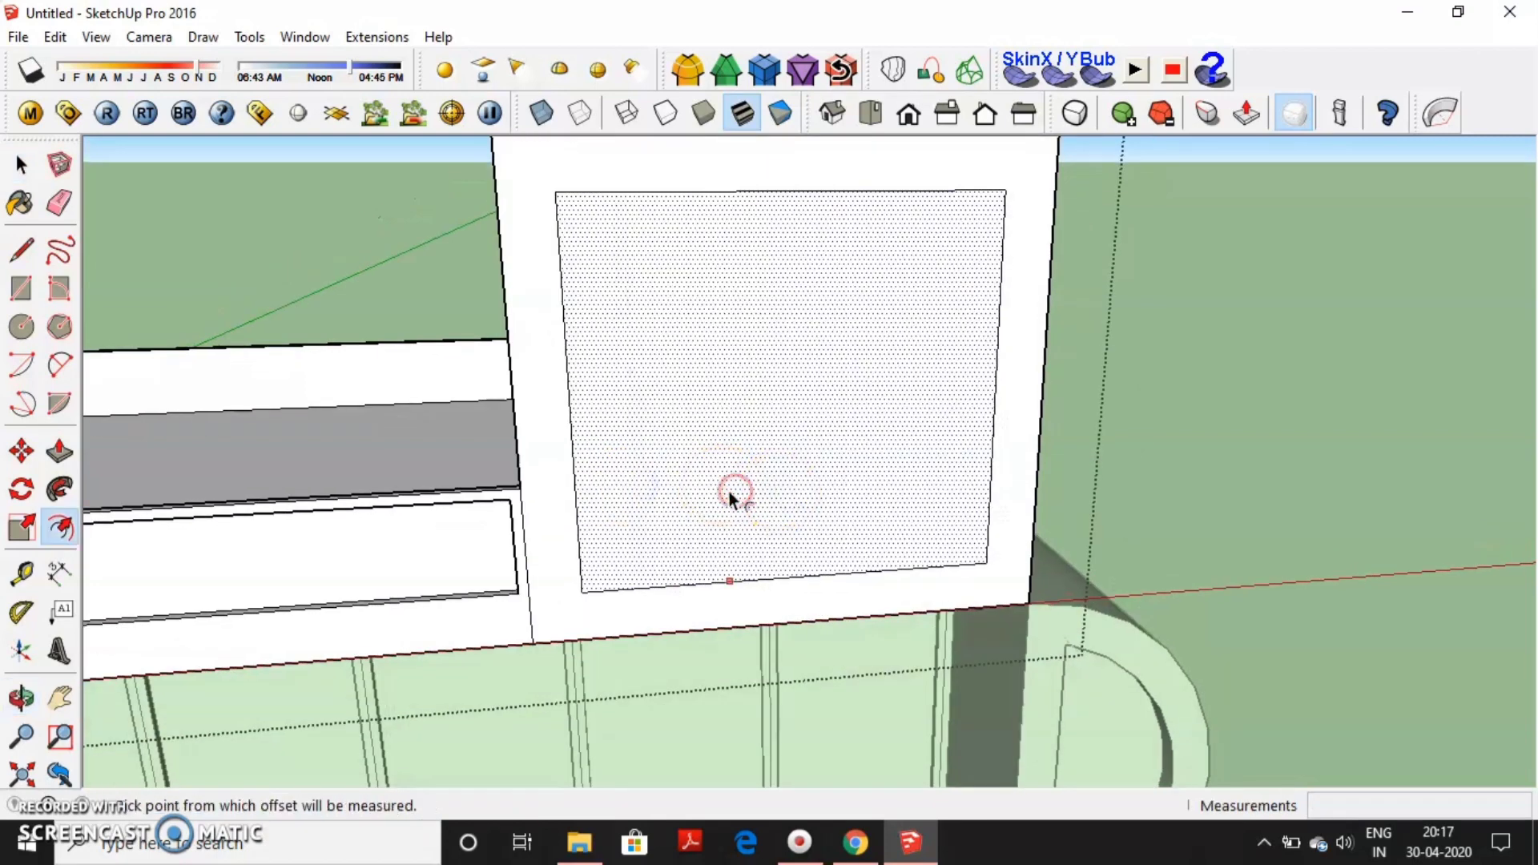
pyautogui.press('p')
pyautogui.scroll(-2, 729, 492)
pyautogui.click(727, 493)
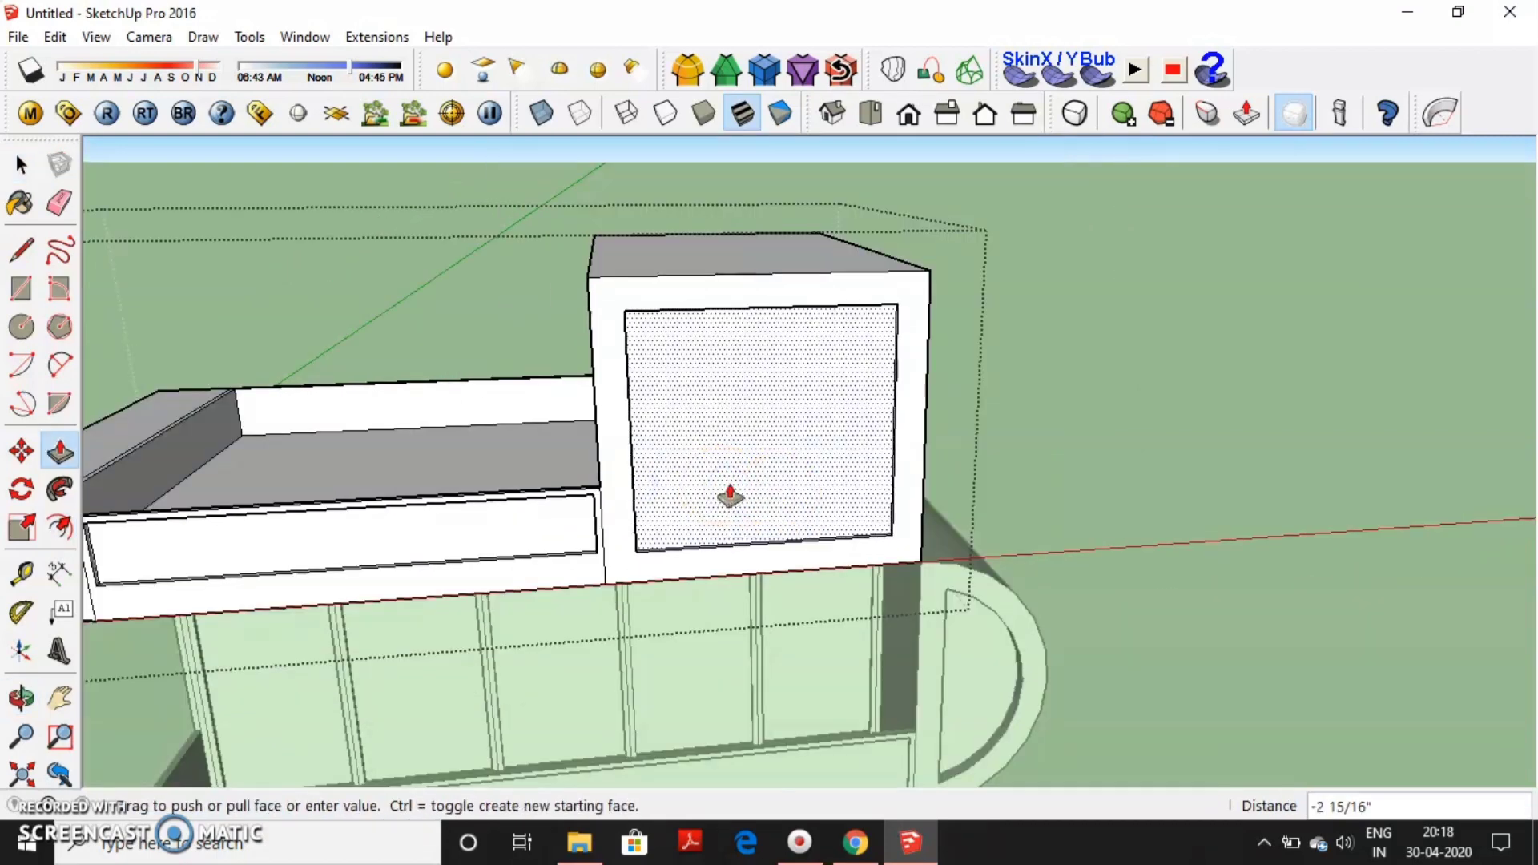
pyautogui.moveTo(730, 489); pyautogui.dragTo(696, 479, button='middle')
# Try a second inner inset on the recessed panel, undo it, and orbit out to view the building.
pyautogui.doubleClick(697, 474)
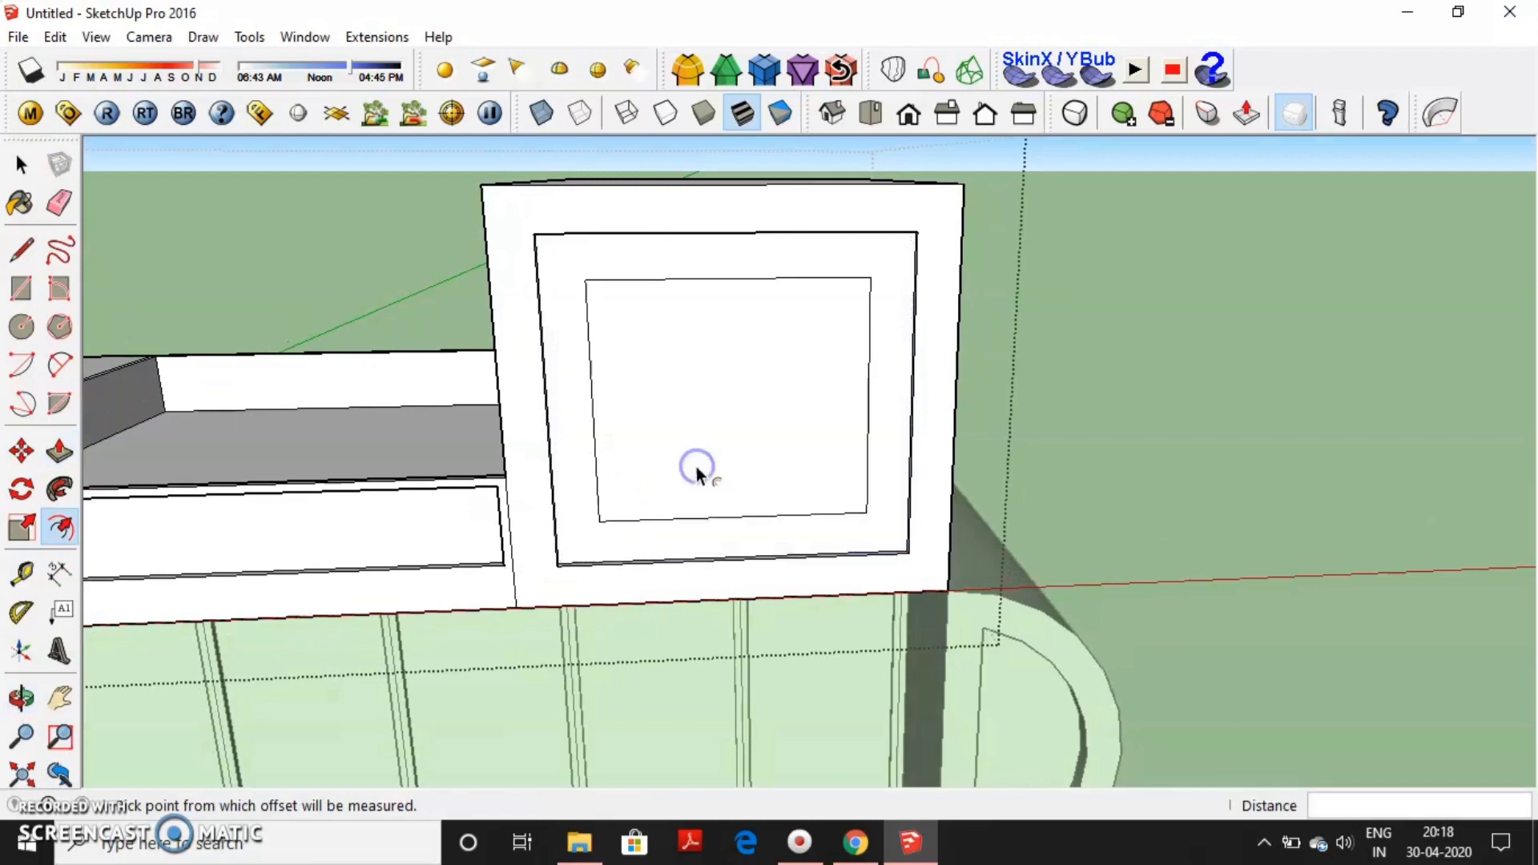
pyautogui.hotkey('ctrl', 'z')
pyautogui.doubleClick(713, 479)
pyautogui.hotkey('ctrl', 'z')
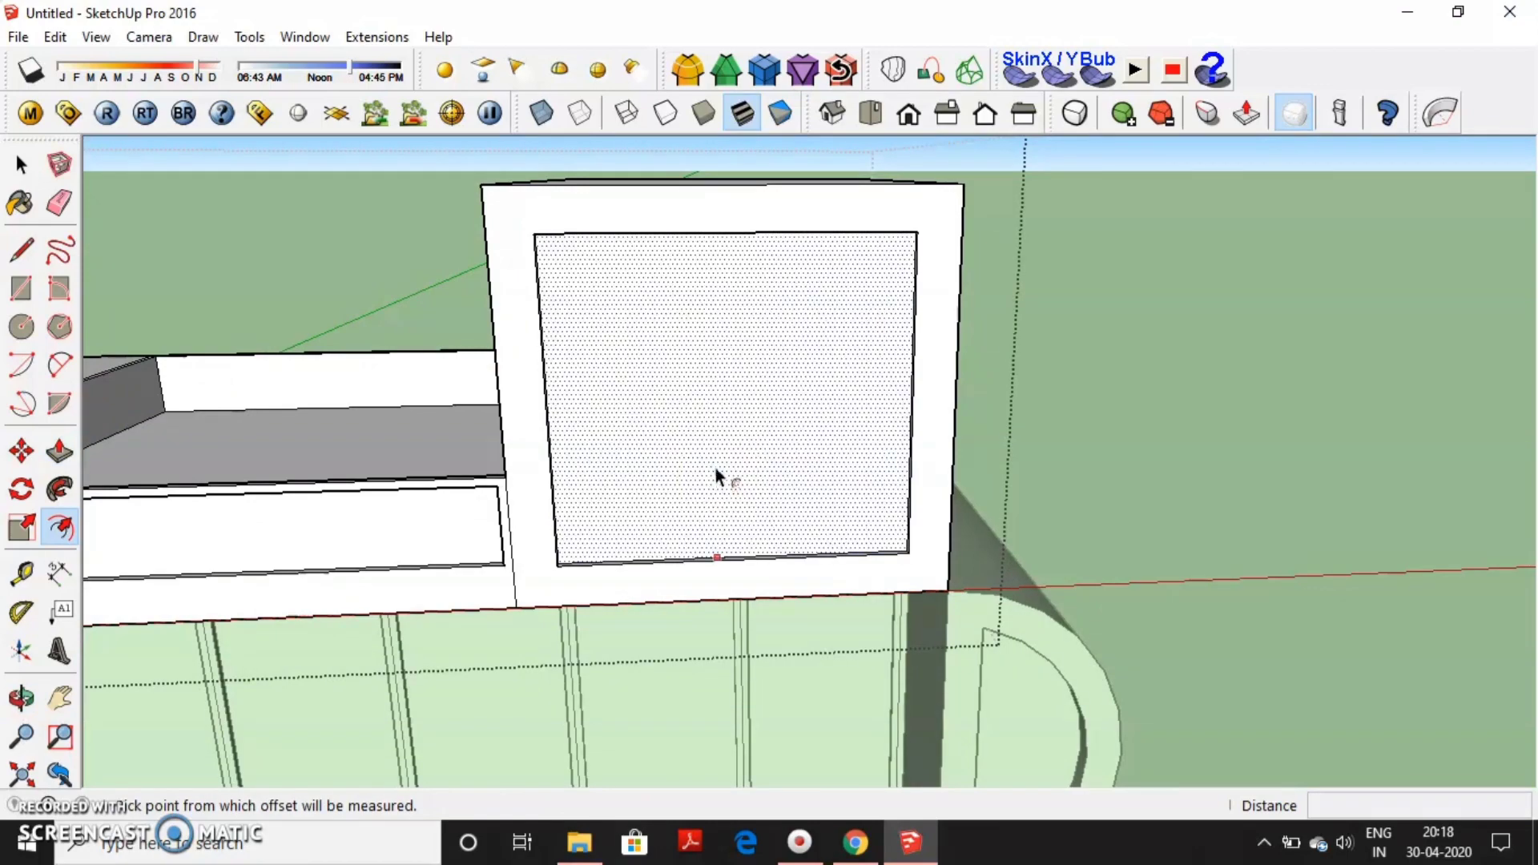
pyautogui.write('3')
pyautogui.scroll(-5, 714, 465)
pyautogui.press('space')
pyautogui.moveTo(817, 464); pyautogui.dragTo(1062, 452, button='middle')
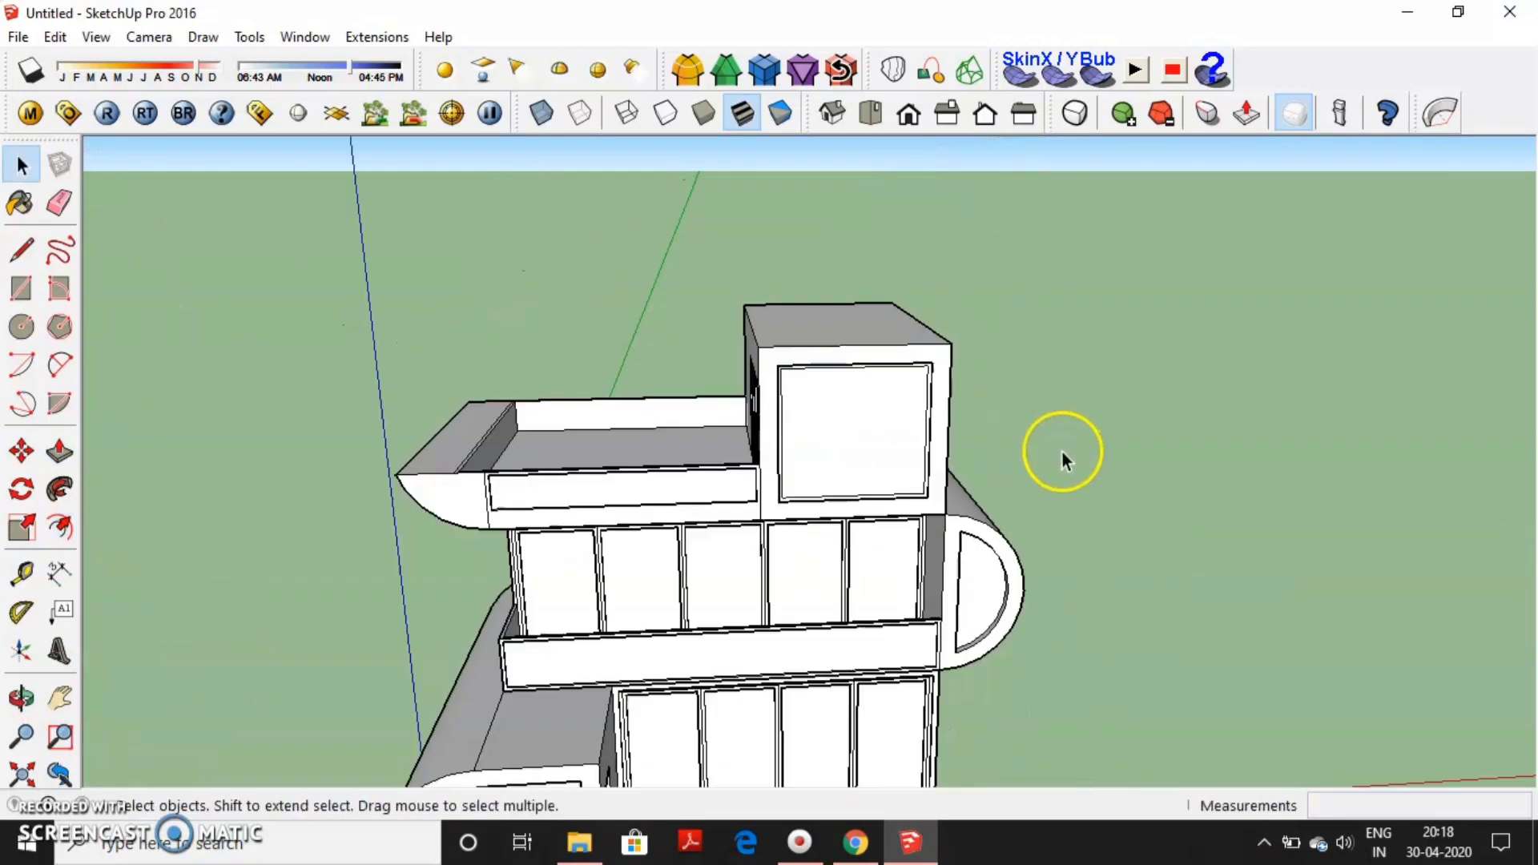
pyautogui.press('o')
pyautogui.scroll(-3, 1121, 361)
pyautogui.moveTo(1173, 259)
pyautogui.mouseDown()
pyautogui.moveTo(814, 470)
pyautogui.moveTo(1339, 419)
pyautogui.moveTo(763, 362)
pyautogui.mouseUp()
pyautogui.press('space')
pyautogui.scroll(2, 713, 410)
pyautogui.moveTo(713, 410); pyautogui.dragTo(547, 375, button='middle')
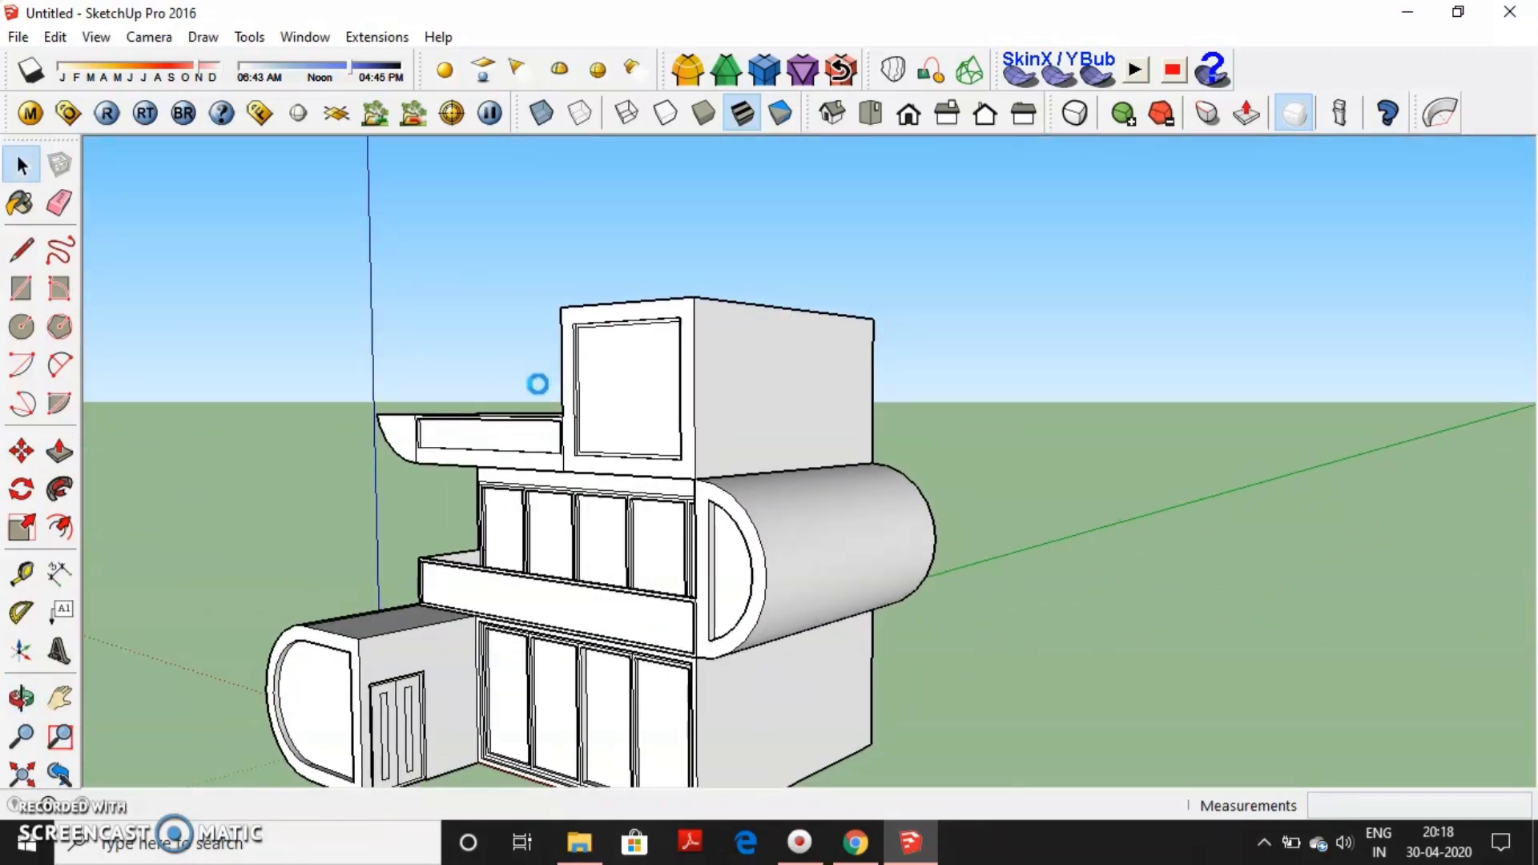
# Paint the upper block's glass, window pane and railing with Glass and Mirrors' Translucent Glass Tinted.
pyautogui.press('b')
pyautogui.click(1354, 333)
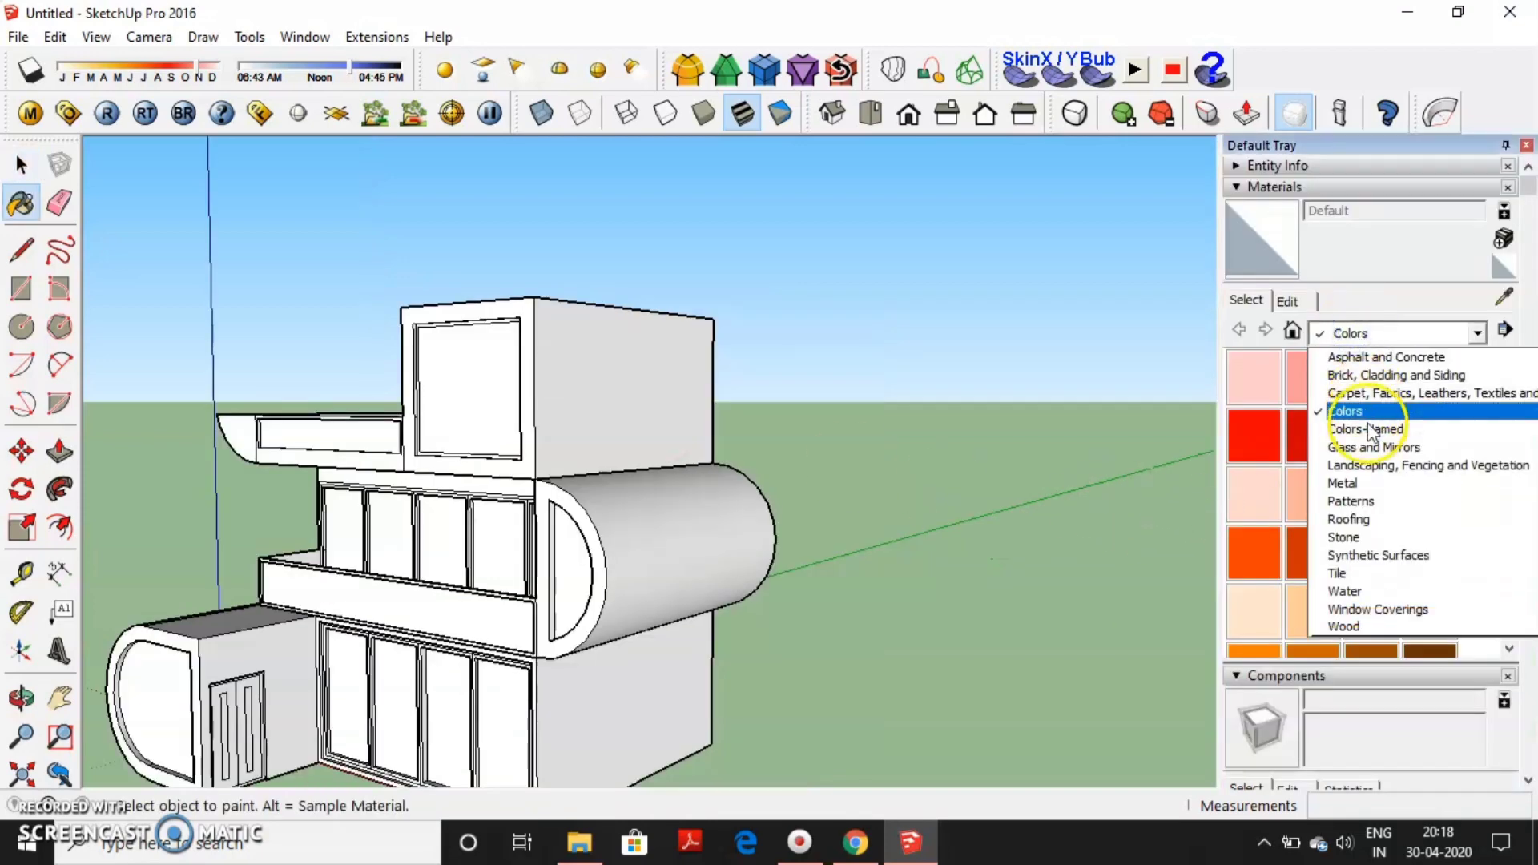
pyautogui.click(1371, 448)
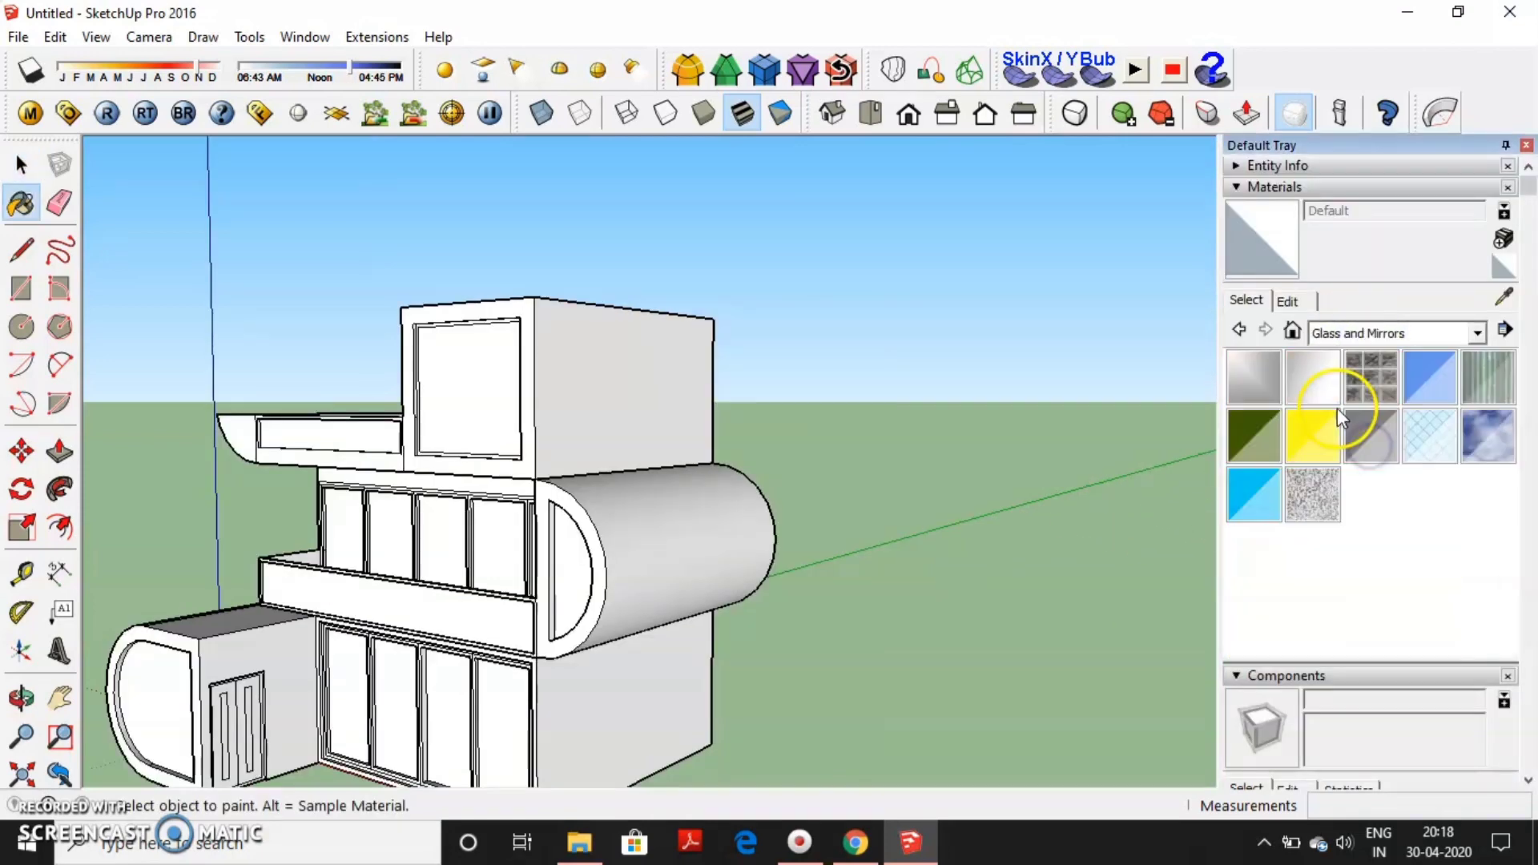
pyautogui.click(1257, 488)
pyautogui.click(458, 393)
pyautogui.moveTo(458, 392)
pyautogui.mouseDown(button='middle')
pyautogui.moveTo(577, 440)
pyautogui.moveTo(637, 440)
pyautogui.mouseUp(button='middle')
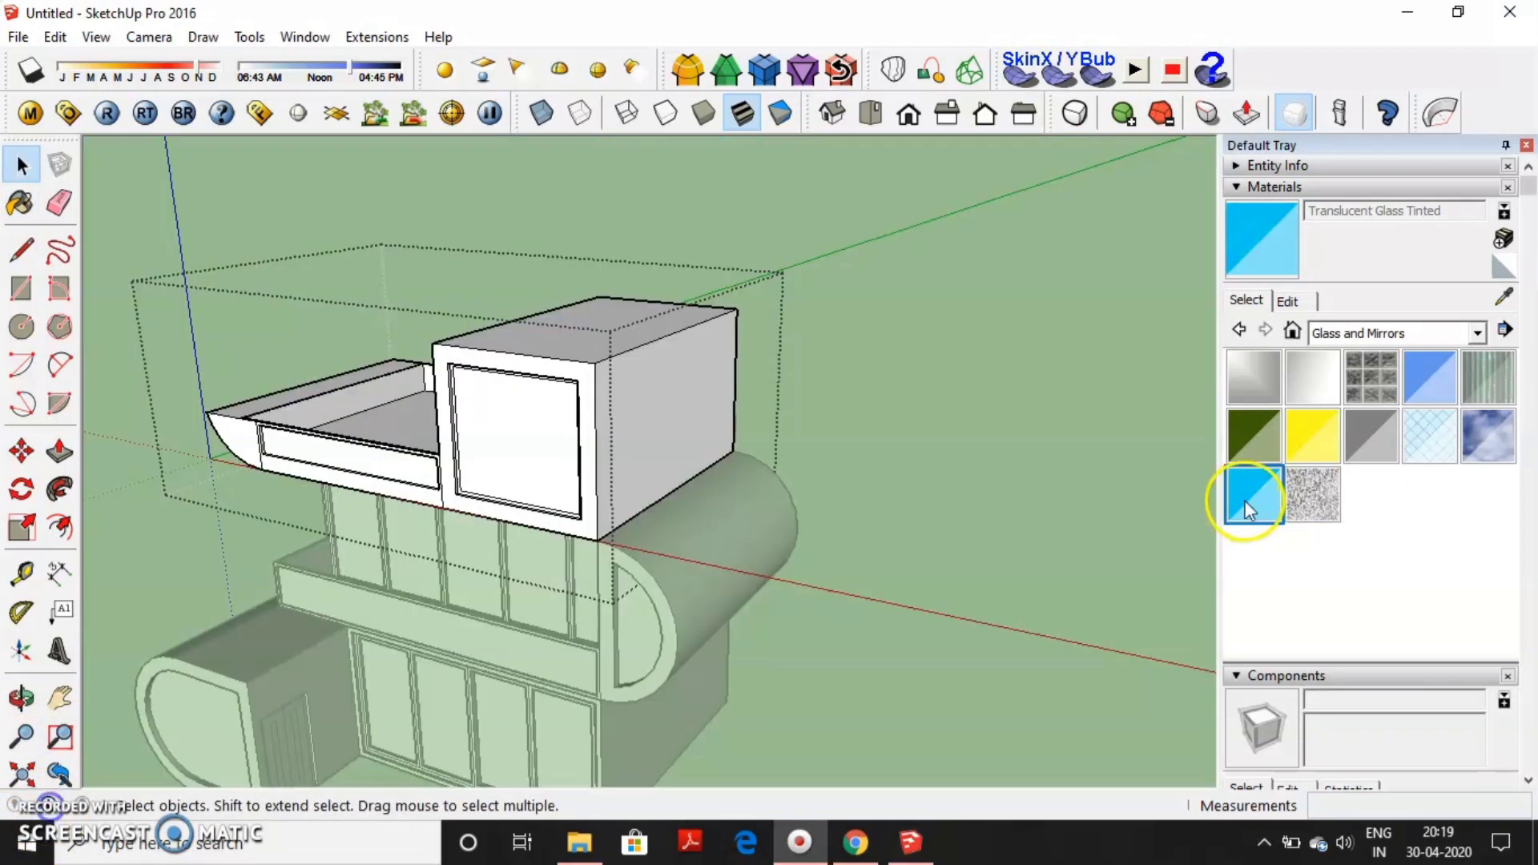
pyautogui.click(571, 443)
pyautogui.click(384, 456)
pyautogui.moveTo(384, 457); pyautogui.dragTo(712, 405, button='middle')
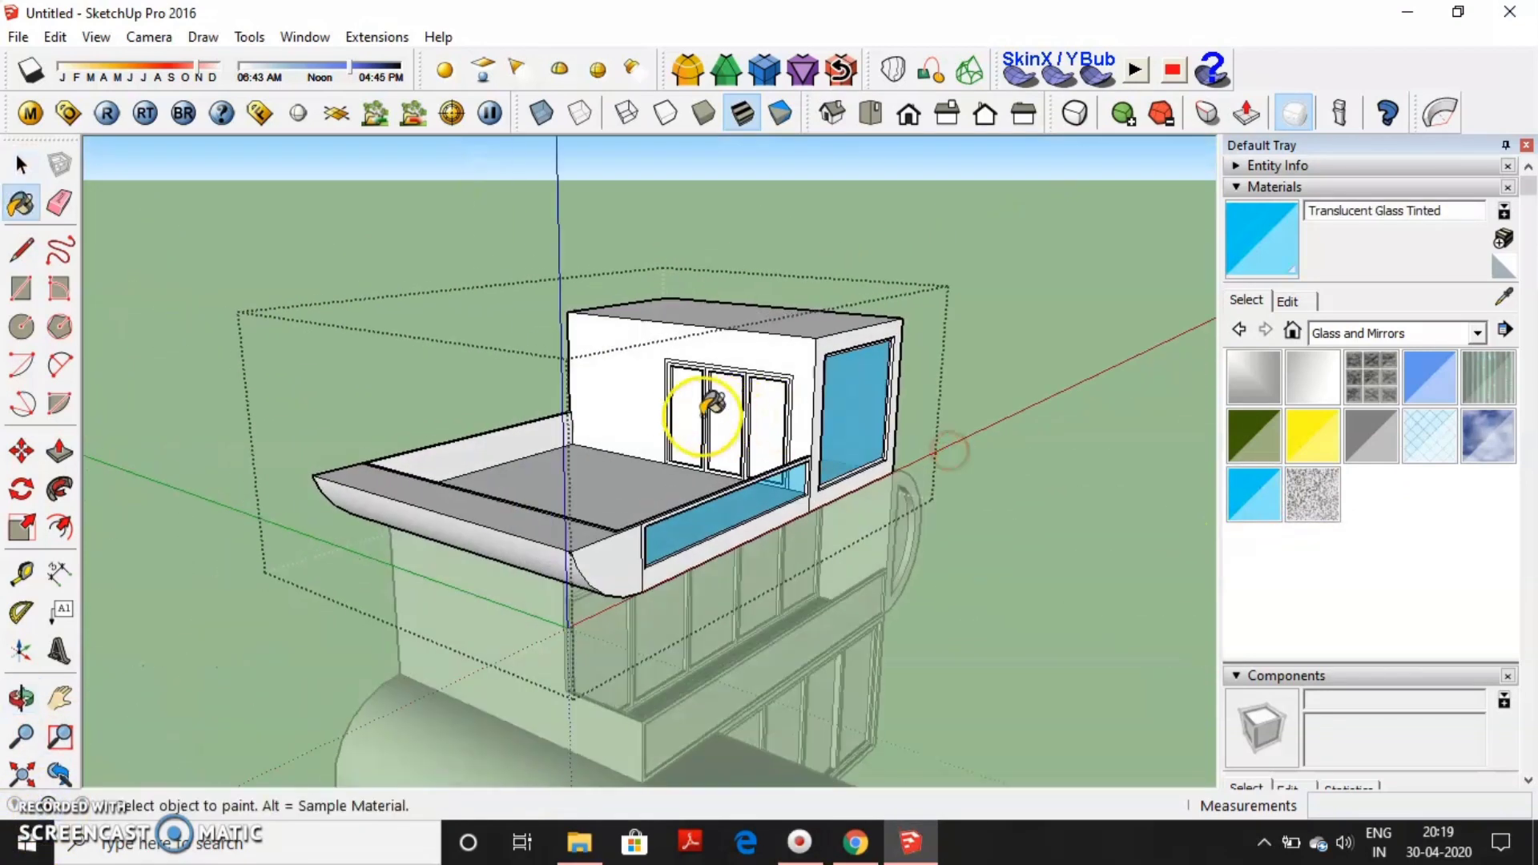
# Finish the middle floor's blue glass and leave its group.
pyautogui.press('space')
pyautogui.moveTo(949, 412)
pyautogui.mouseDown(button='middle')
pyautogui.moveTo(978, 498)
pyautogui.moveTo(591, 612)
pyautogui.moveTo(1526, 545)
pyautogui.mouseUp(button='middle')
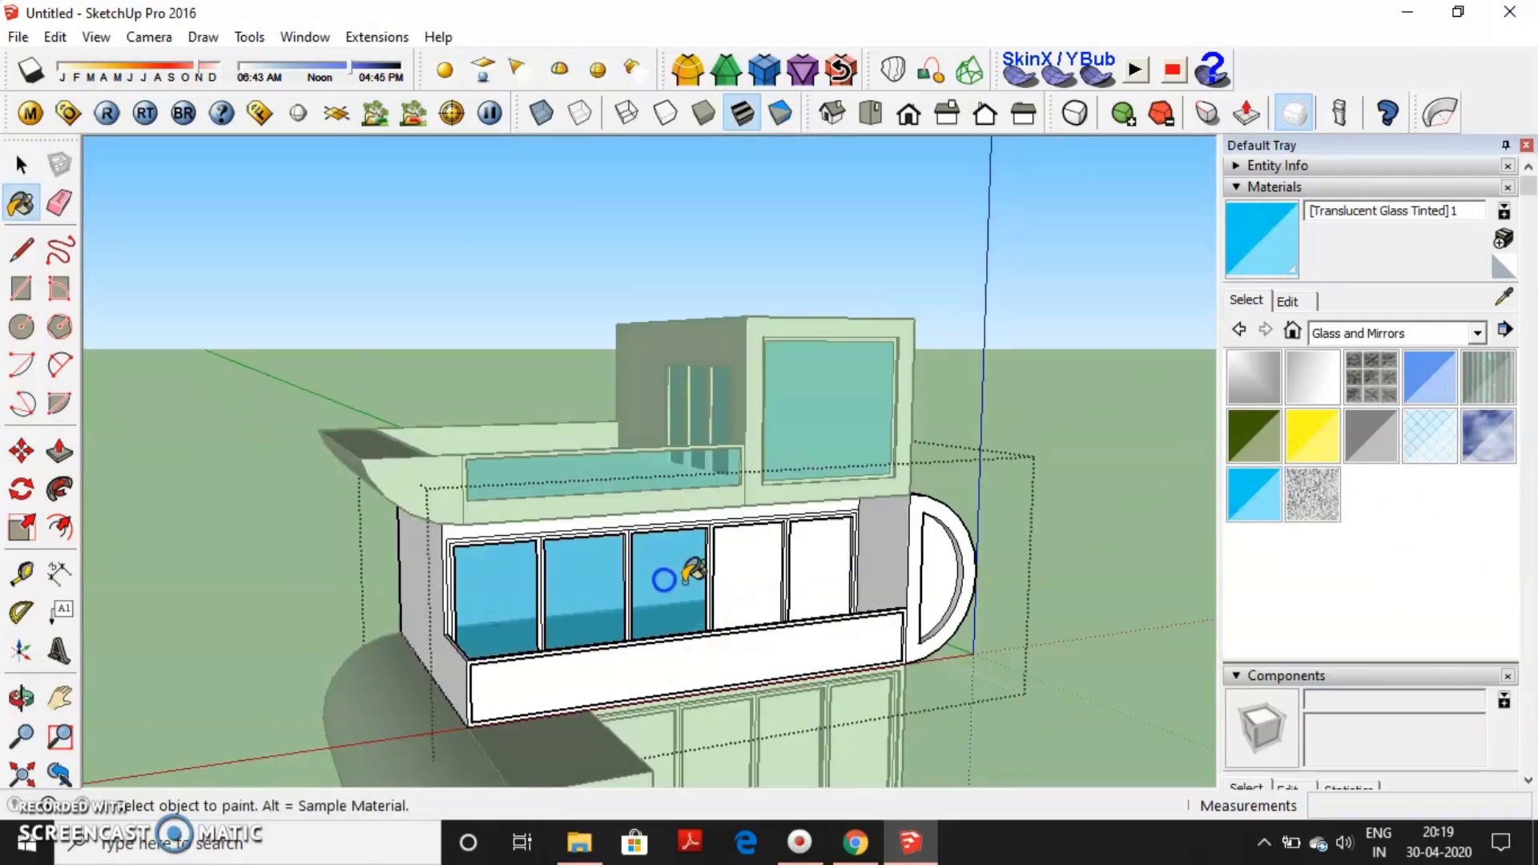
pyautogui.press('space')
pyautogui.moveTo(710, 649)
pyautogui.mouseDown(button='middle')
pyautogui.moveTo(713, 728)
pyautogui.moveTo(735, 590)
pyautogui.mouseUp(button='middle')
pyautogui.click(735, 589)
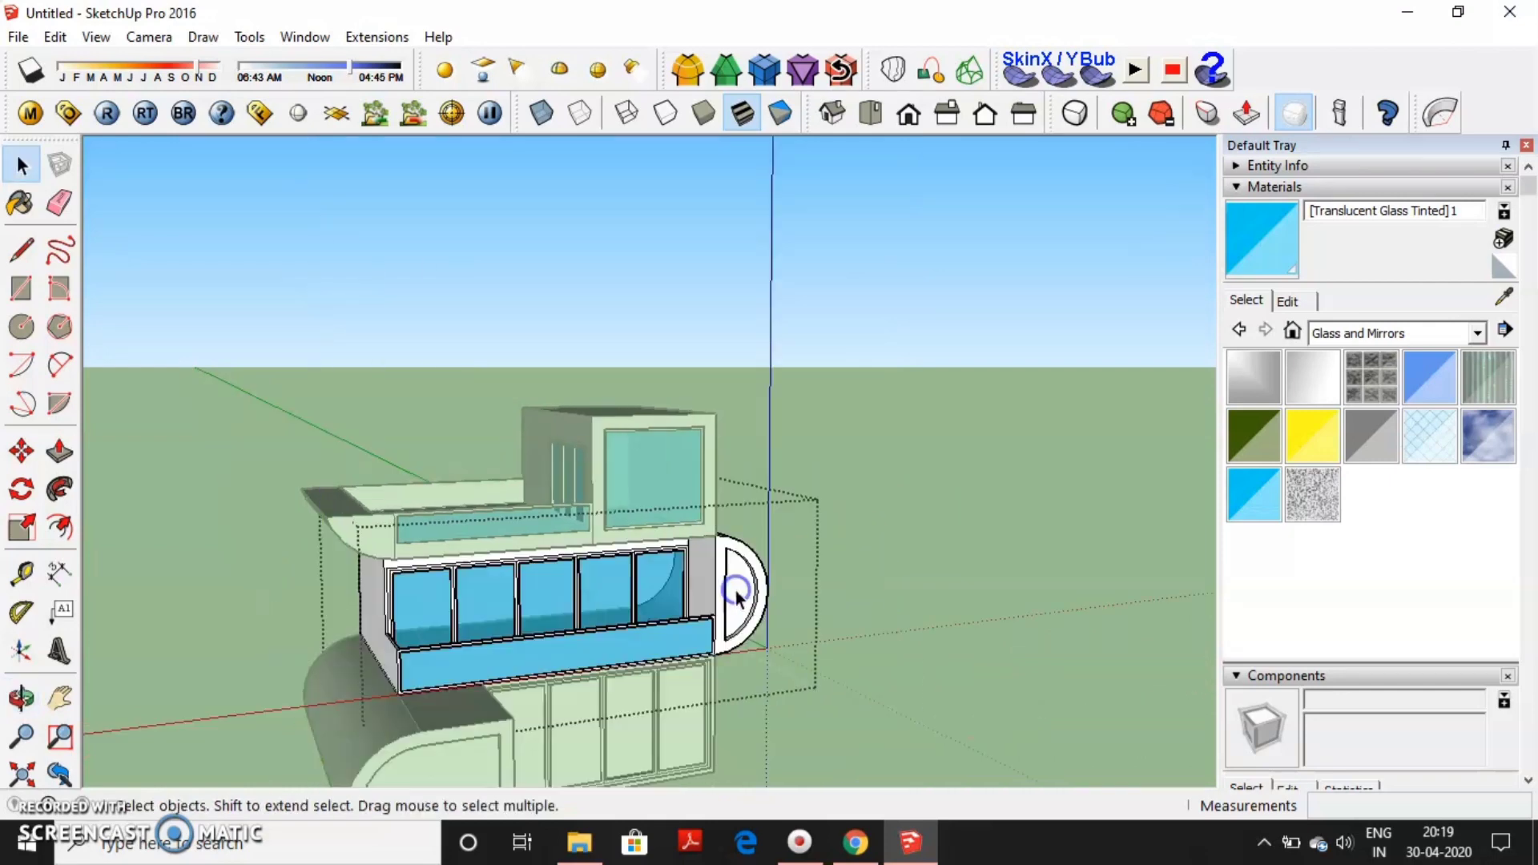
pyautogui.click(1247, 513)
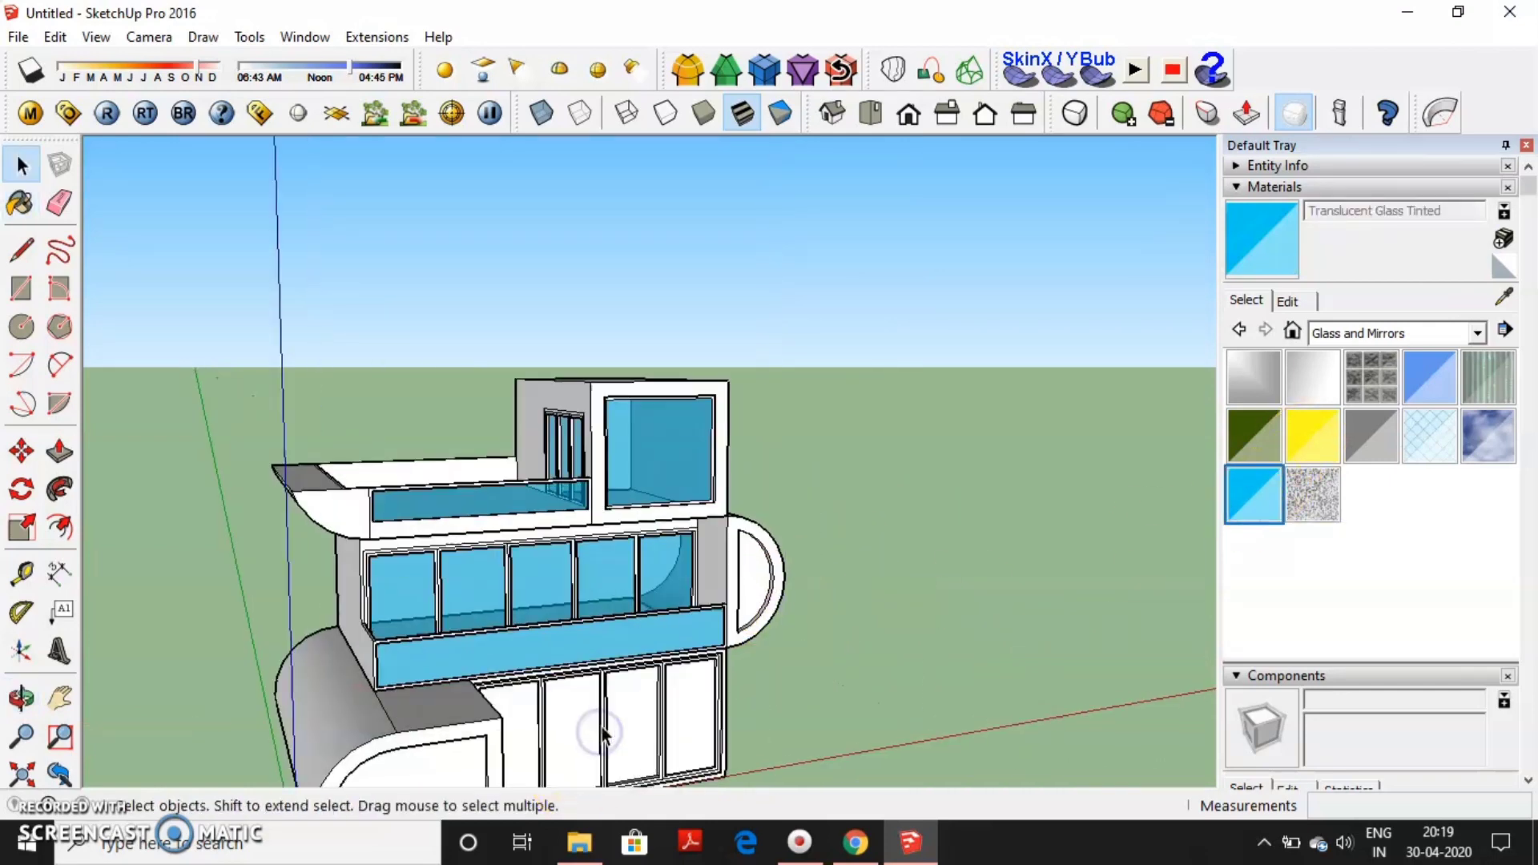
# Paint the ground-floor glass doors and the small entry door's panel blue tinted glass.
pyautogui.moveTo(571, 789)
pyautogui.mouseDown(button='middle')
pyautogui.moveTo(570, 617)
pyautogui.moveTo(451, 667)
pyautogui.mouseUp(button='middle')
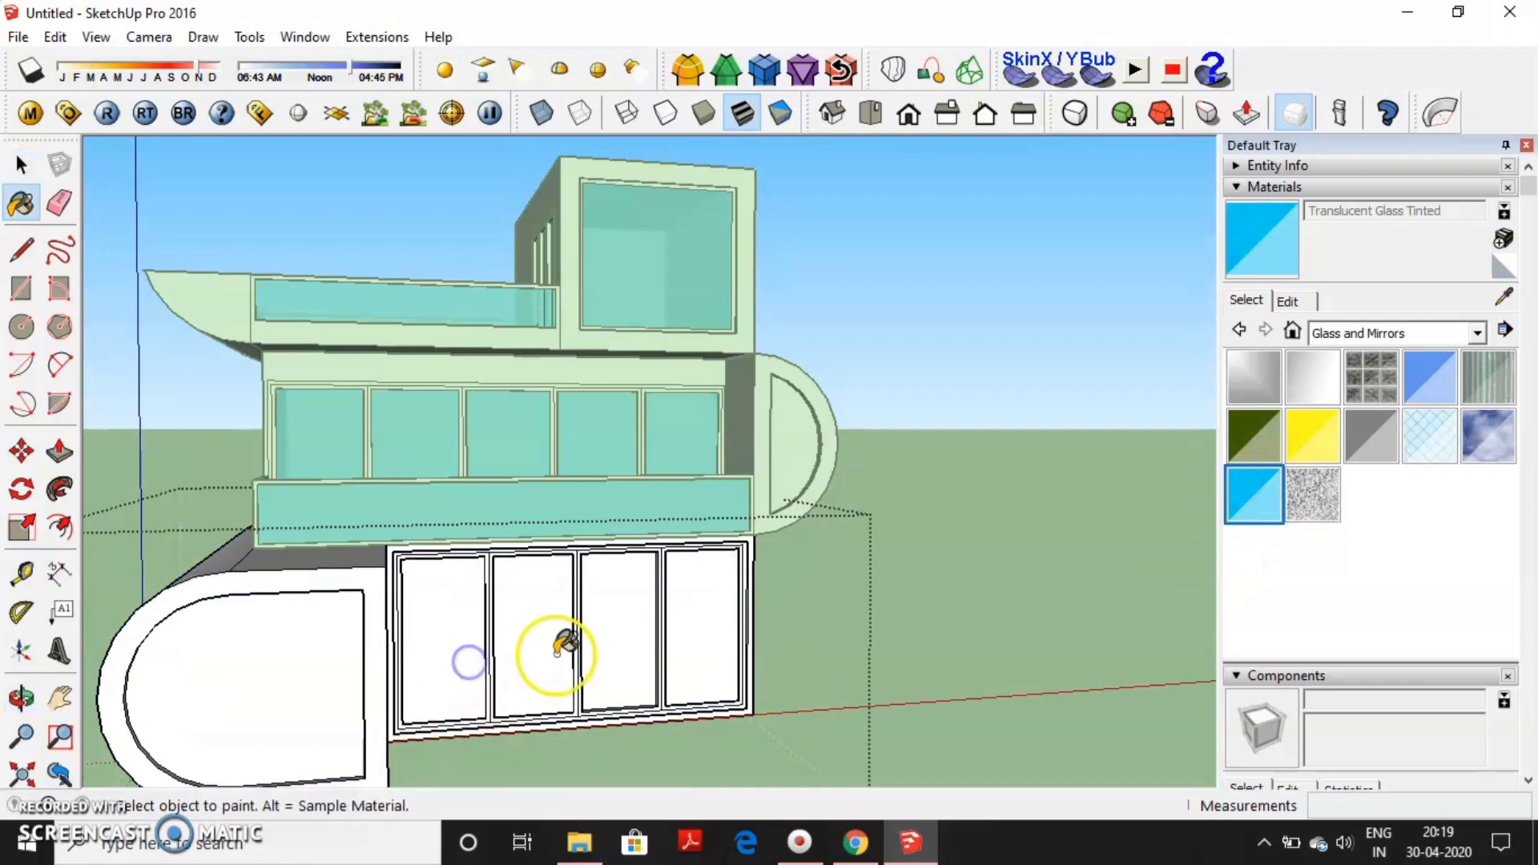
pyautogui.click(559, 648)
pyautogui.click(609, 625)
pyautogui.click(689, 617)
pyautogui.moveTo(721, 622); pyautogui.dragTo(345, 637, button='middle')
pyautogui.scroll(5, 319, 647)
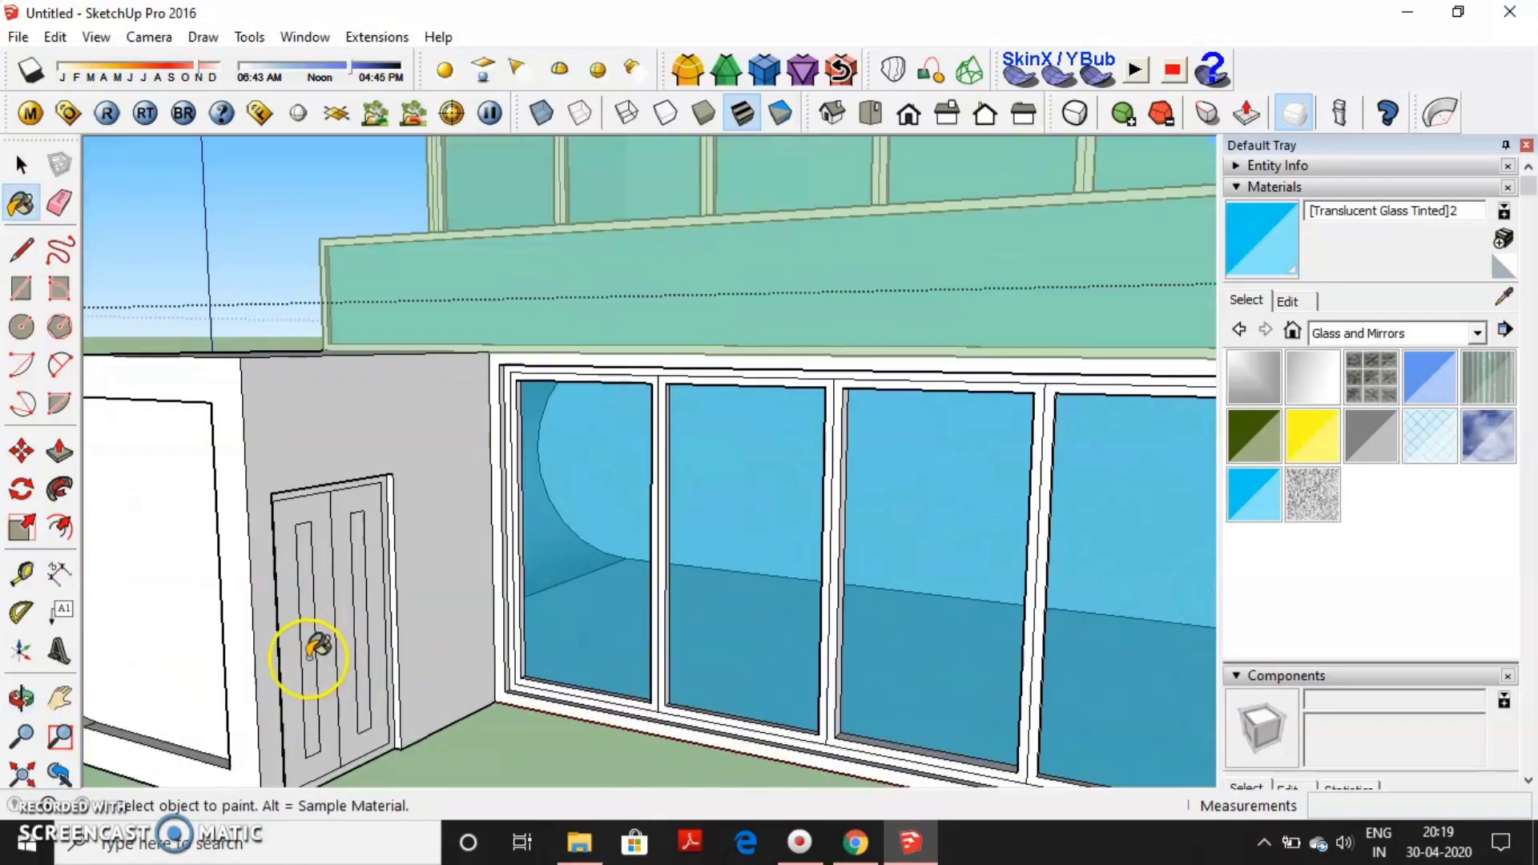
pyautogui.click(365, 641)
pyautogui.press('space')
pyautogui.scroll(-5, 954, 541)
# Orbit to a front view of the house and pick the Arc tool.
pyautogui.moveTo(953, 540)
pyautogui.mouseDown(button='middle')
pyautogui.moveTo(814, 631)
pyautogui.moveTo(862, 795)
pyautogui.moveTo(553, 621)
pyautogui.moveTo(584, 745)
pyautogui.moveTo(948, 704)
pyautogui.moveTo(584, 661)
pyautogui.moveTo(495, 713)
pyautogui.mouseUp(button='middle')
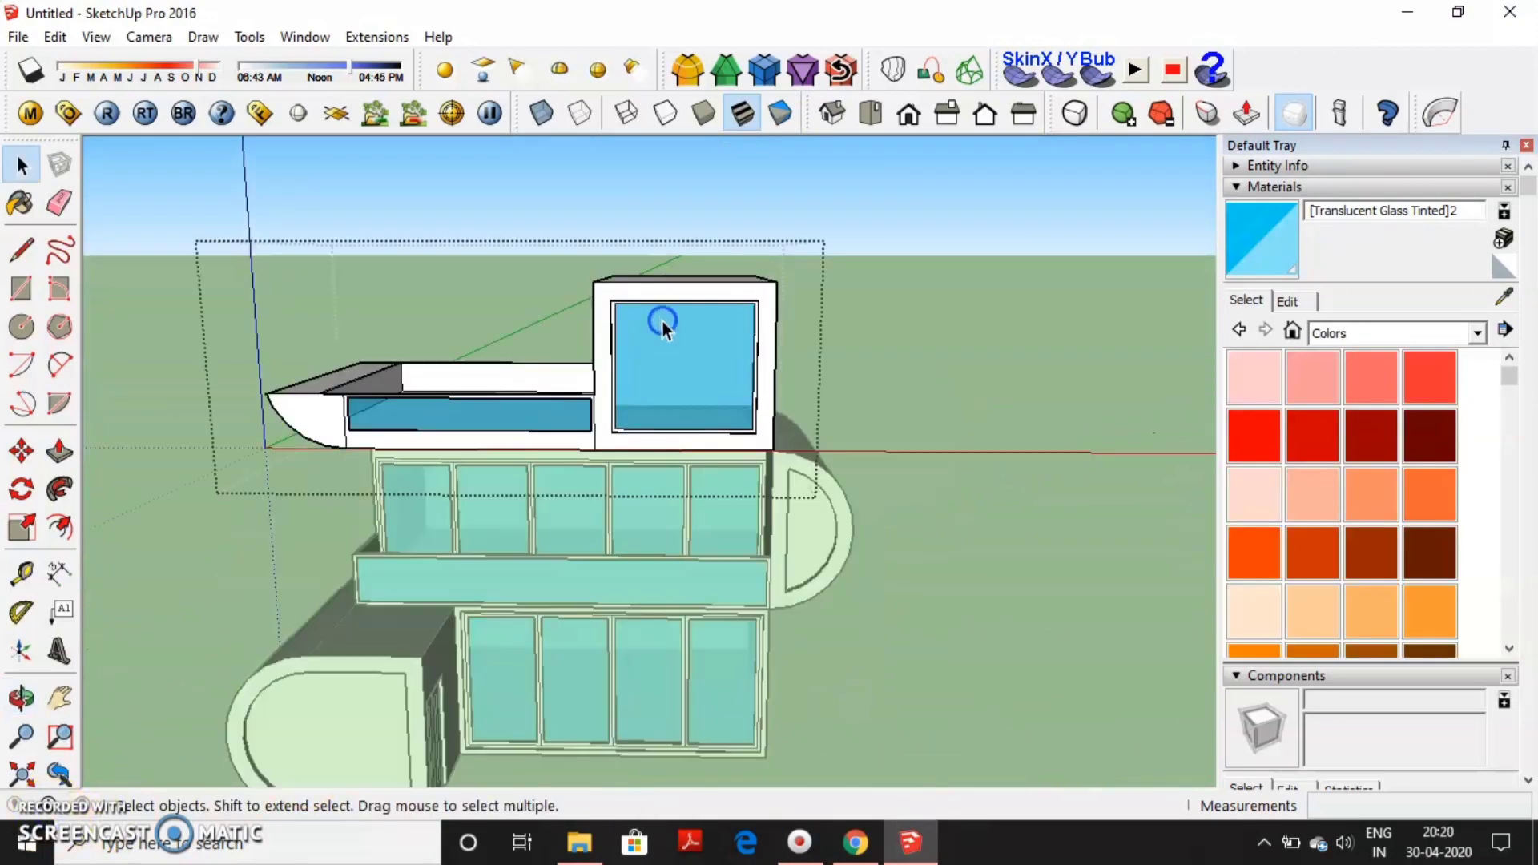
pyautogui.scroll(2, 659, 320)
pyautogui.scroll(3, 680, 430)
pyautogui.click(59, 365)
pyautogui.scroll(1, 538, 449)
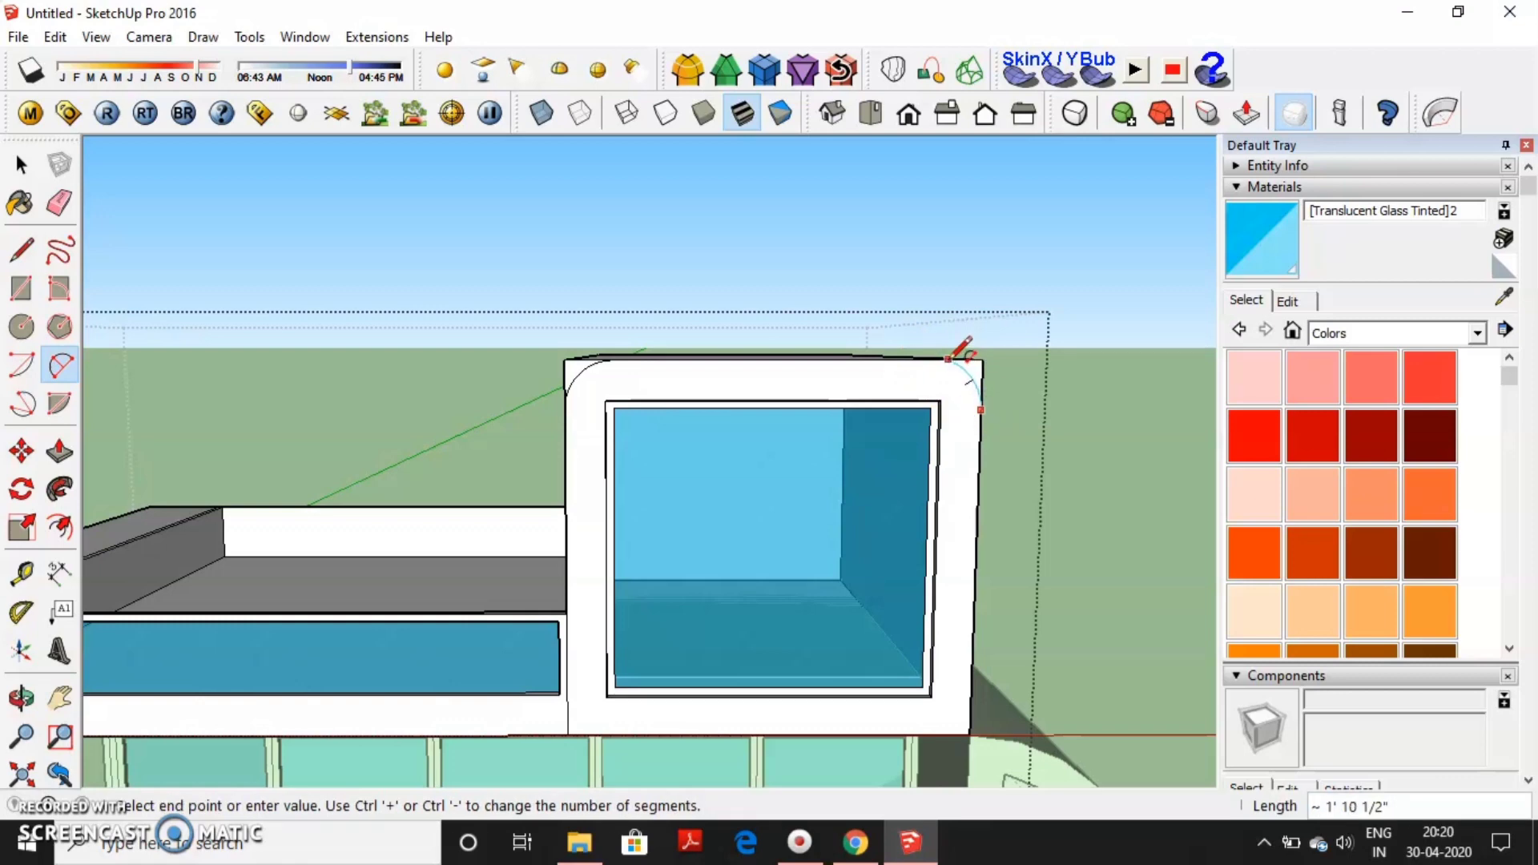
# Arc across the upper block's top-right corner, push away the corner piece, and exit the group.
pyautogui.click(970, 370)
pyautogui.press('p')
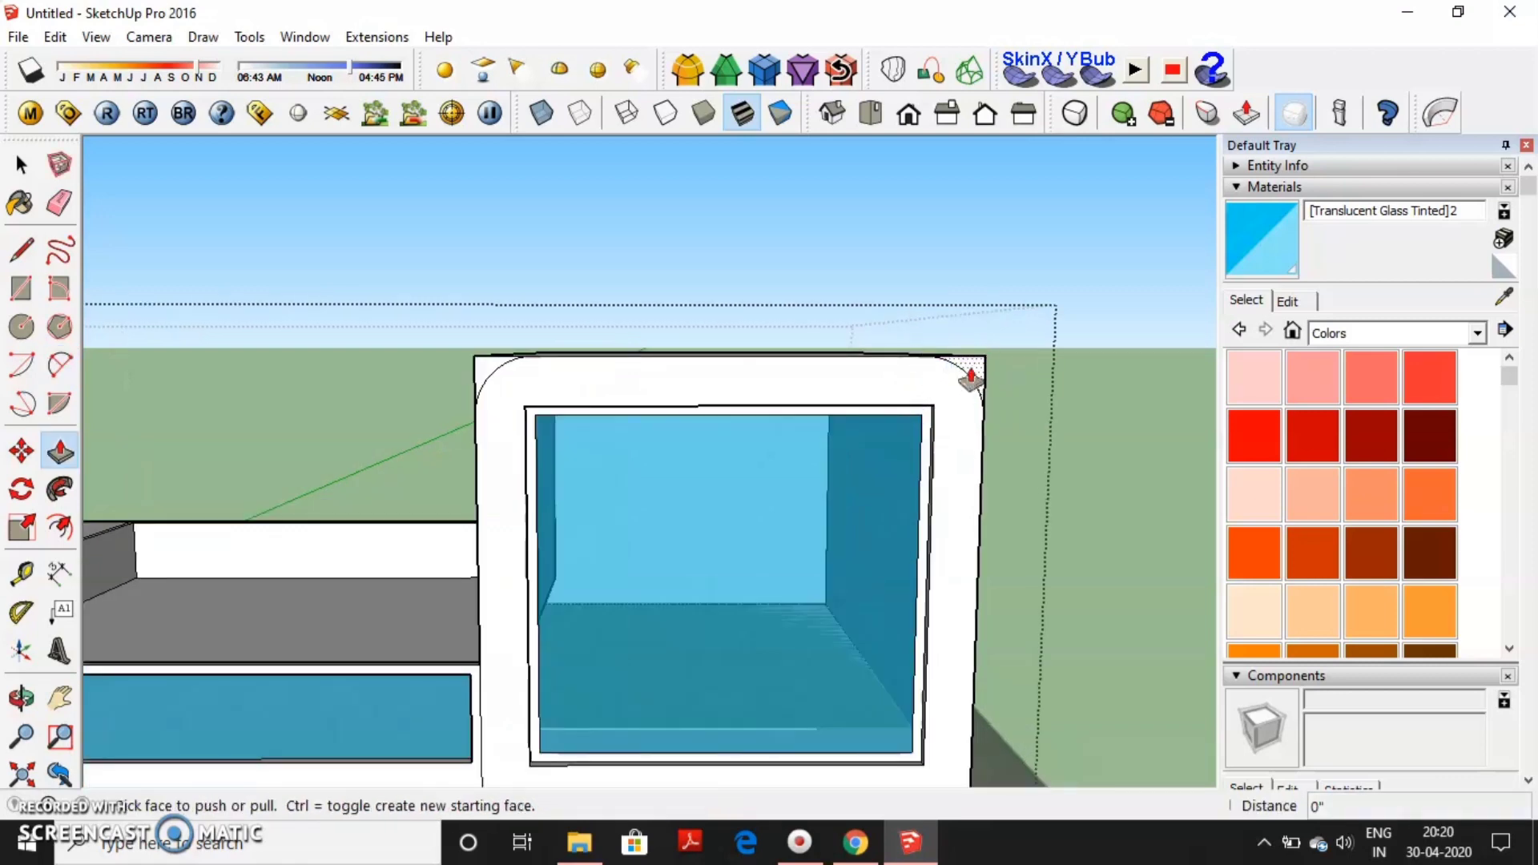
pyautogui.moveTo(900, 377); pyautogui.dragTo(885, 359, button='middle')
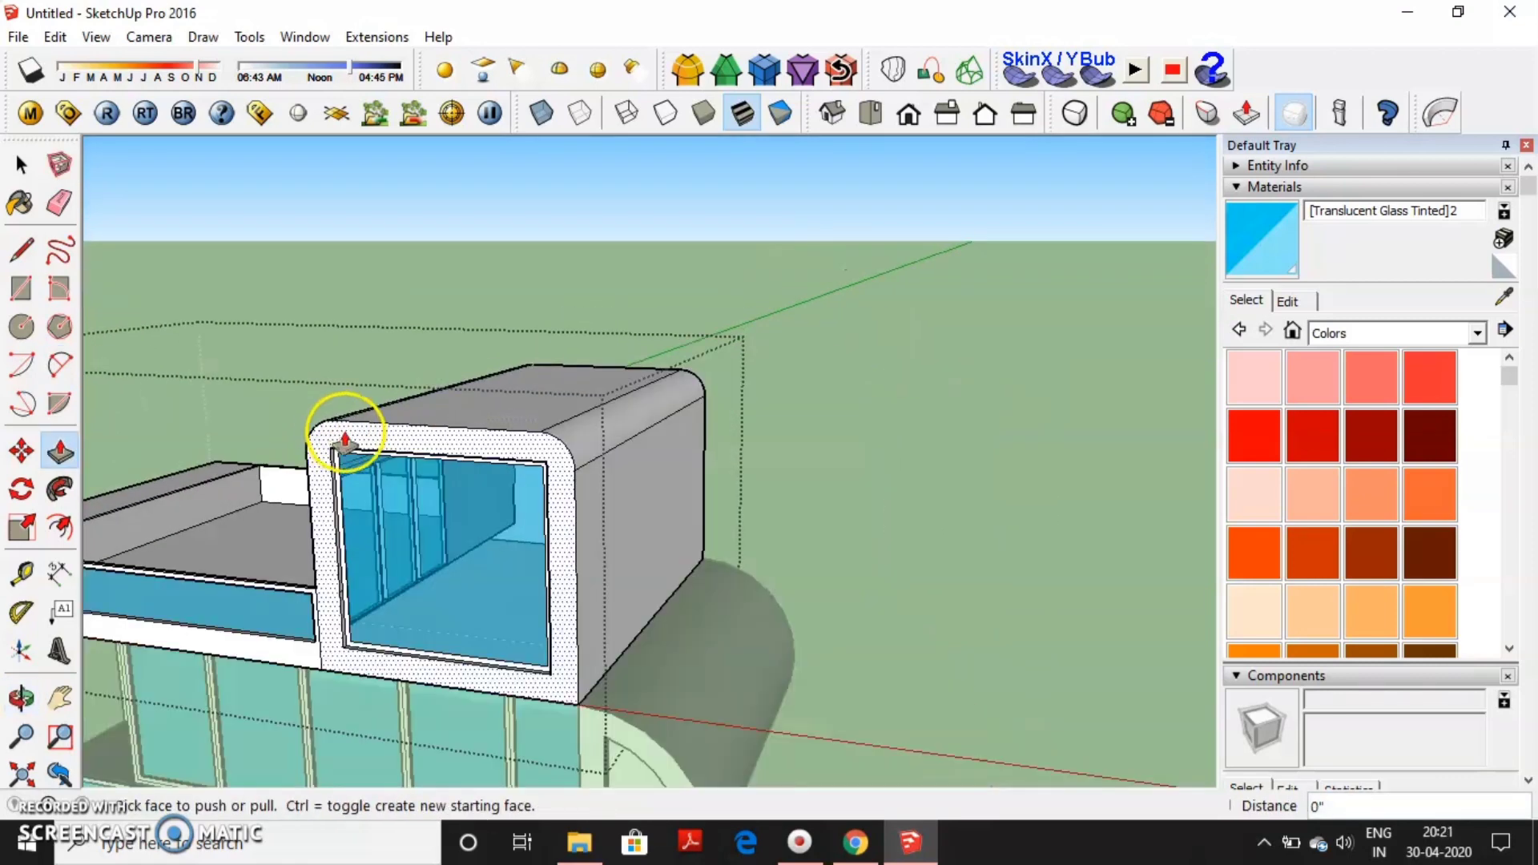
pyautogui.moveTo(309, 429)
pyautogui.mouseDown(button='middle')
pyautogui.moveTo(611, 508)
pyautogui.moveTo(800, 463)
pyautogui.mouseUp(button='middle')
pyautogui.press('space')
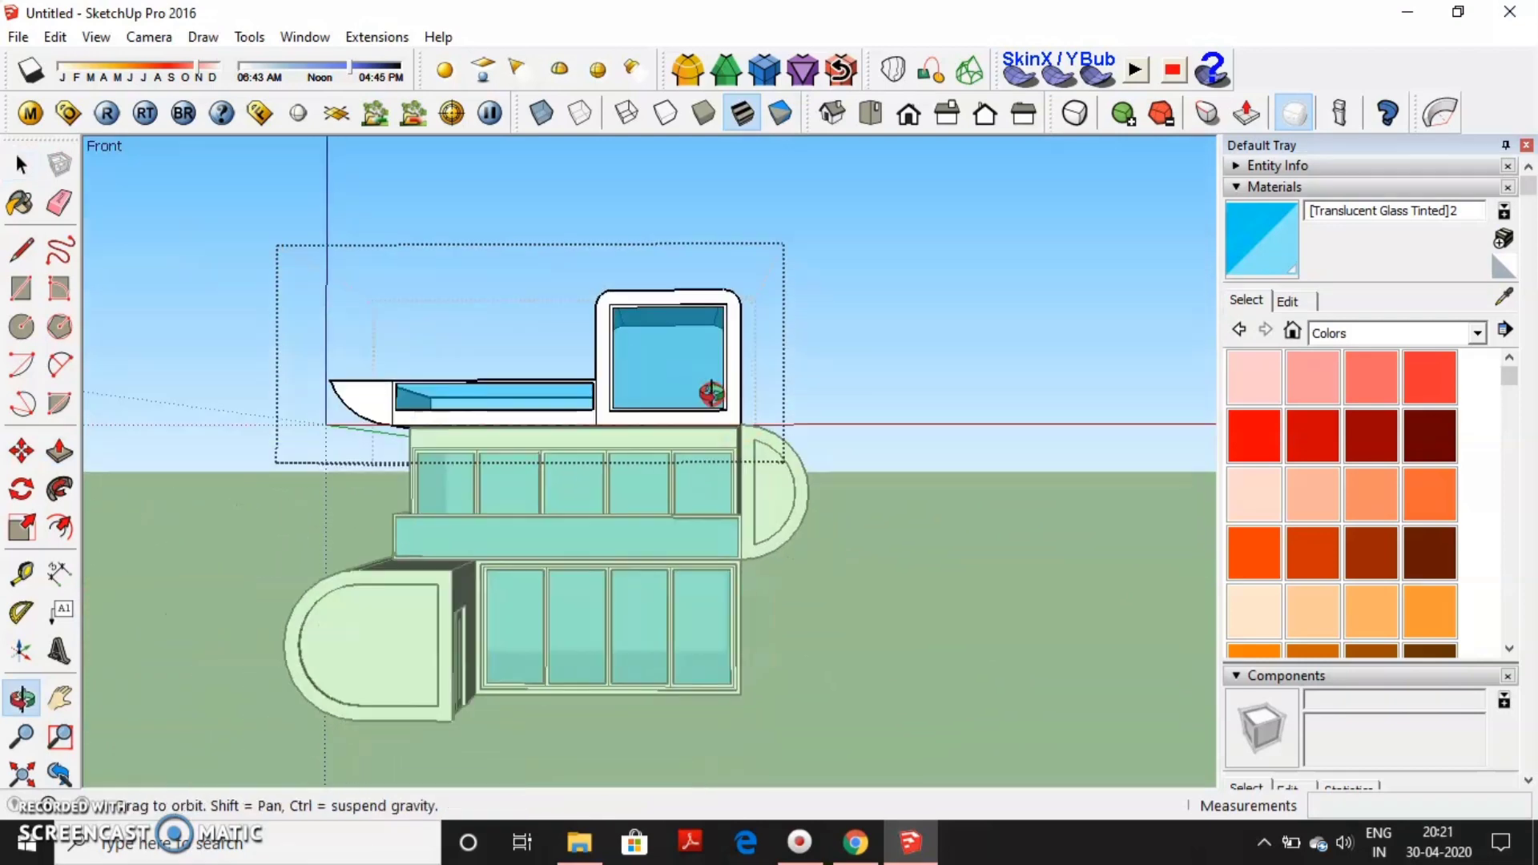
pyautogui.click(253, 519)
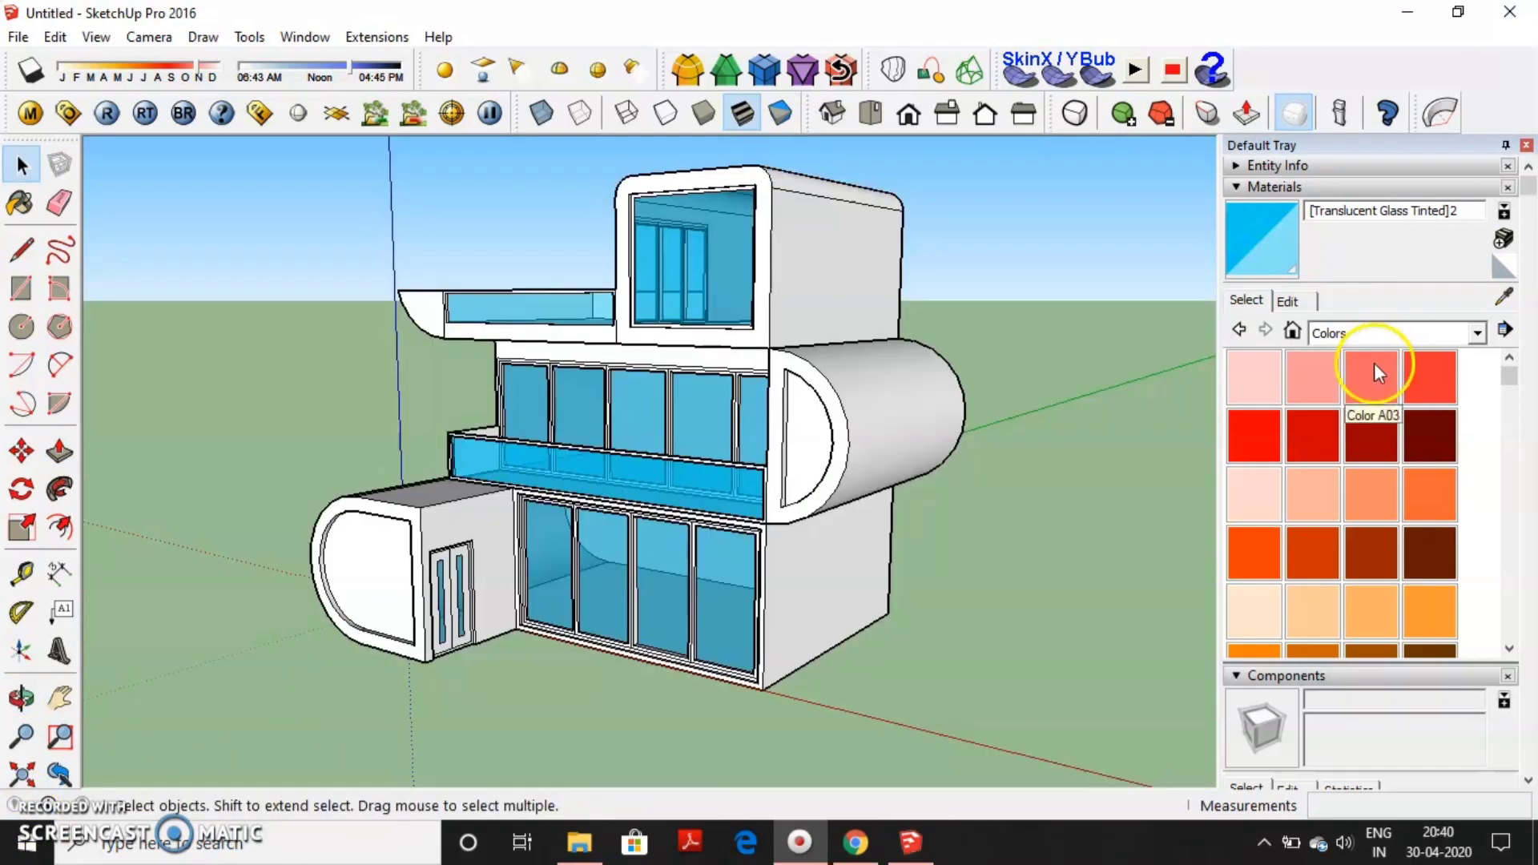
# Switch to the Glass and Mirrors library and open the ground floor group, orbiting around the building.
pyautogui.click(1328, 332)
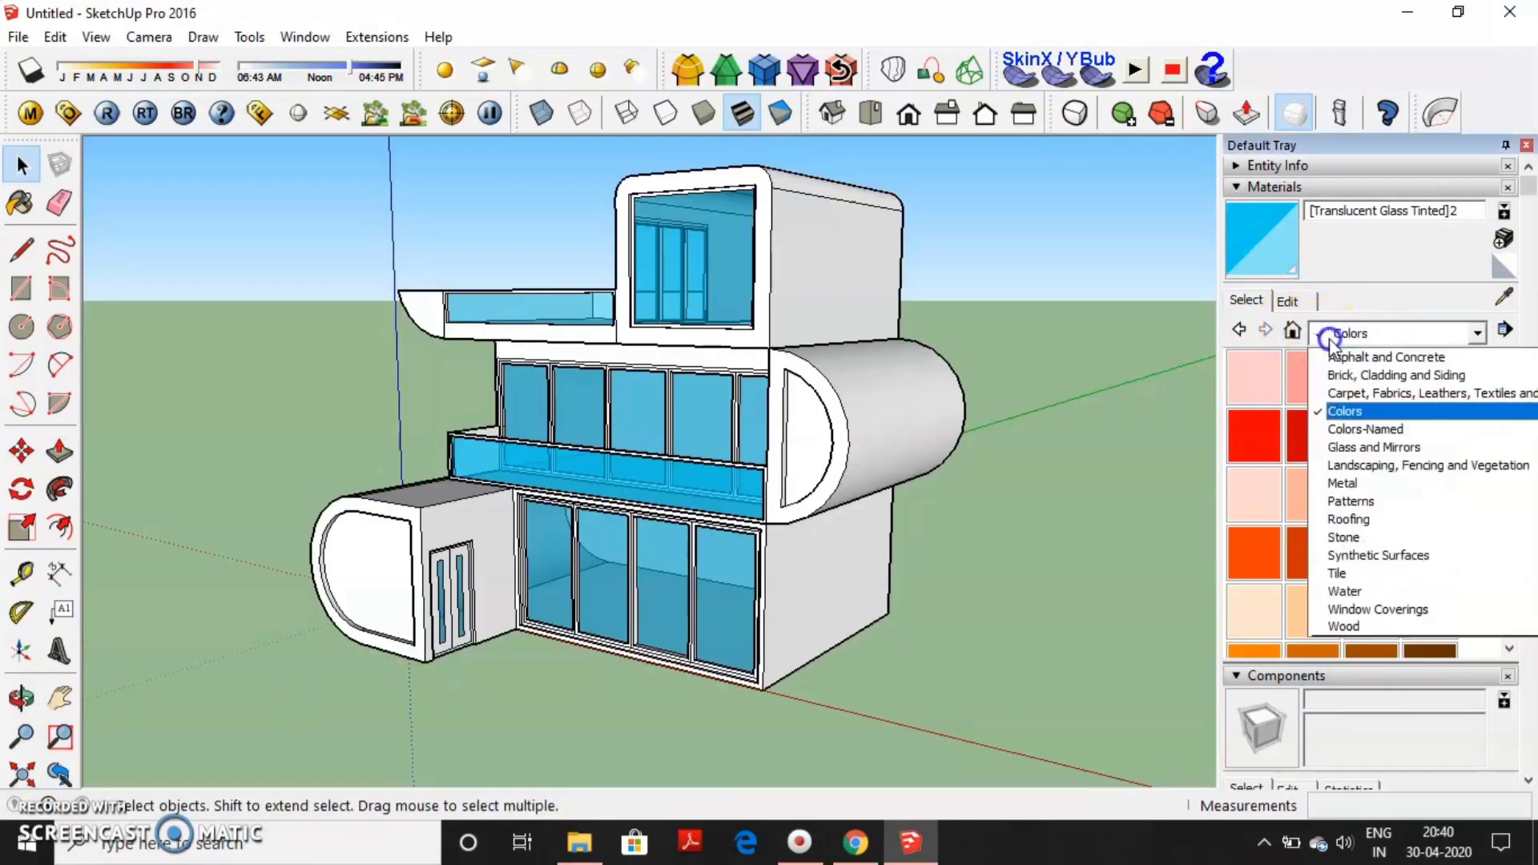
pyautogui.click(1358, 450)
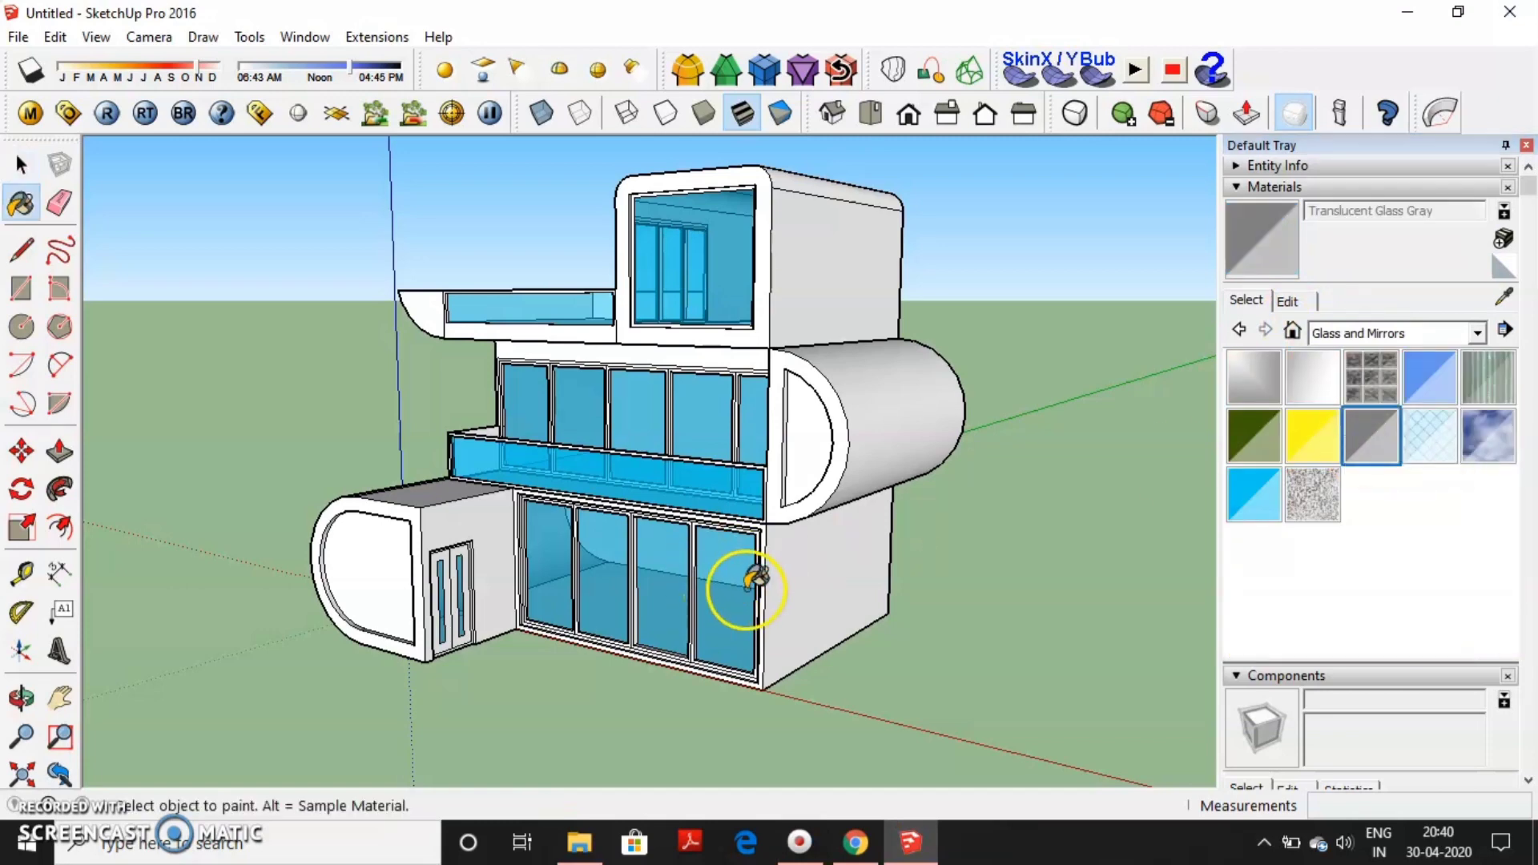
pyautogui.doubleClick(669, 602)
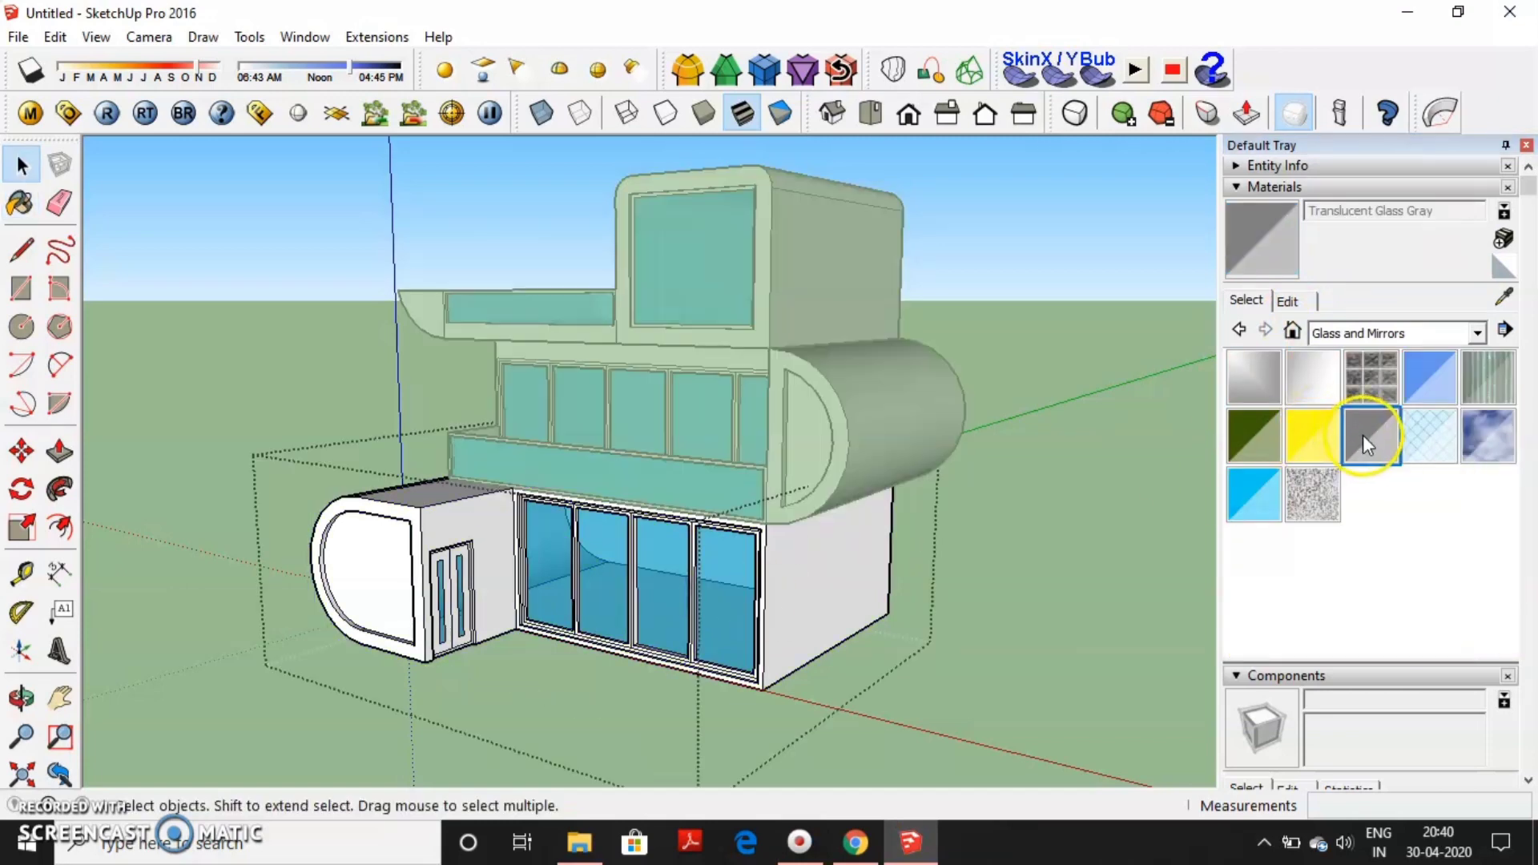
pyautogui.scroll(5, 456, 589)
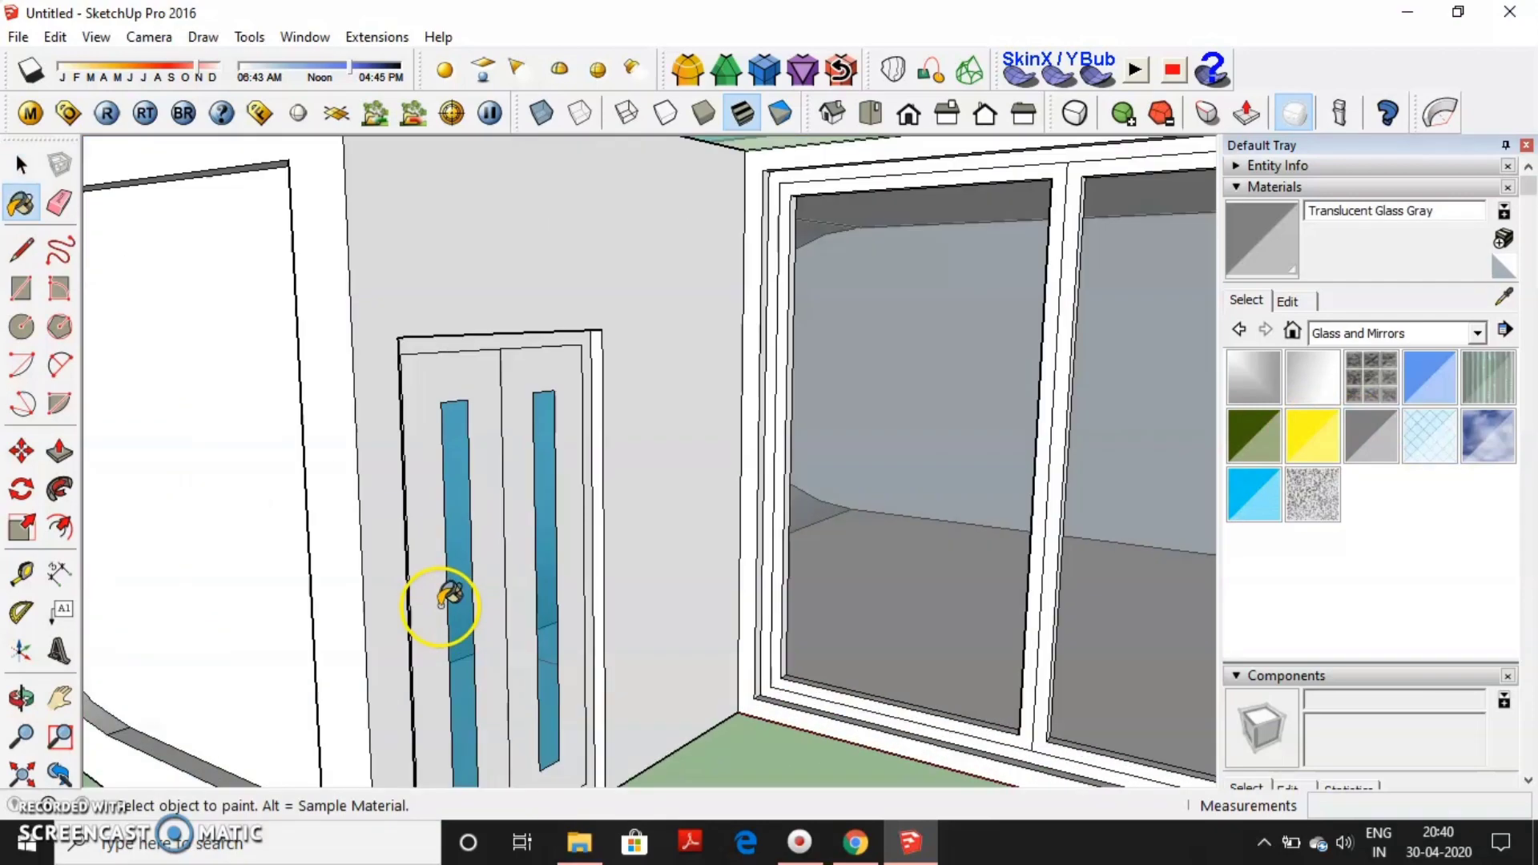
pyautogui.scroll(-5, 541, 597)
pyautogui.press('space')
pyautogui.scroll(-2, 632, 550)
pyautogui.moveTo(632, 549); pyautogui.dragTo(689, 481, button='middle')
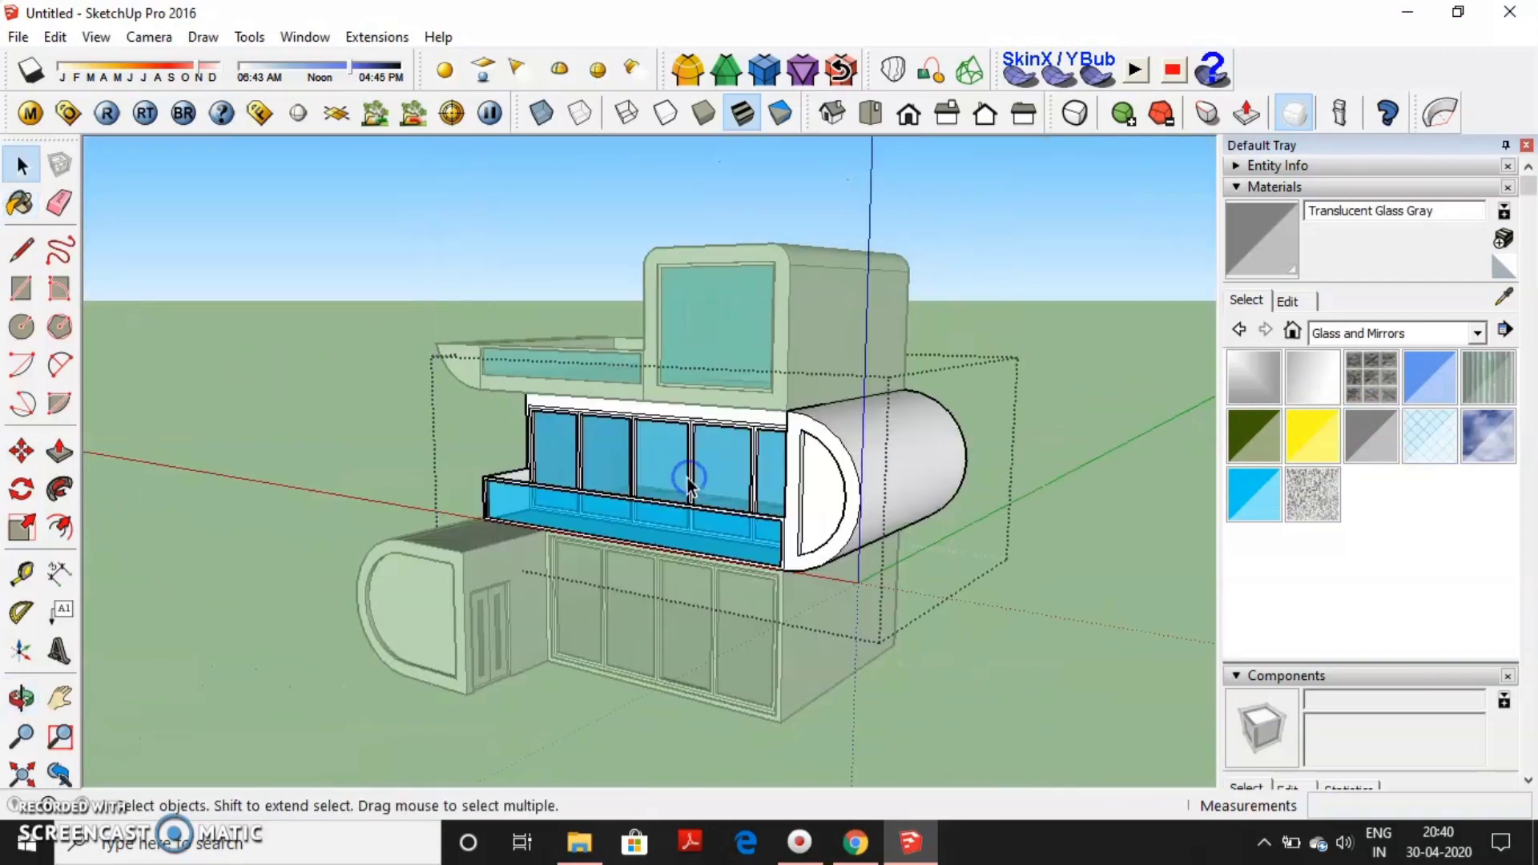
pyautogui.scroll(2, 781, 478)
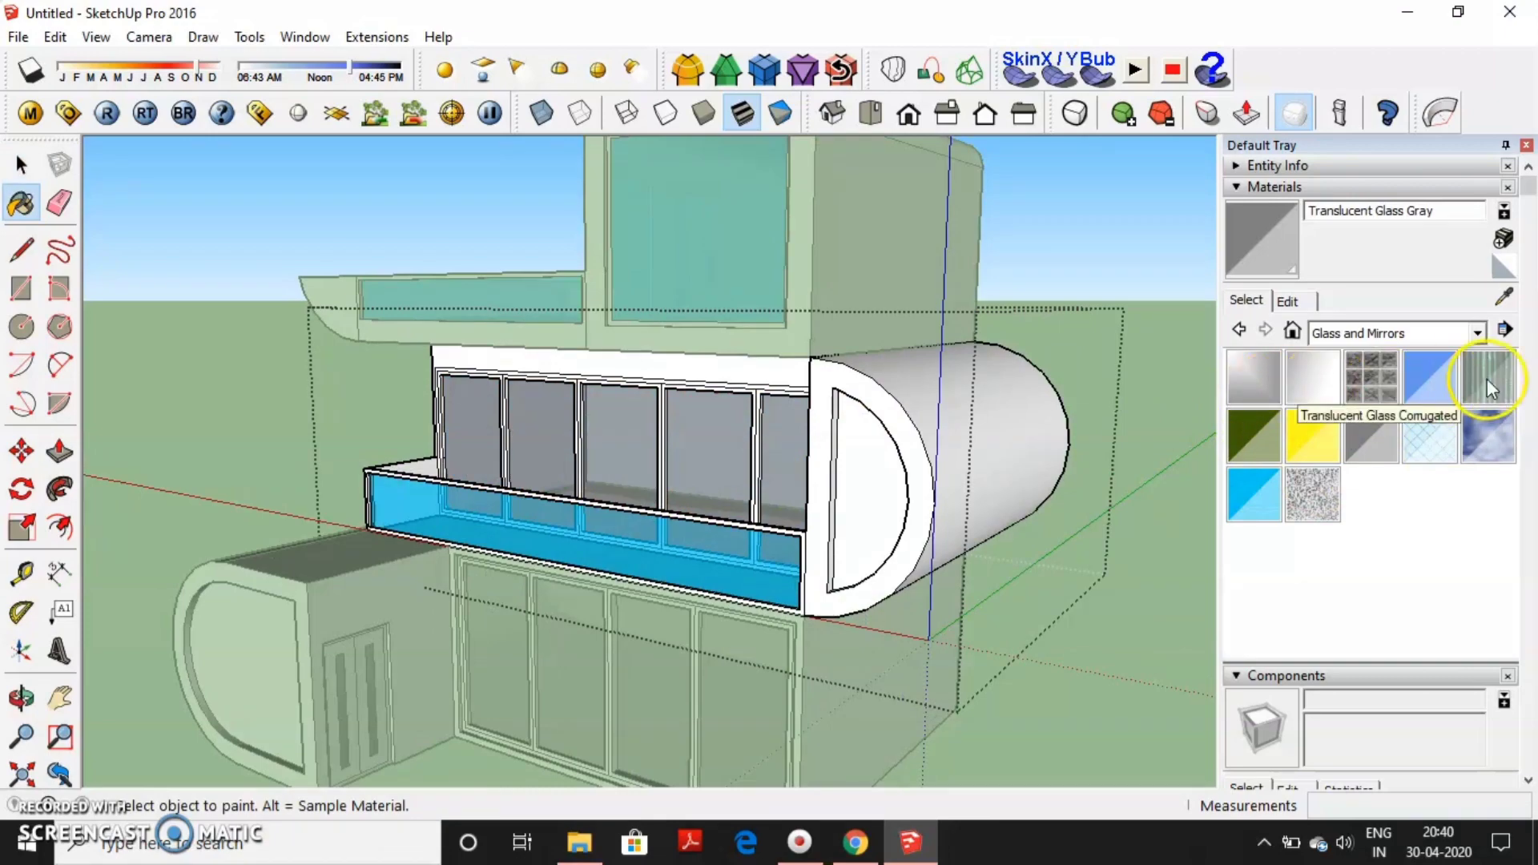
pyautogui.scroll(-4, 881, 445)
pyautogui.press('space')
pyautogui.moveTo(882, 445)
pyautogui.mouseDown(button='middle')
pyautogui.moveTo(900, 567)
pyautogui.moveTo(810, 449)
pyautogui.mouseUp(button='middle')
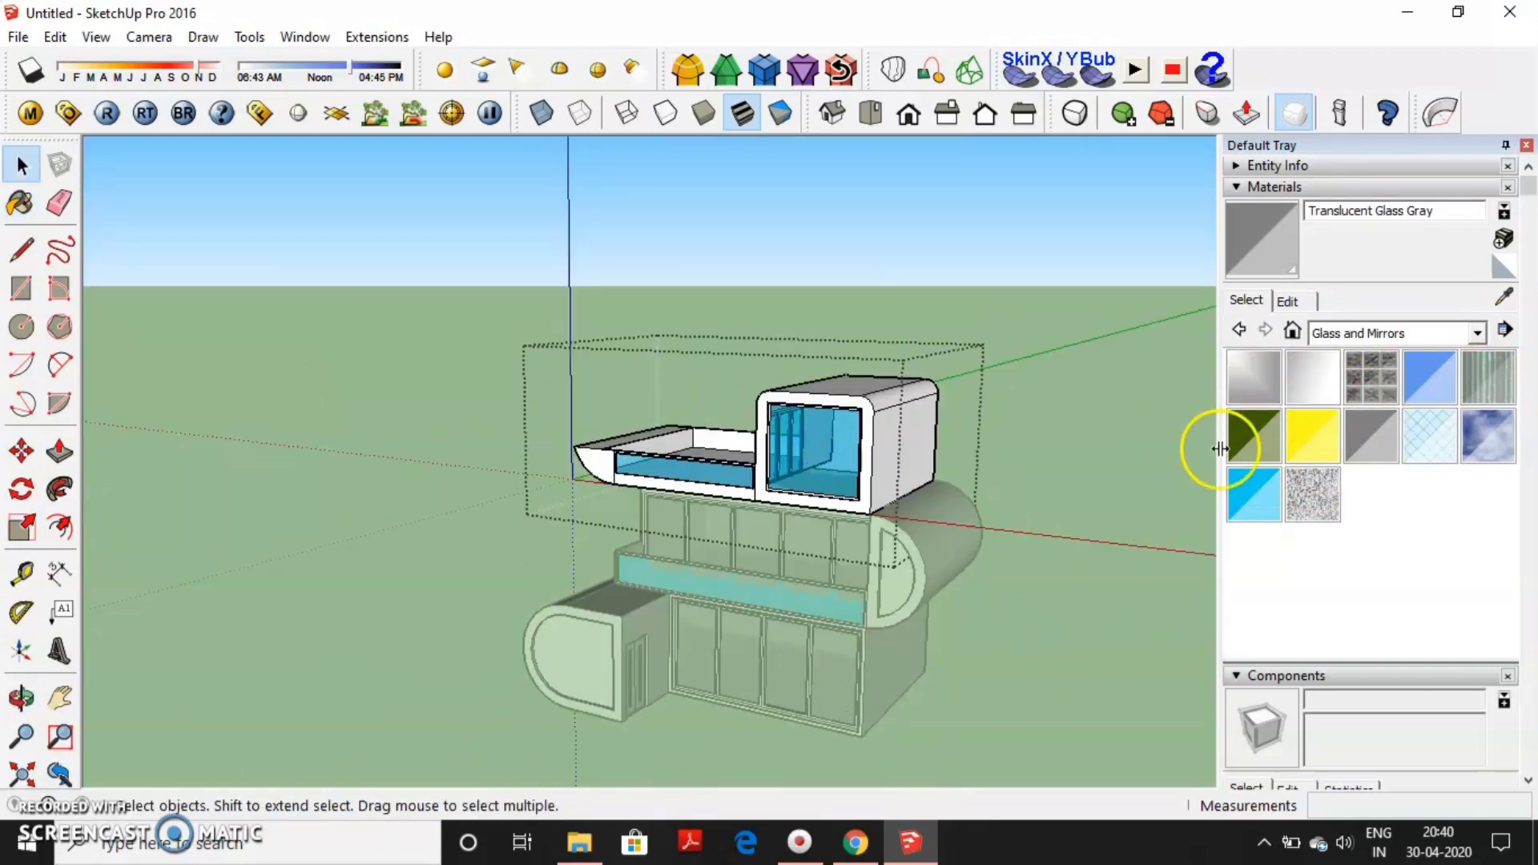
pyautogui.press('space')
pyautogui.scroll(-3, 1054, 473)
pyautogui.moveTo(1055, 473); pyautogui.dragTo(877, 417, button='middle')
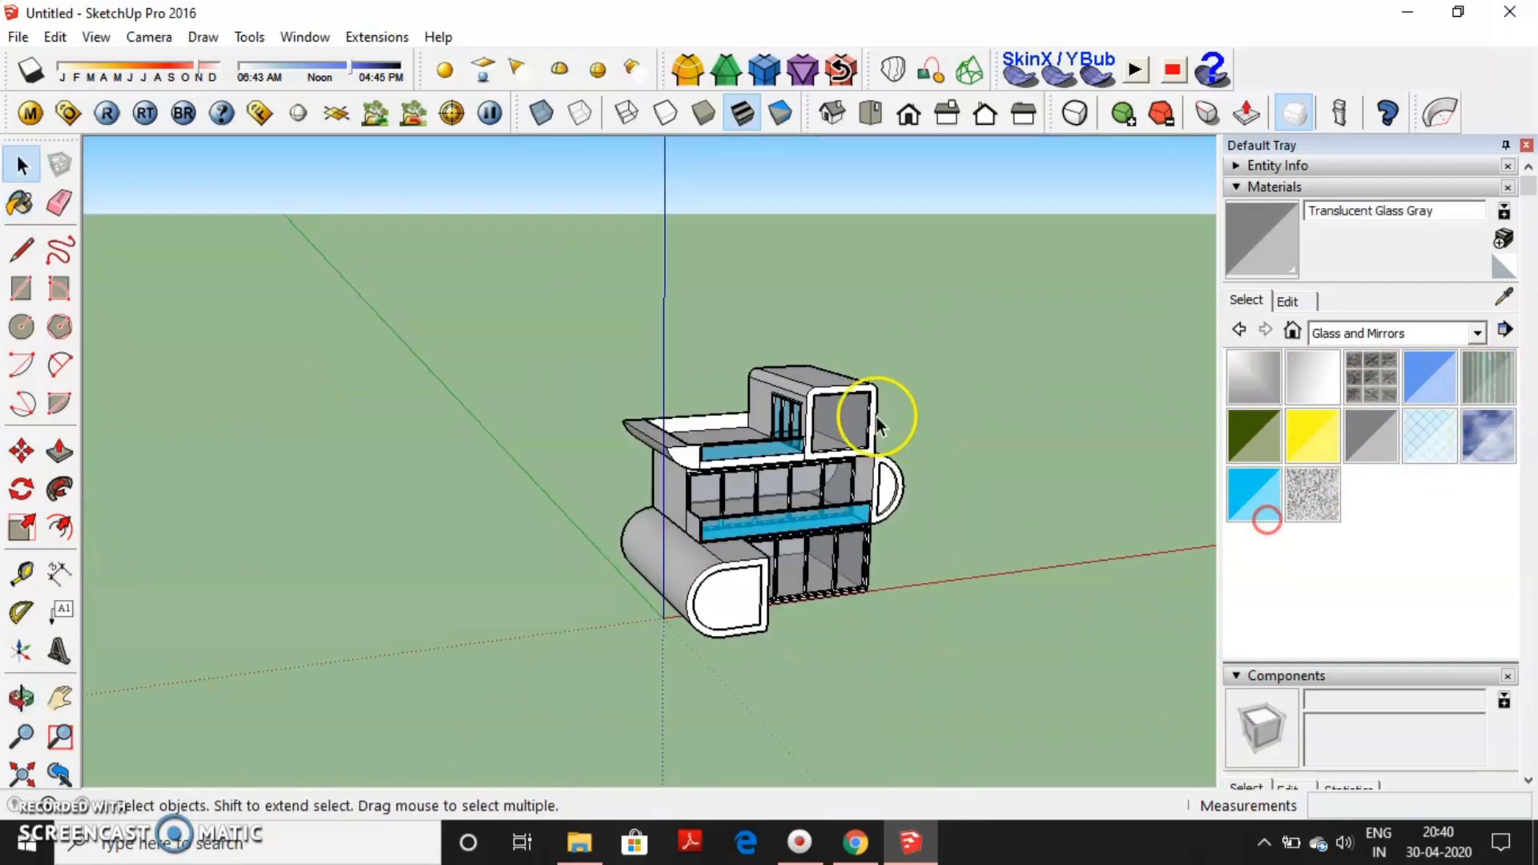
pyautogui.scroll(4, 789, 422)
# Paint the window panes with Translucent Glass Gray, then switch the materials library to Colors.
pyautogui.click(1384, 449)
pyautogui.scroll(2, 797, 412)
pyautogui.scroll(2, 653, 419)
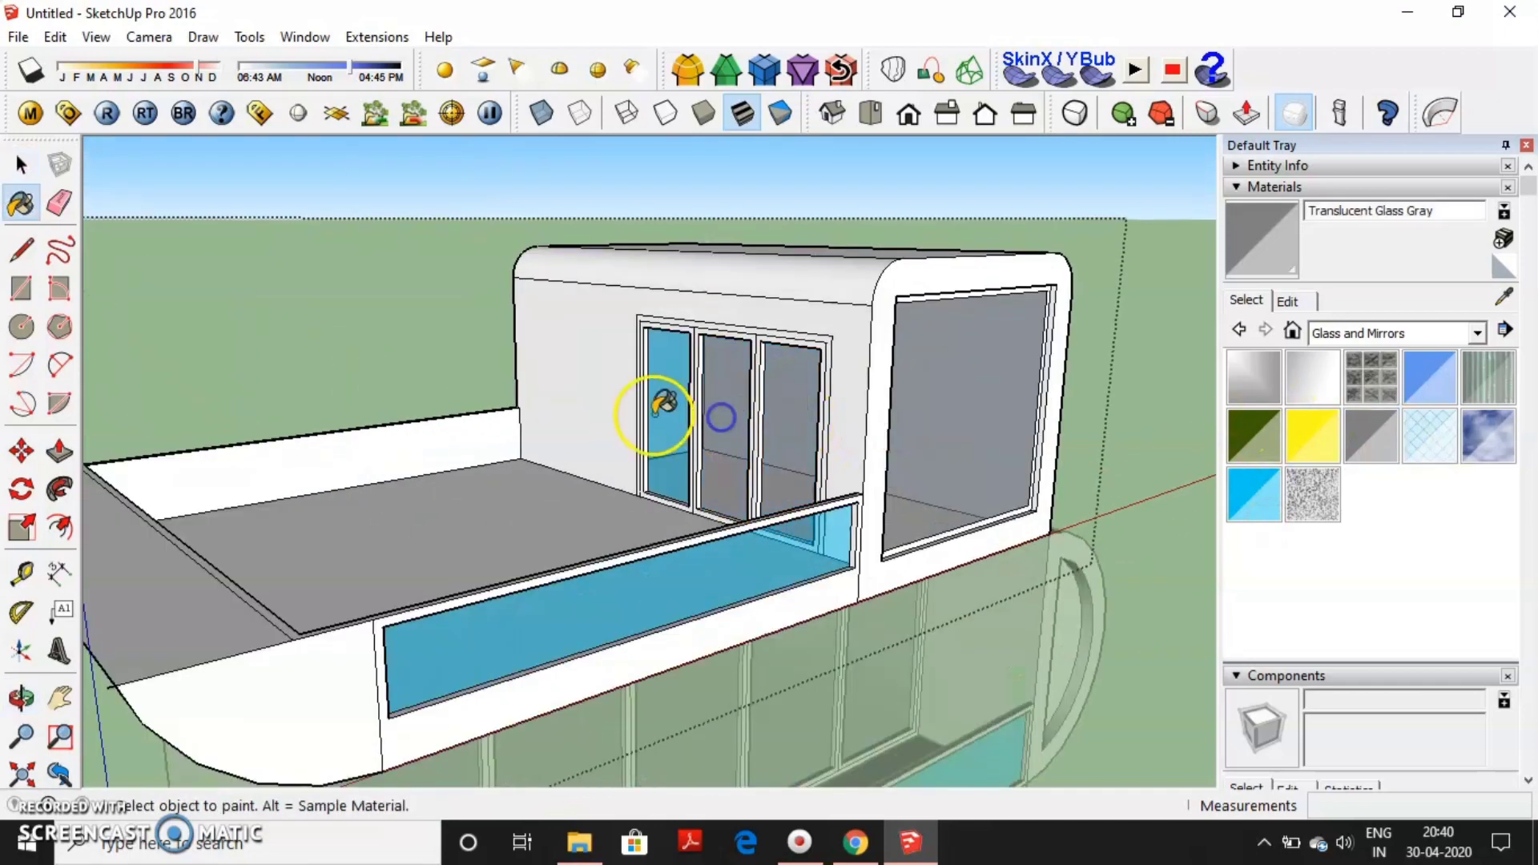
pyautogui.press('space')
pyautogui.scroll(-5, 721, 405)
pyautogui.moveTo(914, 398)
pyautogui.mouseDown(button='middle')
pyautogui.moveTo(1011, 468)
pyautogui.moveTo(1108, 632)
pyautogui.mouseUp(button='middle')
pyautogui.scroll(5, 724, 551)
pyautogui.moveTo(724, 551)
pyautogui.mouseDown(button='middle')
pyautogui.moveTo(753, 584)
pyautogui.moveTo(707, 481)
pyautogui.moveTo(193, 625)
pyautogui.mouseUp(button='middle')
pyautogui.moveTo(67, 789)
pyautogui.mouseDown(button='middle')
pyautogui.moveTo(446, 629)
pyautogui.moveTo(811, 618)
pyautogui.moveTo(406, 577)
pyautogui.moveTo(802, 614)
pyautogui.moveTo(663, 604)
pyautogui.mouseUp(button='middle')
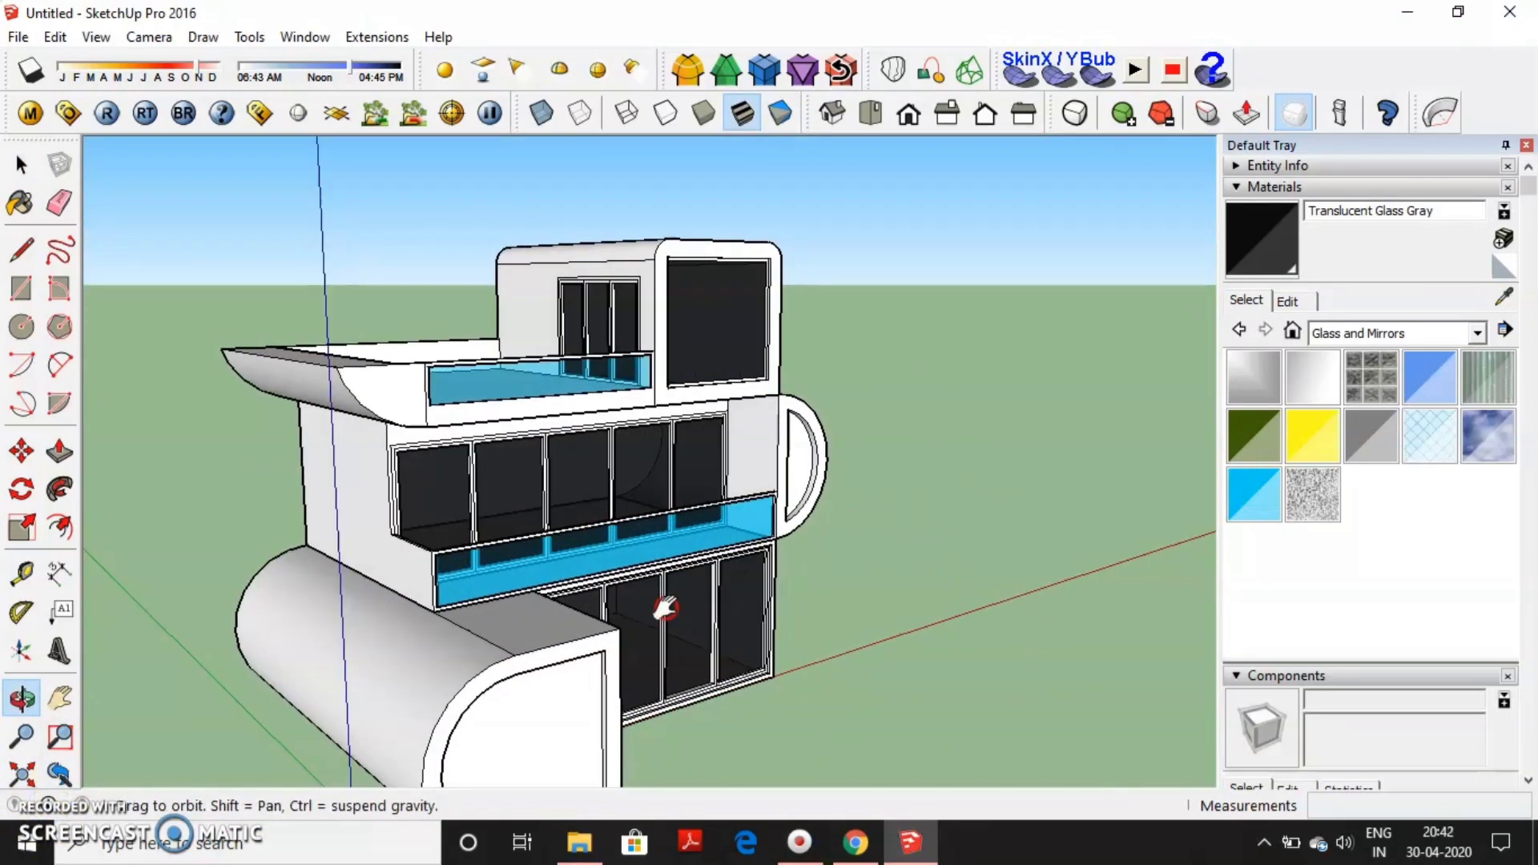
pyautogui.click(1399, 328)
pyautogui.click(1387, 413)
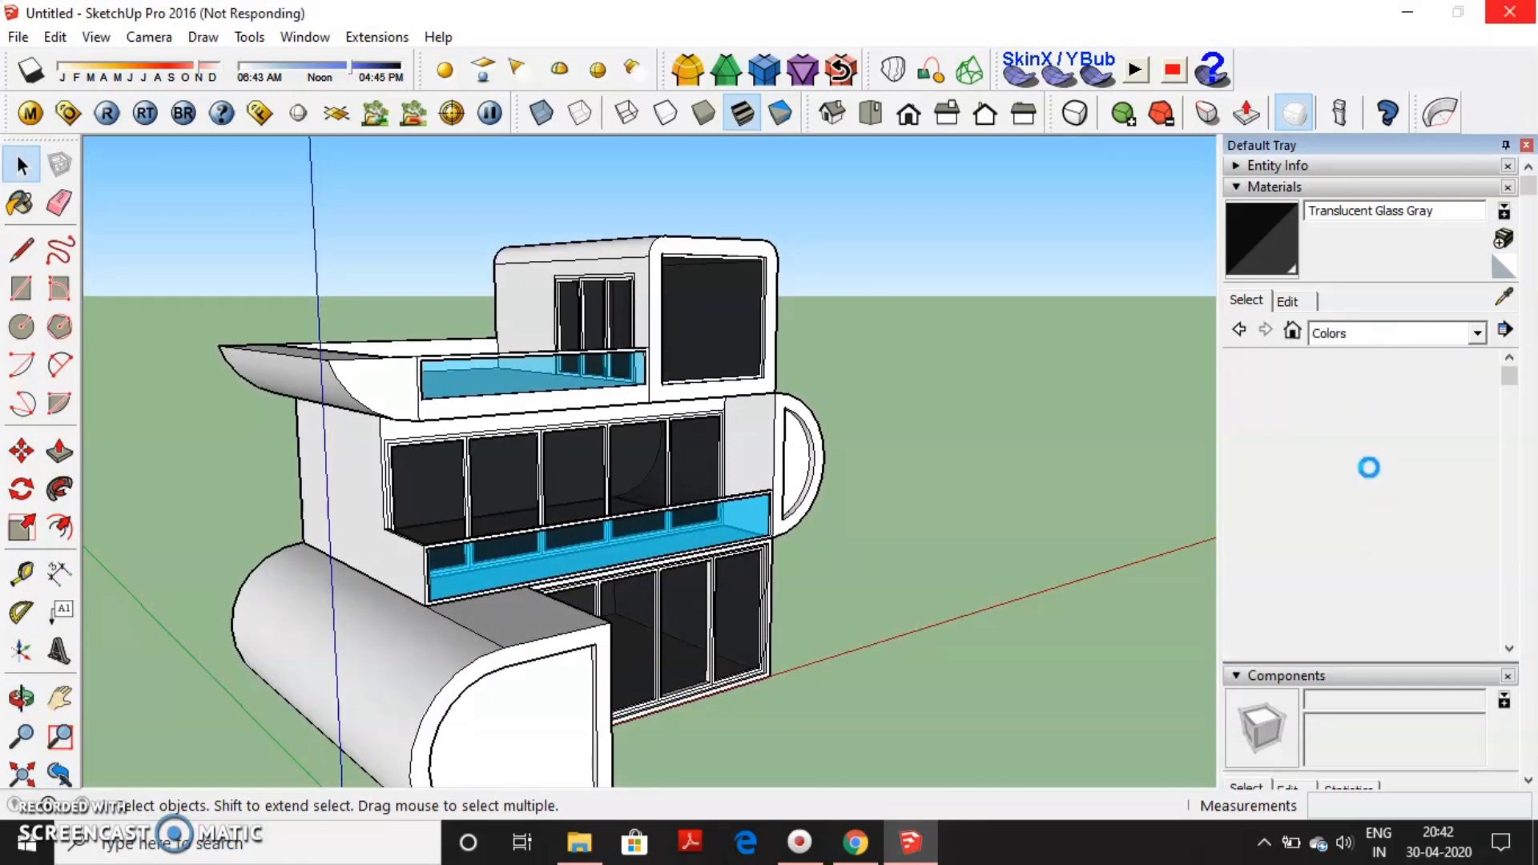
# Enter the middle-floor group and load light grey Color M03 into the Paint Bucket.
pyautogui.scroll(-5, 1354, 478)
pyautogui.scroll(-5, 1354, 513)
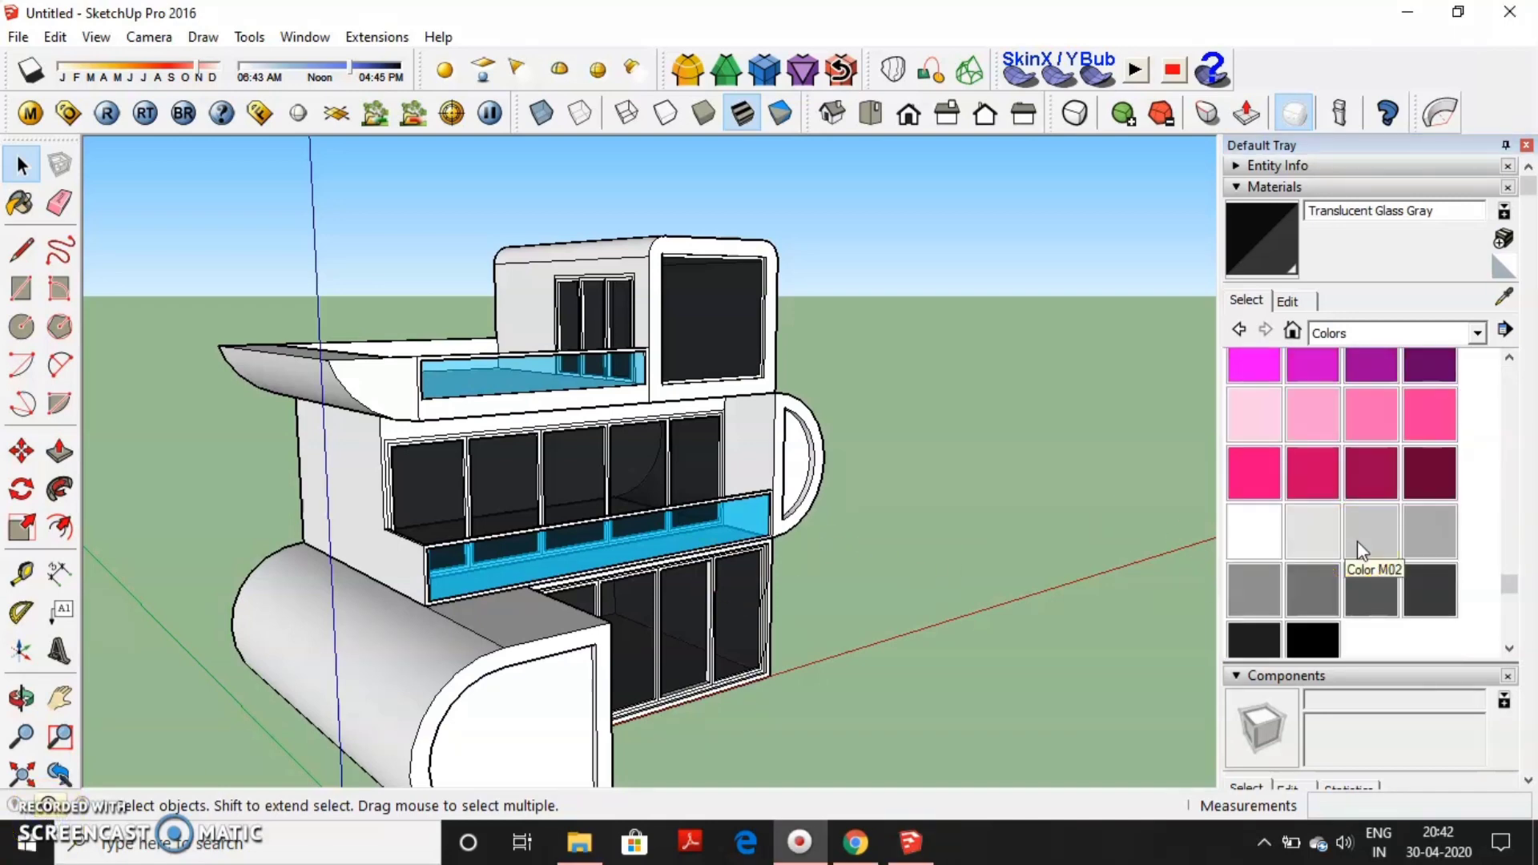
pyautogui.doubleClick(741, 473)
pyautogui.click(1430, 531)
pyautogui.scroll(3, 807, 491)
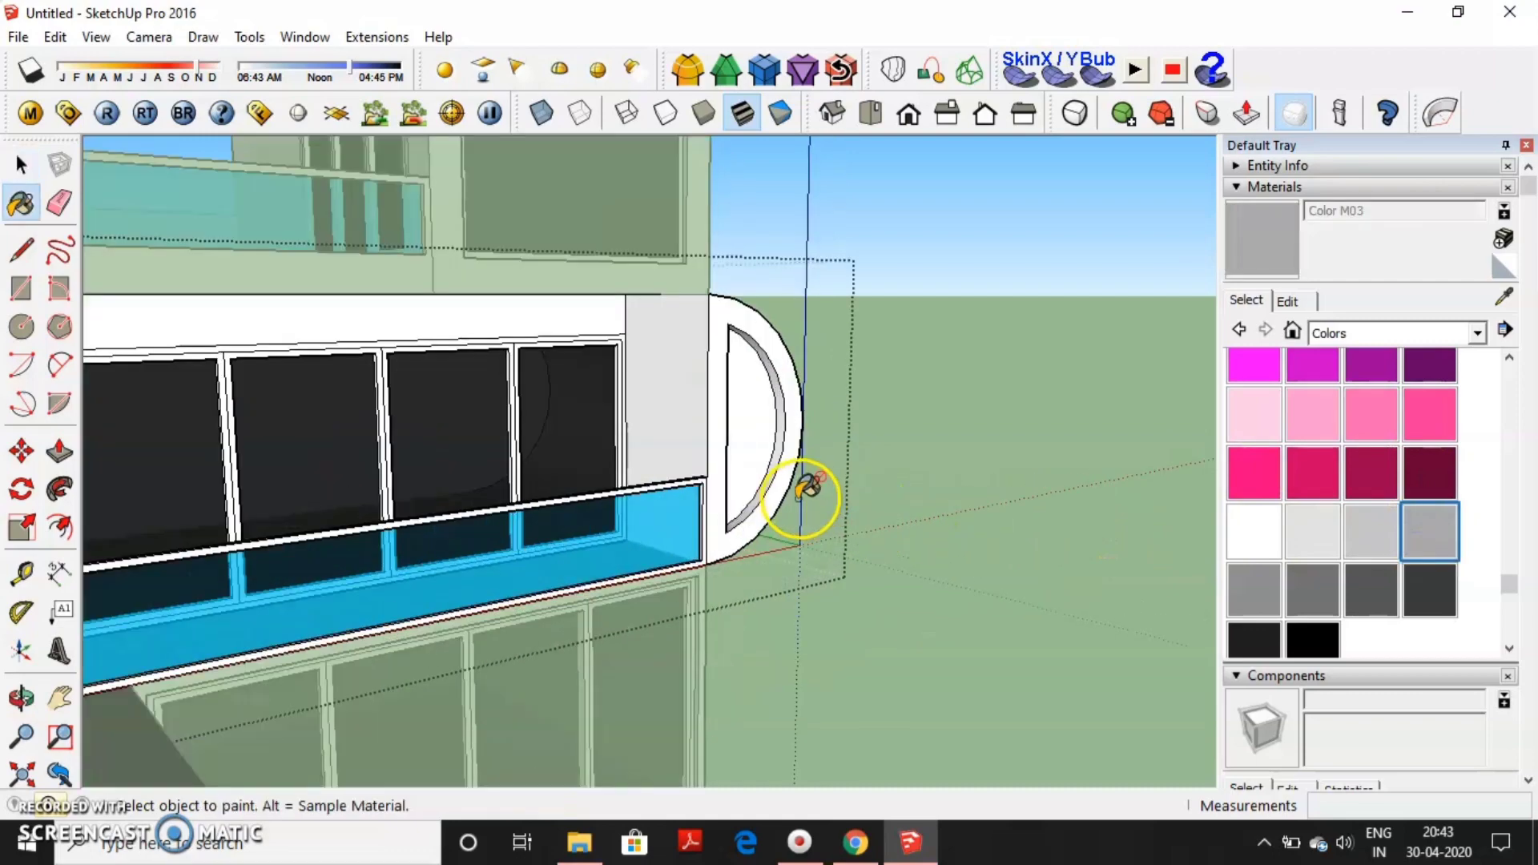
pyautogui.moveTo(807, 492)
pyautogui.mouseDown(button='middle')
pyautogui.moveTo(406, 521)
pyautogui.moveTo(427, 503)
pyautogui.mouseUp(button='middle')
pyautogui.press('b')
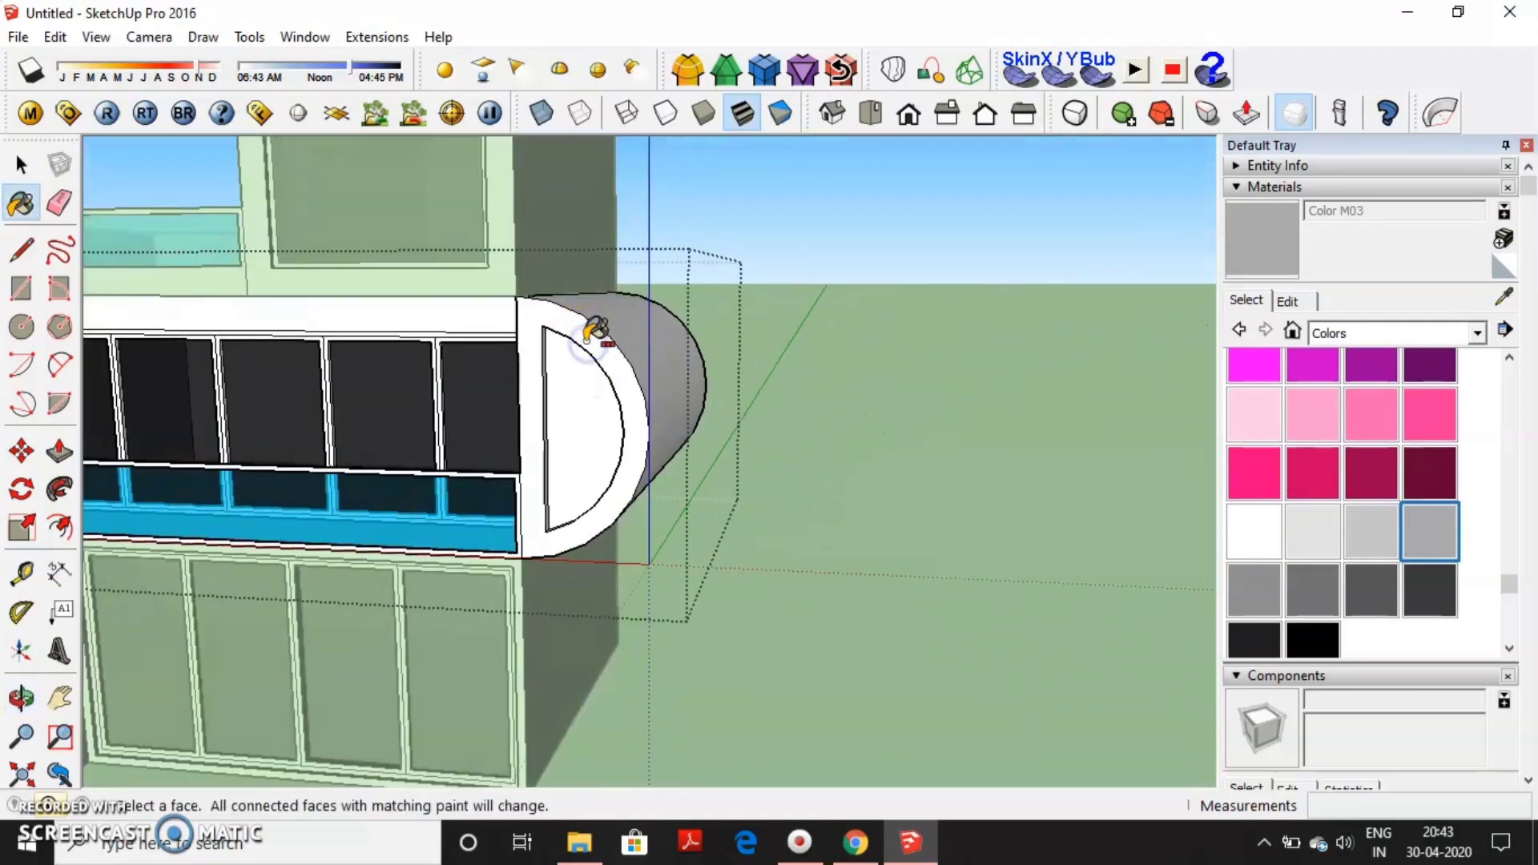
pyautogui.scroll(-3, 591, 326)
pyautogui.scroll(-2, 617, 467)
pyautogui.scroll(3, 609, 529)
pyautogui.scroll(3, 591, 508)
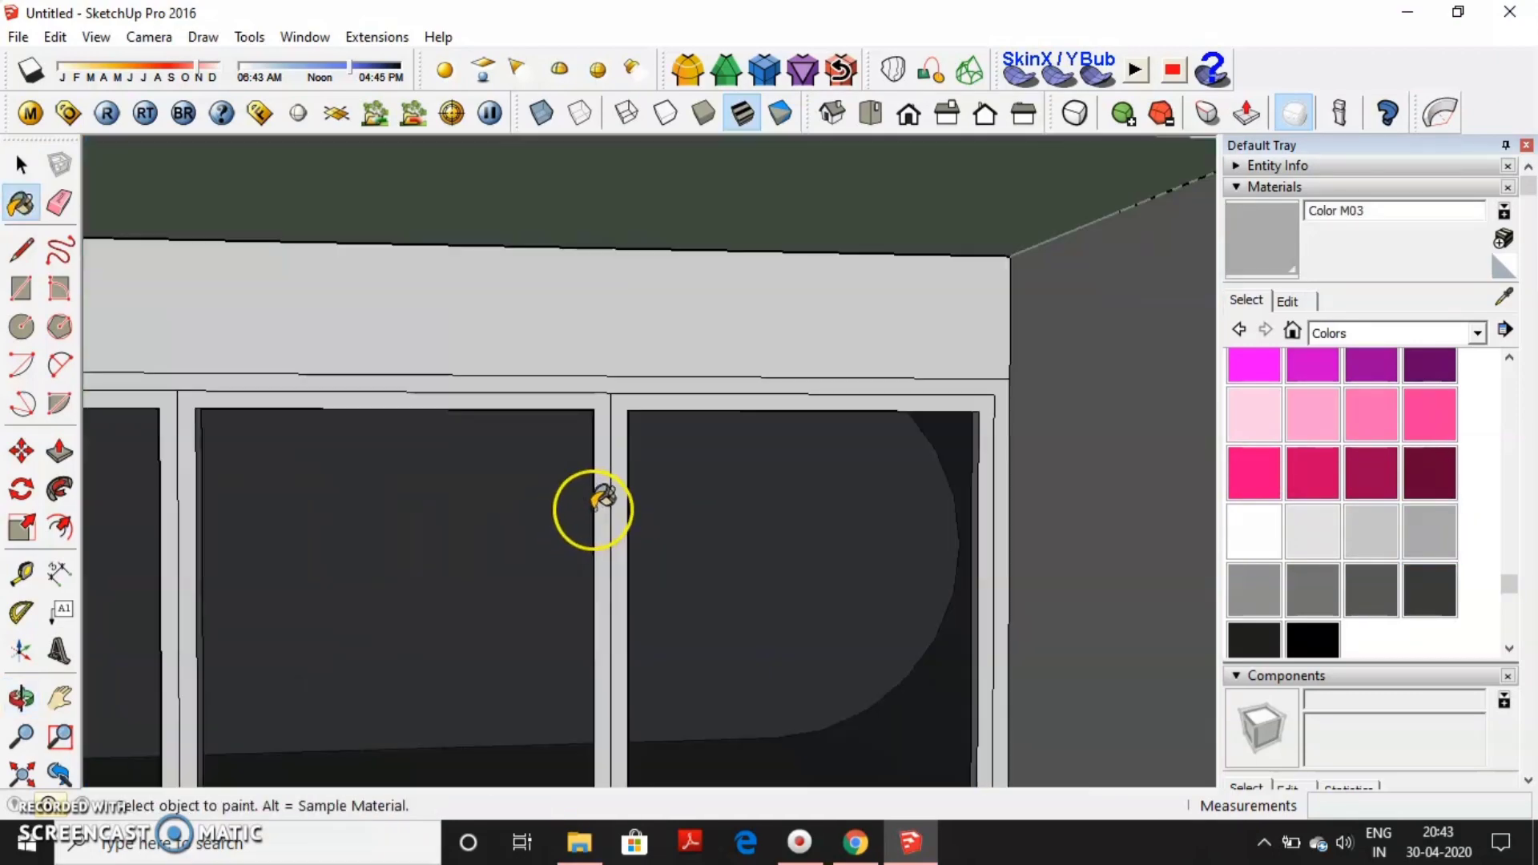
pyautogui.scroll(-4, 598, 501)
pyautogui.scroll(-1, 635, 511)
pyautogui.scroll(3, 636, 511)
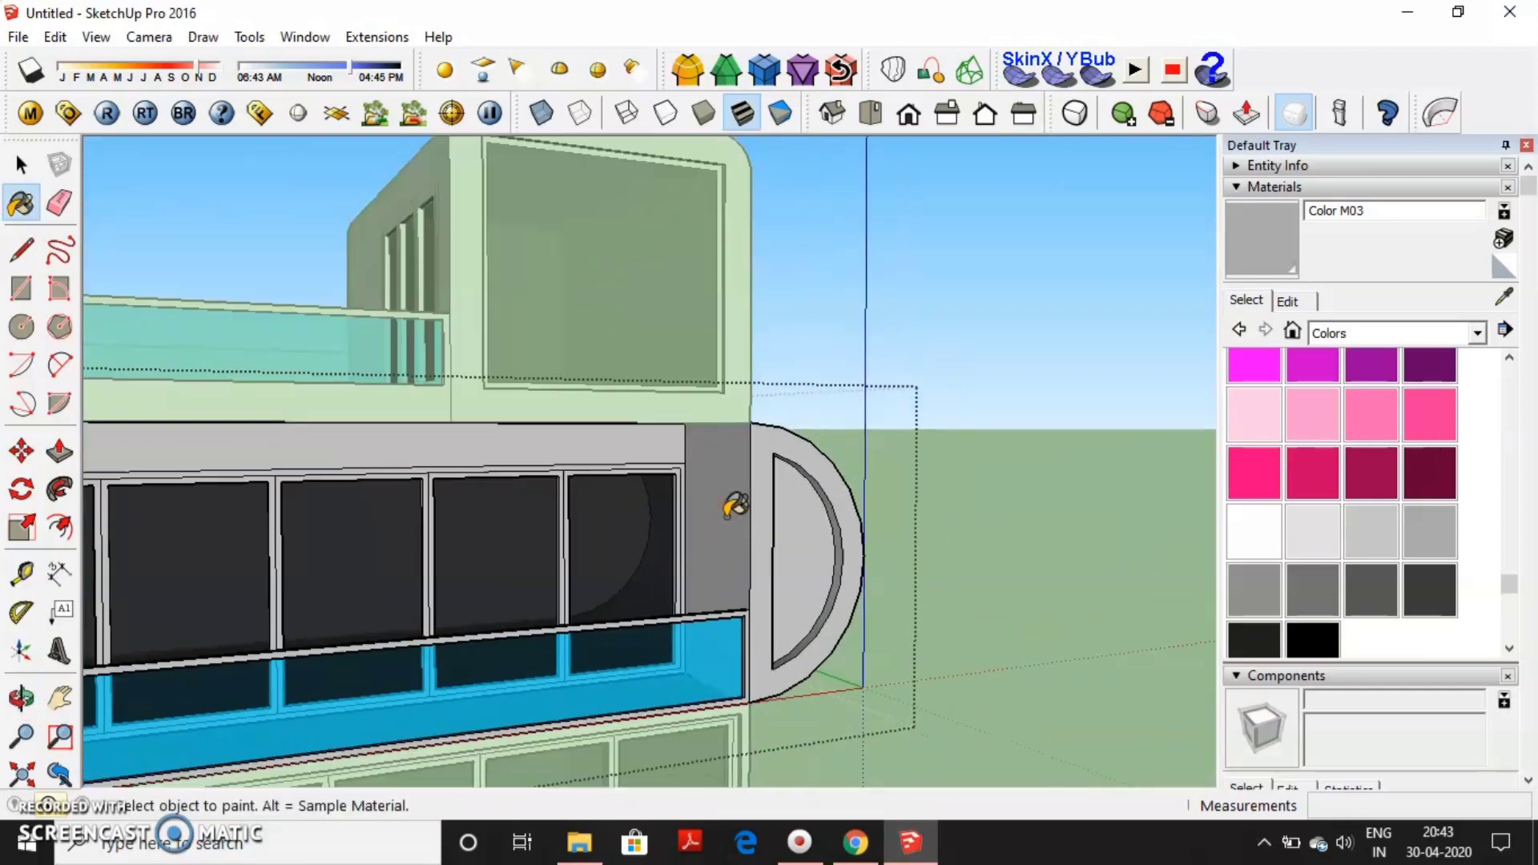
# Paint the inner face of the middle floor's rounded end dark grey Color M06.
pyautogui.moveTo(735, 509); pyautogui.dragTo(767, 485, button='middle')
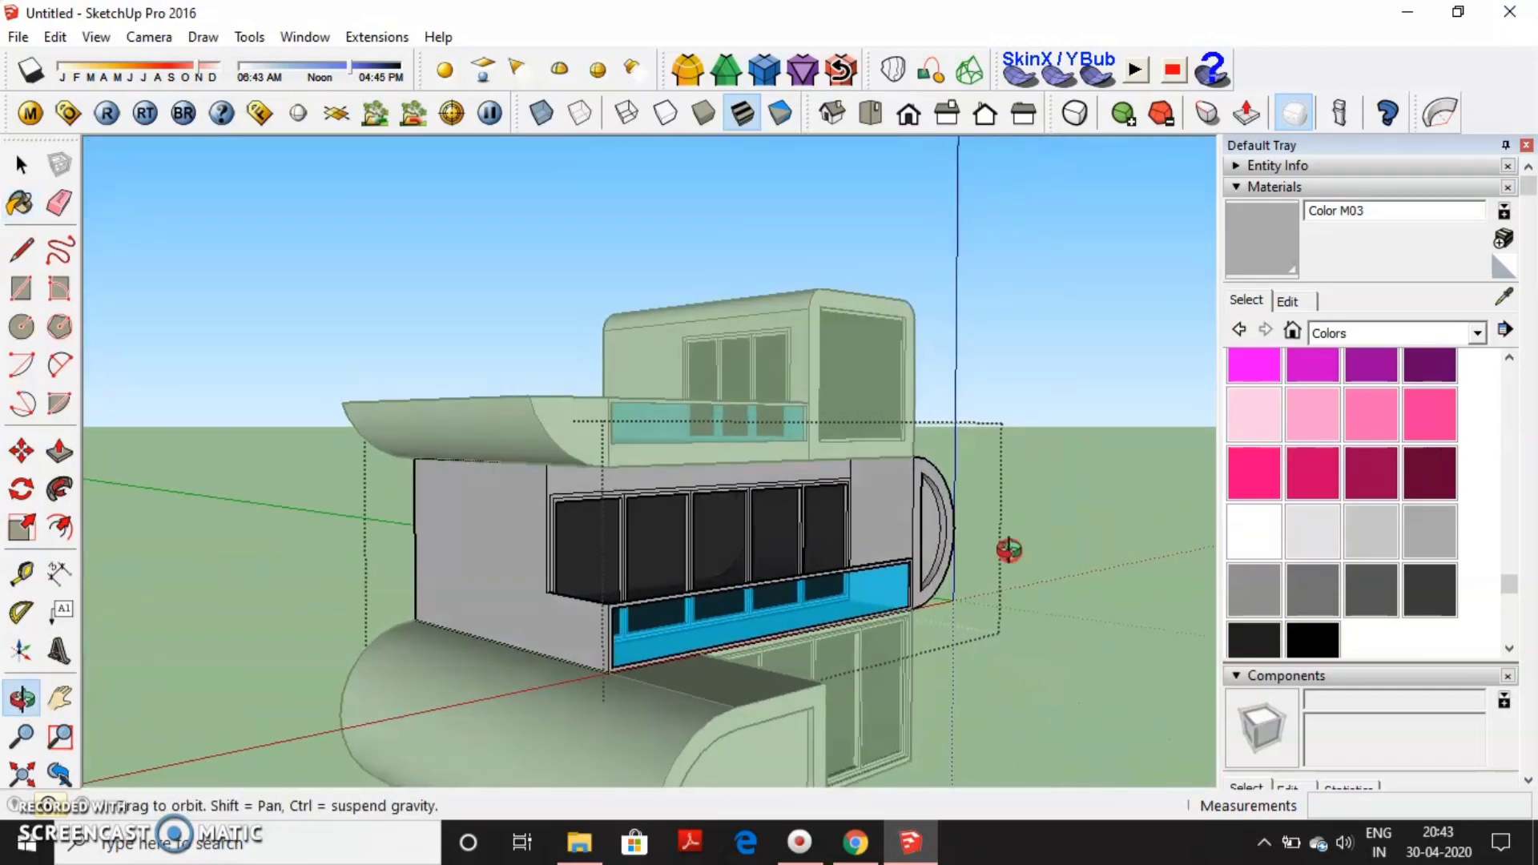
pyautogui.click(1371, 590)
pyautogui.moveTo(767, 481)
pyautogui.mouseDown(button='middle')
pyautogui.moveTo(1010, 550)
pyautogui.moveTo(1147, 555)
pyautogui.mouseUp(button='middle')
pyautogui.click(1034, 549)
pyautogui.scroll(3, 1040, 542)
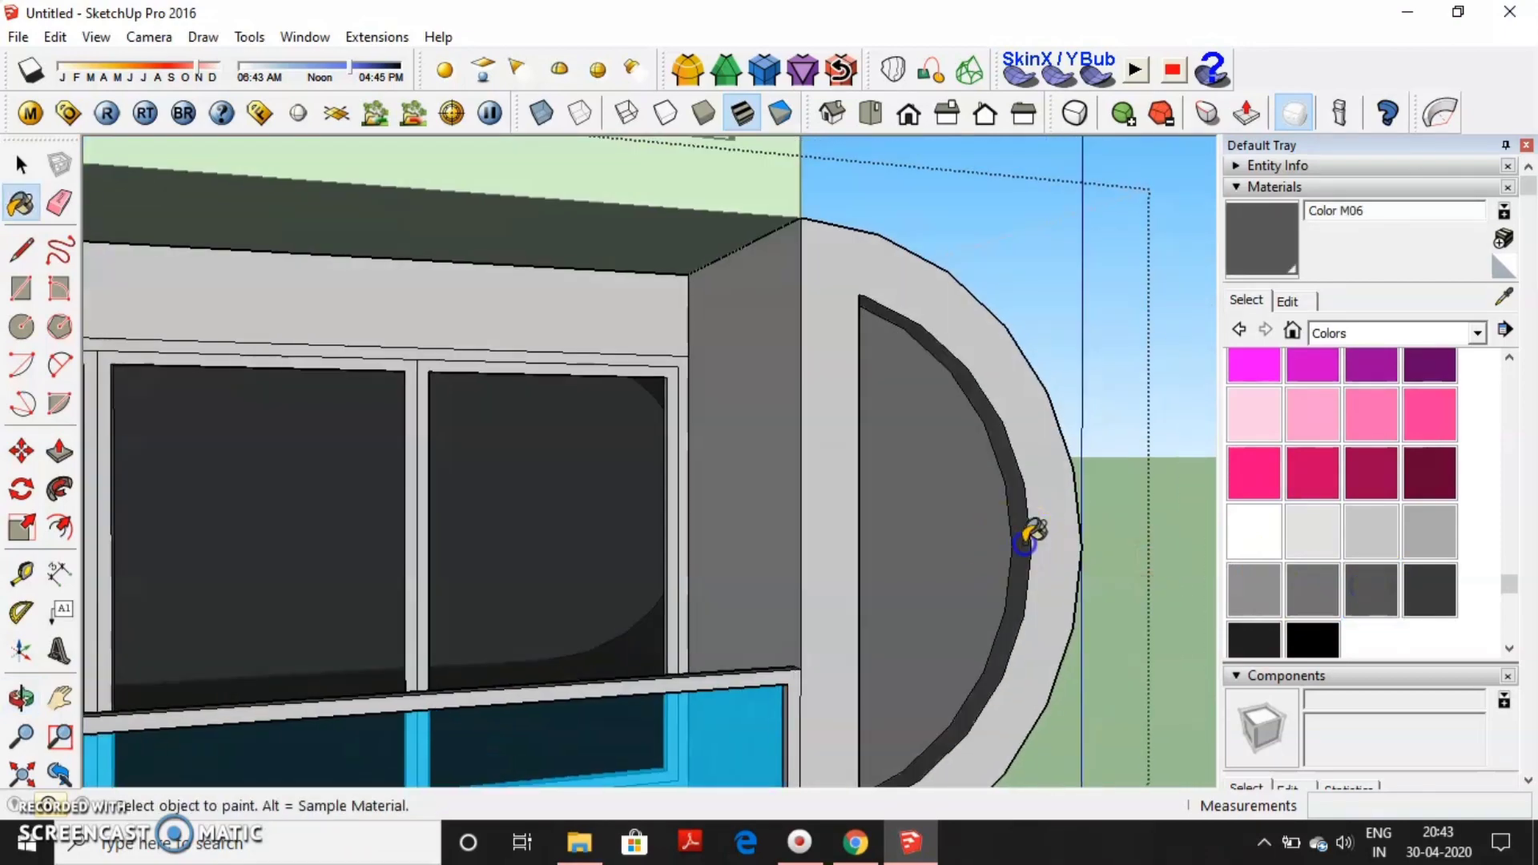
# Orbit around the whole model to check the window frames, then return to Select.
pyautogui.moveTo(1034, 533); pyautogui.dragTo(704, 550, button='middle')
pyautogui.scroll(-3, 395, 532)
pyautogui.scroll(-3, 399, 525)
pyautogui.moveTo(399, 525); pyautogui.dragTo(563, 593, button='middle')
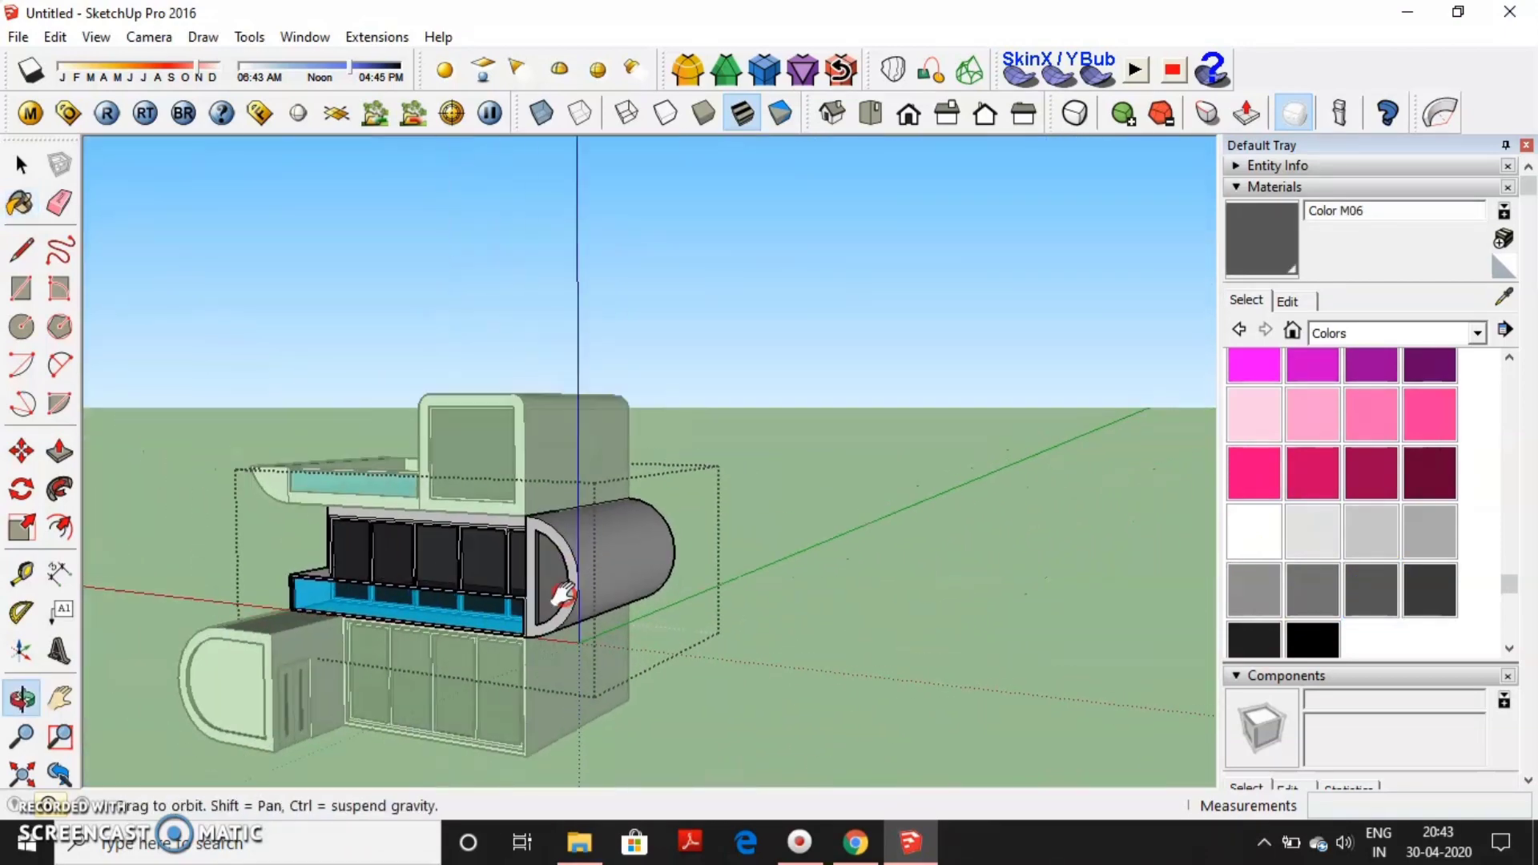
pyautogui.scroll(3, 564, 593)
pyautogui.scroll(4, 641, 545)
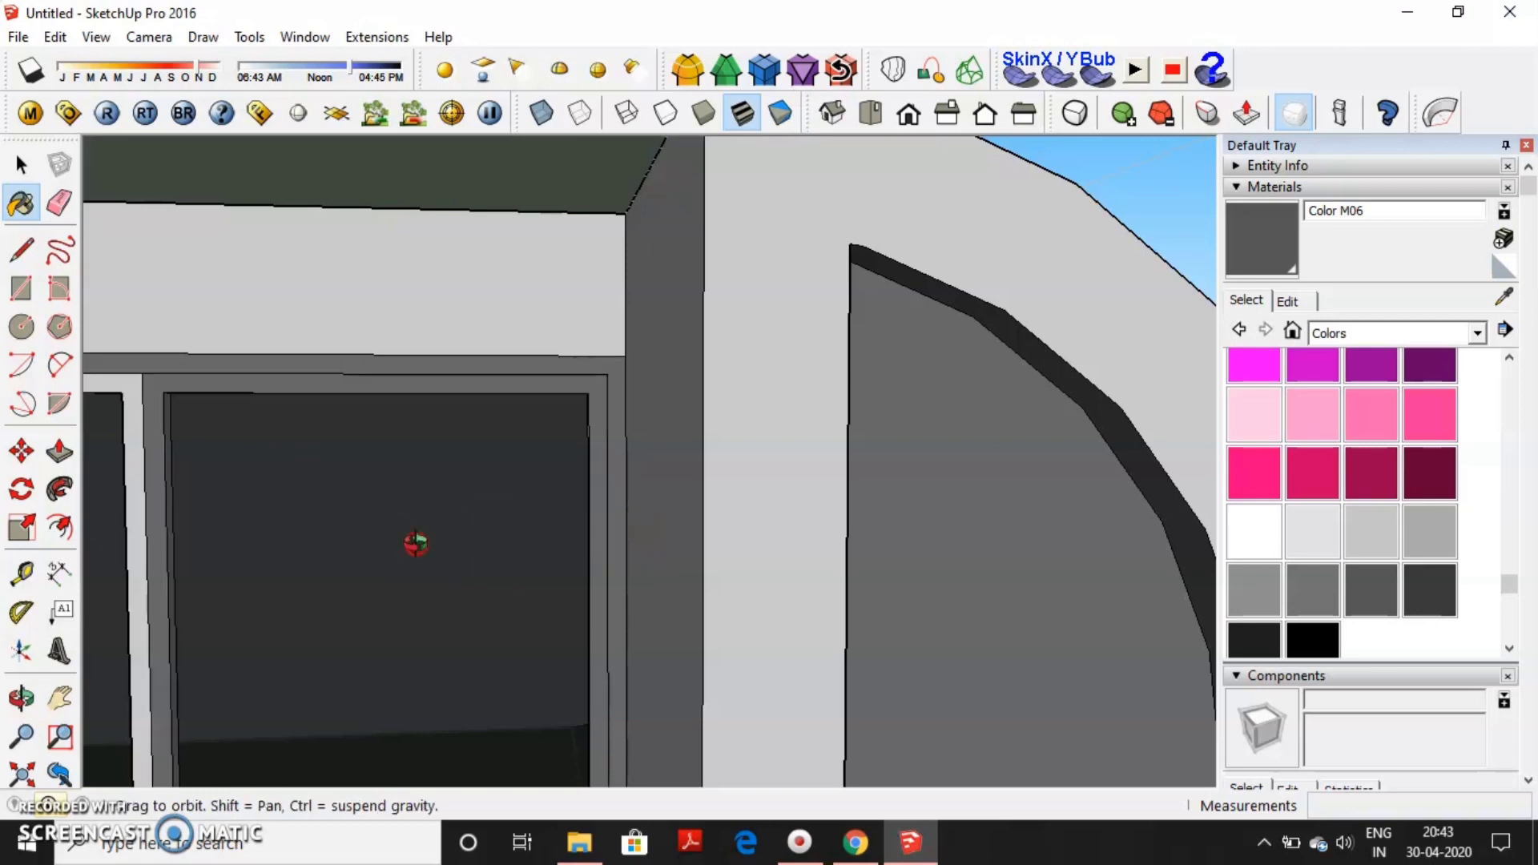
pyautogui.moveTo(416, 544)
pyautogui.mouseDown(button='middle')
pyautogui.moveTo(662, 422)
pyautogui.moveTo(745, 450)
pyautogui.moveTo(663, 467)
pyautogui.moveTo(833, 424)
pyautogui.moveTo(275, 464)
pyautogui.moveTo(1017, 406)
pyautogui.mouseUp(button='middle')
pyautogui.scroll(-3, 1004, 420)
pyautogui.scroll(1, 1004, 419)
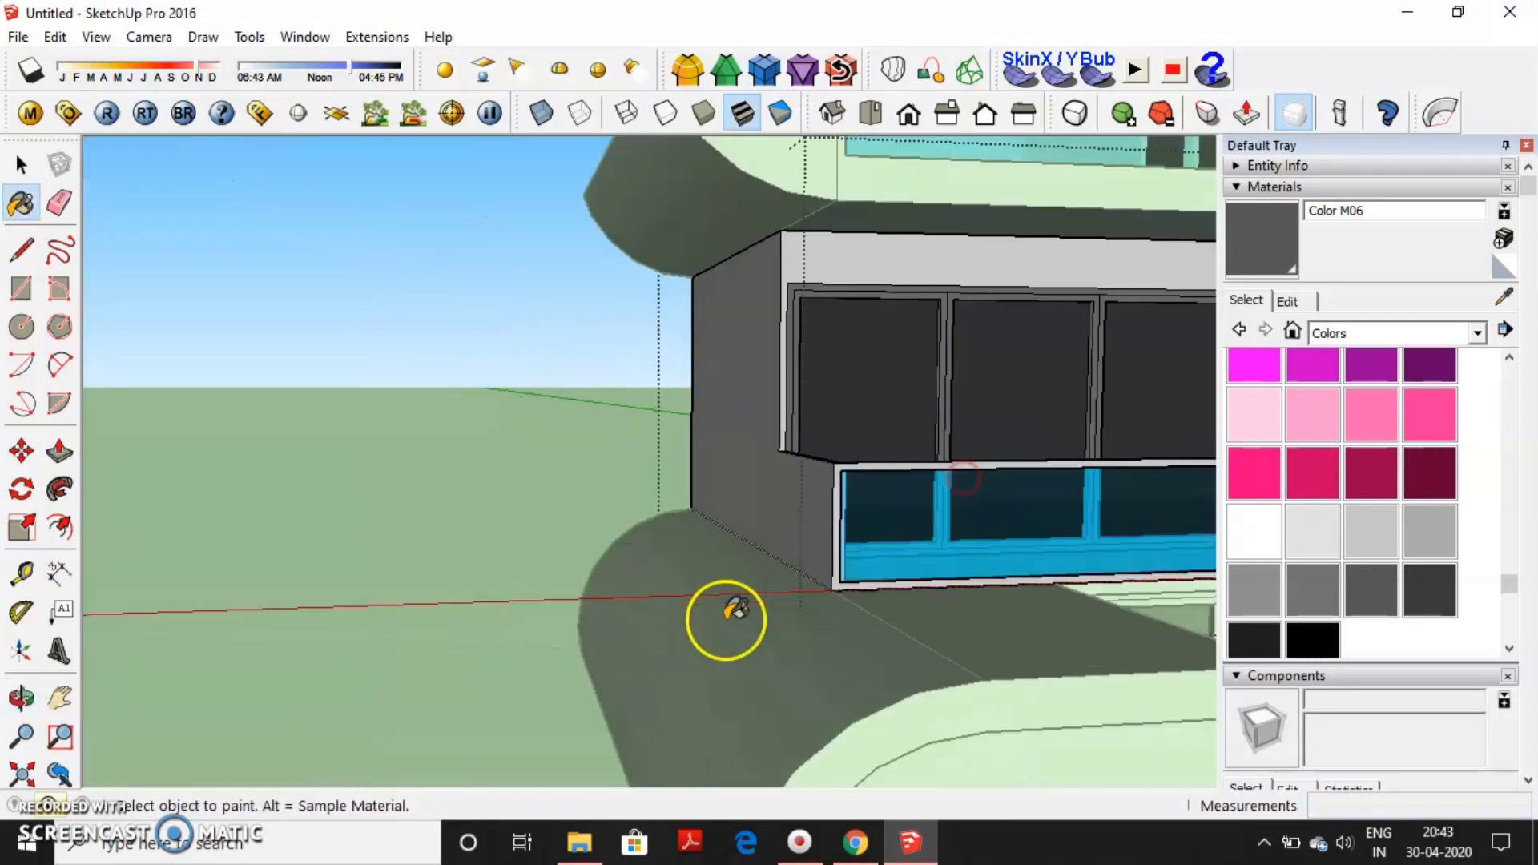
pyautogui.scroll(2, 833, 573)
pyautogui.scroll(-5, 837, 571)
pyautogui.moveTo(837, 571)
pyautogui.mouseDown(button='middle')
pyautogui.moveTo(1017, 584)
pyautogui.moveTo(584, 600)
pyautogui.moveTo(539, 584)
pyautogui.moveTo(753, 550)
pyautogui.moveTo(522, 569)
pyautogui.moveTo(601, 601)
pyautogui.mouseUp(button='middle')
pyautogui.press('space')
pyautogui.moveTo(642, 369); pyautogui.dragTo(729, 637, button='middle')
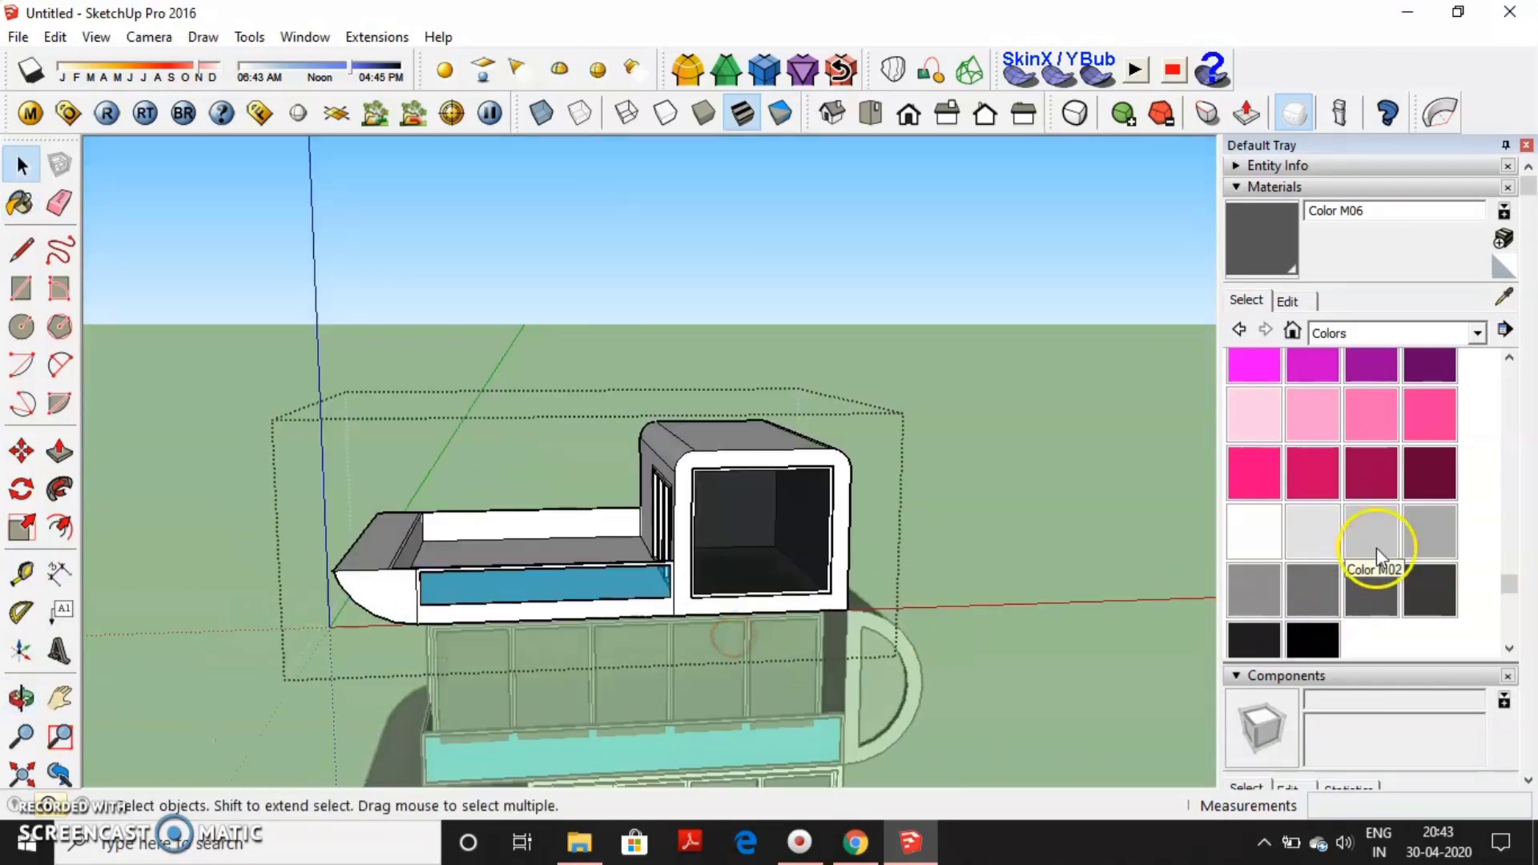
# Paint the top floor's white walls light grey Color M03.
pyautogui.keyDown('shift'); pyautogui.click(688, 492); pyautogui.keyUp('shift')
pyautogui.scroll(3, 800, 515)
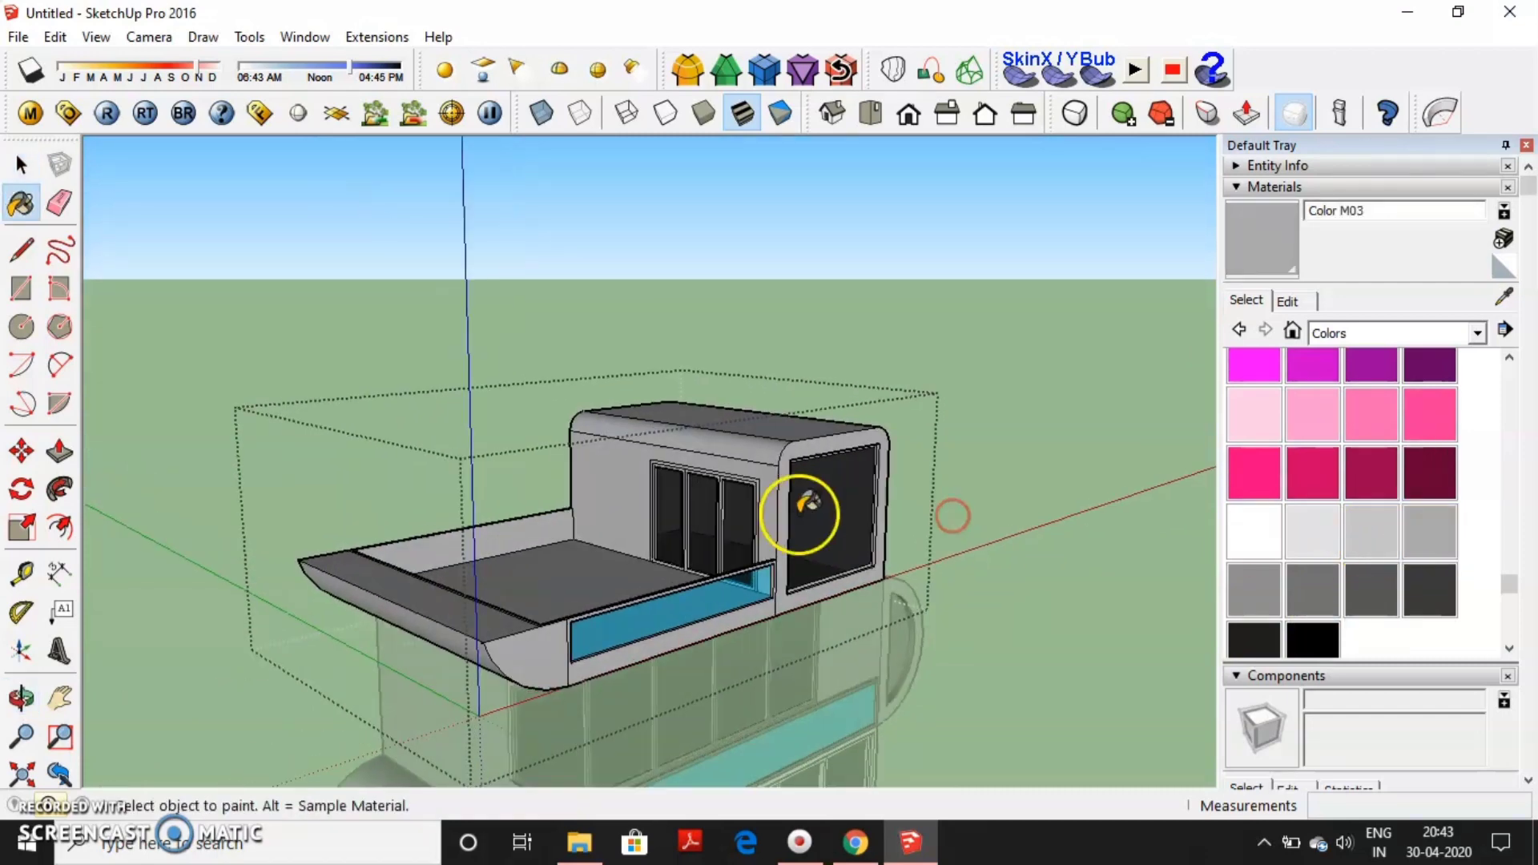
pyautogui.moveTo(800, 515); pyautogui.dragTo(1522, 540, button='middle')
pyautogui.scroll(2, 964, 550)
pyautogui.scroll(5, 962, 547)
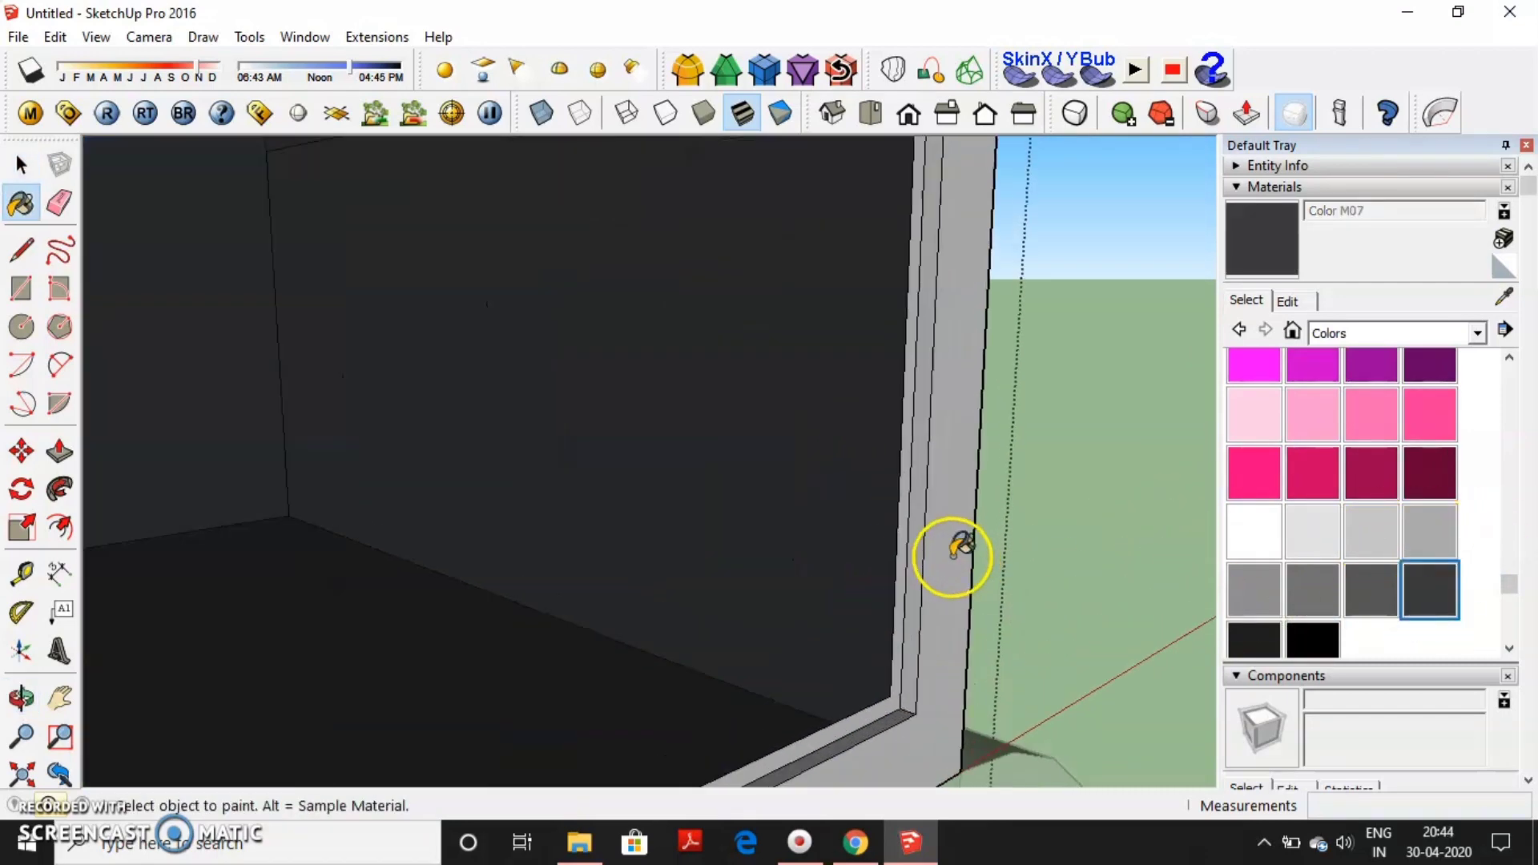
pyautogui.scroll(-5, 909, 597)
pyautogui.moveTo(590, 601); pyautogui.dragTo(824, 494, button='middle')
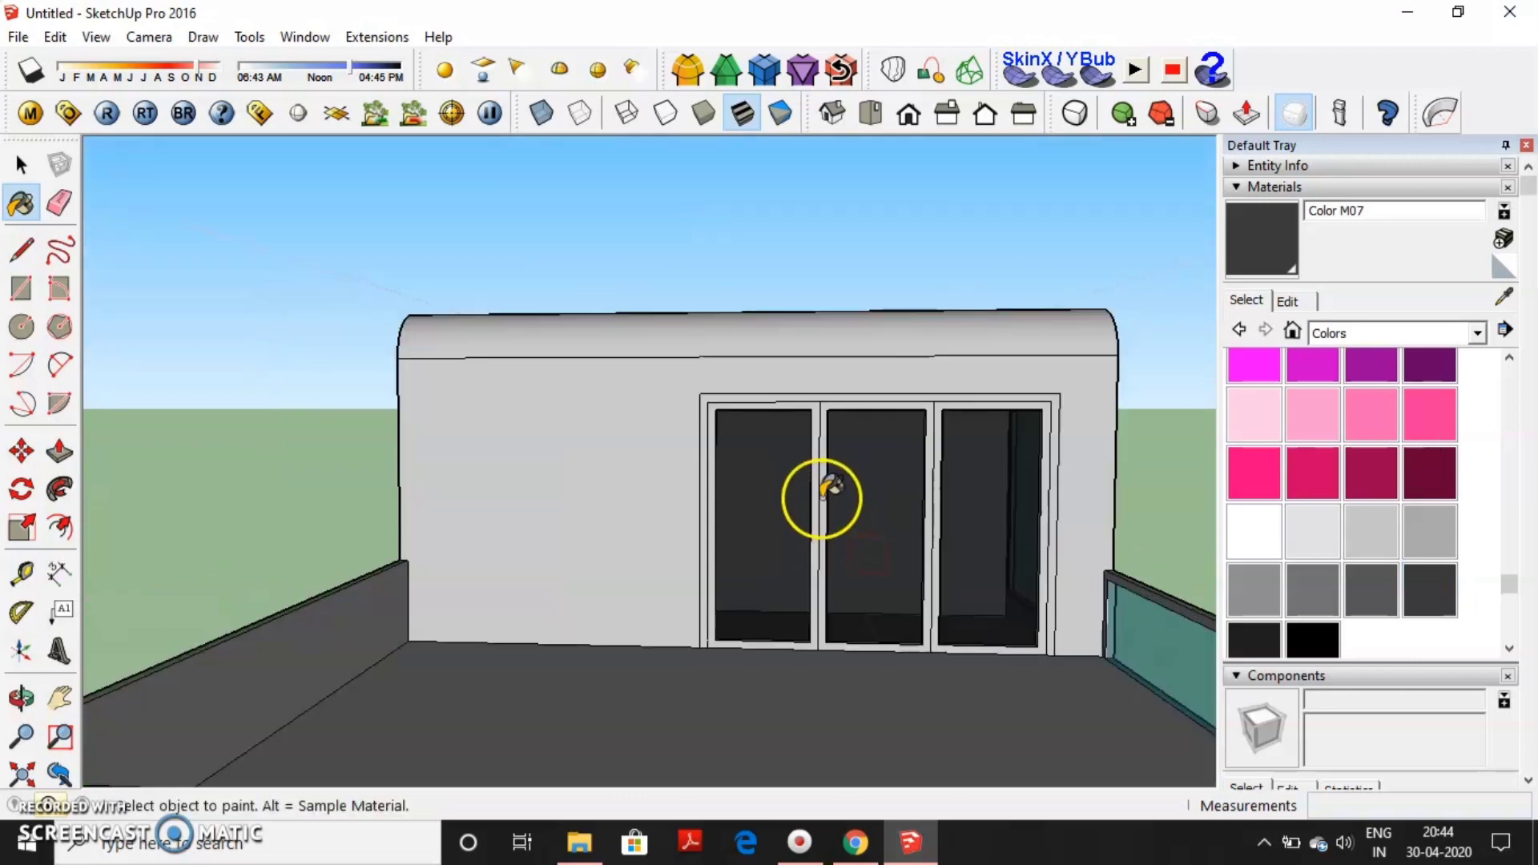
pyautogui.scroll(3, 824, 488)
pyautogui.scroll(2, 817, 497)
pyautogui.scroll(-3, 1009, 340)
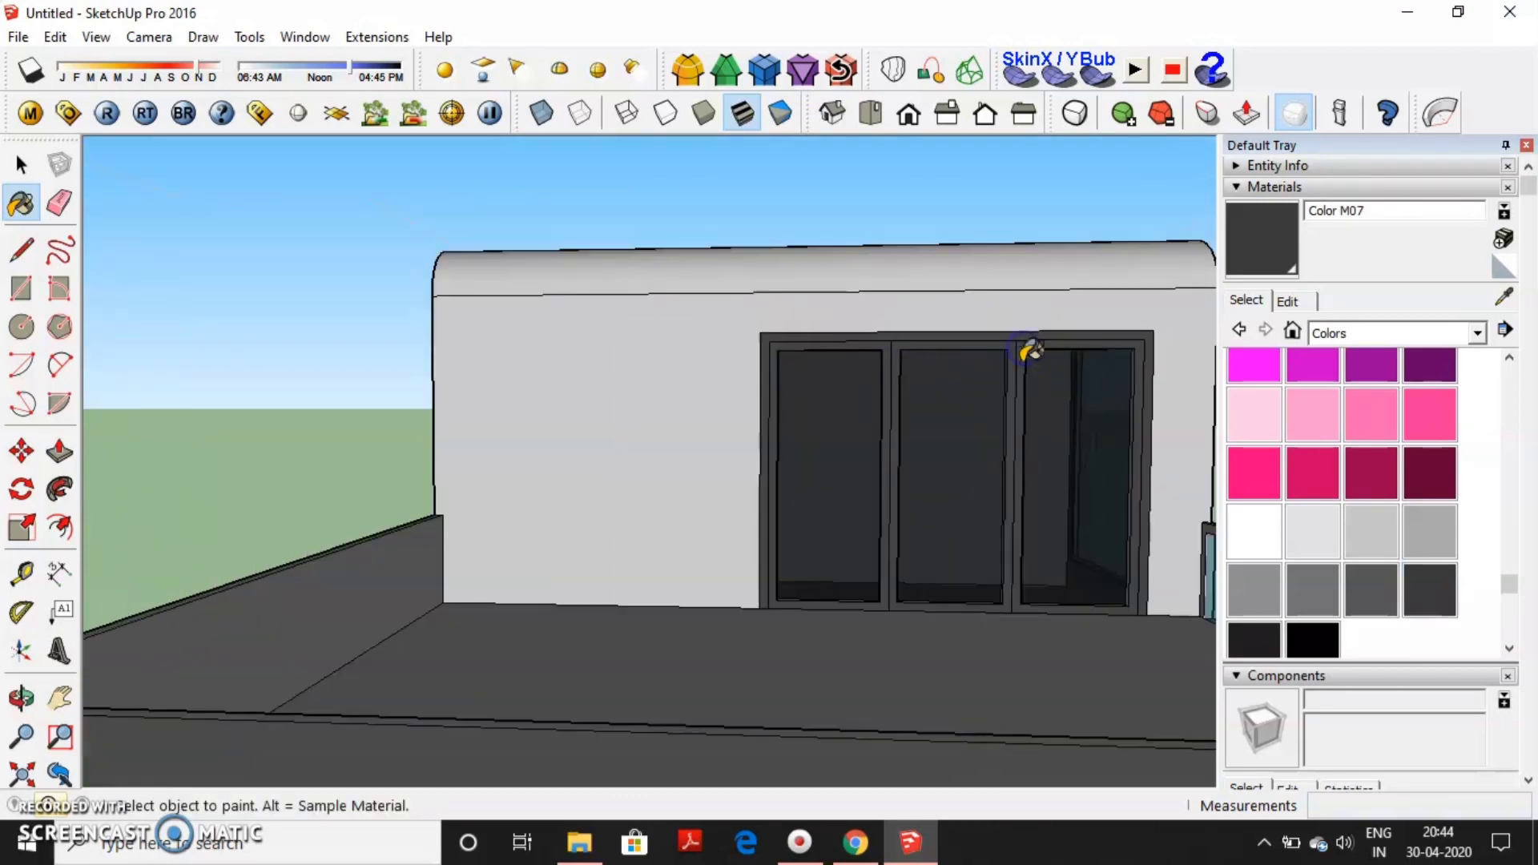
pyautogui.moveTo(1023, 350)
pyautogui.mouseDown(button='middle')
pyautogui.moveTo(841, 516)
pyautogui.moveTo(858, 473)
pyautogui.moveTo(910, 652)
pyautogui.moveTo(831, 704)
pyautogui.moveTo(891, 681)
pyautogui.mouseUp(button='middle')
pyautogui.scroll(-2, 818, 485)
pyautogui.press('space')
# Inside the top-floor group, paint the window frame dark grey Color M06.
pyautogui.click(716, 358)
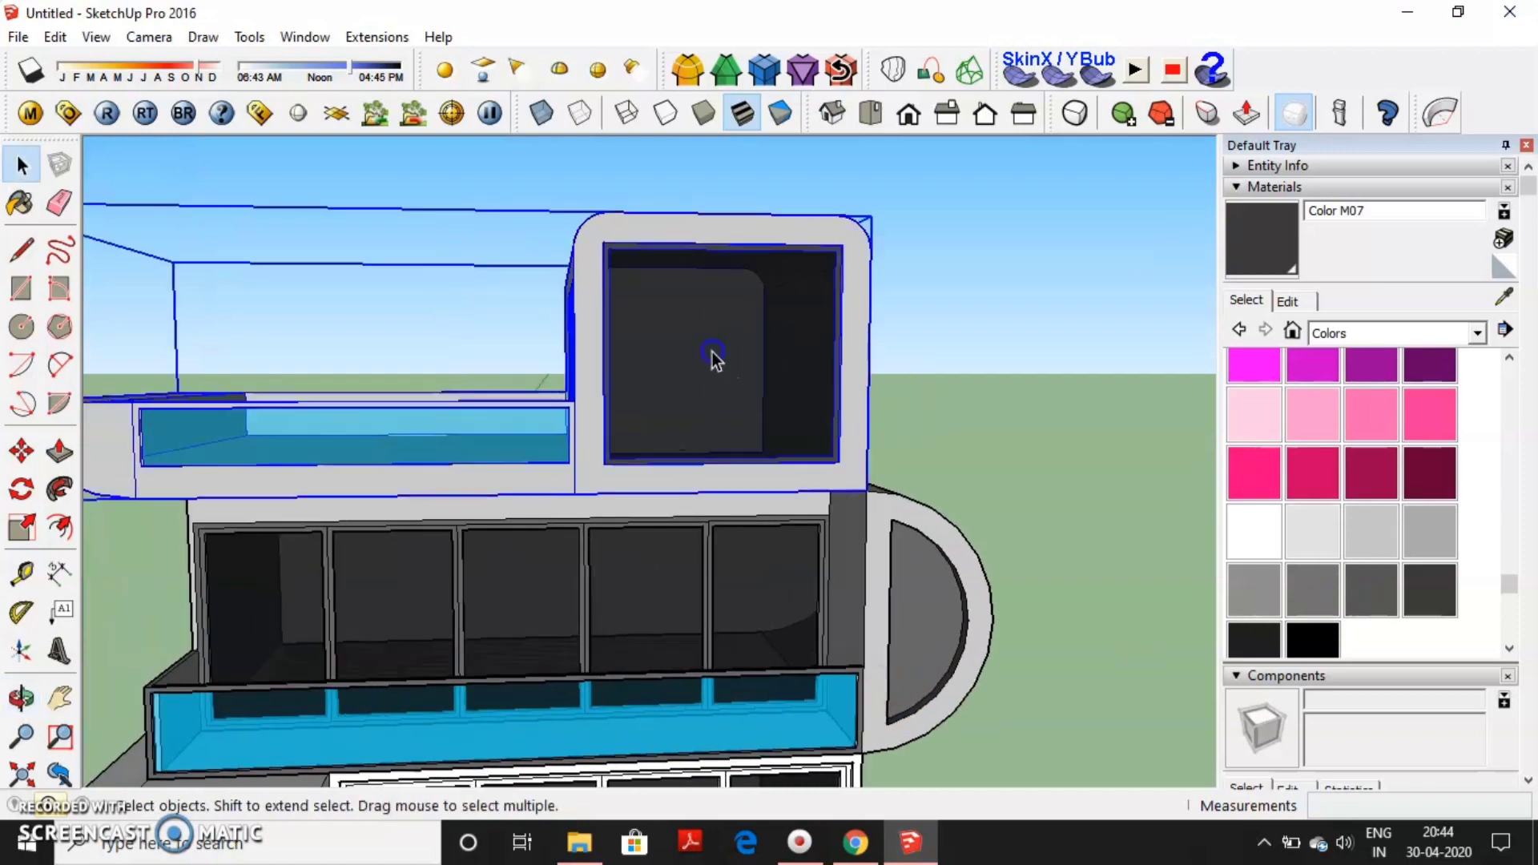
pyautogui.doubleClick(585, 388)
pyautogui.click(1354, 585)
pyautogui.moveTo(731, 532)
pyautogui.mouseDown(button='middle')
pyautogui.moveTo(872, 421)
pyautogui.moveTo(642, 371)
pyautogui.moveTo(577, 406)
pyautogui.moveTo(833, 428)
pyautogui.moveTo(1064, 361)
pyautogui.moveTo(575, 389)
pyautogui.moveTo(797, 526)
pyautogui.moveTo(941, 539)
pyautogui.moveTo(960, 567)
pyautogui.moveTo(801, 677)
pyautogui.moveTo(532, 721)
pyautogui.moveTo(344, 639)
pyautogui.moveTo(505, 731)
pyautogui.moveTo(291, 676)
pyautogui.moveTo(473, 649)
pyautogui.mouseUp(button='middle')
pyautogui.keyDown('shift'); pyautogui.click(831, 417); pyautogui.keyUp('shift')
pyautogui.scroll(-5, 574, 390)
pyautogui.scroll(5, 537, 721)
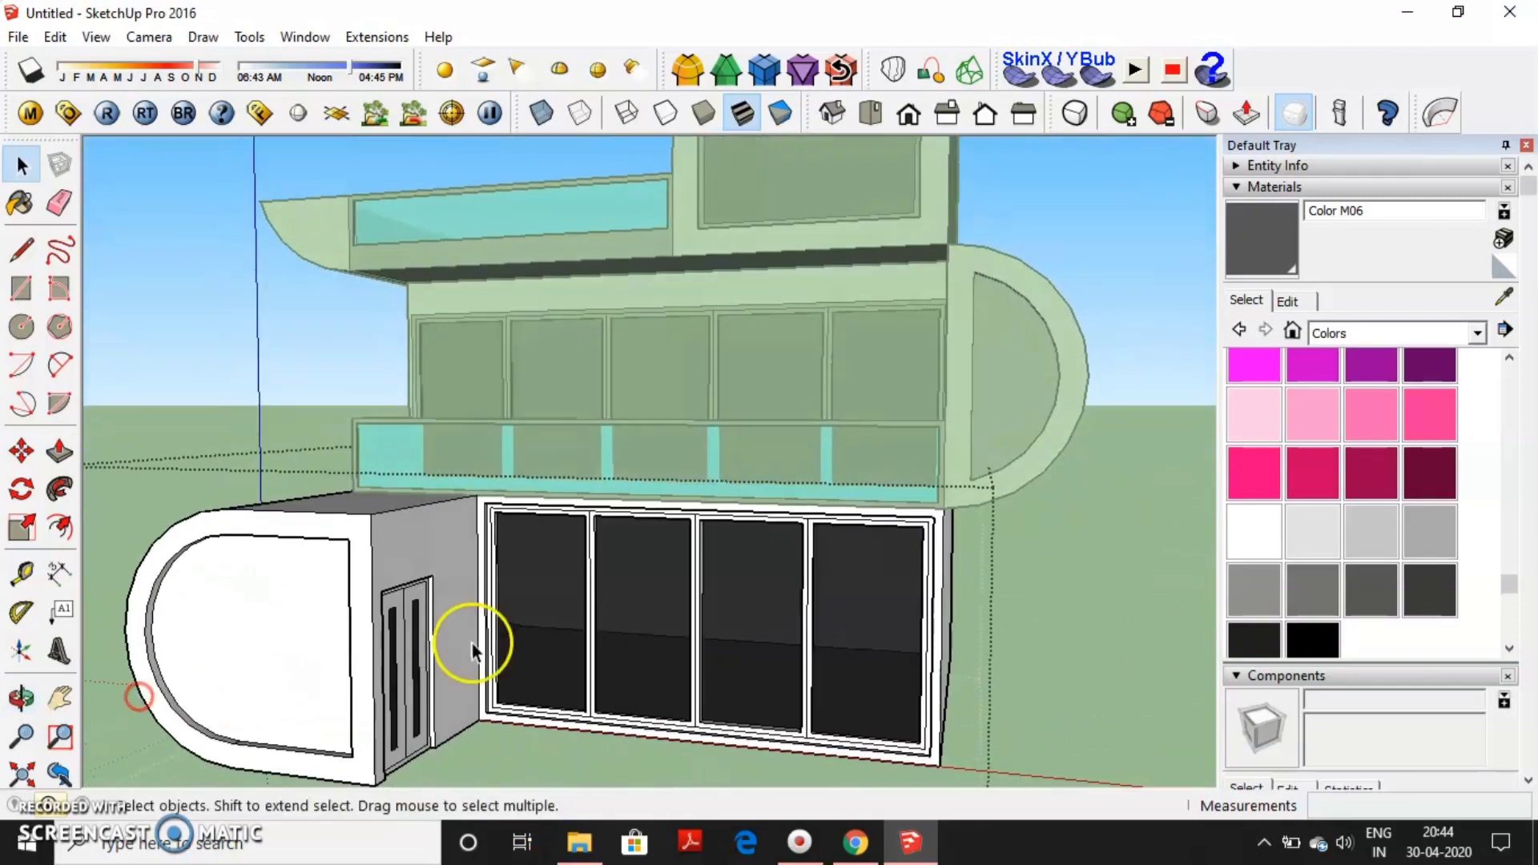
# Paint the ground floor's rounded end face and cylinder's curved surface a darker grey.
pyautogui.click(1365, 589)
pyautogui.click(189, 602)
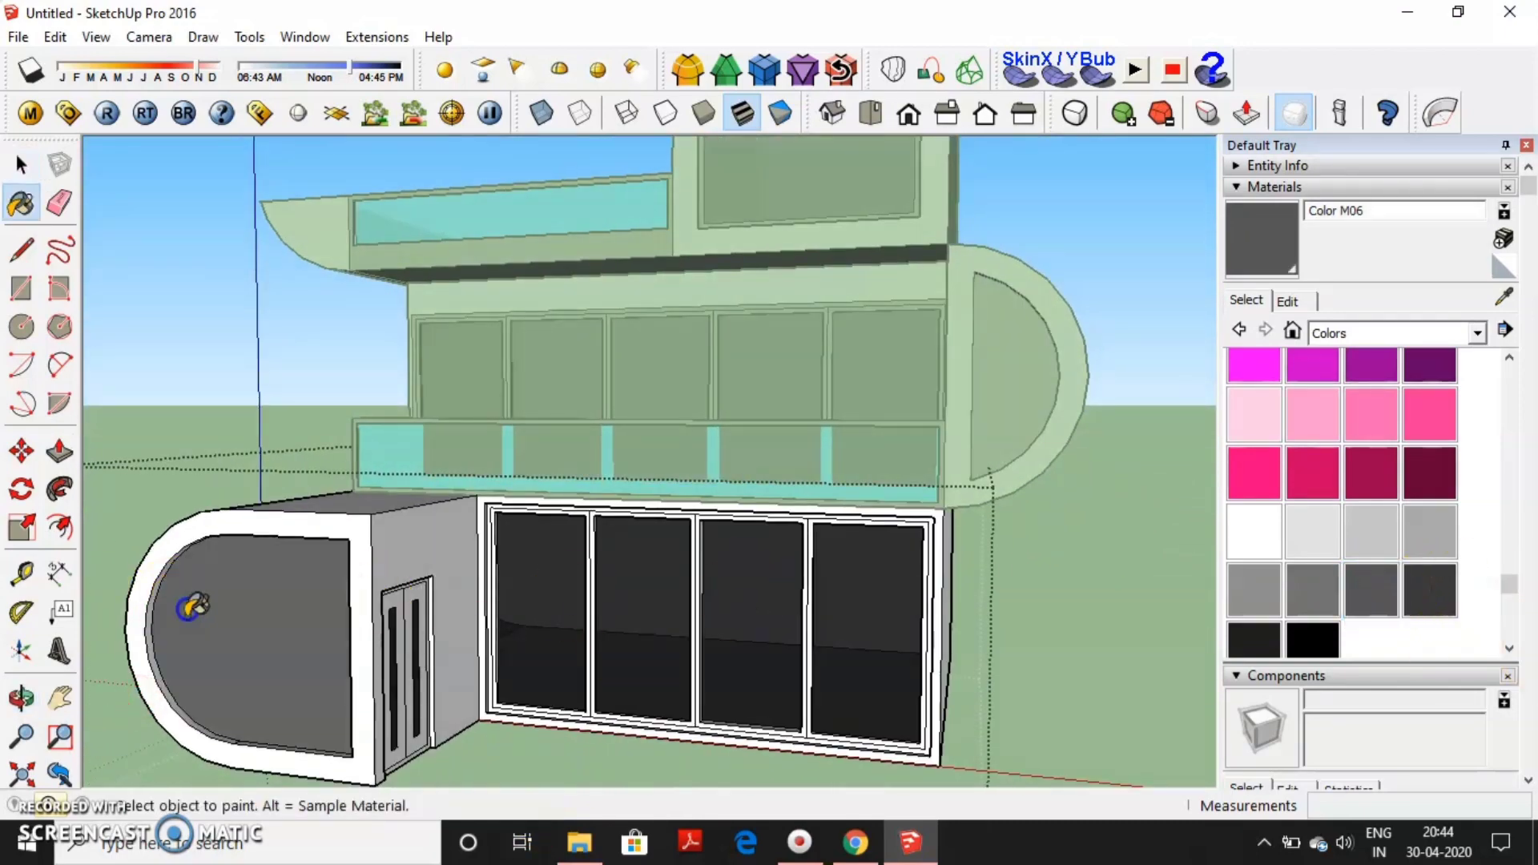
pyautogui.scroll(4, 142, 638)
pyautogui.scroll(-3, 141, 639)
pyautogui.moveTo(189, 628); pyautogui.dragTo(1125, 508, button='middle')
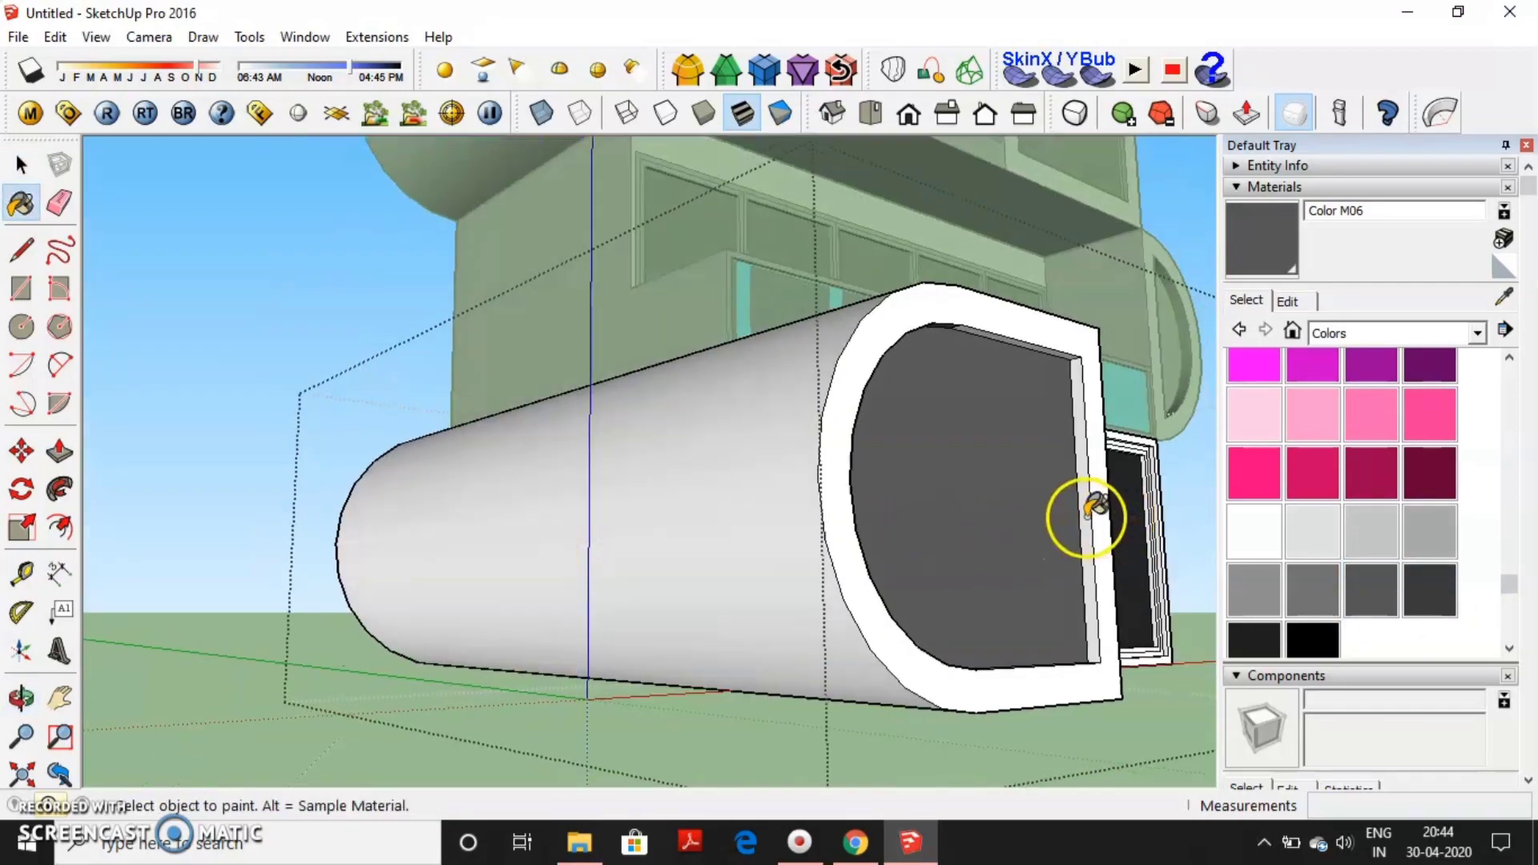
pyautogui.keyDown('shift'); pyautogui.click(756, 519); pyautogui.keyUp('shift')
pyautogui.scroll(-3, 738, 508)
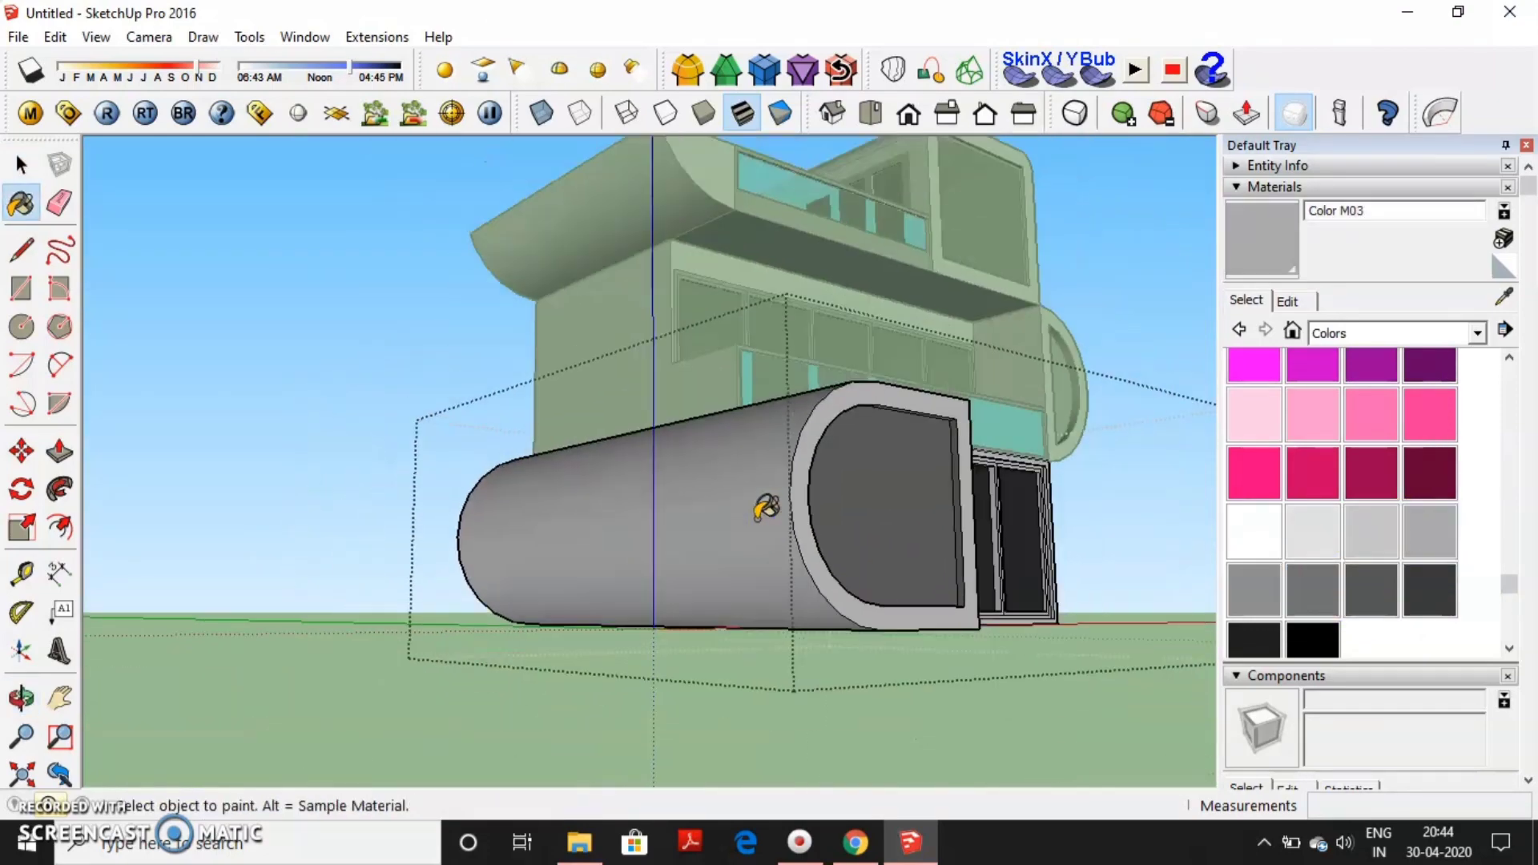
pyautogui.moveTo(738, 508); pyautogui.dragTo(866, 532, button='middle')
pyautogui.scroll(5, 865, 532)
# Paint the ground-floor window frames dark grey Color M06.
pyautogui.click(1431, 615)
pyautogui.scroll(3, 887, 685)
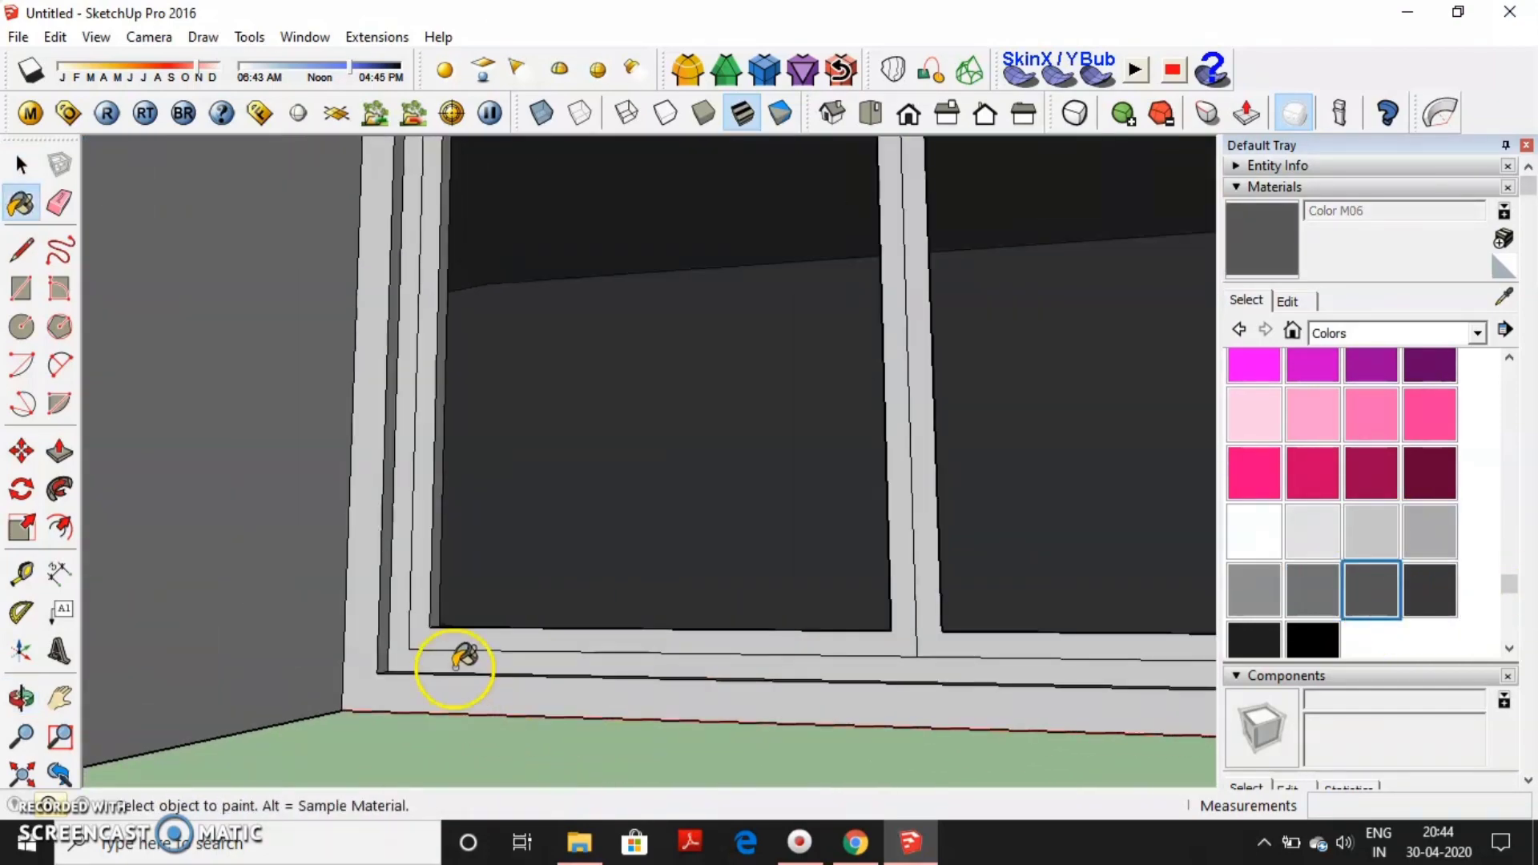
pyautogui.click(492, 628)
pyautogui.moveTo(899, 641); pyautogui.dragTo(756, 651, button='middle')
pyautogui.scroll(-2, 499, 642)
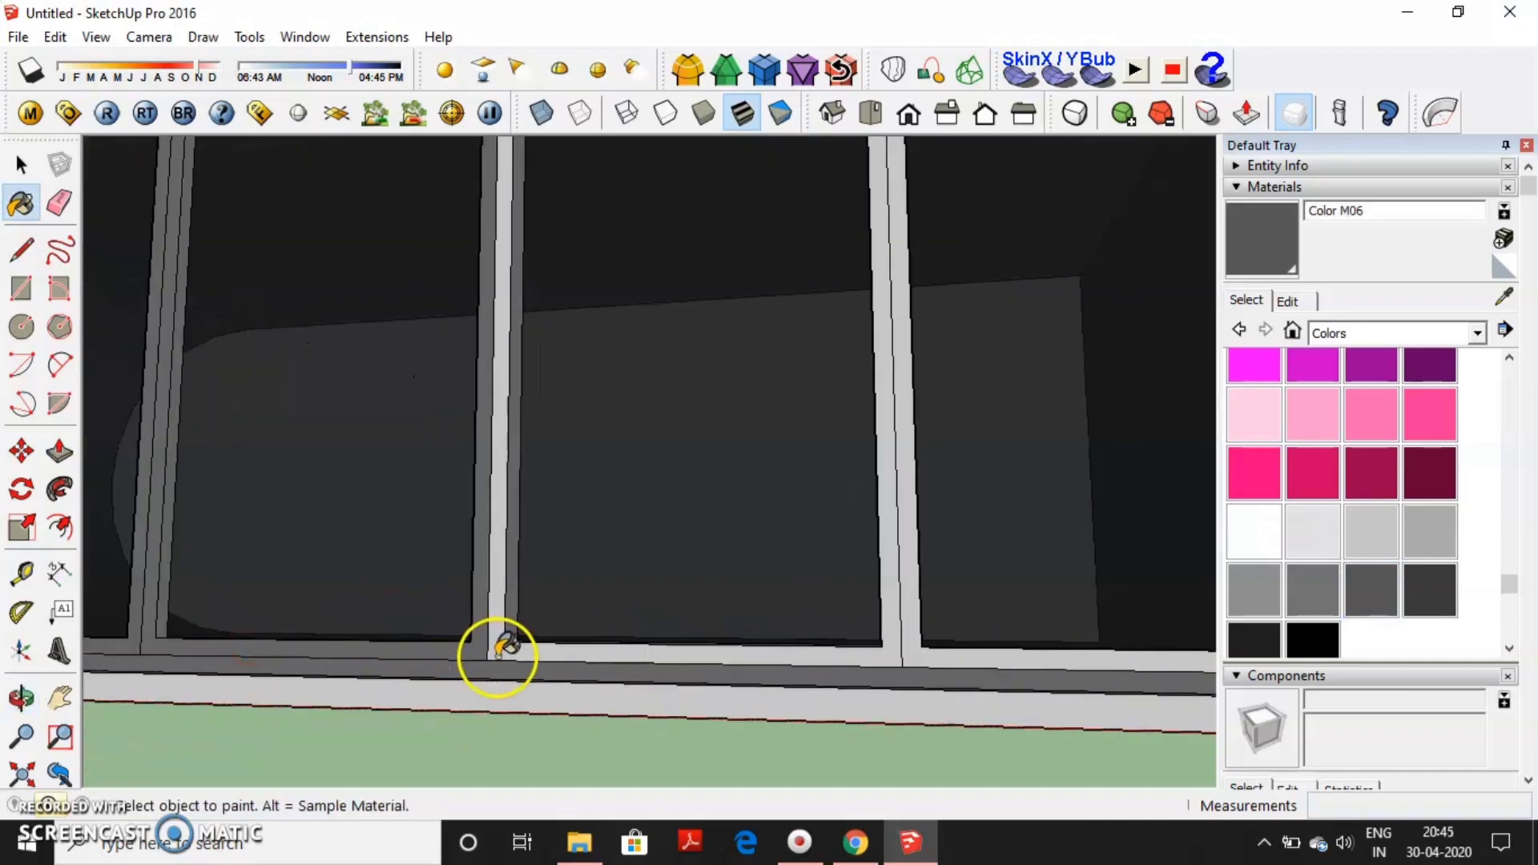
pyautogui.scroll(-4, 921, 641)
pyautogui.moveTo(922, 636); pyautogui.dragTo(1057, 697, button='middle')
pyautogui.scroll(-3, 860, 722)
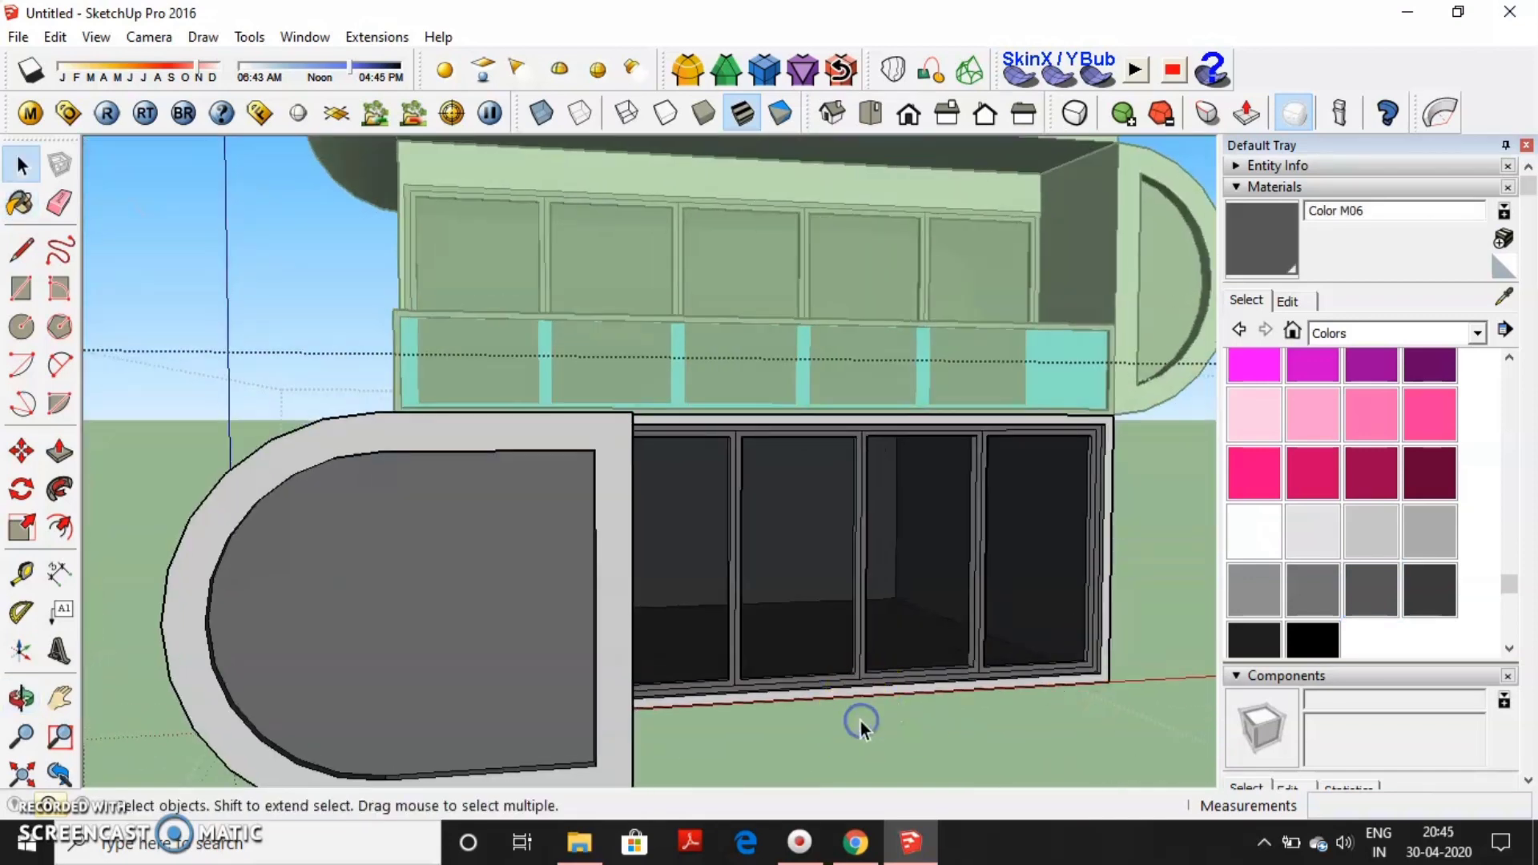
pyautogui.moveTo(861, 722)
pyautogui.mouseDown(button='middle')
pyautogui.moveTo(934, 727)
pyautogui.moveTo(1098, 261)
pyautogui.mouseUp(button='middle')
pyautogui.scroll(3, 854, 623)
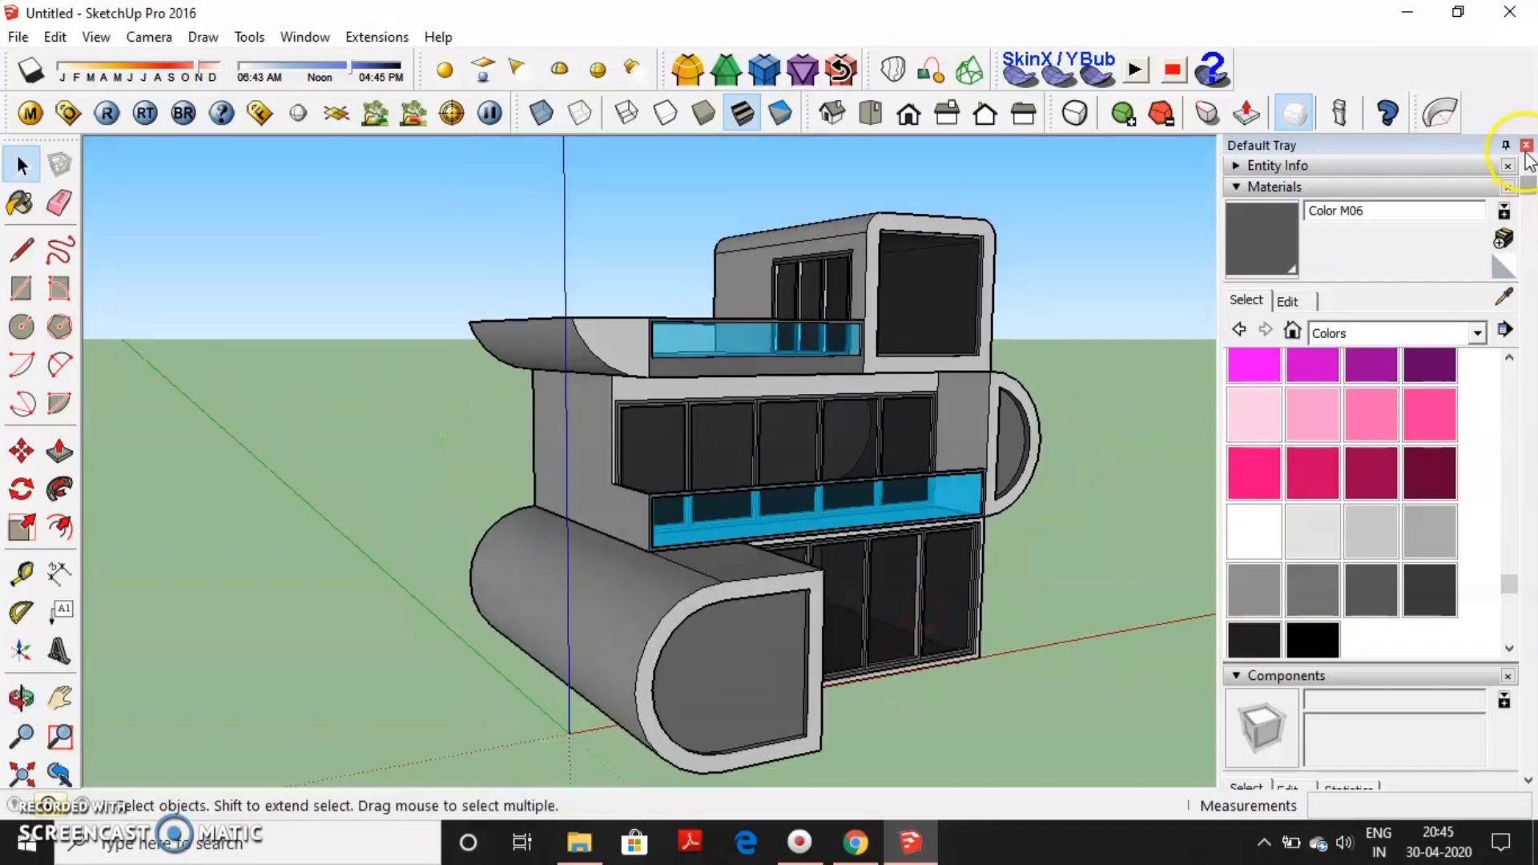
# Close the Default Tray and orbit to a three-quarter view of the finished house.
pyautogui.click(1508, 145)
pyautogui.moveTo(1243, 412); pyautogui.dragTo(603, 418, button='middle')
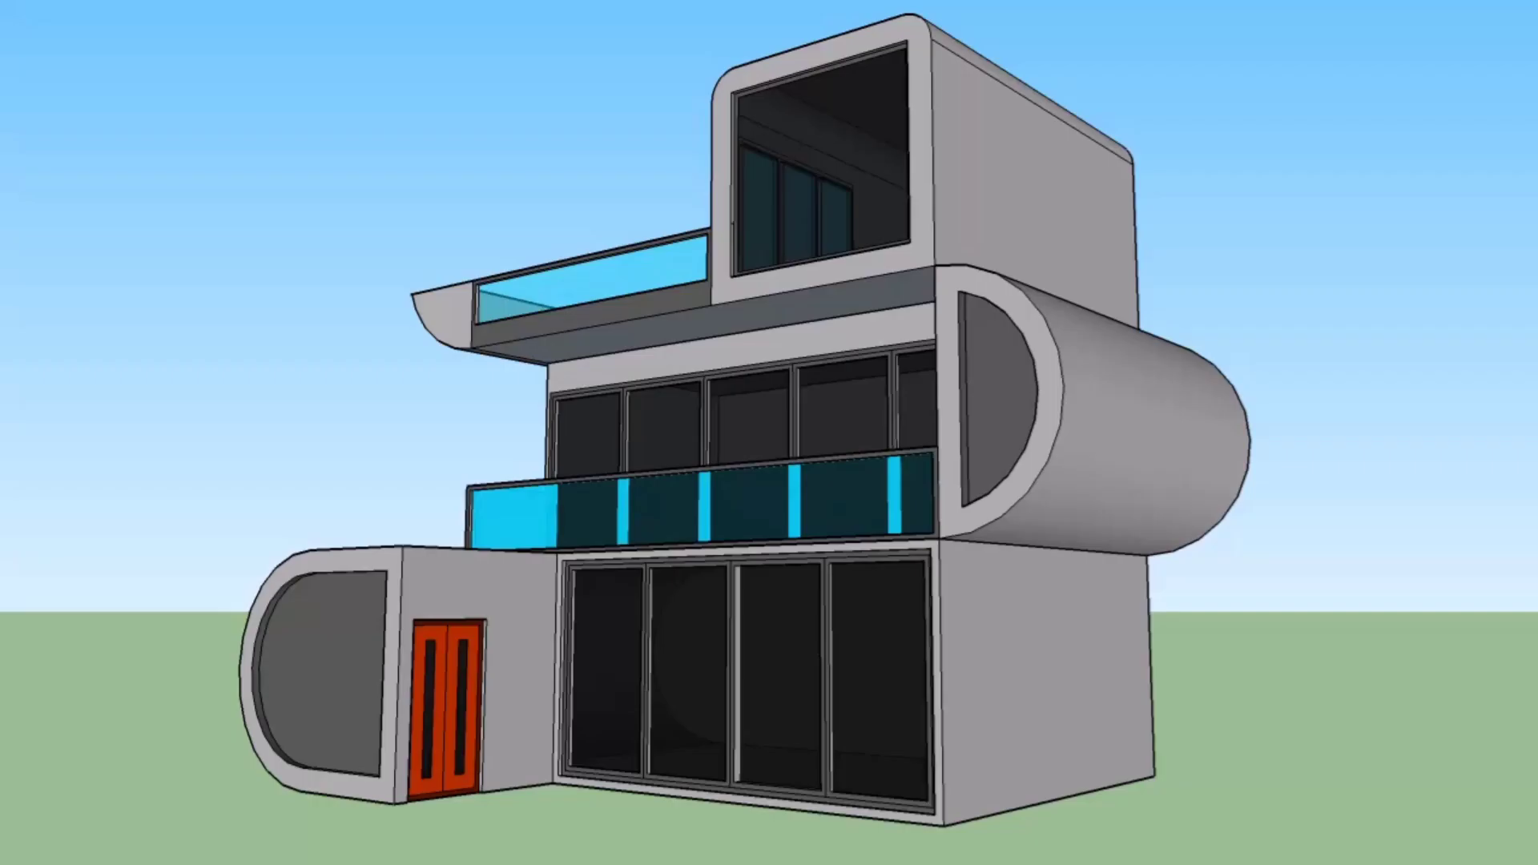